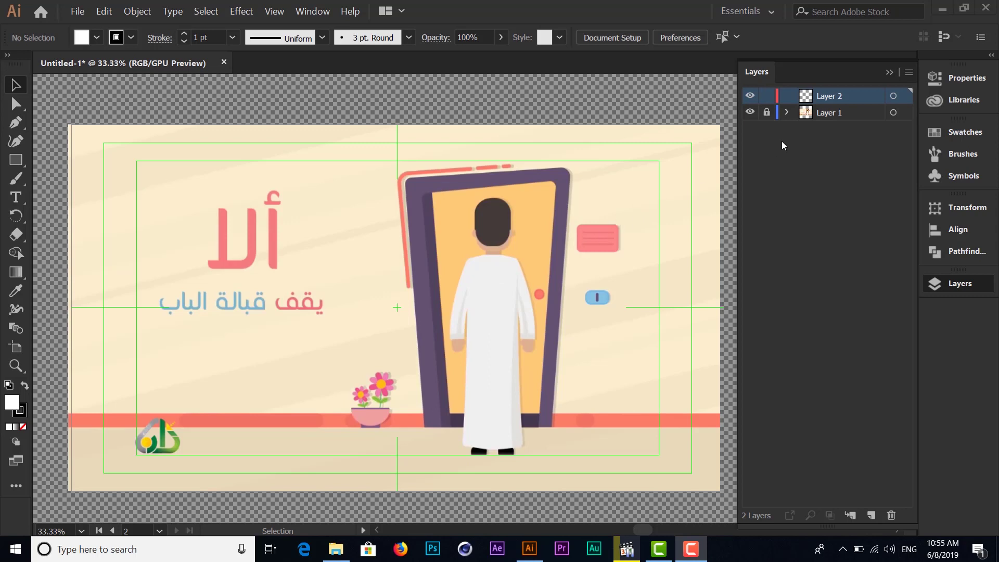
Zoom in and pan the view to centre the man and the door.
{"action": "left_click", "coordinate": [492, 268]}
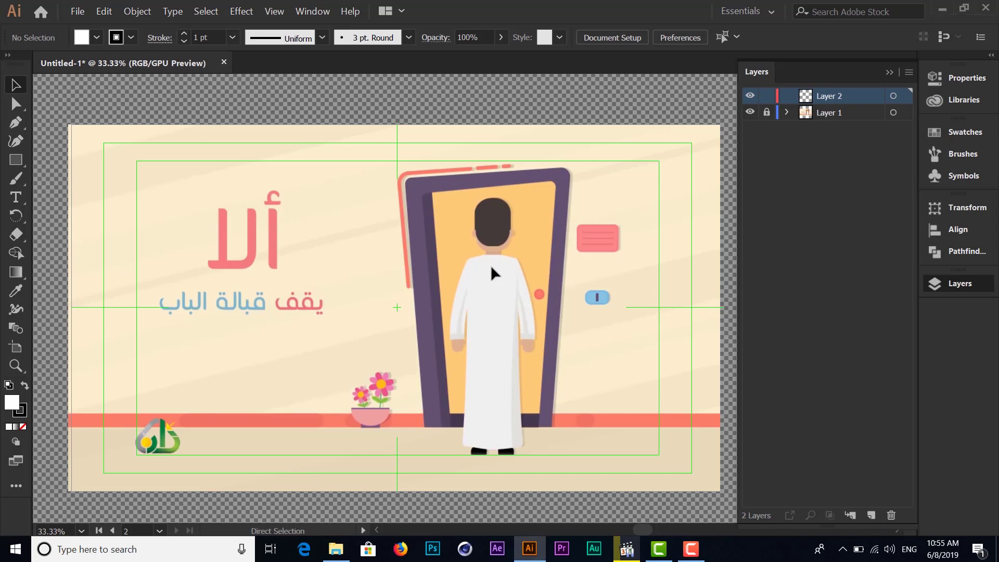
{"action": "key", "text": "ctrl+equal"}
{"action": "key", "text": "ctrl+equal"}
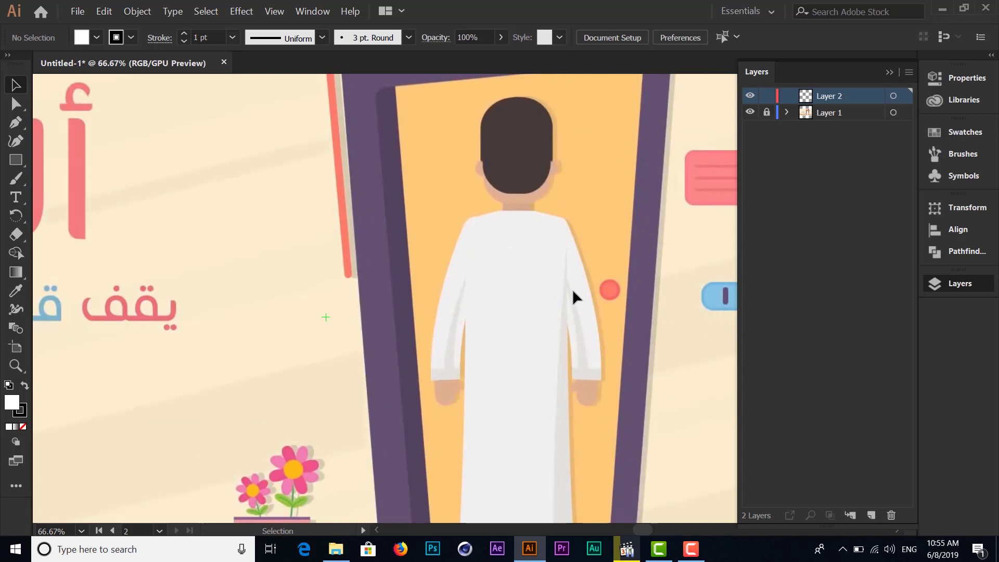
{"action": "left_click_drag", "start_coordinate": [516, 251], "coordinate": [427, 292]}
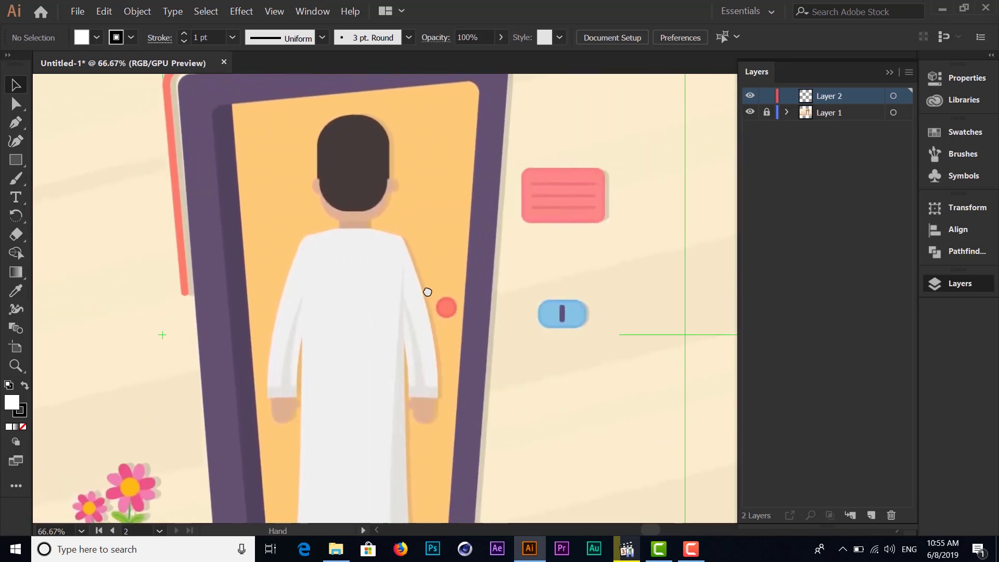
{"action": "left_click_drag", "start_coordinate": [383, 267], "coordinate": [400, 273]}
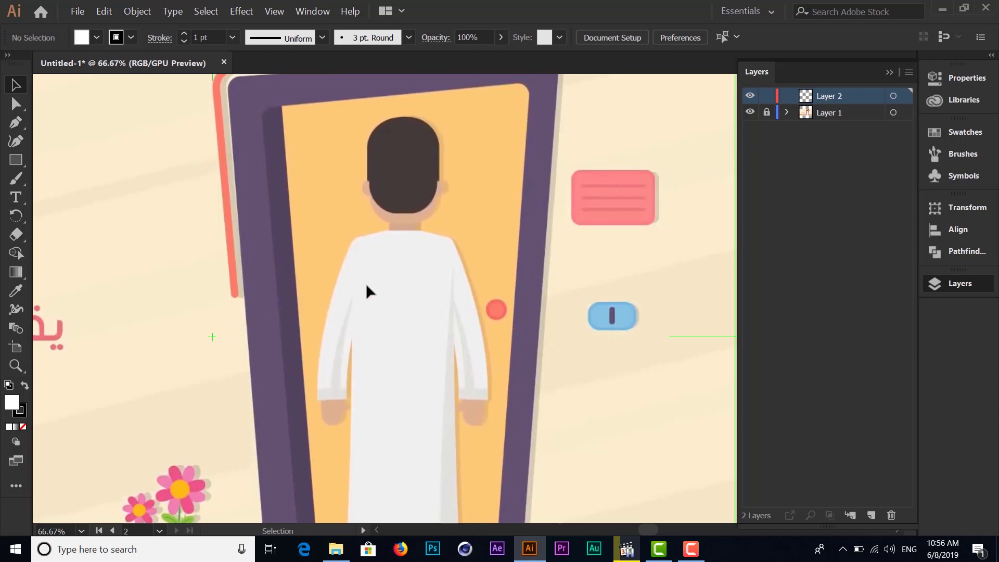
Zoom to about 150% on the head and draw a rectangle spanning the man's hair.
{"action": "left_click", "coordinate": [15, 163]}
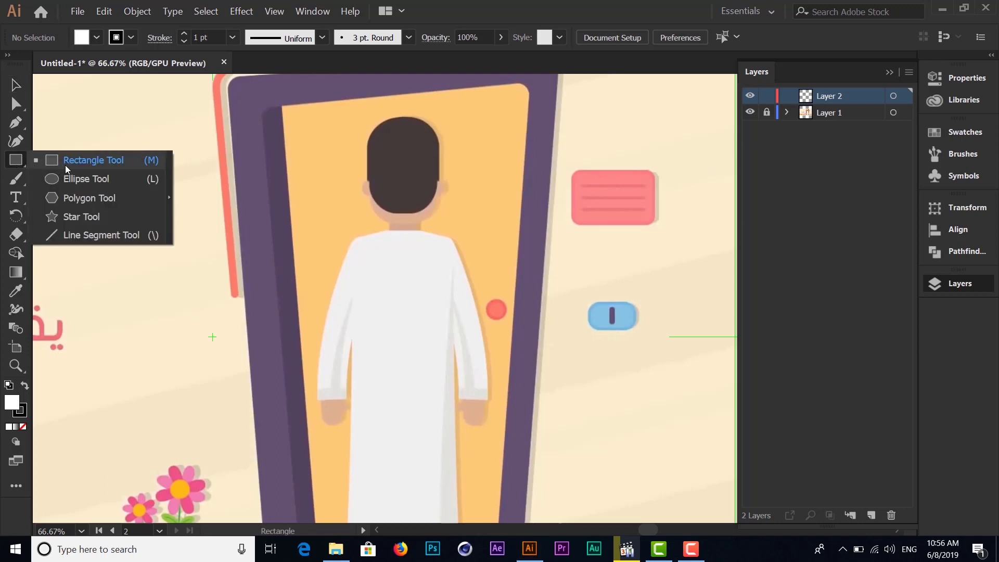
{"action": "left_click", "coordinate": [67, 162]}
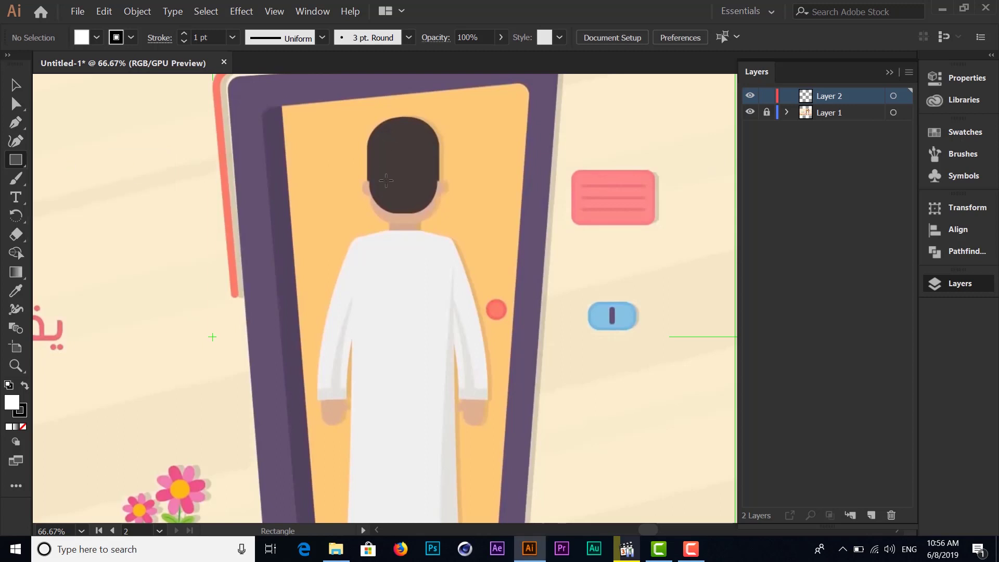
{"action": "scroll", "coordinate": [386, 181], "scroll_direction": "up", "scroll_amount": 1}
{"action": "scroll", "coordinate": [385, 180], "scroll_direction": "up", "scroll_amount": 1}
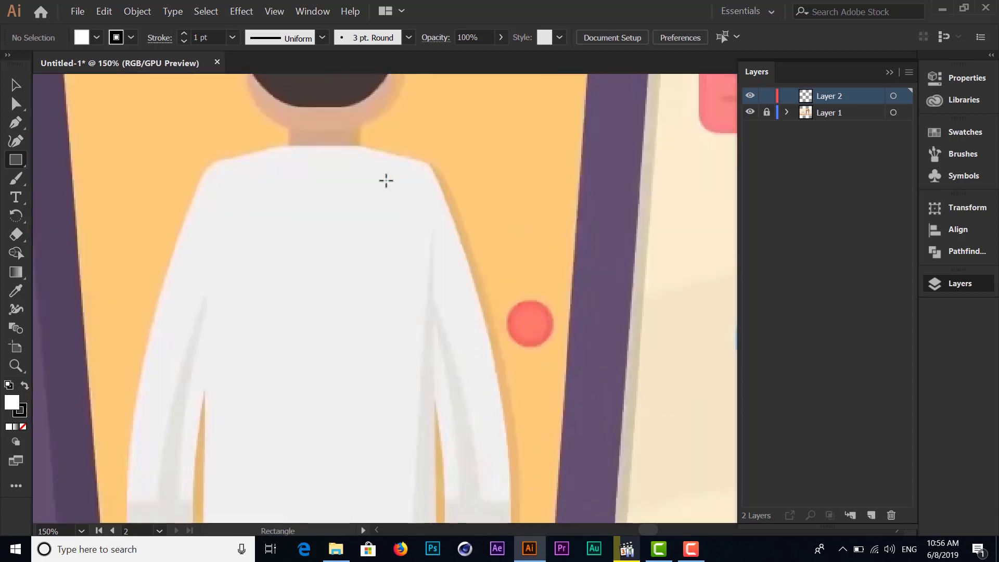
{"action": "mouse_move", "coordinate": [362, 161]}
{"action": "left_mouse_down"}
{"action": "mouse_move", "coordinate": [334, 370]}
{"action": "mouse_move", "coordinate": [360, 285]}
{"action": "left_mouse_up"}
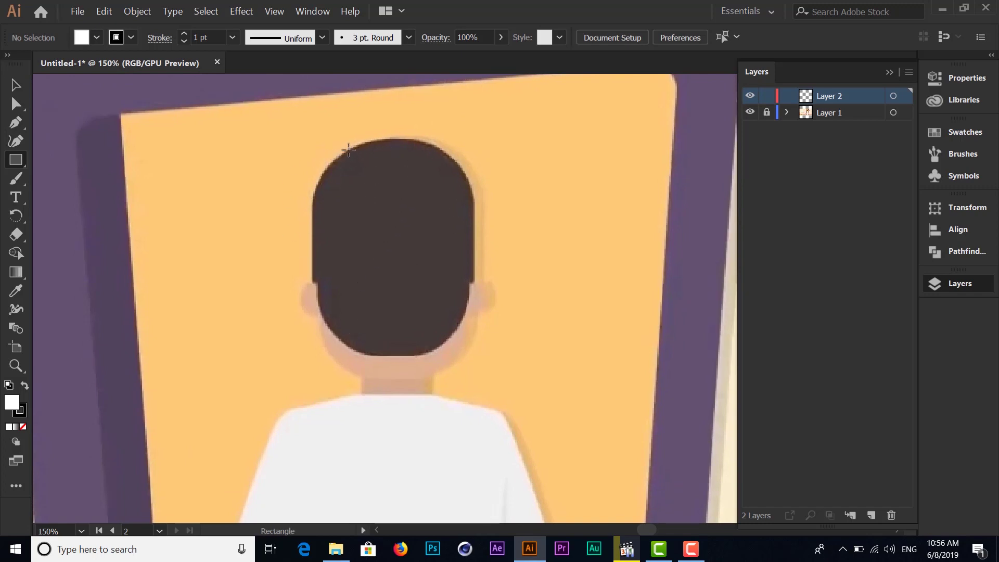
{"action": "mouse_move", "coordinate": [348, 147]}
{"action": "left_mouse_down"}
{"action": "mouse_move", "coordinate": [438, 353]}
{"action": "mouse_move", "coordinate": [378, 349]}
{"action": "left_mouse_up"}
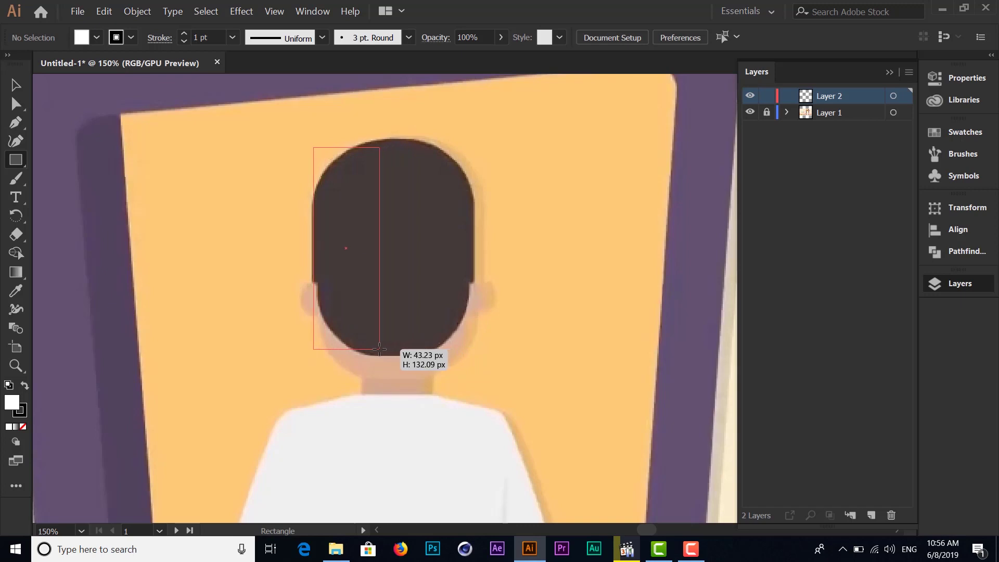
{"action": "left_click_drag", "start_coordinate": [378, 349], "coordinate": [473, 356]}
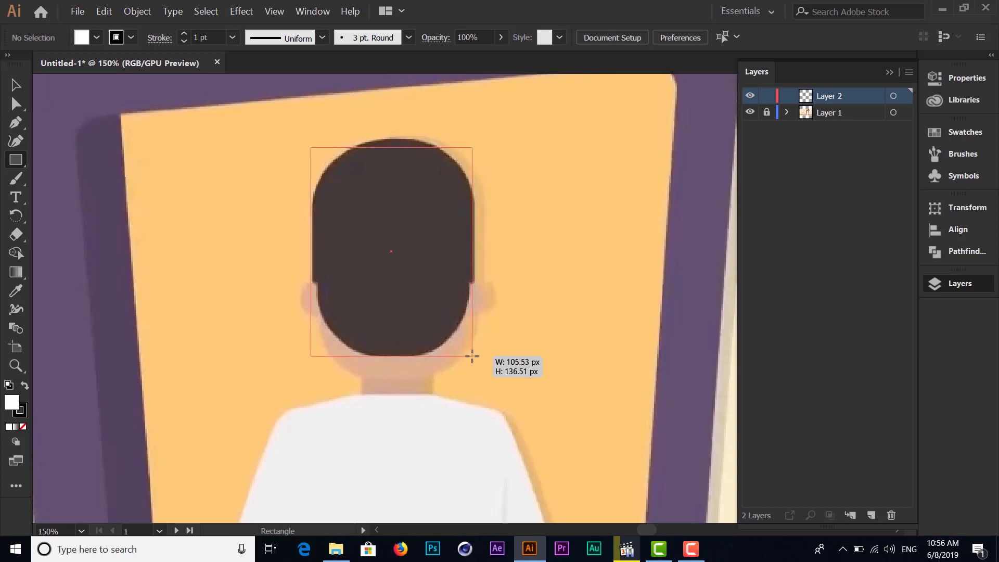
{"action": "mouse_move", "coordinate": [473, 356]}
{"action": "left_mouse_down"}
{"action": "mouse_move", "coordinate": [474, 347]}
{"action": "mouse_move", "coordinate": [472, 357]}
{"action": "left_mouse_up"}
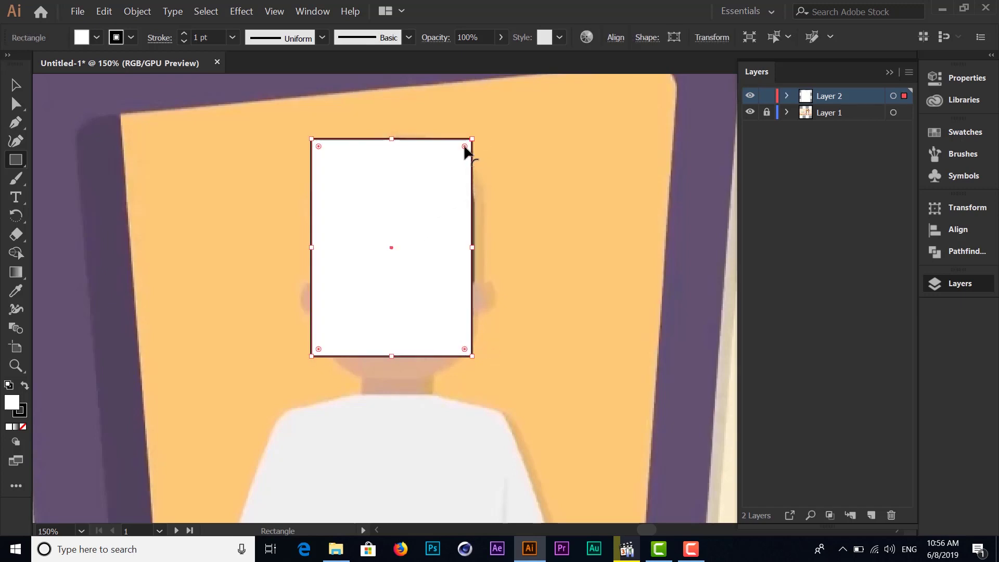
Round the rectangle's corners and set both its stroke and fill to None.
{"action": "mouse_move", "coordinate": [467, 148]}
{"action": "left_mouse_down"}
{"action": "mouse_move", "coordinate": [421, 199]}
{"action": "mouse_move", "coordinate": [411, 189]}
{"action": "left_mouse_up"}
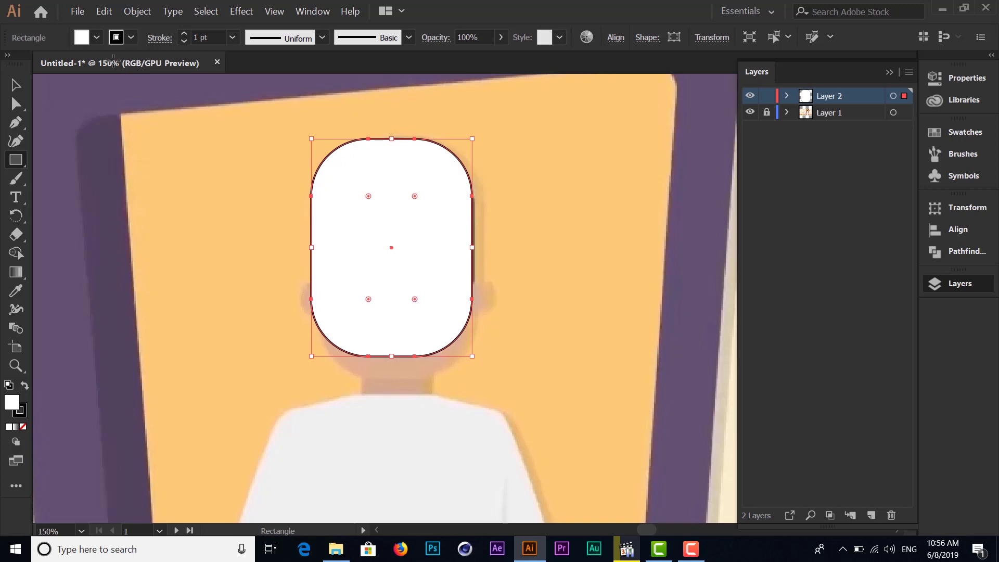
{"action": "left_click", "coordinate": [184, 42]}
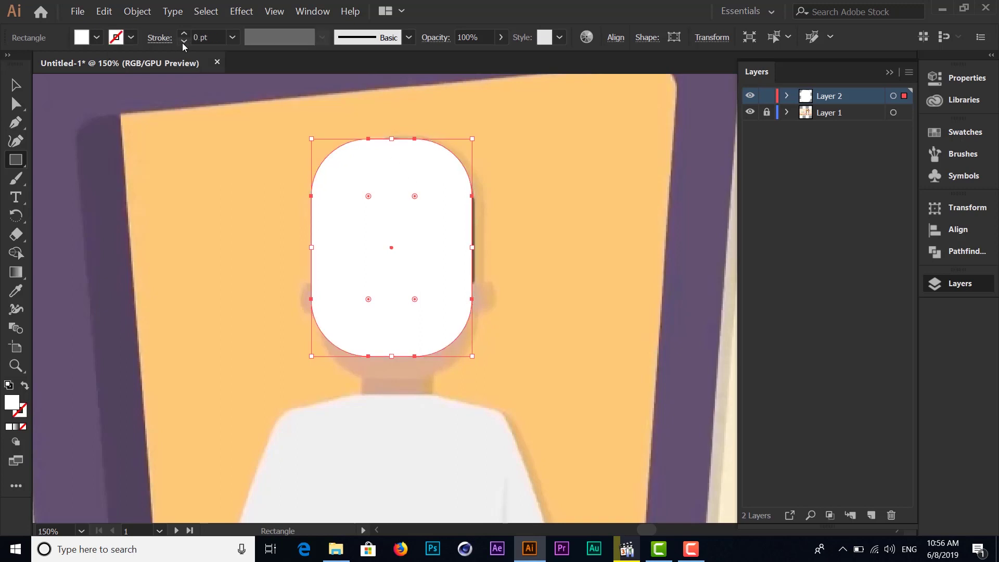
{"action": "left_click", "coordinate": [16, 85]}
{"action": "left_click", "coordinate": [89, 41]}
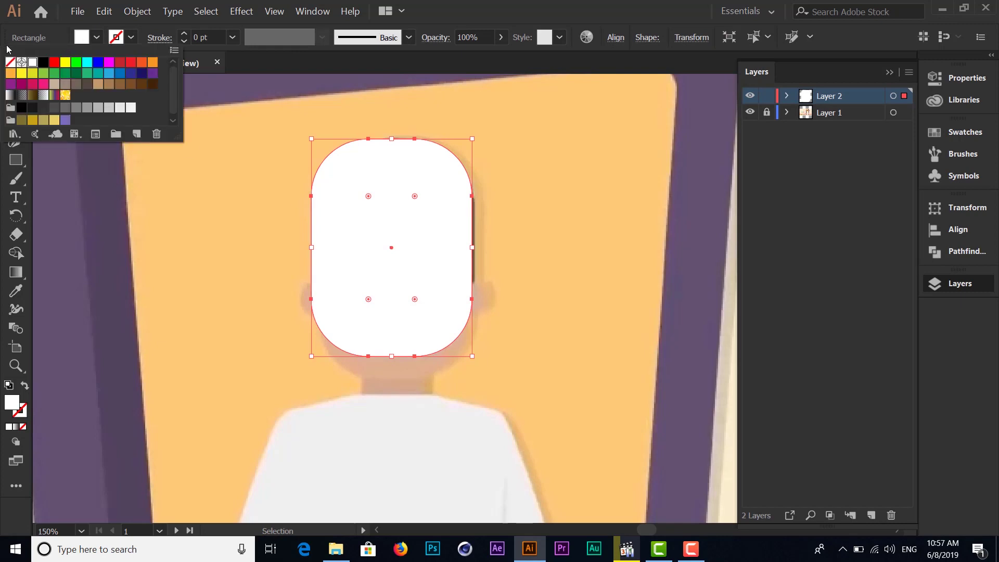
{"action": "left_click", "coordinate": [11, 62]}
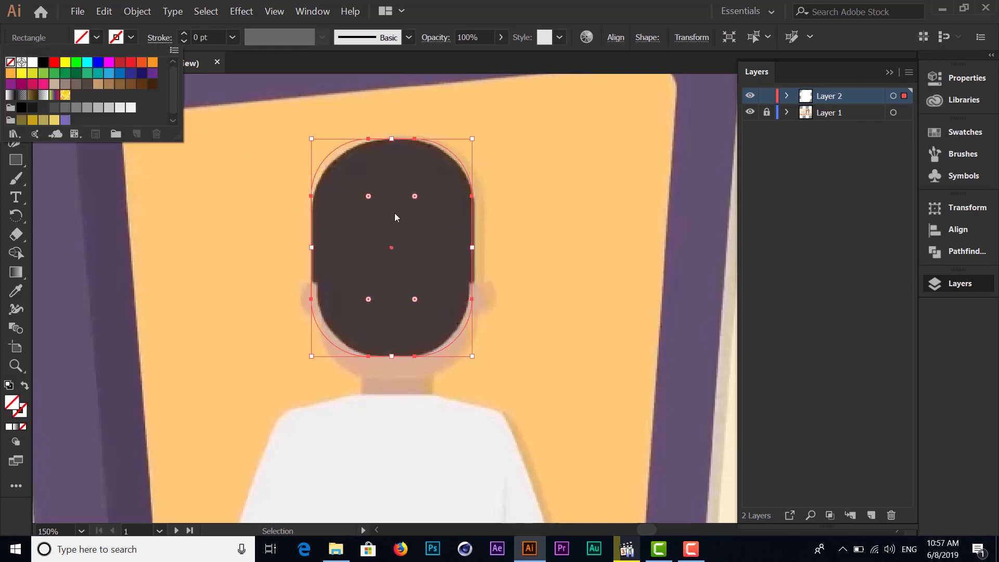
{"action": "key", "text": "Escape"}
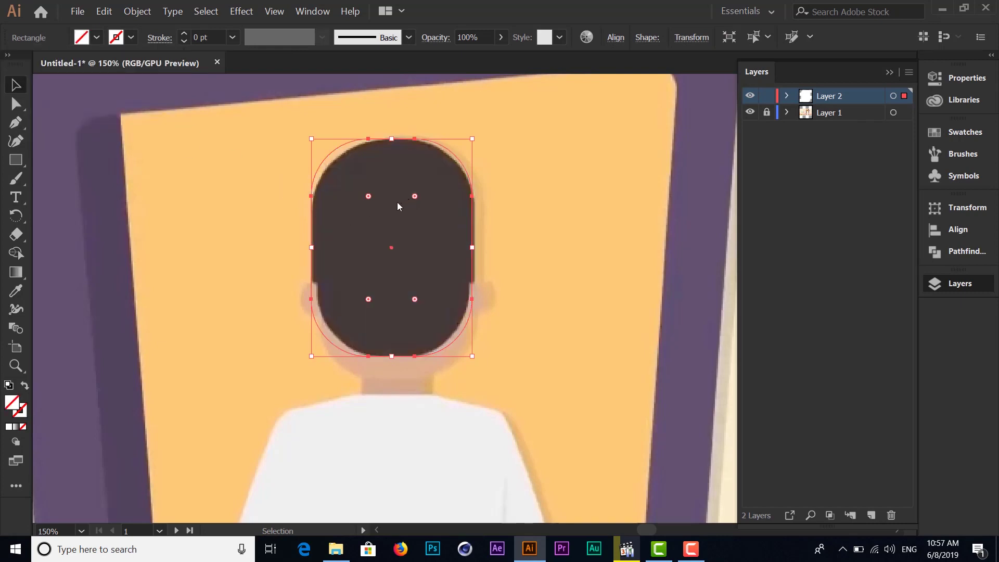
Adjust the top and bottom corner radii and narrow the shape from its left edge to fit the hair.
{"action": "left_click_drag", "start_coordinate": [415, 196], "coordinate": [403, 205]}
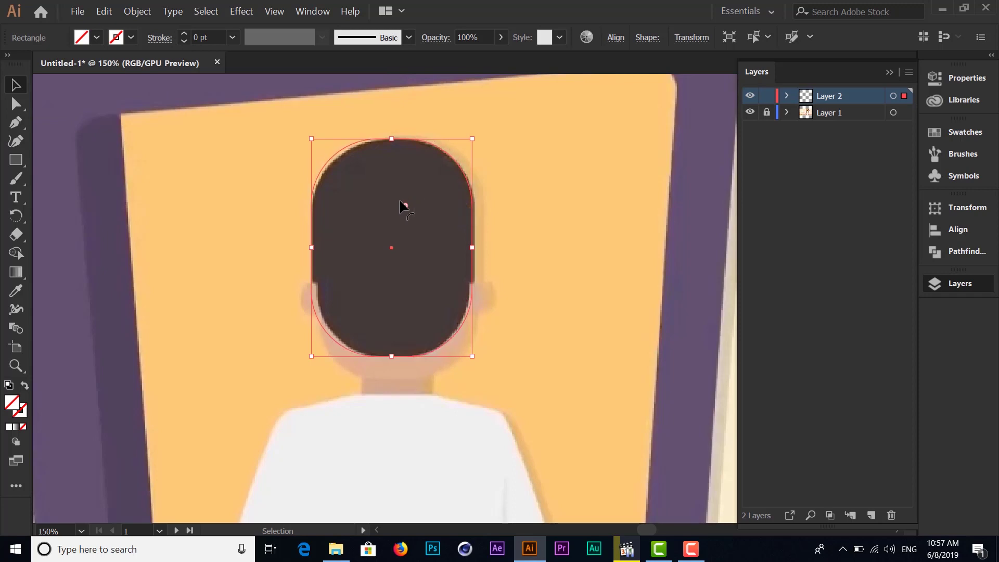
{"action": "left_click", "coordinate": [377, 206]}
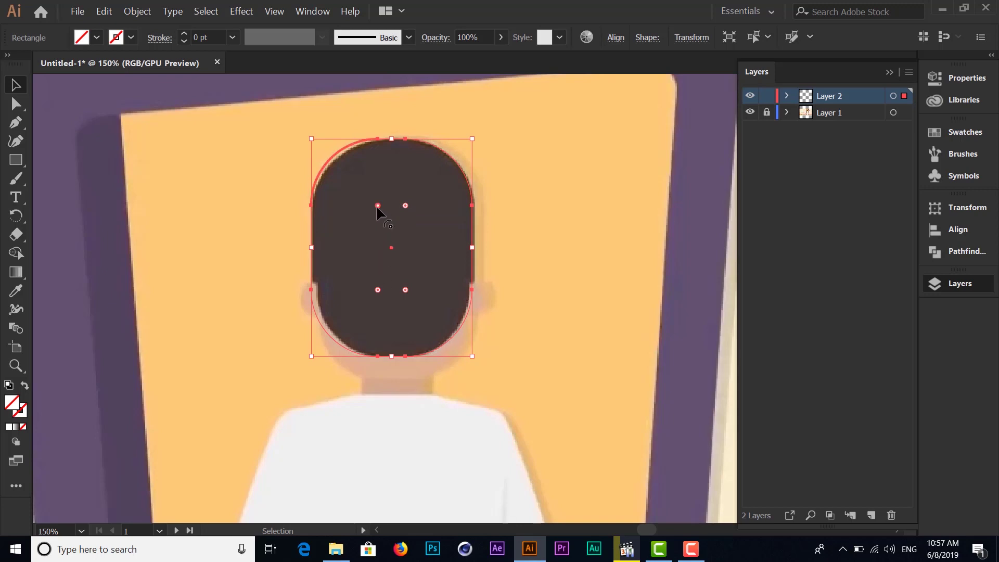
{"action": "left_click_drag", "start_coordinate": [378, 206], "coordinate": [388, 210]}
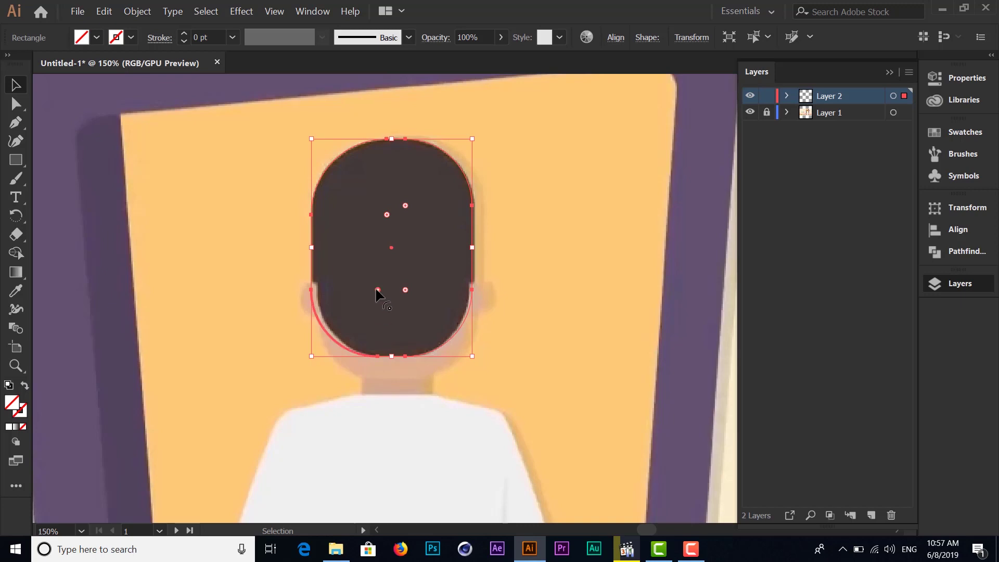
{"action": "mouse_move", "coordinate": [378, 289]}
{"action": "left_mouse_down"}
{"action": "mouse_move", "coordinate": [405, 289]}
{"action": "mouse_move", "coordinate": [396, 287]}
{"action": "left_mouse_up"}
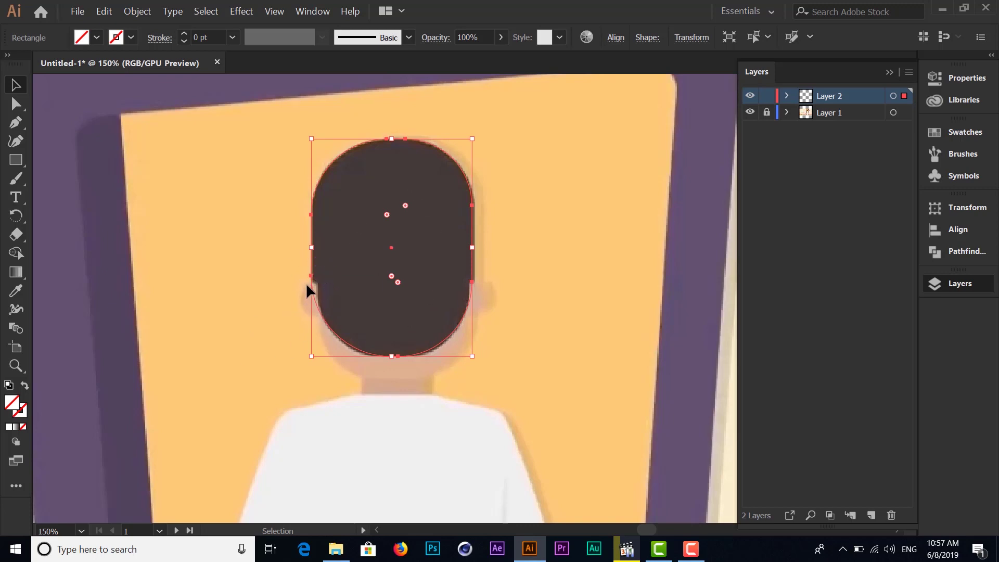
{"action": "left_click_drag", "start_coordinate": [313, 248], "coordinate": [314, 247]}
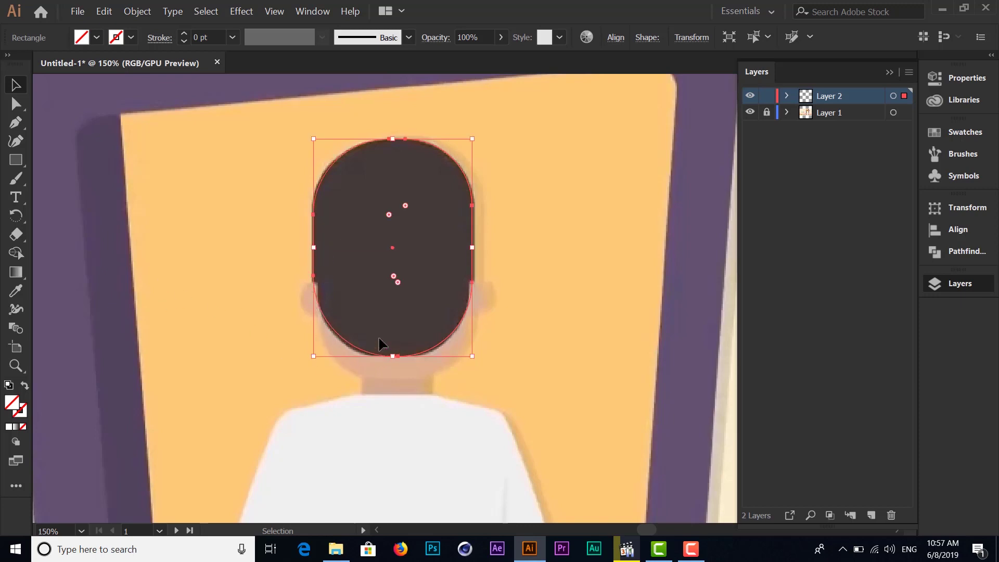
Fill the shape with the hair's dark brown via the Eyedropper, then hide it in Layers to compare.
{"action": "left_click", "coordinate": [13, 294]}
{"action": "left_click", "coordinate": [351, 252]}
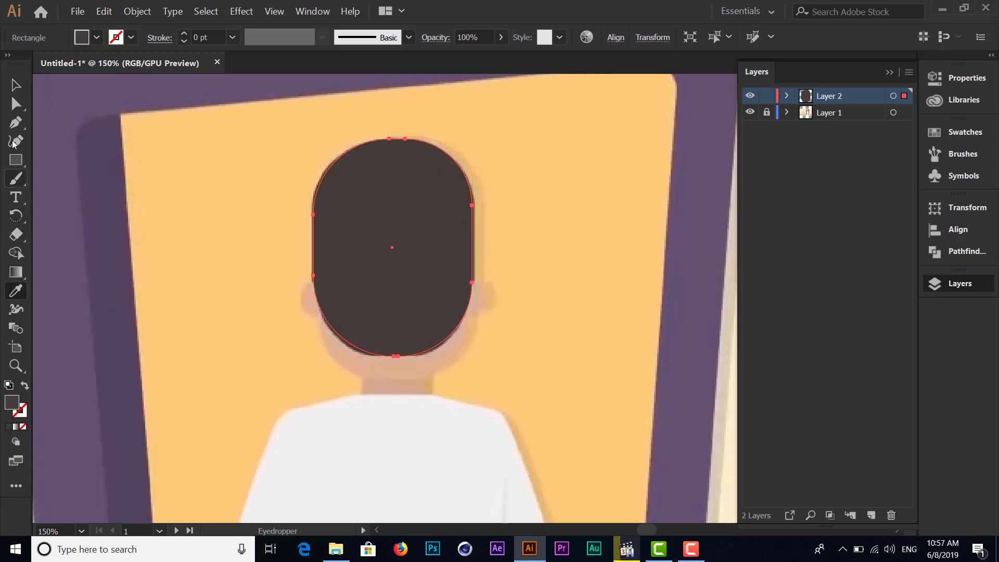
{"action": "left_click", "coordinate": [15, 86]}
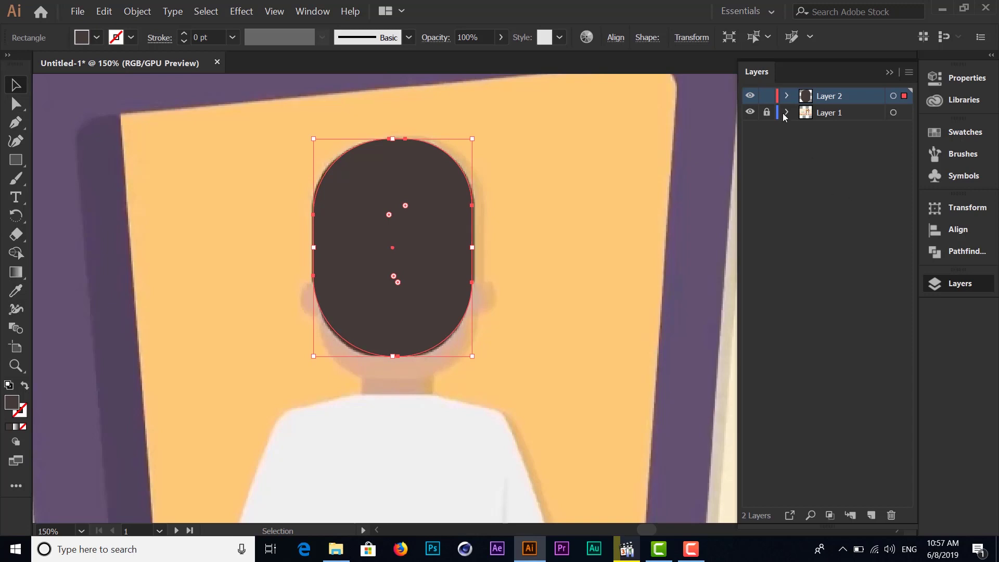
{"action": "left_click", "coordinate": [787, 97]}
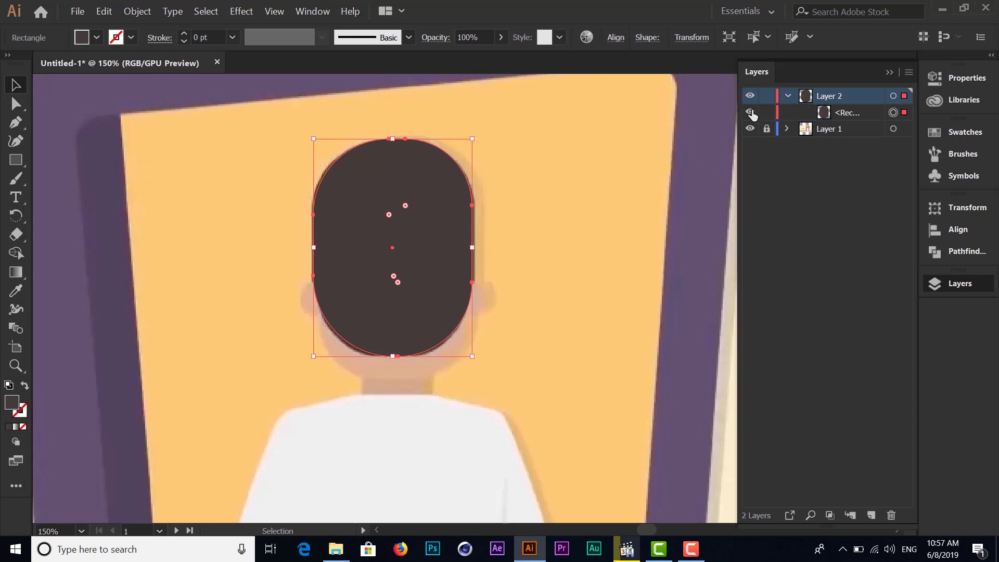
{"action": "left_click", "coordinate": [540, 186]}
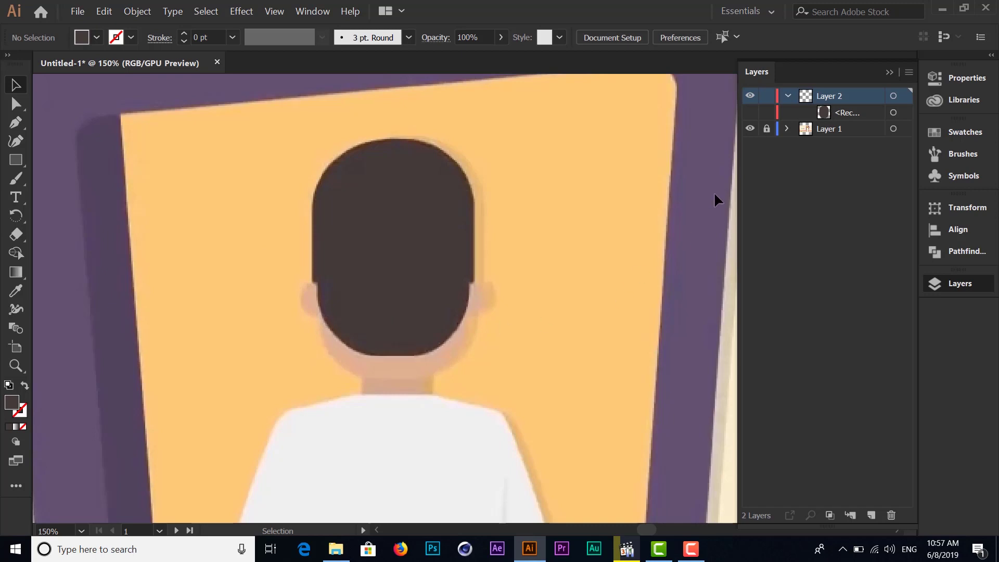
Show the hair shape again and paste a duplicate of it behind the original.
{"action": "left_click", "coordinate": [750, 112]}
{"action": "left_click", "coordinate": [404, 228]}
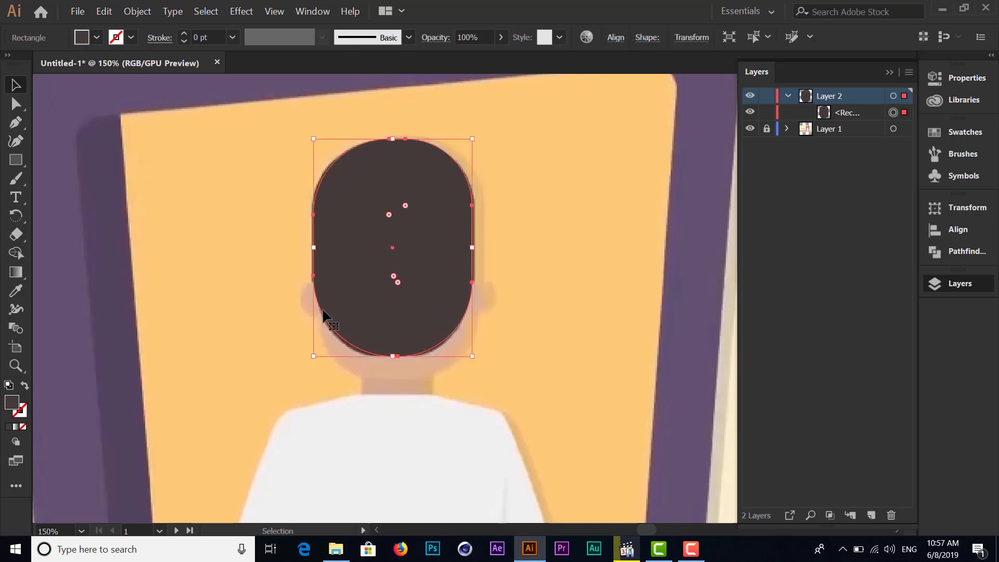
{"action": "key", "text": "a"}
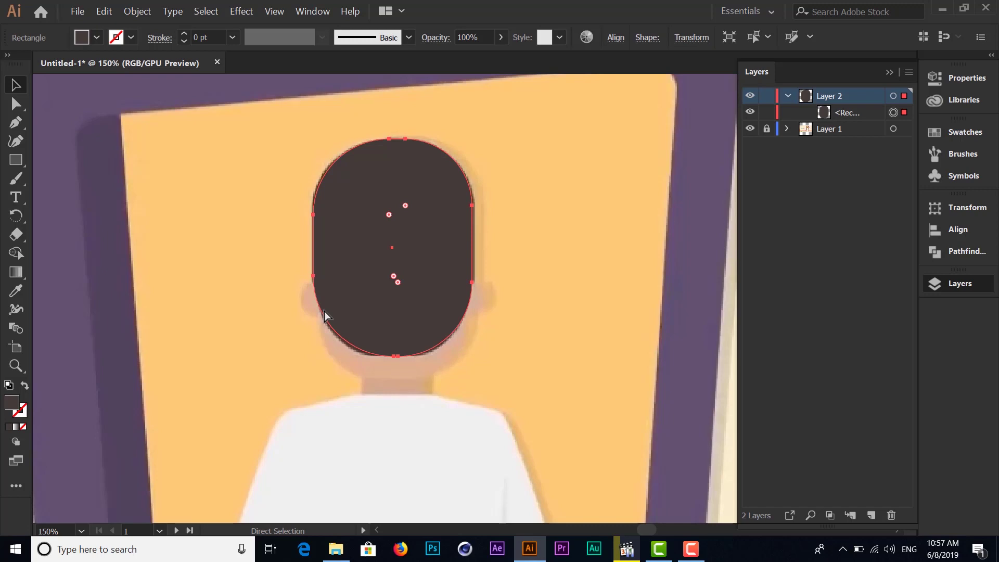
{"action": "key", "text": "v"}
{"action": "key", "text": "a"}
{"action": "key", "text": "ctrl+c"}
{"action": "key", "text": "ctrl+b"}
{"action": "key", "text": "v"}
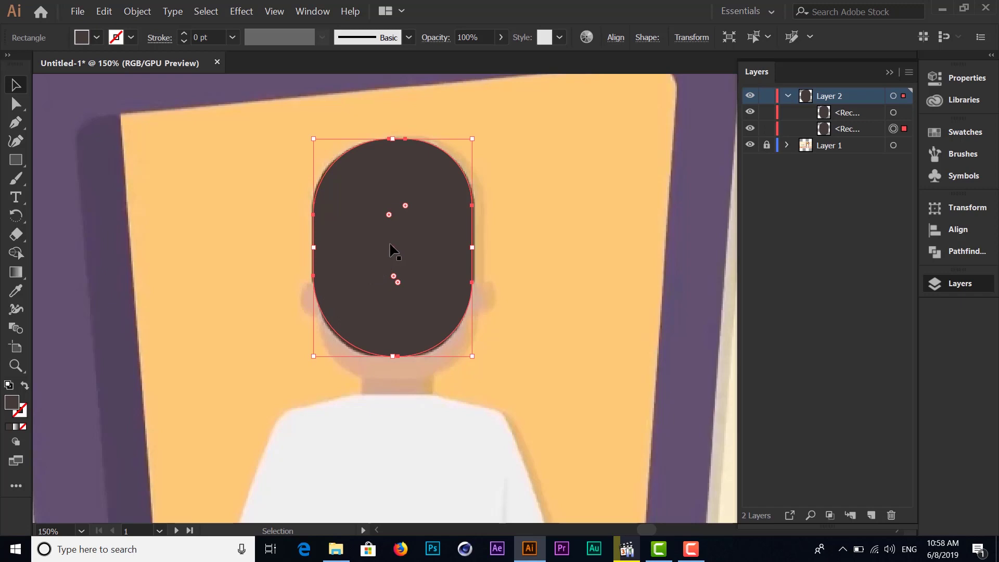
Nudge the duplicate down to form the face and set its fill to None.
{"action": "key", "text": "shift+Down"}
{"action": "key", "text": "shift+Down"}
{"action": "key", "text": "shift+Down"}
{"action": "key", "text": "shift+Down"}
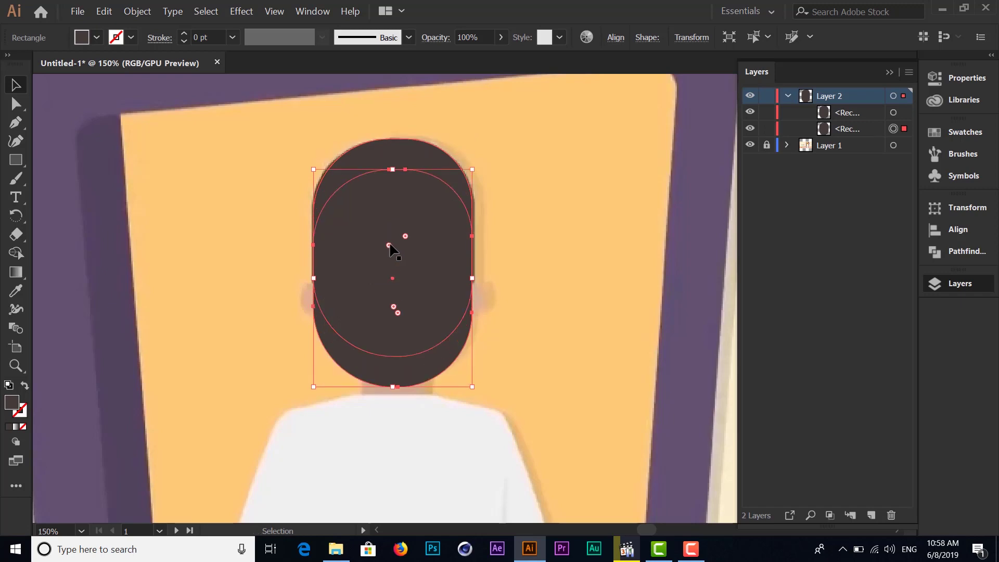
{"action": "key", "text": "shift+Up"}
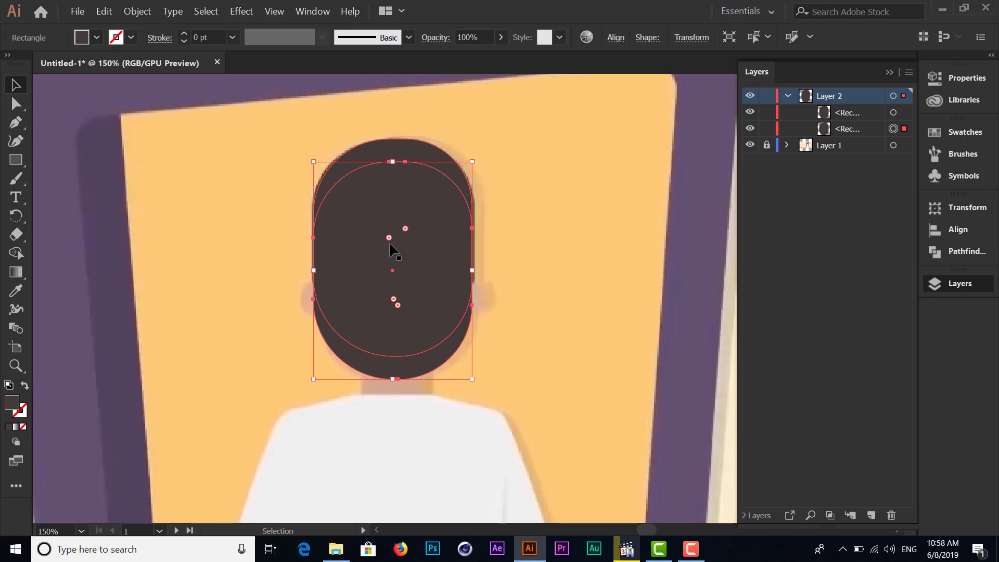
{"action": "key", "text": "Down"}
{"action": "key", "text": "Down"}
{"action": "key", "text": "Down"}
{"action": "key", "text": "Down"}
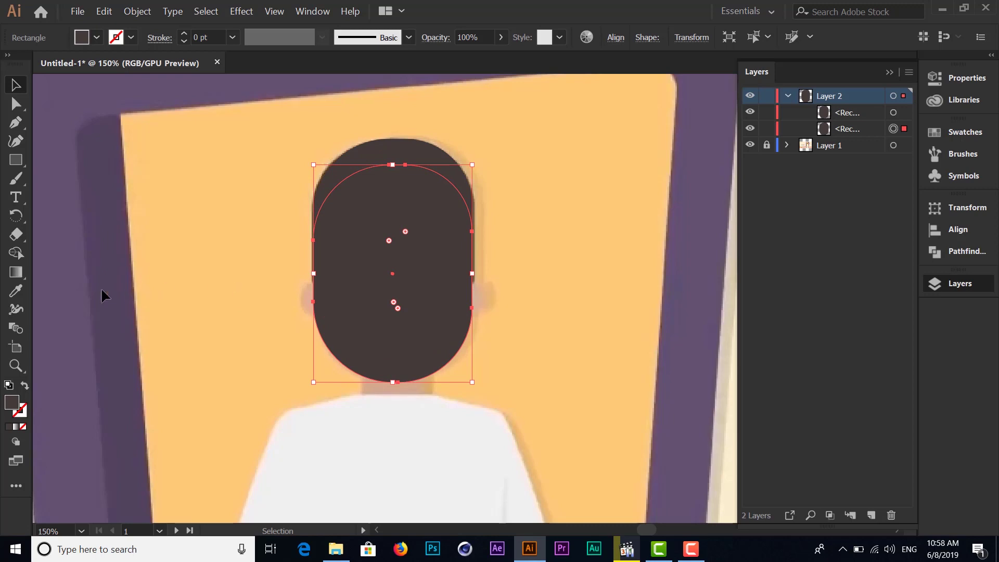
{"action": "left_click", "coordinate": [15, 292]}
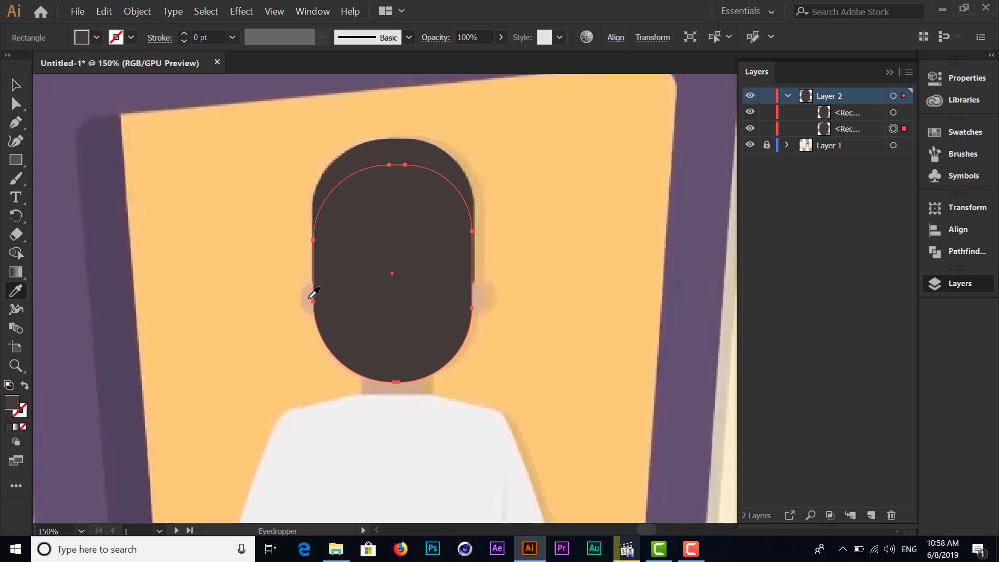
{"action": "key", "text": "v"}
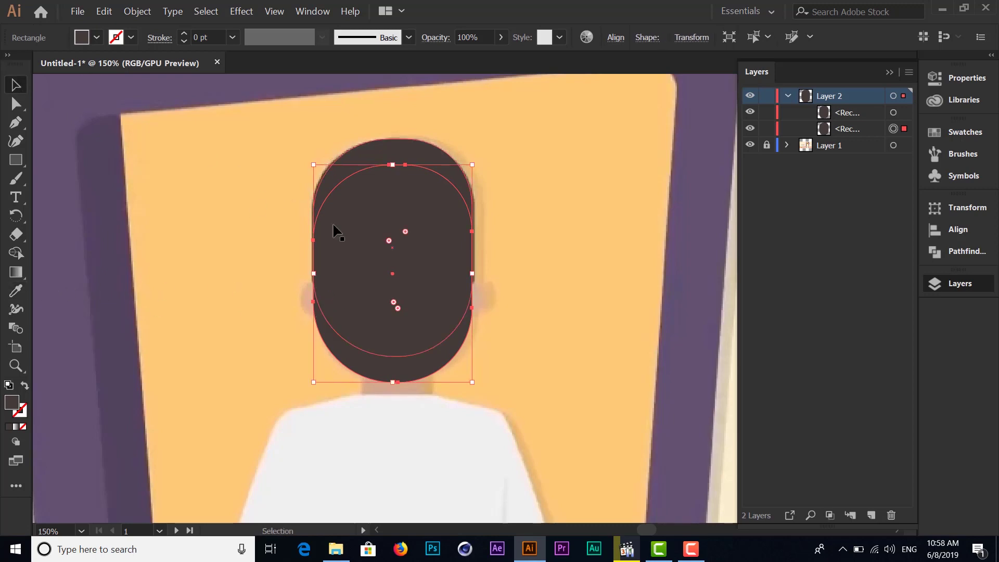
{"action": "left_click", "coordinate": [97, 37]}
{"action": "left_click", "coordinate": [10, 62]}
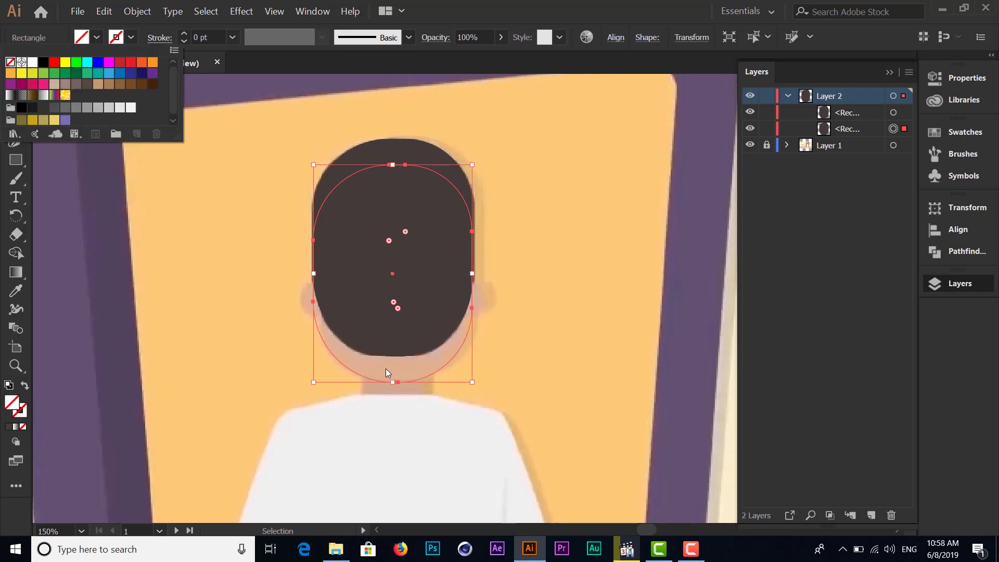
Sample the reference's skin tone into the face shape with the Eyedropper, then deselect it.
{"action": "key", "text": "Escape"}
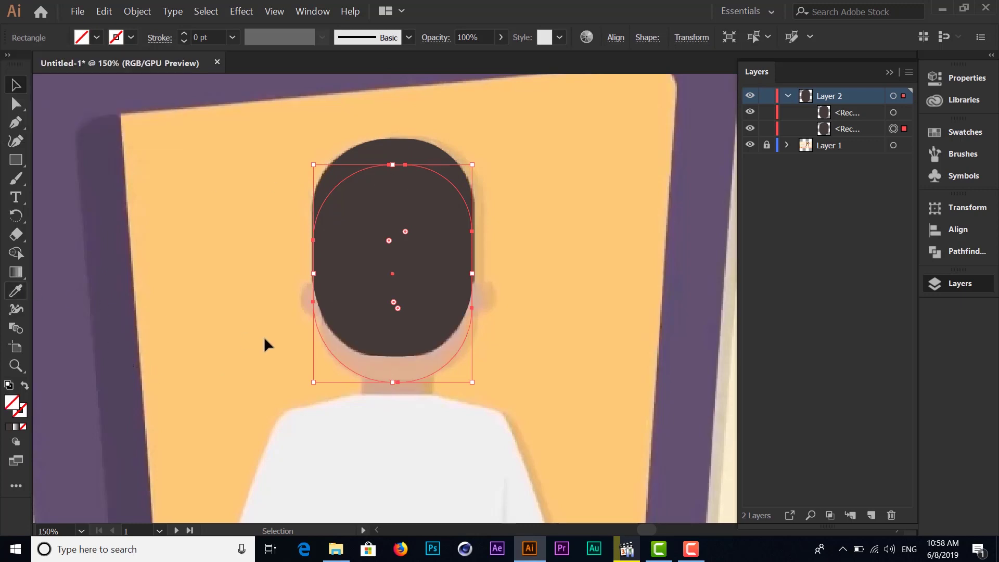
{"action": "left_click", "coordinate": [14, 291]}
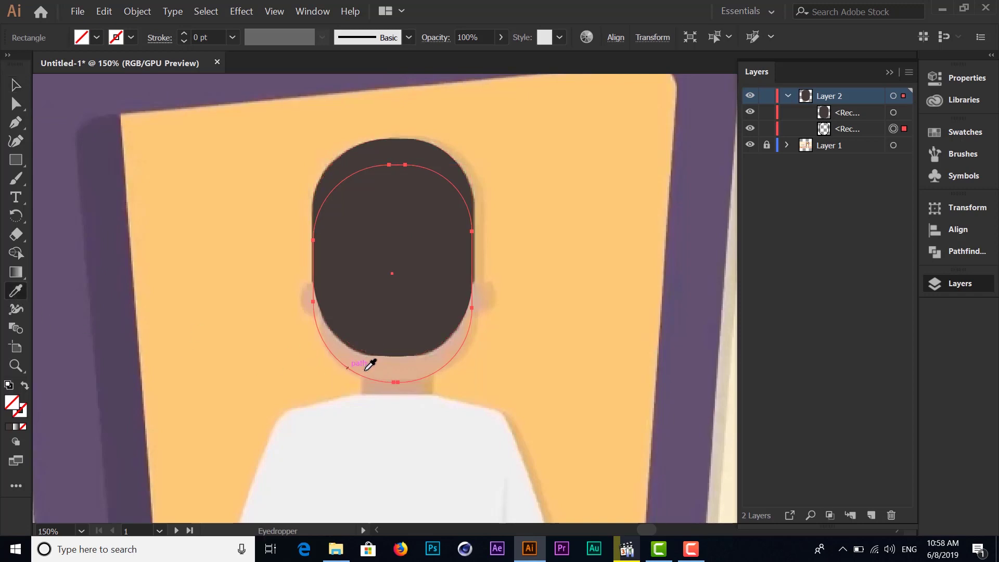
{"action": "left_click", "coordinate": [361, 360]}
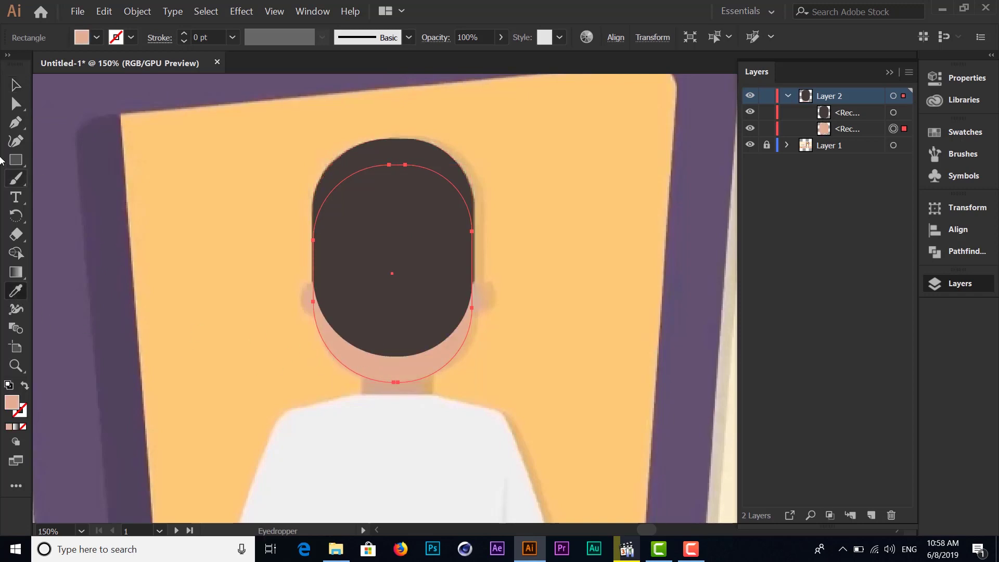
{"action": "left_click", "coordinate": [15, 85]}
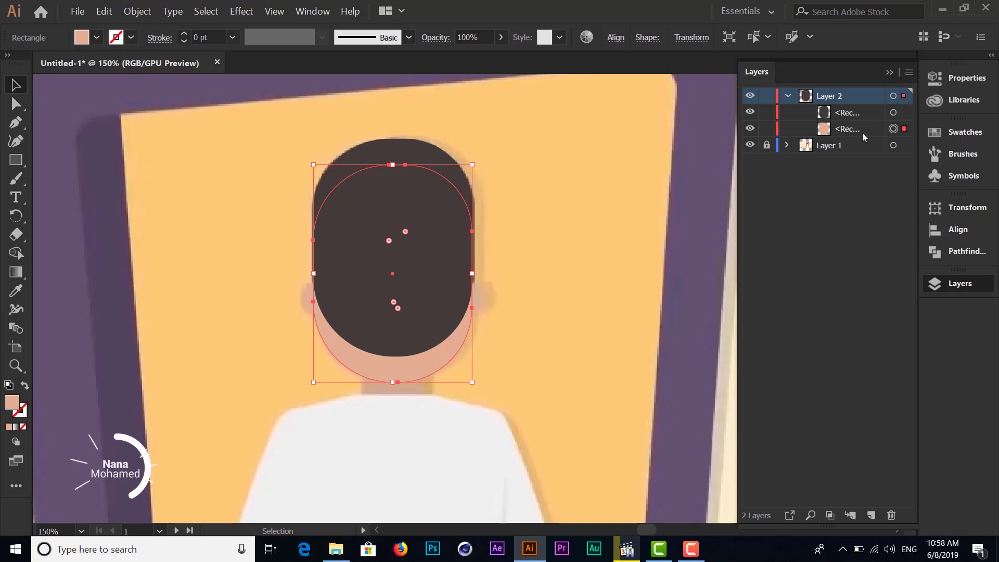
{"action": "left_click", "coordinate": [566, 189]}
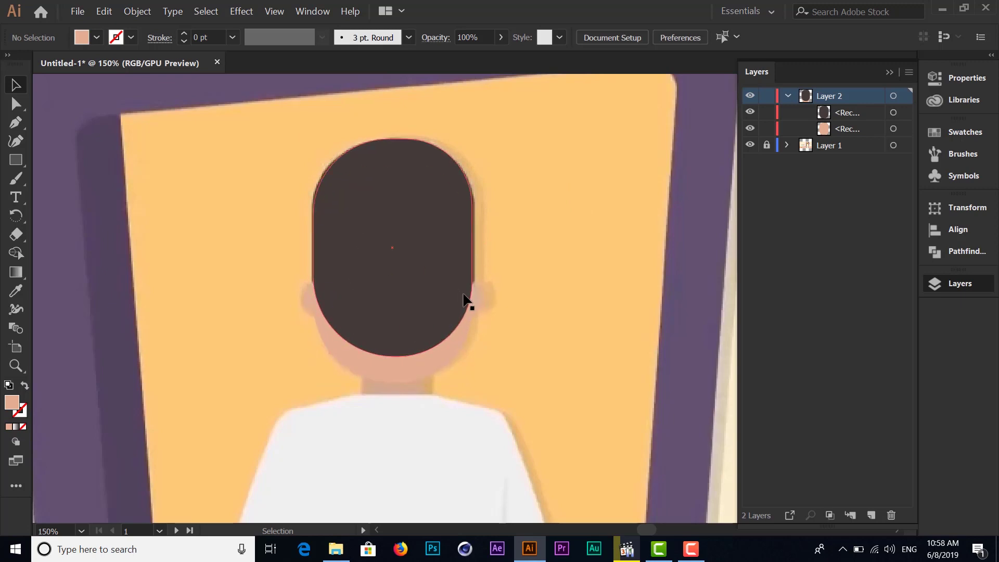
At 200% zoom, draw an oval over the left ear and Alt-drag a copy to the right ear.
{"action": "left_click", "coordinate": [14, 161]}
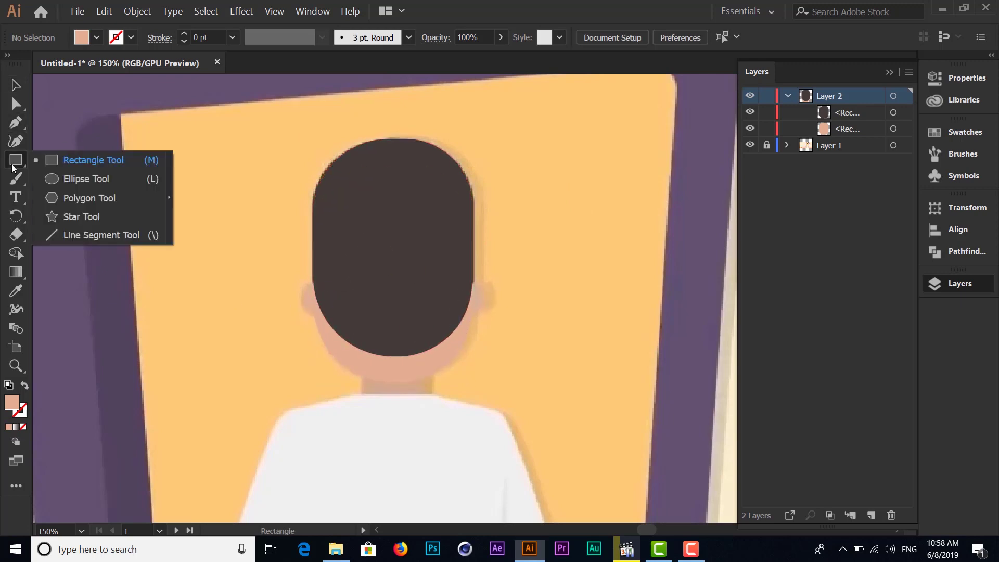
{"action": "left_click", "coordinate": [82, 179]}
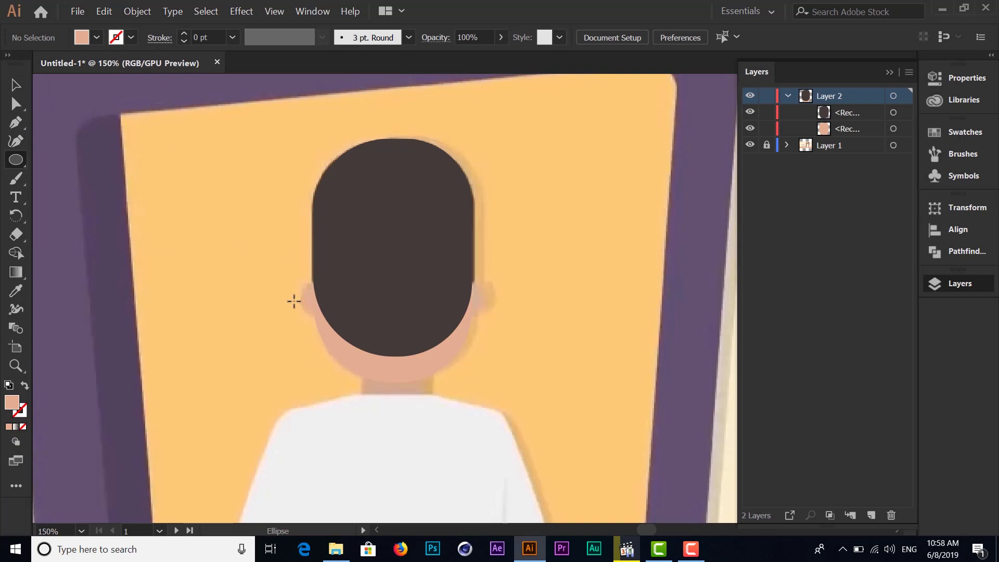
{"action": "key", "text": "ctrl+plus"}
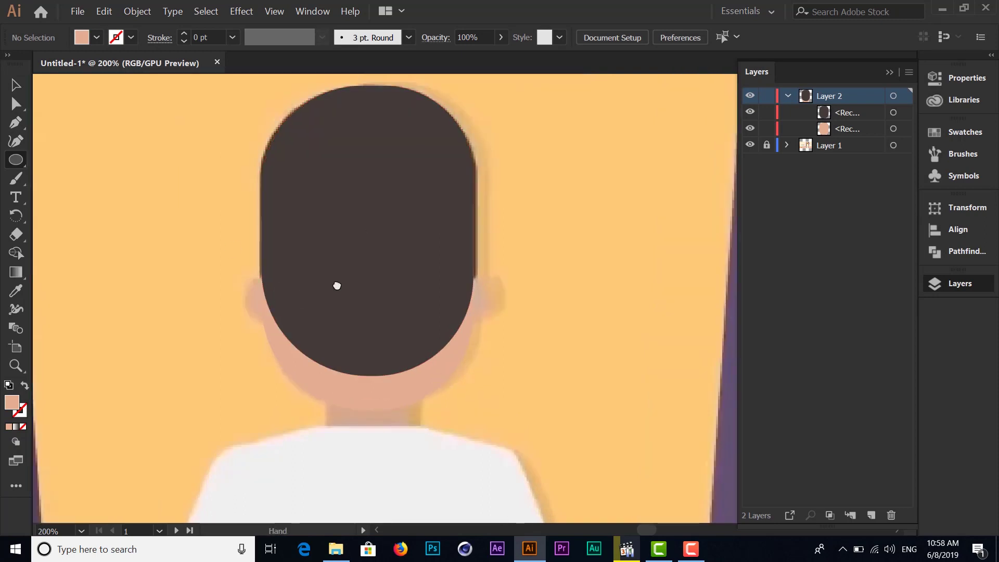
{"action": "mouse_move", "coordinate": [337, 286]}
{"action": "left_mouse_down"}
{"action": "mouse_move", "coordinate": [351, 196]}
{"action": "mouse_move", "coordinate": [361, 234]}
{"action": "left_mouse_up"}
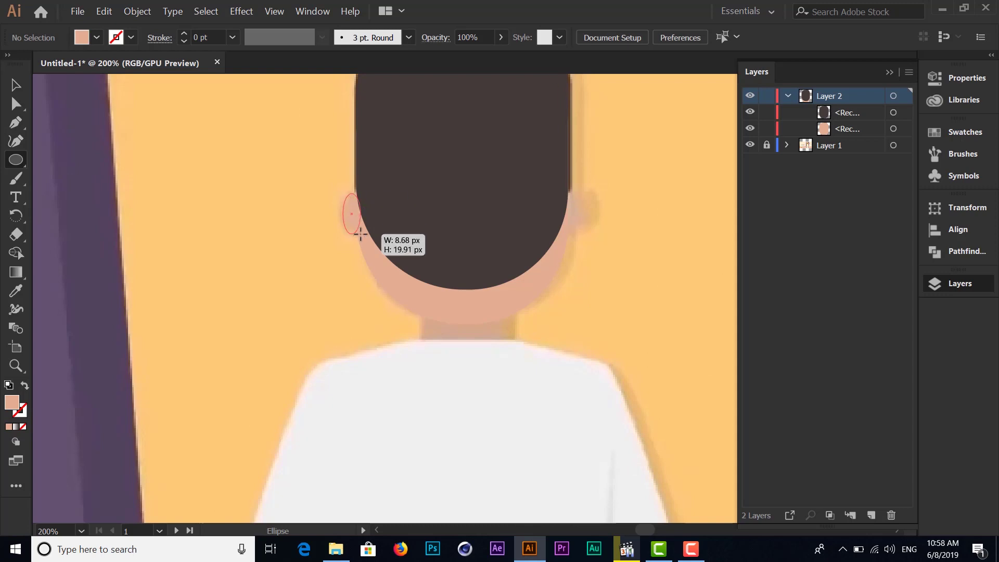
{"action": "left_click_drag", "start_coordinate": [360, 234], "coordinate": [363, 233]}
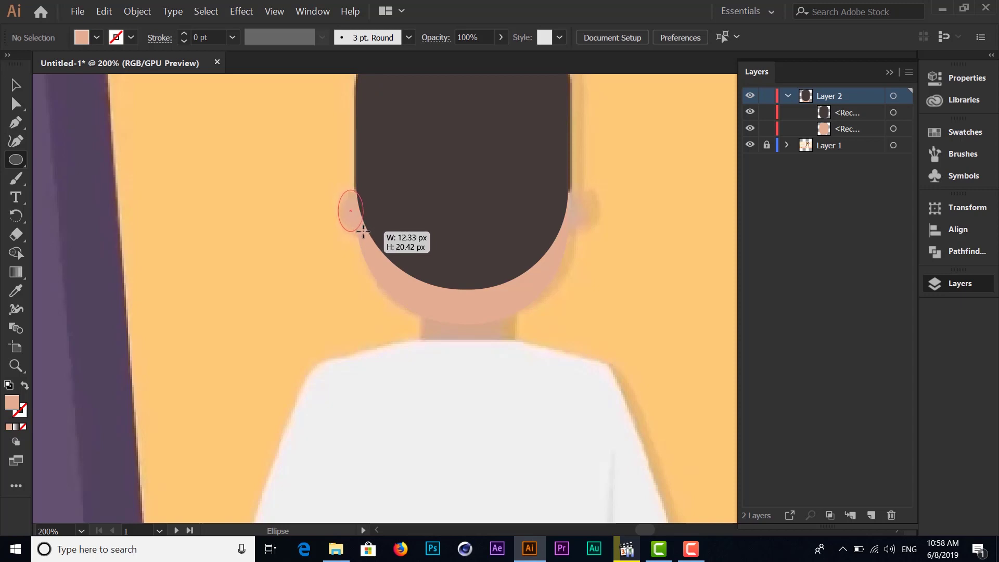
{"action": "left_click_drag", "start_coordinate": [362, 232], "coordinate": [365, 235]}
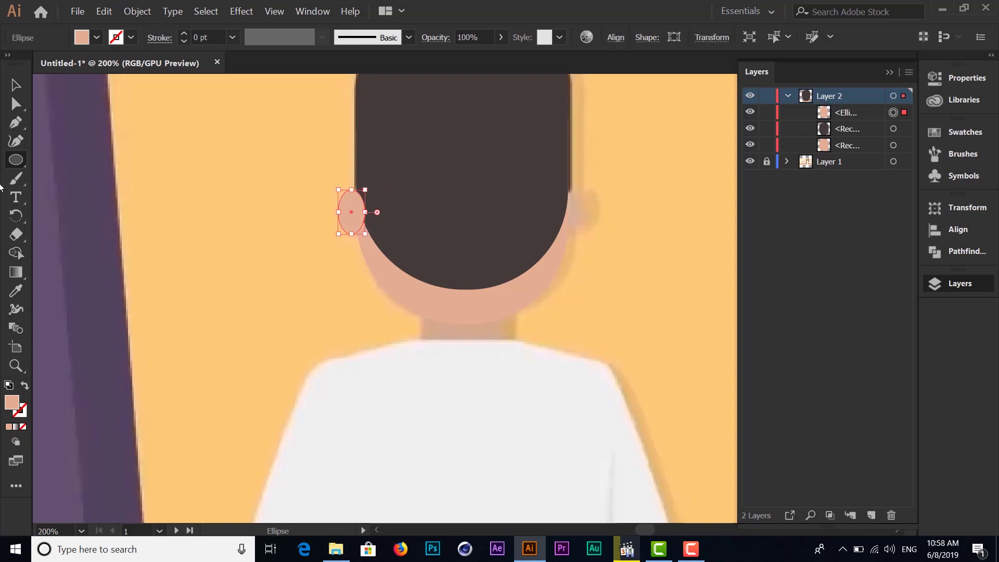
{"action": "key", "text": "v"}
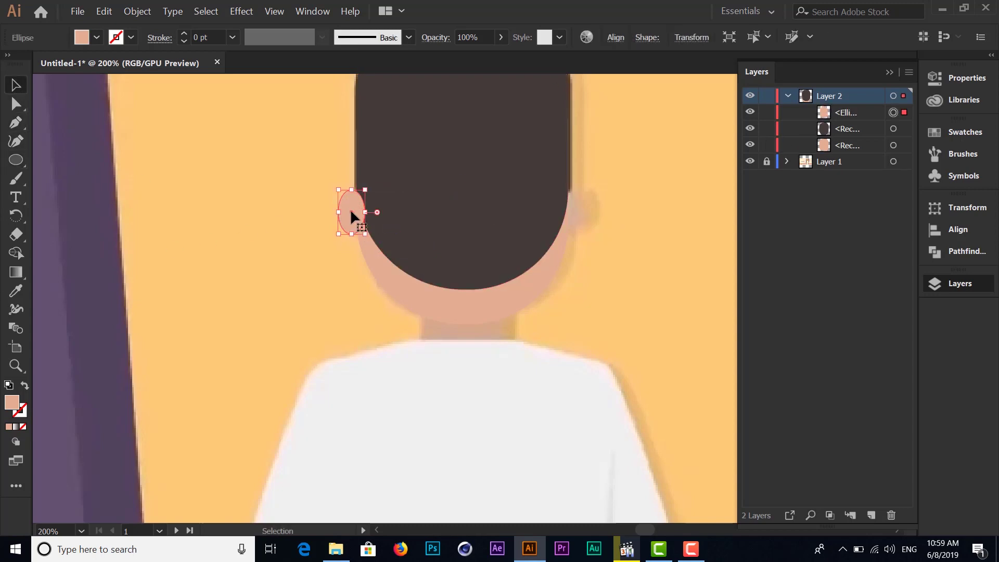
{"action": "left_click_drag", "start_coordinate": [351, 208], "coordinate": [577, 224]}
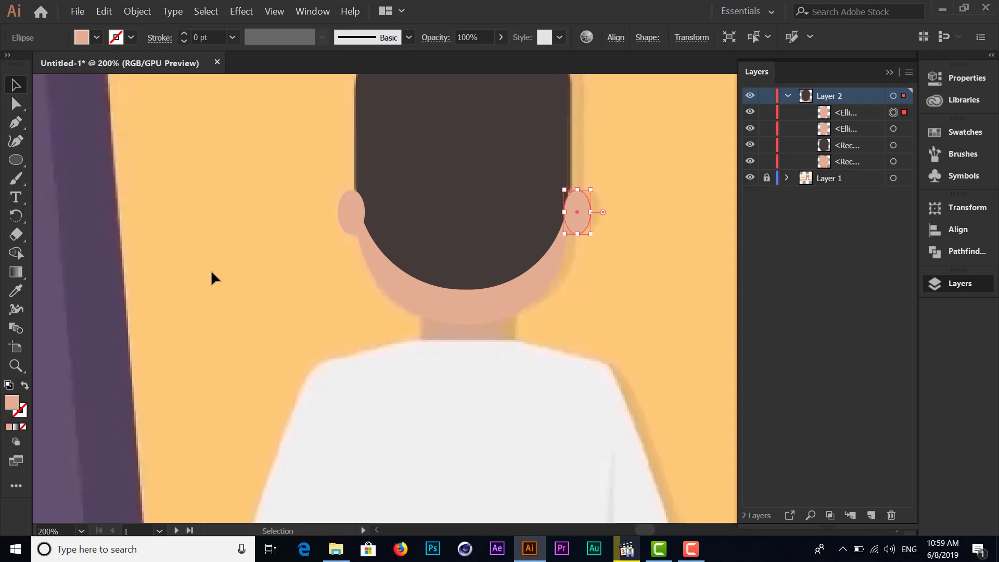
{"action": "left_click", "coordinate": [173, 296]}
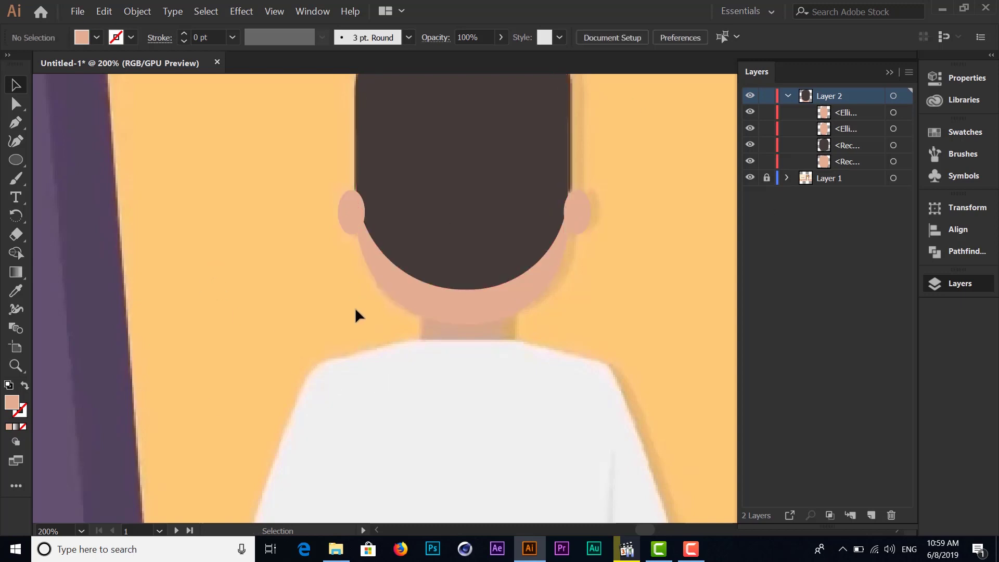
Draw a rectangle over the neck and pull its sides in to about 43 px wide.
{"action": "left_click_drag", "start_coordinate": [439, 215], "coordinate": [416, 123]}
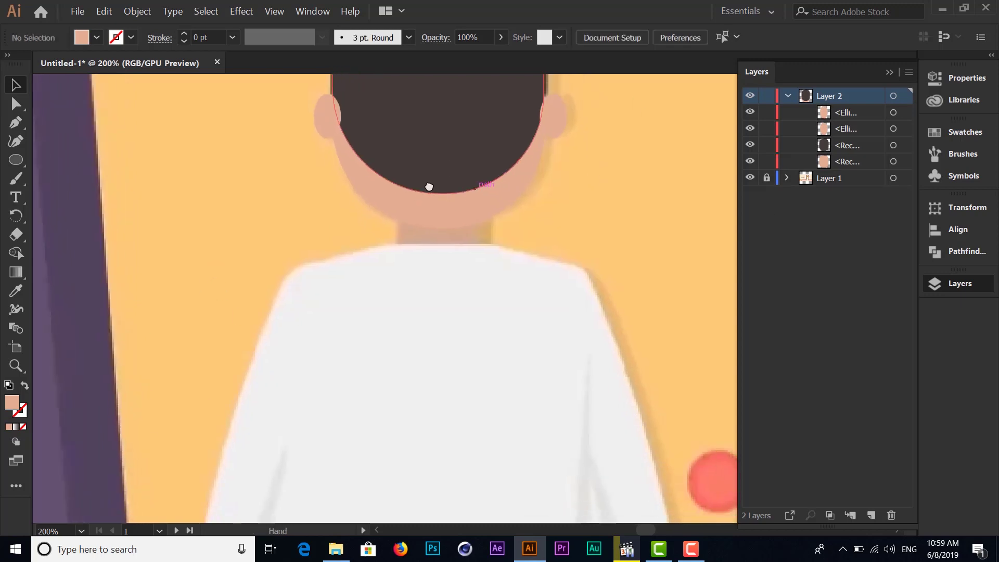
{"action": "left_click_drag", "start_coordinate": [433, 249], "coordinate": [430, 225]}
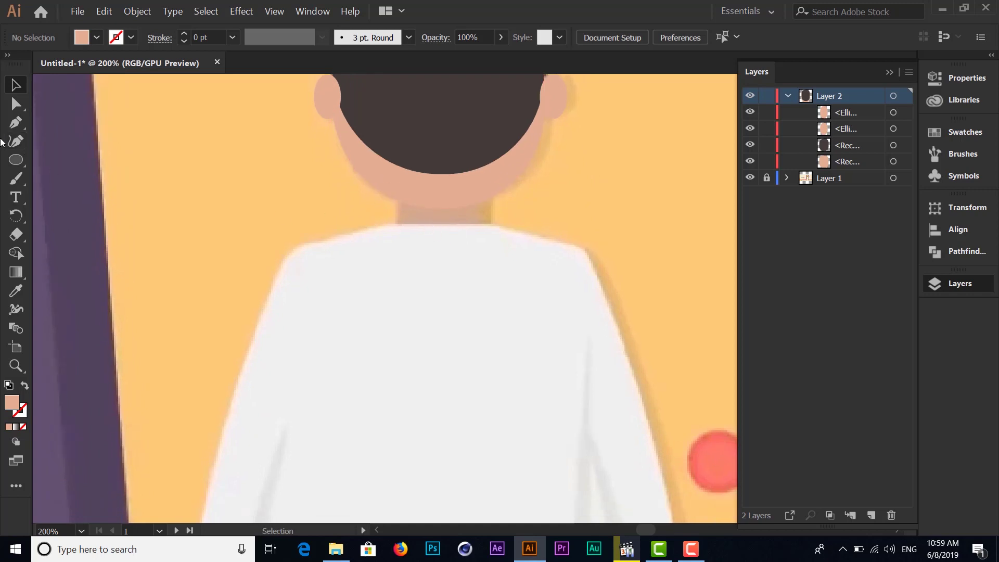
{"action": "left_click", "coordinate": [16, 159]}
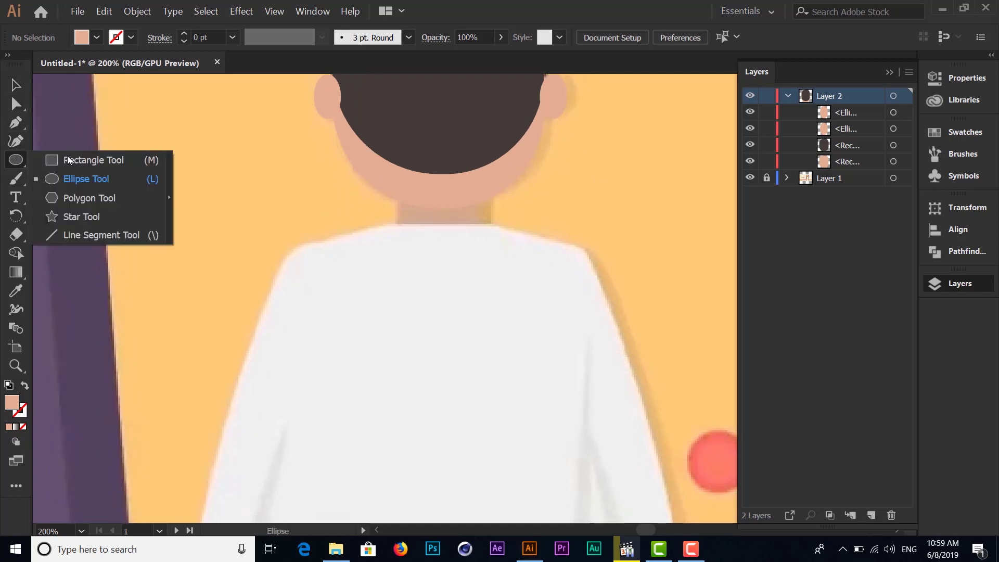
{"action": "key", "text": "m"}
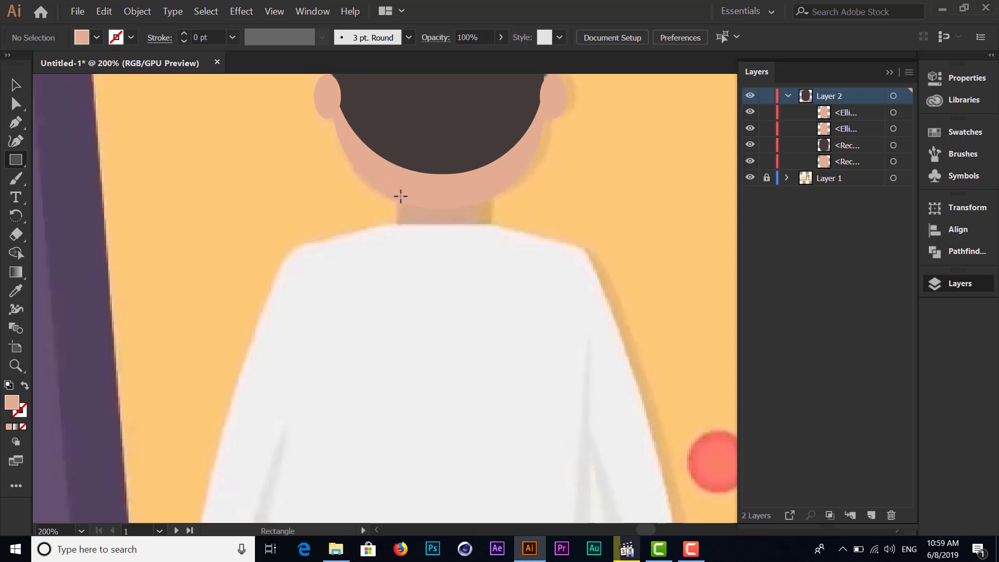
{"action": "left_click_drag", "start_coordinate": [397, 184], "coordinate": [484, 244]}
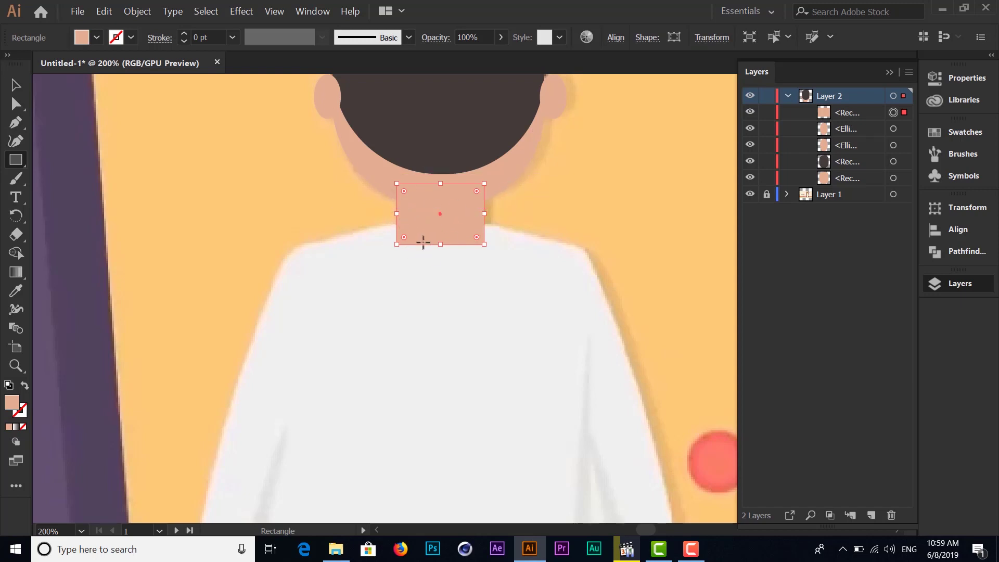
{"action": "scroll", "coordinate": [433, 197], "scroll_direction": "up", "scroll_amount": 5}
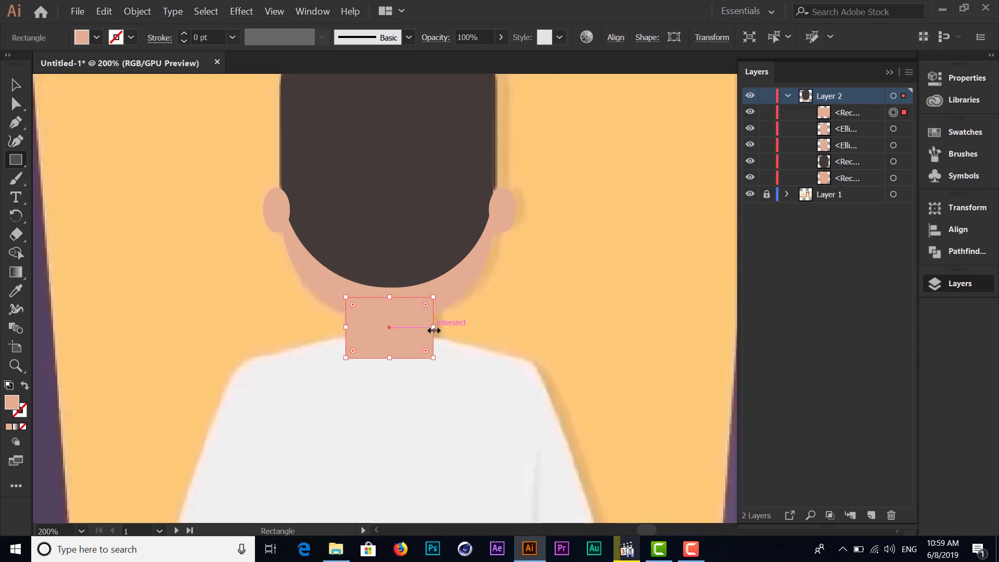
{"action": "left_click_drag", "start_coordinate": [433, 327], "coordinate": [434, 330]}
{"action": "left_click_drag", "start_coordinate": [346, 328], "coordinate": [348, 328]}
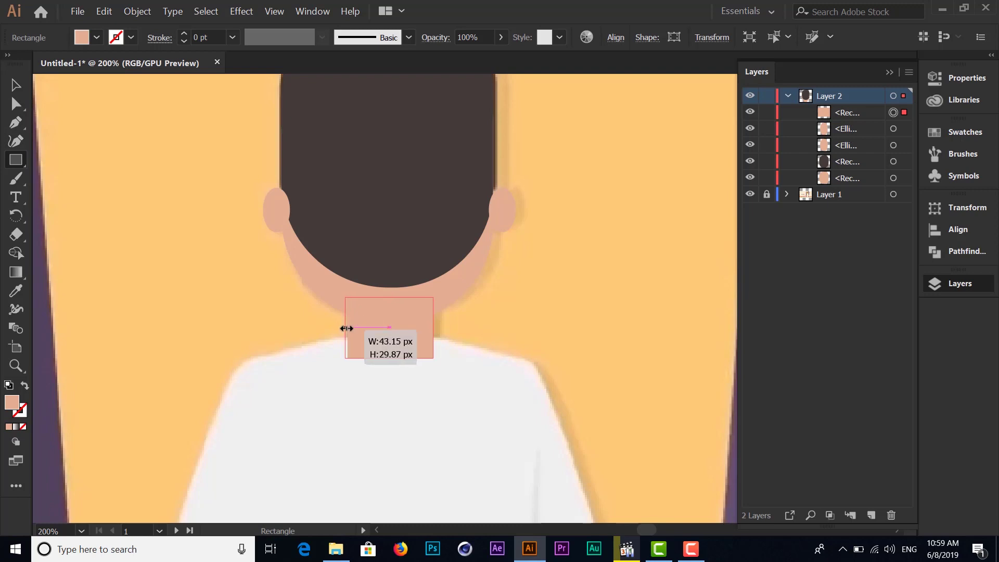
{"action": "left_click_drag", "start_coordinate": [347, 328], "coordinate": [348, 328]}
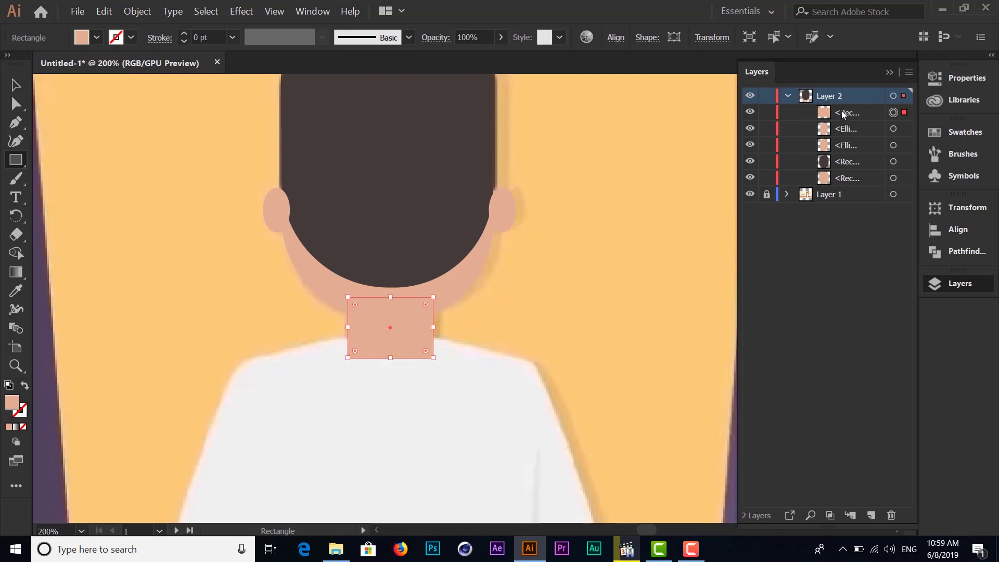
Drag the neck rectangle to the bottom of Layer 2 and lock the reference layer.
{"action": "left_click_drag", "start_coordinate": [844, 114], "coordinate": [846, 185]}
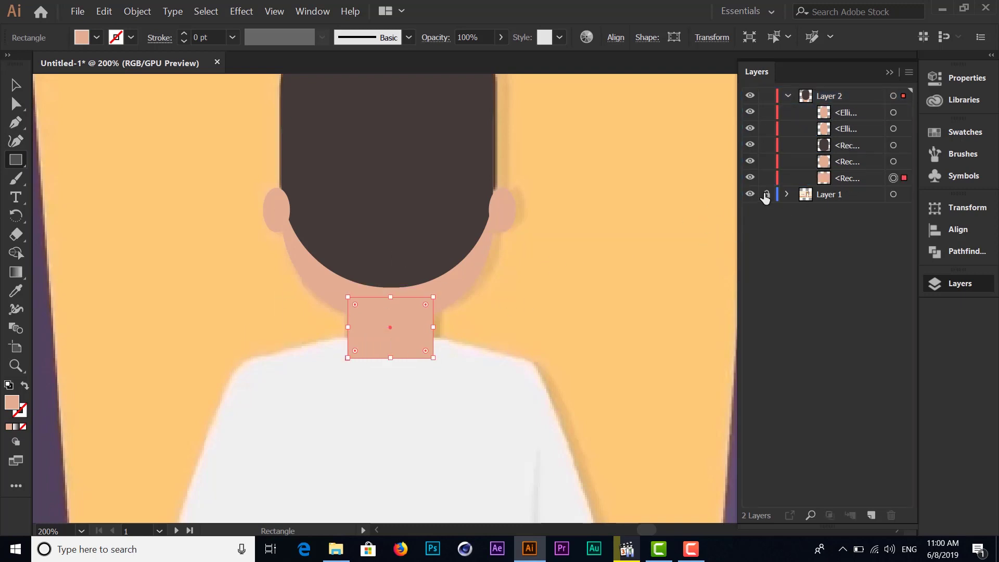
{"action": "left_click", "coordinate": [766, 195]}
{"action": "left_click", "coordinate": [15, 84]}
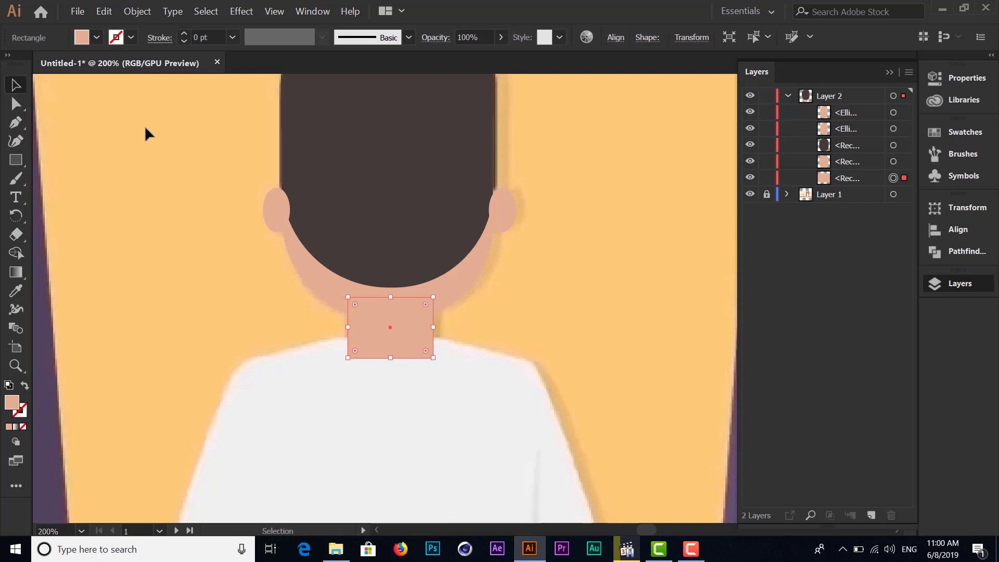
{"action": "left_click", "coordinate": [217, 271]}
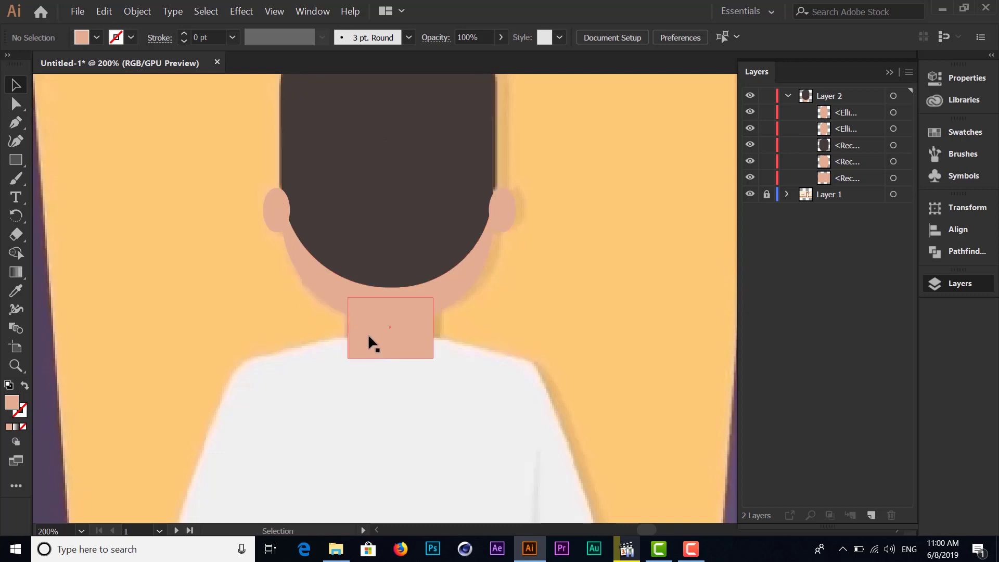
Select the face and neck shapes to check their stacking, then deselect.
{"action": "left_click", "coordinate": [326, 294]}
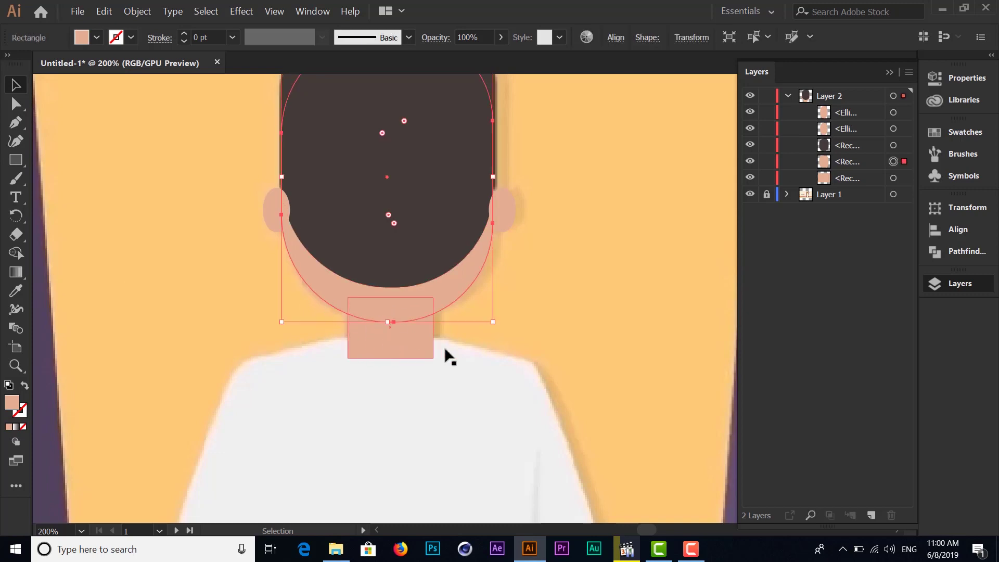
{"action": "left_click", "coordinate": [863, 185]}
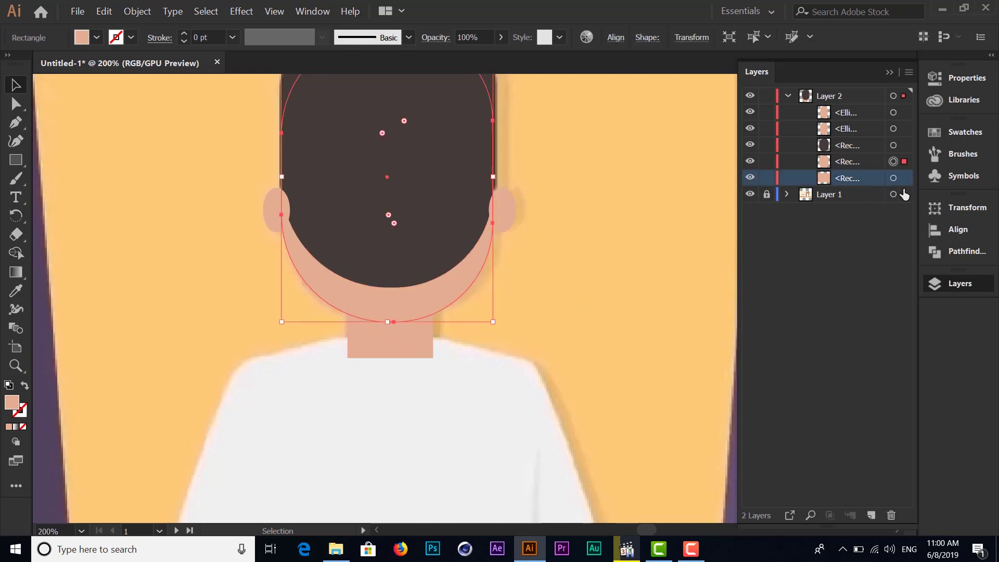
{"action": "left_click", "coordinate": [894, 178]}
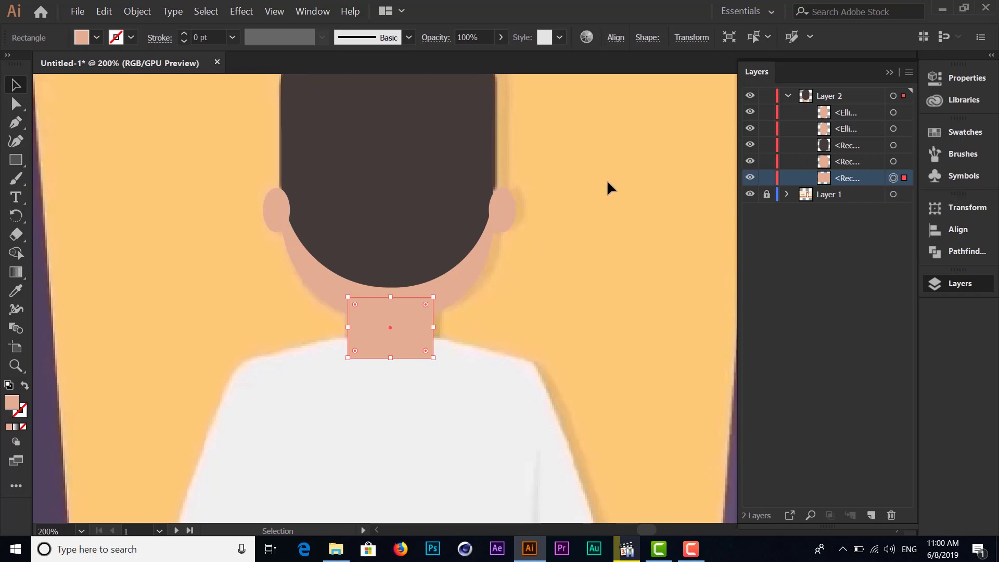
{"action": "left_click", "coordinate": [193, 416]}
{"action": "scroll", "coordinate": [296, 415], "scroll_direction": "down", "scroll_amount": 3}
Zoom out to 50% and draw a roughly 165 × 559 px rectangle from the shoulders to the hem.
{"action": "scroll", "coordinate": [346, 391], "scroll_direction": "down", "scroll_amount": 3}
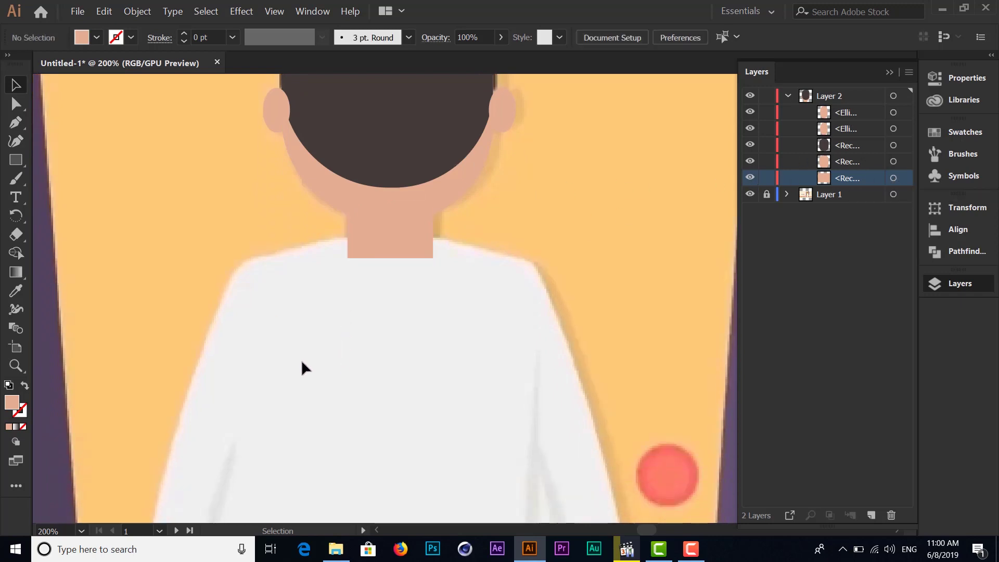
{"action": "scroll", "coordinate": [301, 363], "scroll_direction": "down", "scroll_amount": 2}
{"action": "scroll", "coordinate": [271, 250], "scroll_direction": "down", "scroll_amount": 1}
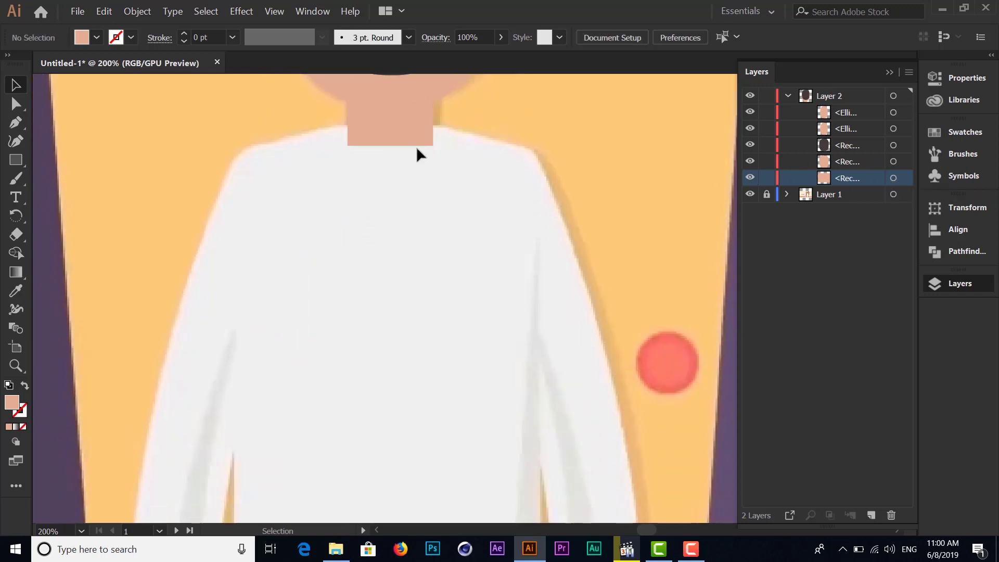
{"action": "scroll", "coordinate": [339, 275], "scroll_direction": "down", "scroll_amount": 1}
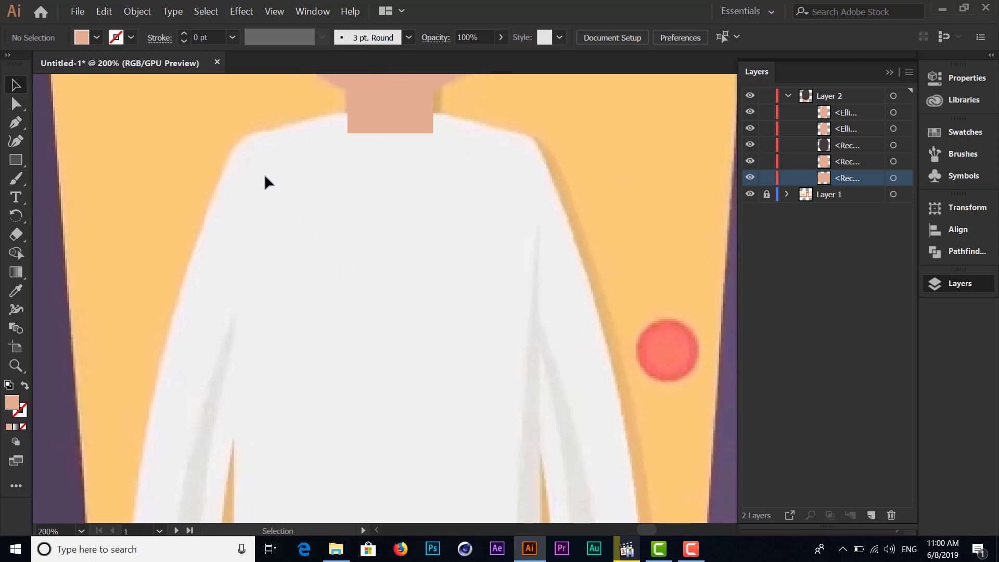
{"action": "left_click", "coordinate": [16, 160]}
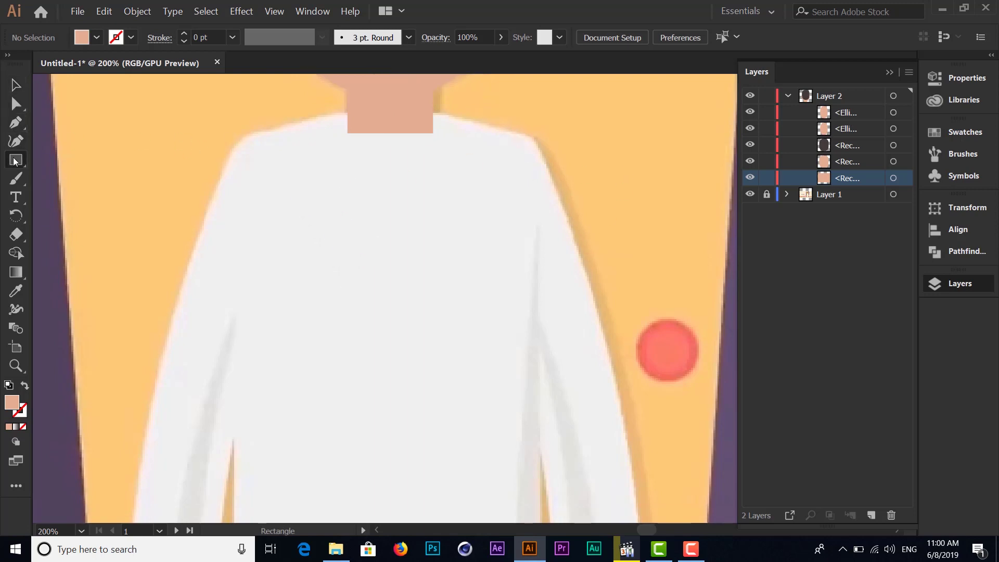
{"action": "scroll", "coordinate": [305, 206], "scroll_direction": "down", "scroll_amount": 2}
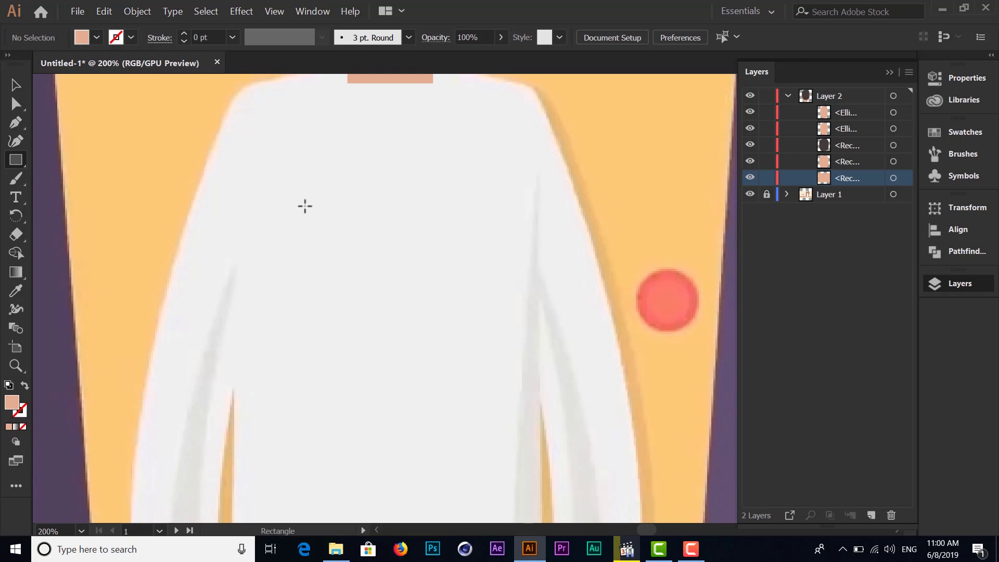
{"action": "scroll", "coordinate": [305, 207], "scroll_direction": "down", "scroll_amount": 1}
{"action": "scroll", "coordinate": [305, 207], "scroll_direction": "down", "scroll_amount": 2}
{"action": "scroll", "coordinate": [305, 206], "scroll_direction": "down", "scroll_amount": 1}
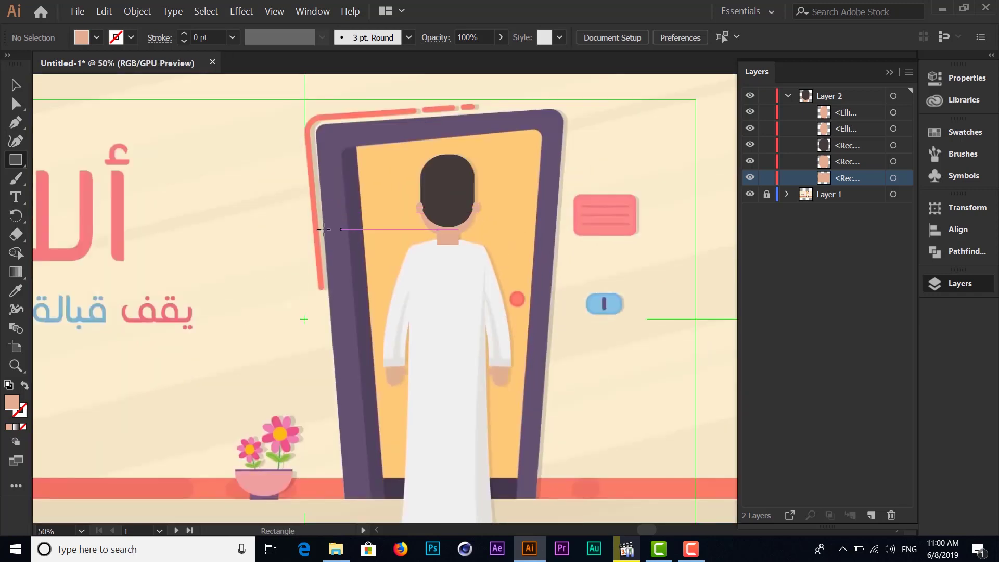
{"action": "left_click_drag", "start_coordinate": [421, 230], "coordinate": [406, 183]}
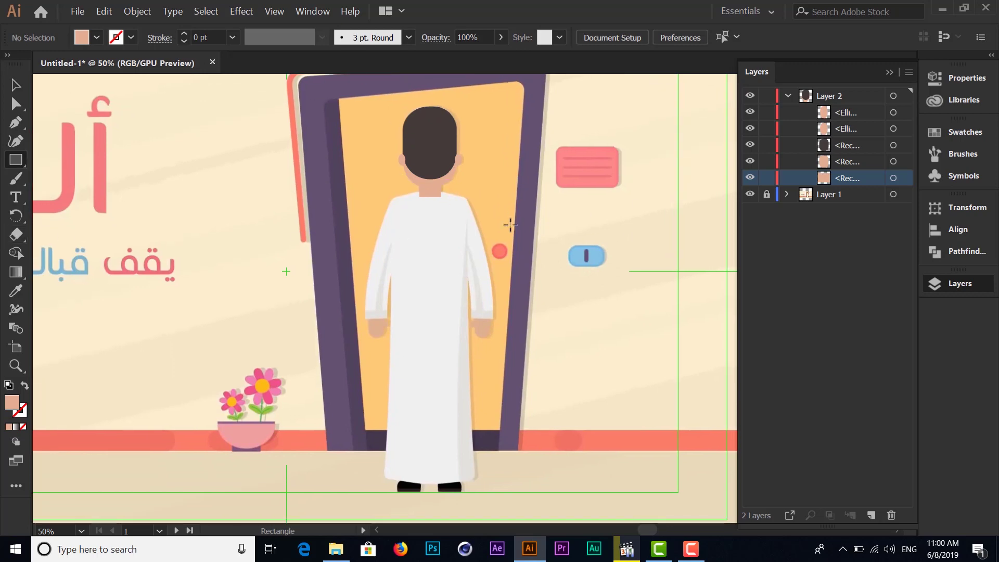
{"action": "left_click_drag", "start_coordinate": [444, 232], "coordinate": [441, 217]}
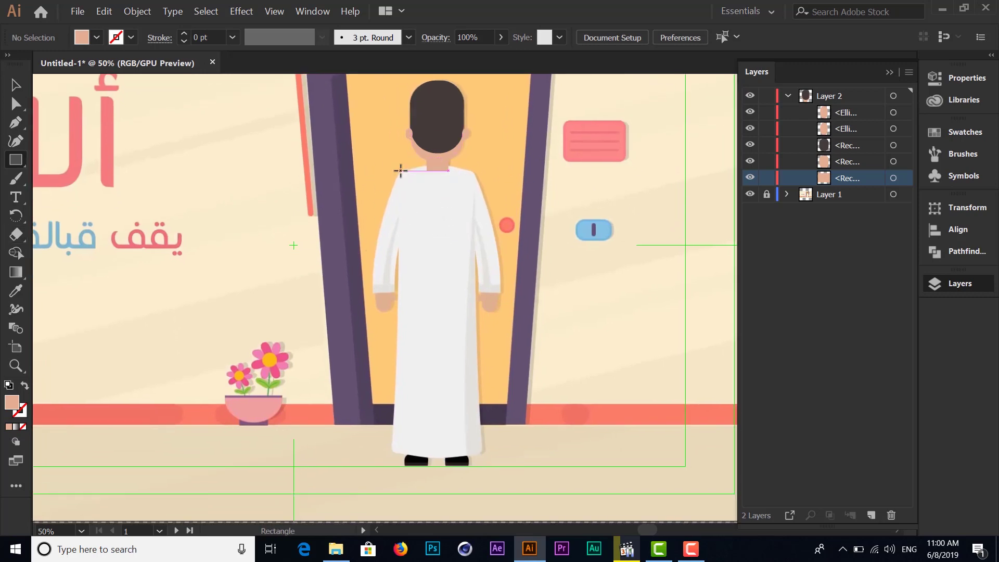
{"action": "mouse_move", "coordinate": [400, 170]}
{"action": "left_mouse_down"}
{"action": "mouse_move", "coordinate": [473, 339]}
{"action": "mouse_move", "coordinate": [483, 456]}
{"action": "left_mouse_up"}
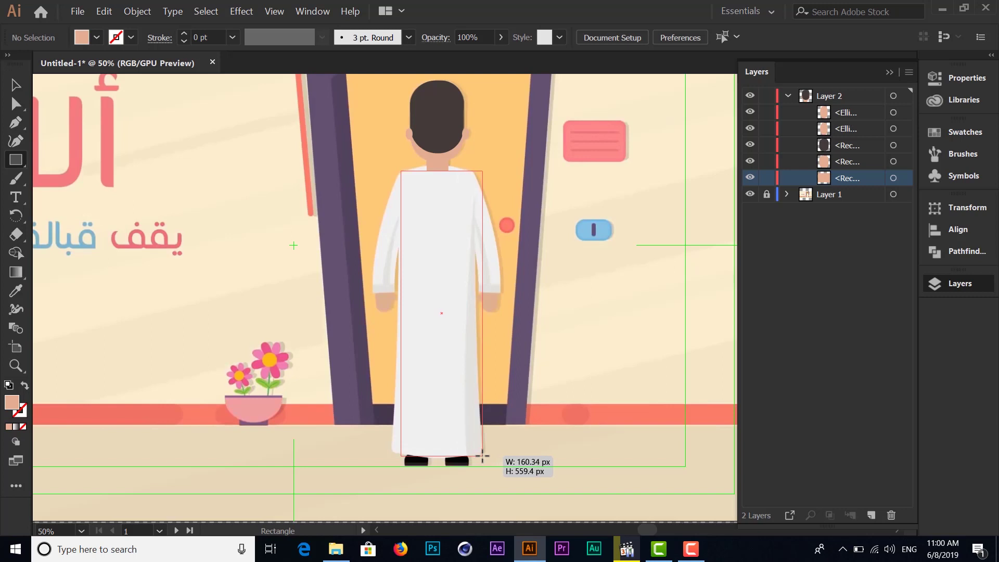
{"action": "left_click_drag", "start_coordinate": [483, 456], "coordinate": [482, 456]}
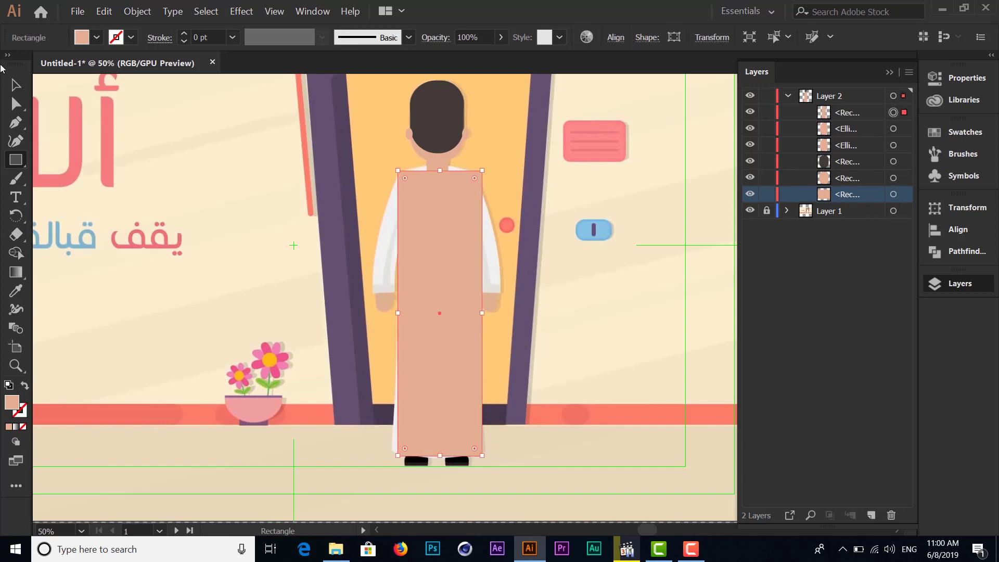
Set the robe rectangle's fill to None so the reference robe shows through.
{"action": "key", "text": "v"}
{"action": "left_click", "coordinate": [96, 38]}
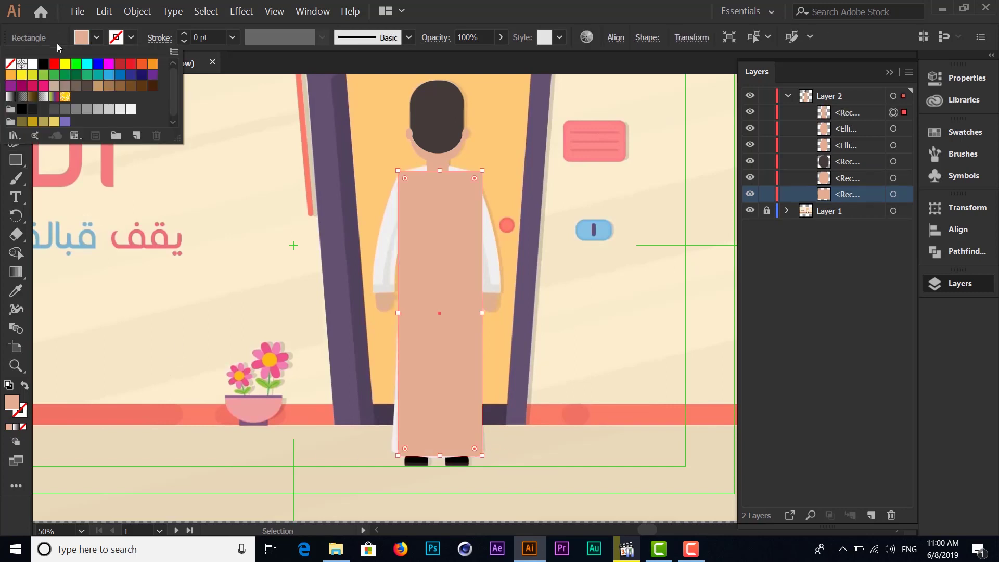
{"action": "left_click", "coordinate": [10, 64]}
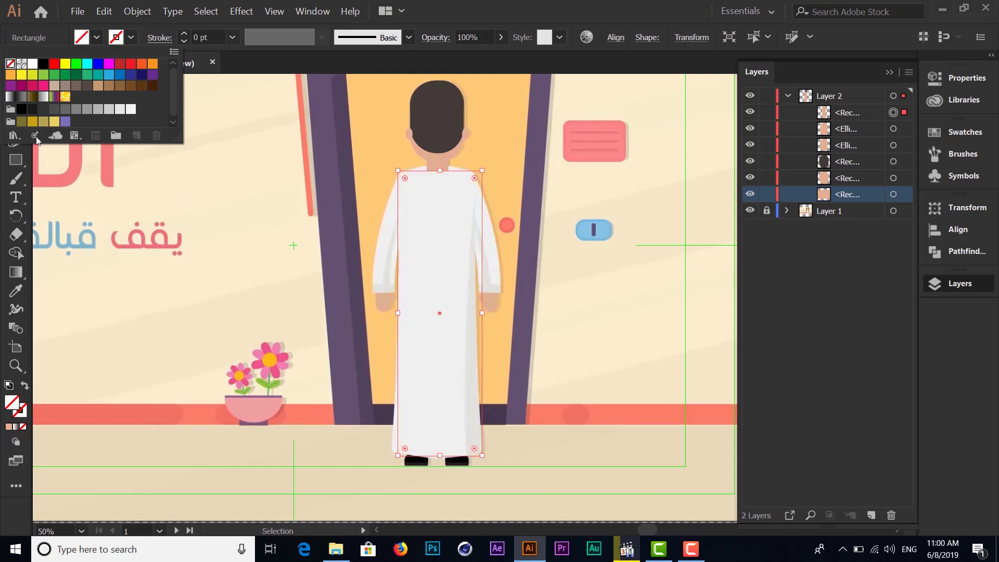
{"action": "key", "text": "Escape"}
{"action": "left_click", "coordinate": [16, 104]}
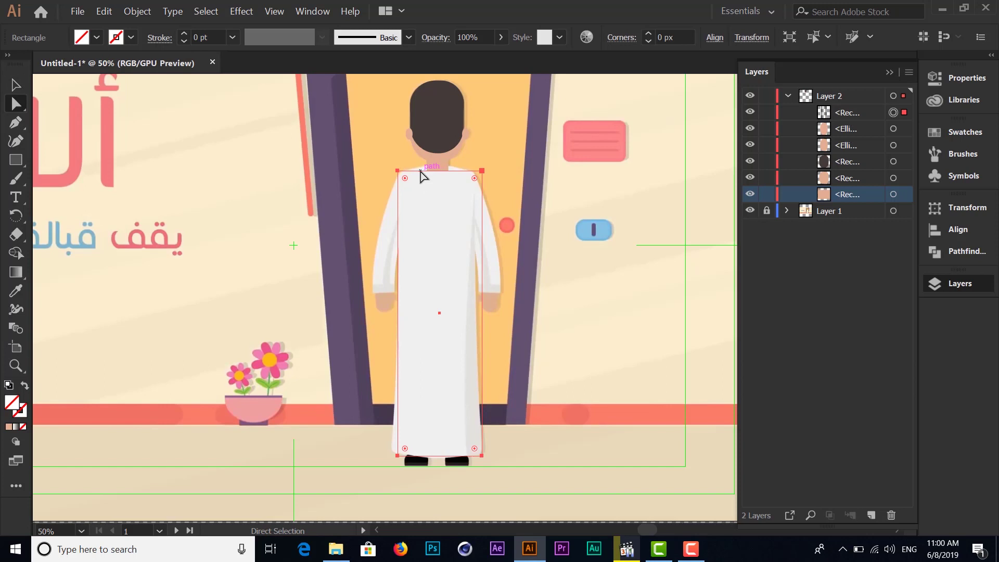
At 100% zoom, pull both top corner anchors inward onto the robe's shoulders.
{"action": "key", "text": "ctrl+plus"}
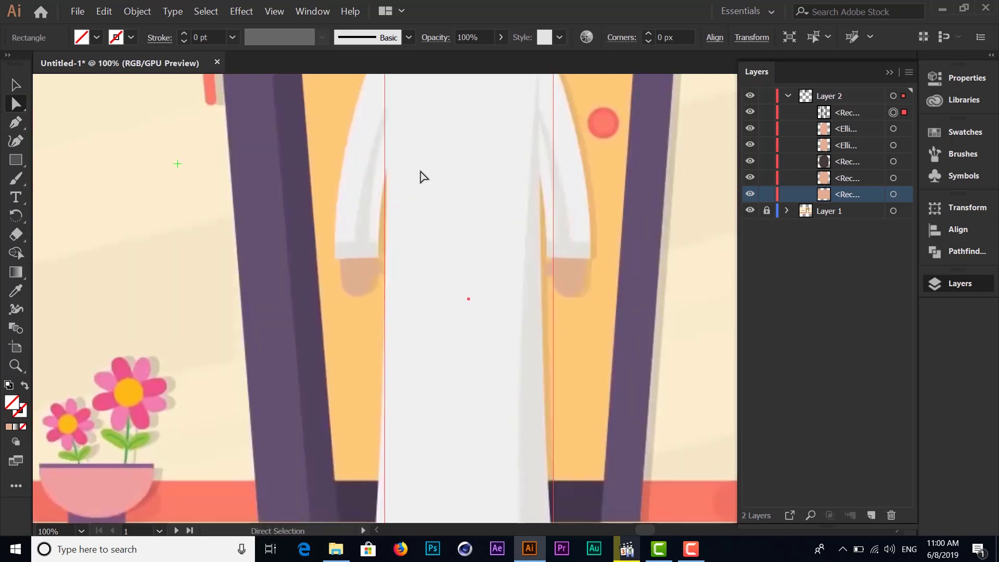
{"action": "scroll", "coordinate": [455, 160], "scroll_direction": "up", "scroll_amount": 4}
{"action": "scroll", "coordinate": [455, 160], "scroll_direction": "right", "scroll_amount": 1}
{"action": "scroll", "coordinate": [417, 223], "scroll_direction": "up", "scroll_amount": 1}
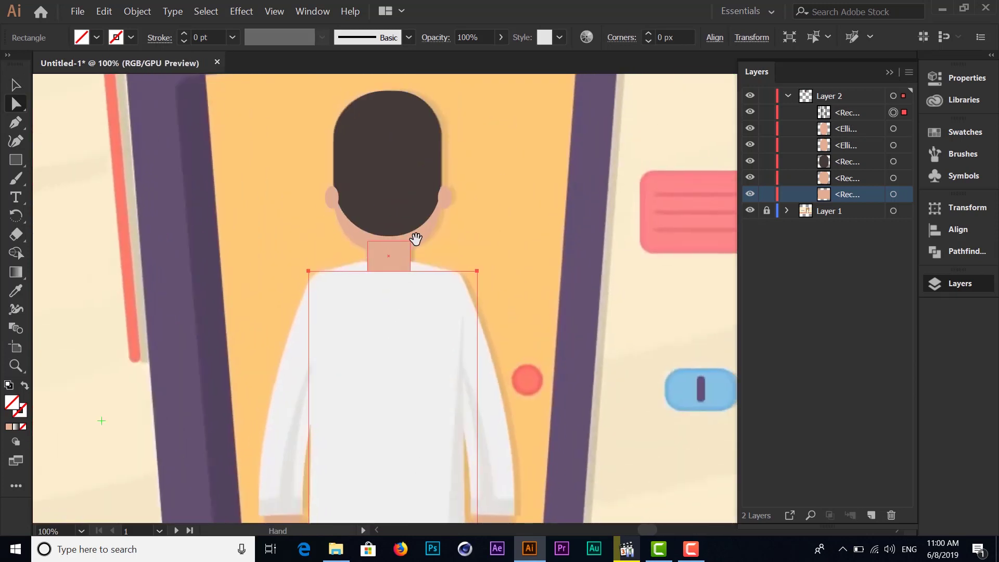
{"action": "left_click", "coordinate": [475, 270]}
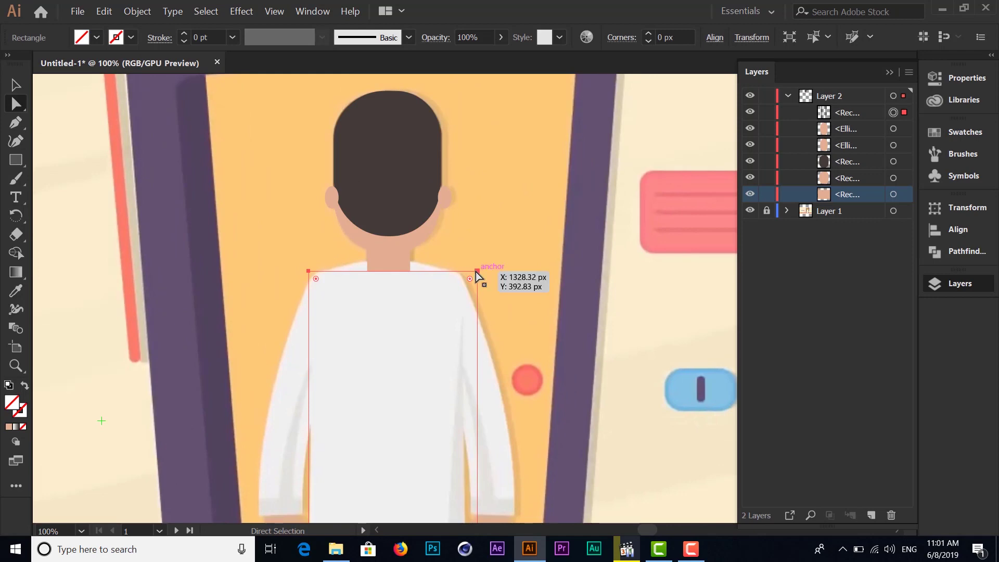
{"action": "left_click", "coordinate": [470, 279]}
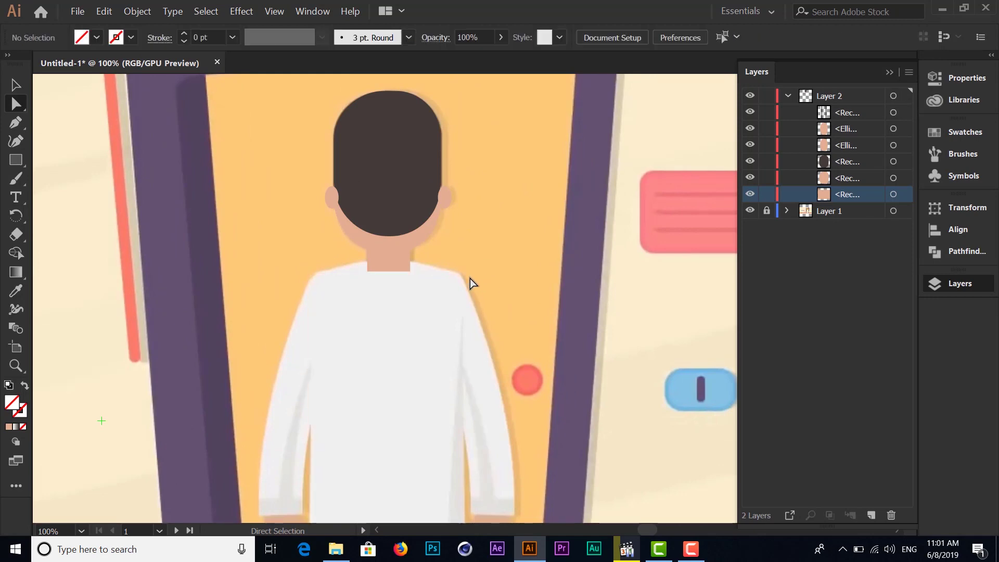
{"action": "left_click_drag", "start_coordinate": [477, 271], "coordinate": [460, 275]}
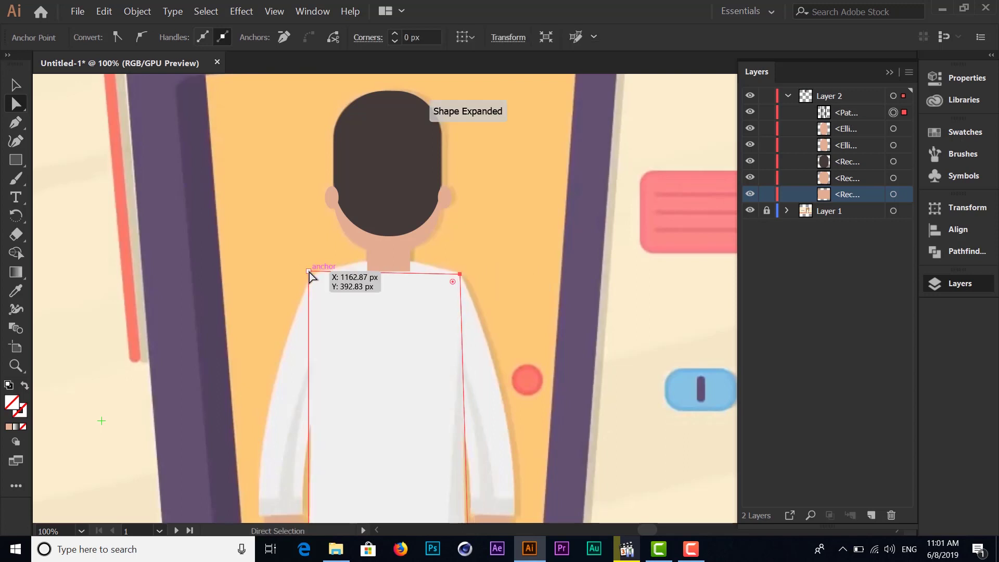
{"action": "left_click_drag", "start_coordinate": [309, 271], "coordinate": [363, 273]}
Move the bottom corner anchors outward onto the hem so the robe flares.
{"action": "left_click_drag", "start_coordinate": [376, 370], "coordinate": [382, 180]}
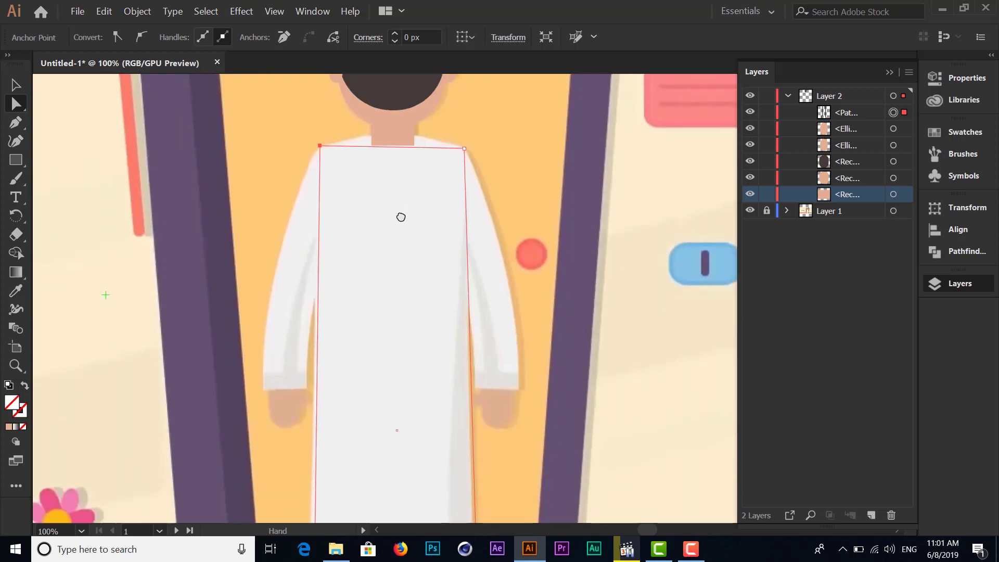
{"action": "scroll", "coordinate": [373, 171], "scroll_direction": "down", "scroll_amount": 5}
{"action": "scroll", "coordinate": [364, 176], "scroll_direction": "down", "scroll_amount": 3}
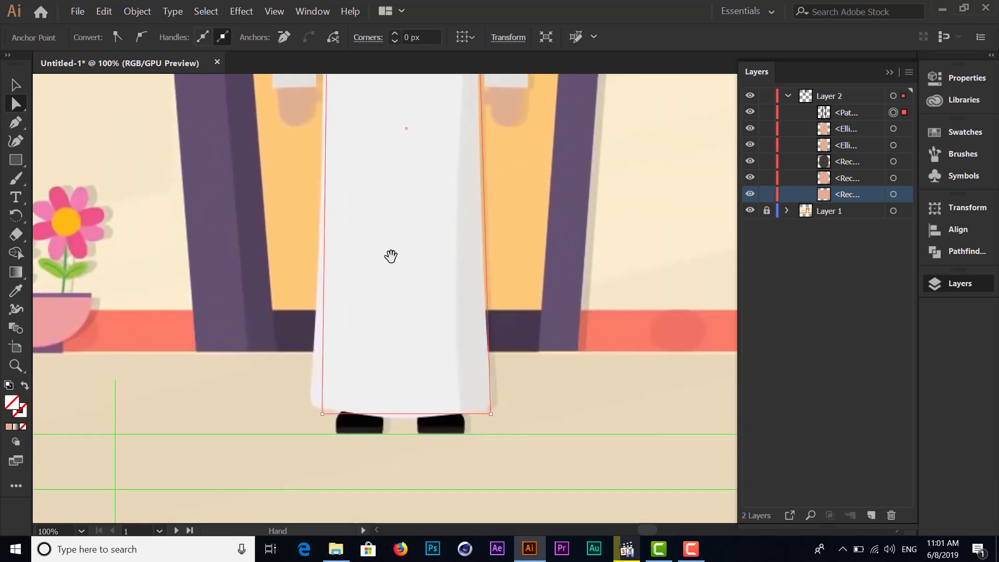
{"action": "left_click", "coordinate": [491, 414]}
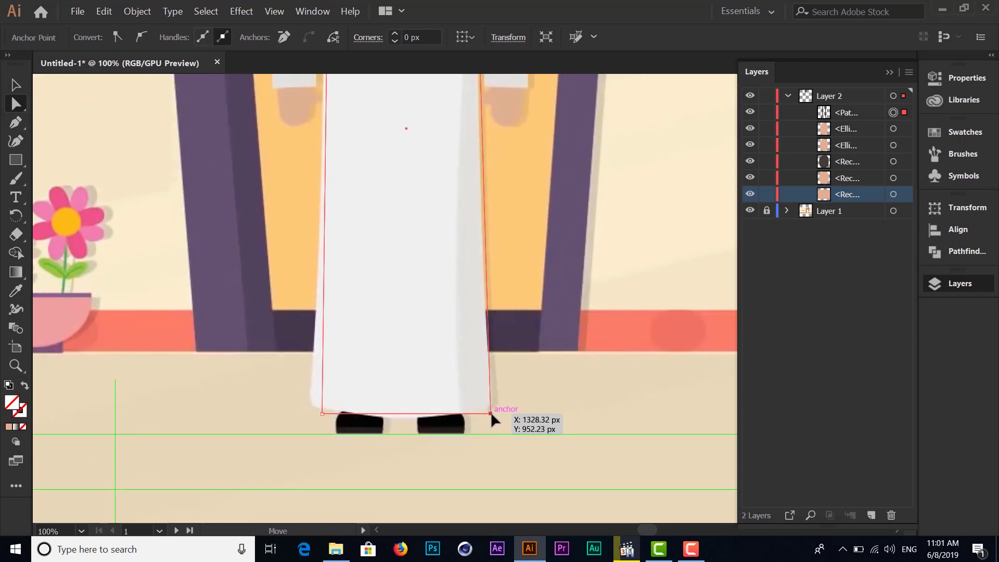
{"action": "left_click_drag", "start_coordinate": [493, 416], "coordinate": [491, 407]}
{"action": "left_click_drag", "start_coordinate": [323, 414], "coordinate": [308, 402]}
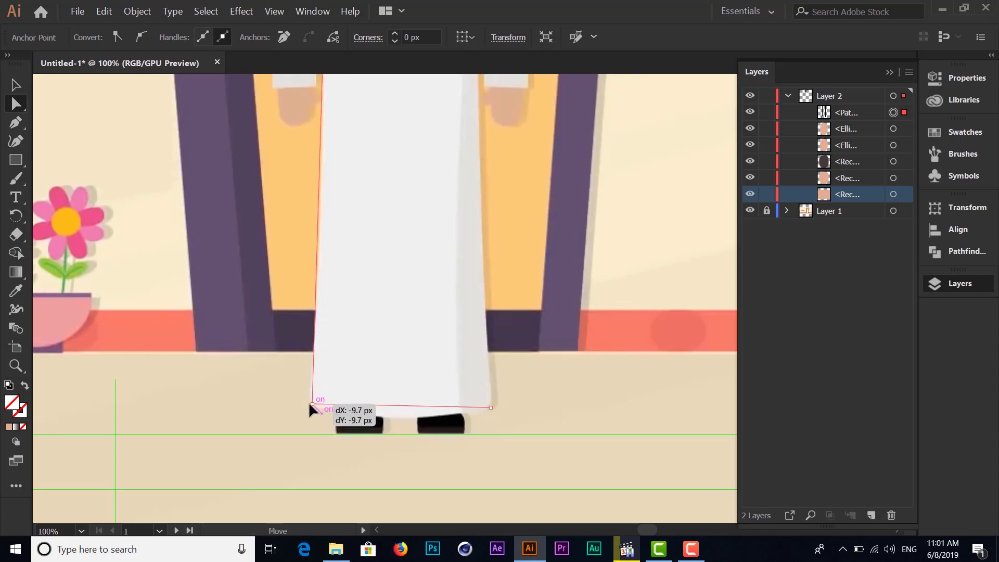
{"action": "mouse_move", "coordinate": [379, 194]}
{"action": "left_mouse_down"}
{"action": "mouse_move", "coordinate": [374, 374]}
{"action": "mouse_move", "coordinate": [367, 305]}
{"action": "left_mouse_up"}
{"action": "left_click_drag", "start_coordinate": [361, 352], "coordinate": [368, 386]}
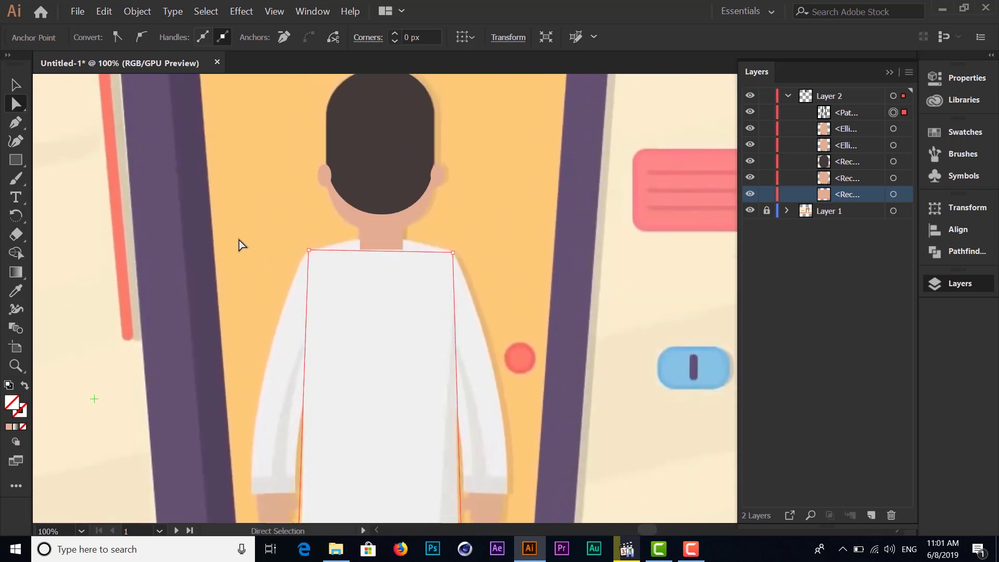
With the Anchor Point tool, curve the robe's top edge up around the neck.
{"action": "left_click", "coordinate": [16, 107]}
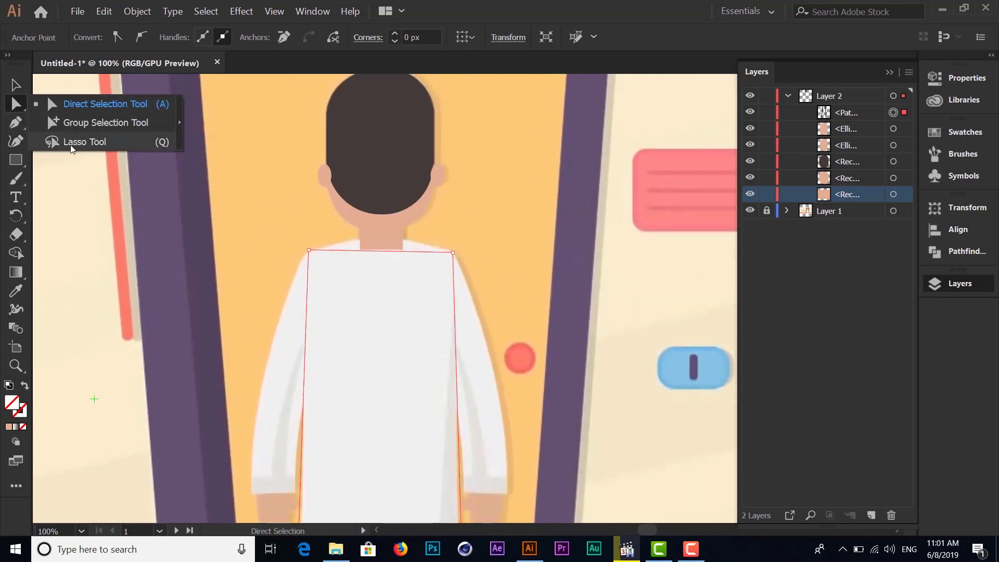
{"action": "left_click", "coordinate": [15, 123]}
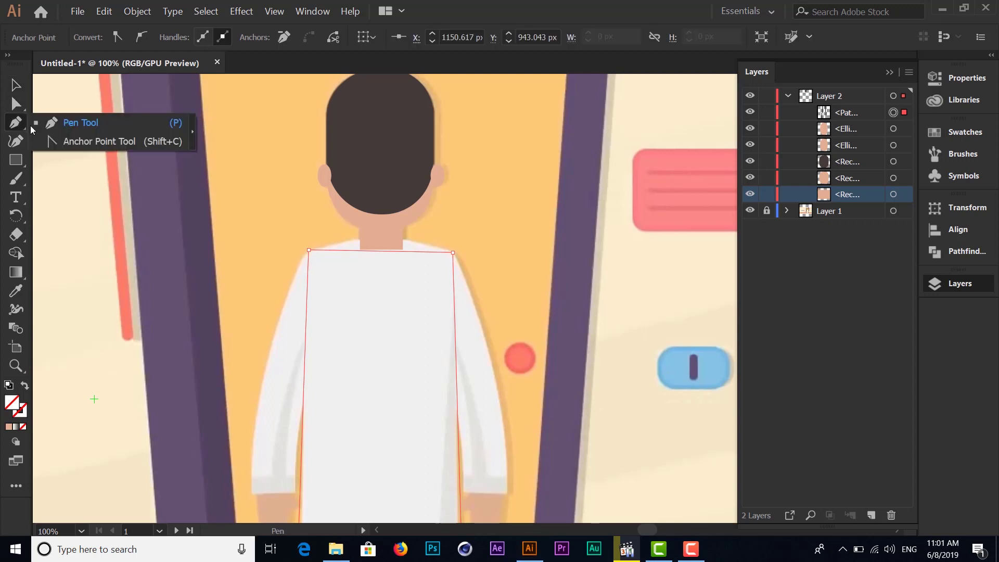
{"action": "left_click", "coordinate": [100, 142]}
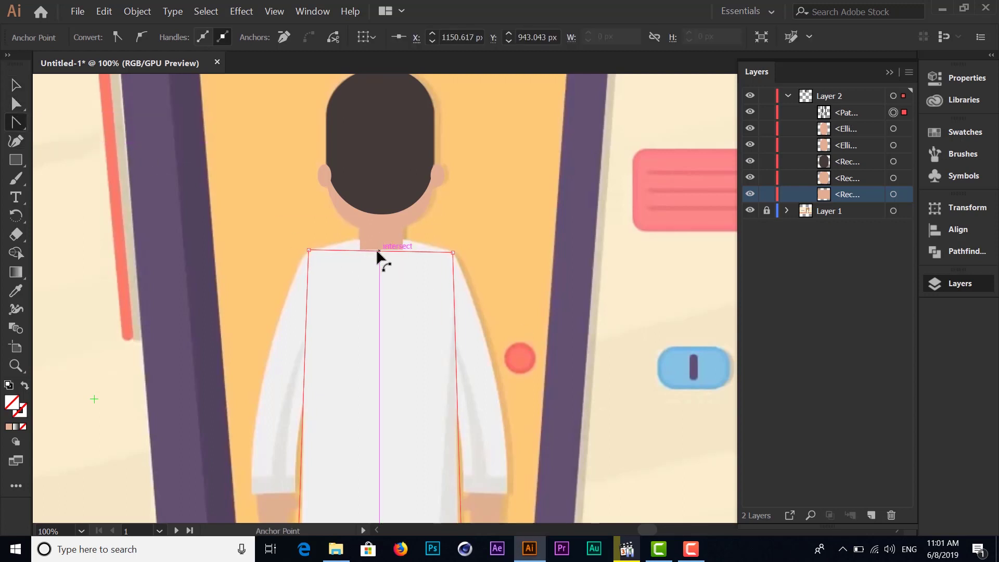
{"action": "left_click_drag", "start_coordinate": [376, 250], "coordinate": [380, 240]}
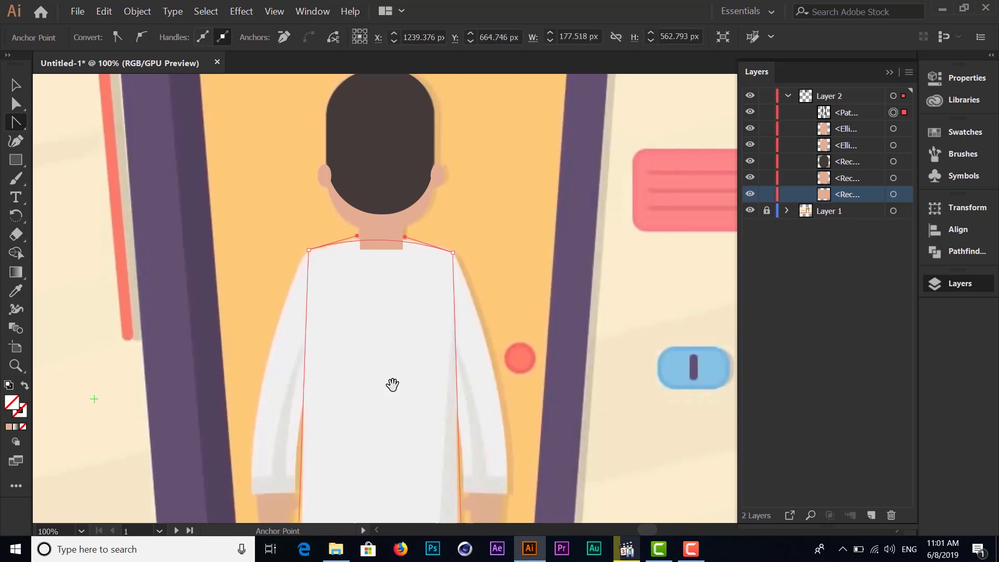
Curve the robe's bottom edge downward over the feet.
{"action": "left_click_drag", "start_coordinate": [392, 384], "coordinate": [393, 245]}
{"action": "scroll", "coordinate": [386, 287], "scroll_direction": "down", "scroll_amount": 2}
{"action": "scroll", "coordinate": [390, 310], "scroll_direction": "down", "scroll_amount": 3}
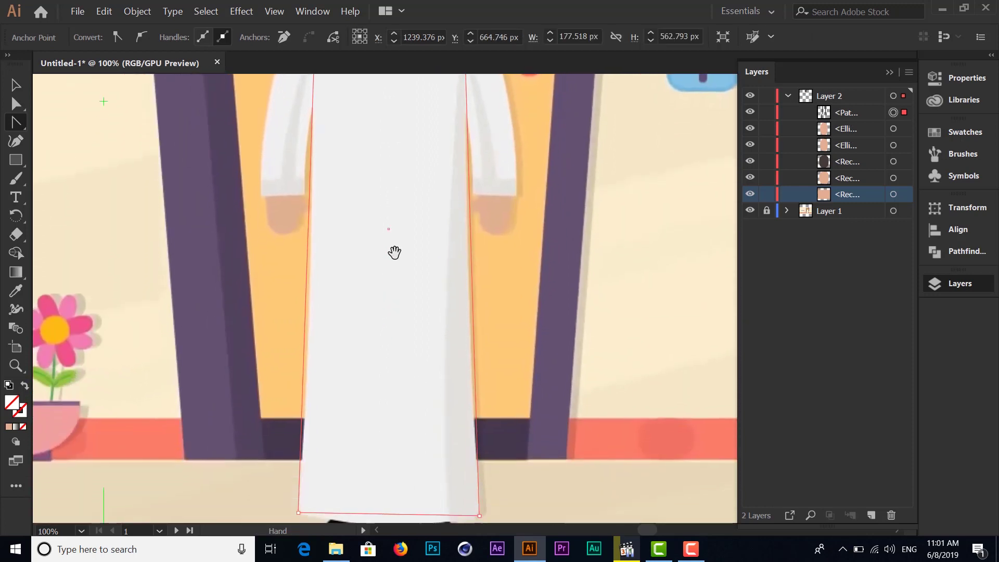
{"action": "scroll", "coordinate": [395, 252], "scroll_direction": "down", "scroll_amount": 4}
{"action": "scroll", "coordinate": [368, 305], "scroll_direction": "down", "scroll_amount": 1}
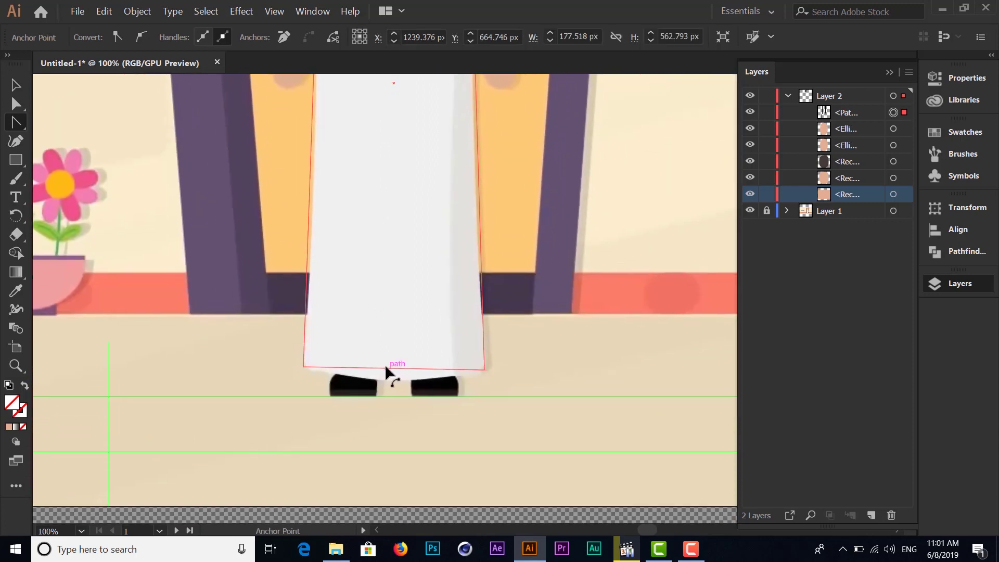
{"action": "left_click_drag", "start_coordinate": [386, 368], "coordinate": [390, 379]}
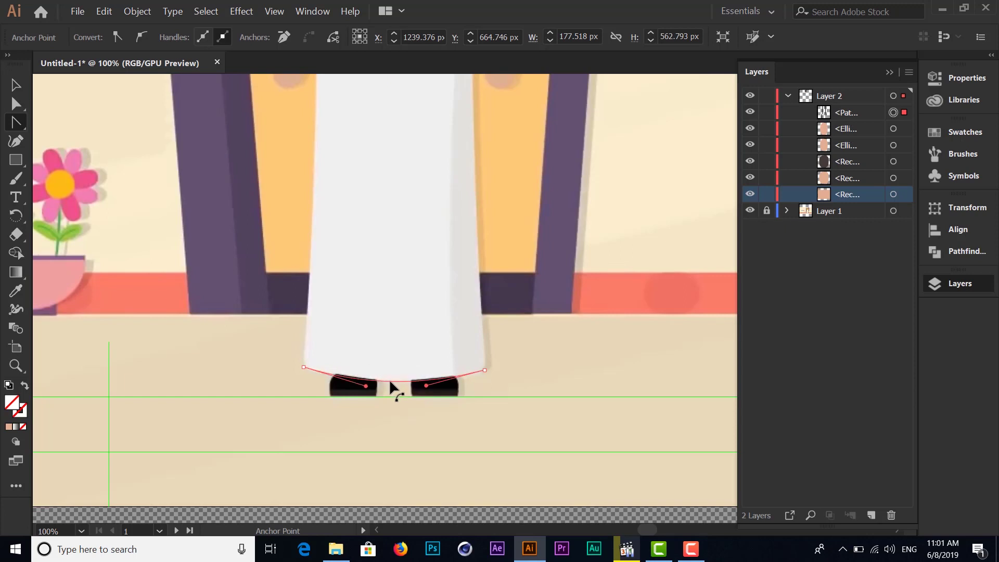
Reshape the robe's left edge to follow the thobe and select its side edges.
{"action": "scroll", "coordinate": [389, 250], "scroll_direction": "up", "scroll_amount": 4}
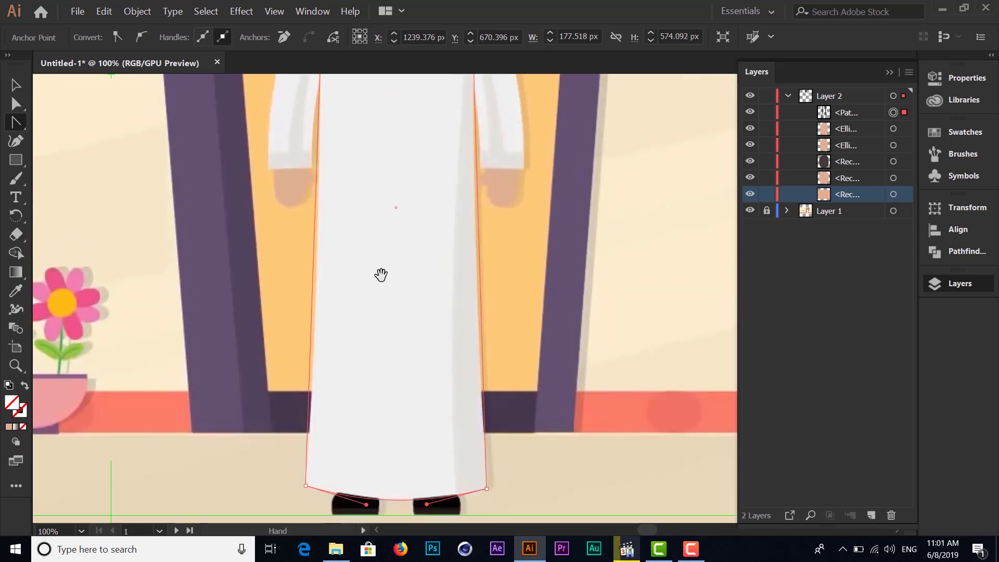
{"action": "scroll", "coordinate": [381, 294], "scroll_direction": "up", "scroll_amount": 2}
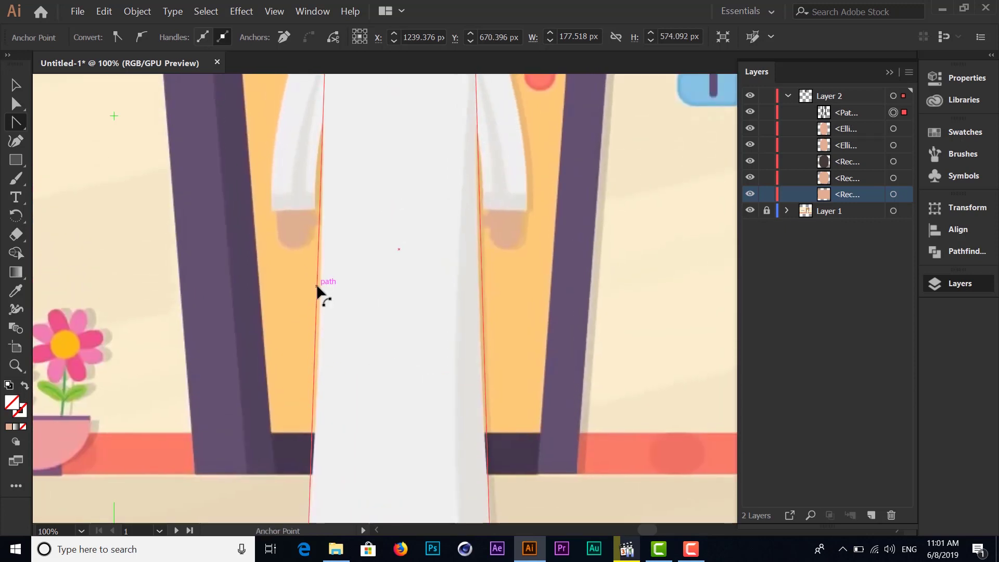
{"action": "left_click_drag", "start_coordinate": [319, 284], "coordinate": [319, 287]}
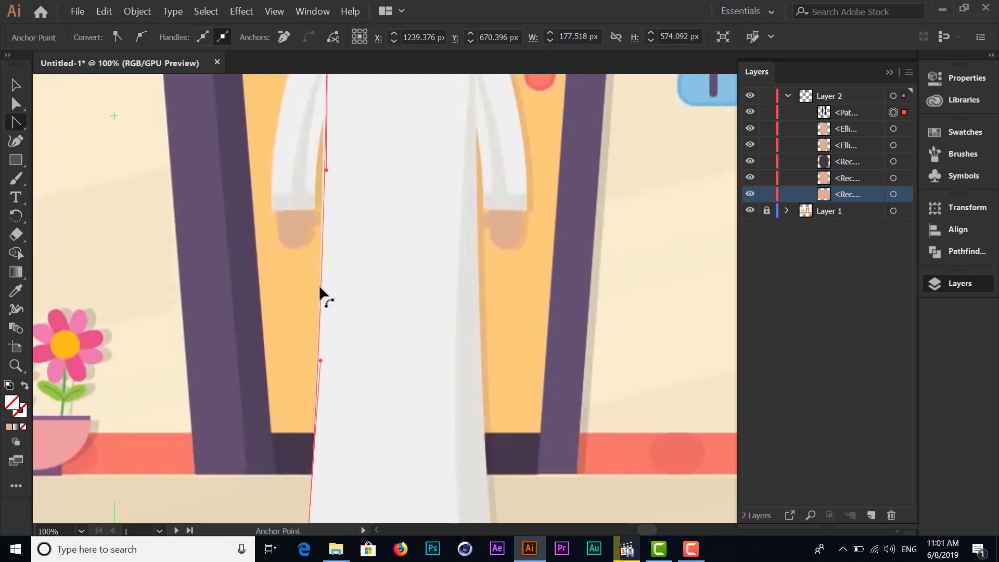
{"action": "scroll", "coordinate": [381, 214], "scroll_direction": "up", "scroll_amount": 3}
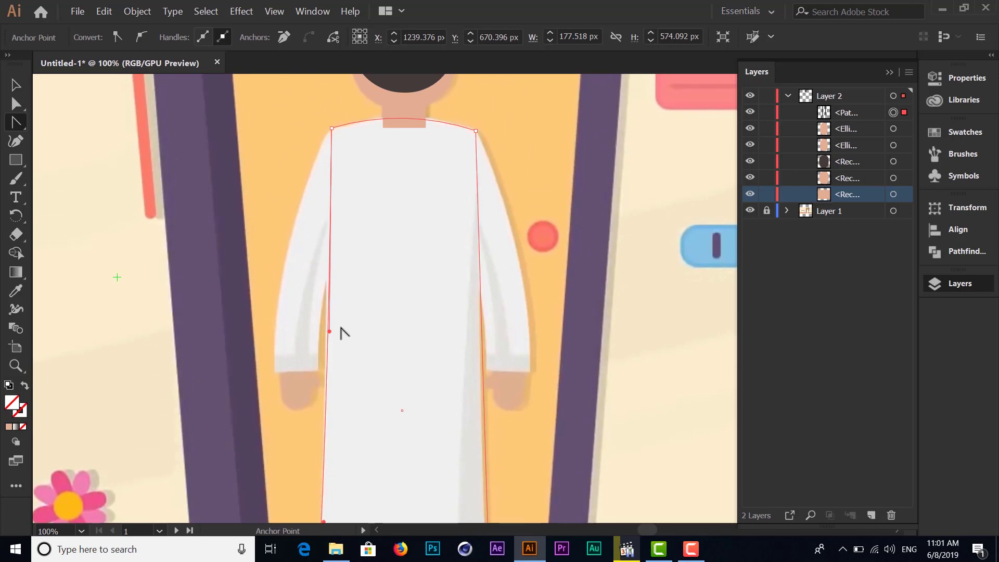
{"action": "left_click", "coordinate": [328, 332]}
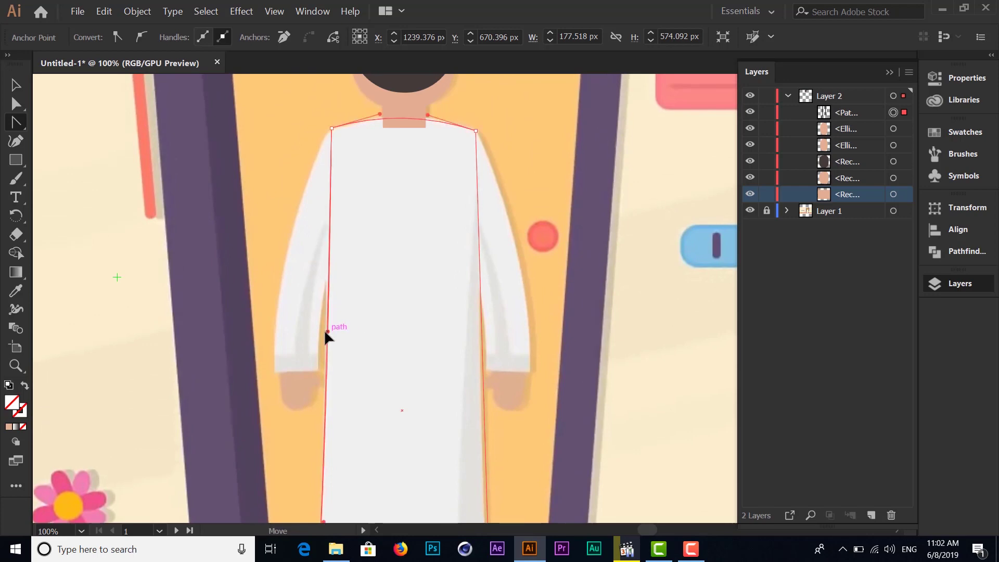
{"action": "left_click_drag", "start_coordinate": [416, 414], "coordinate": [370, 312]}
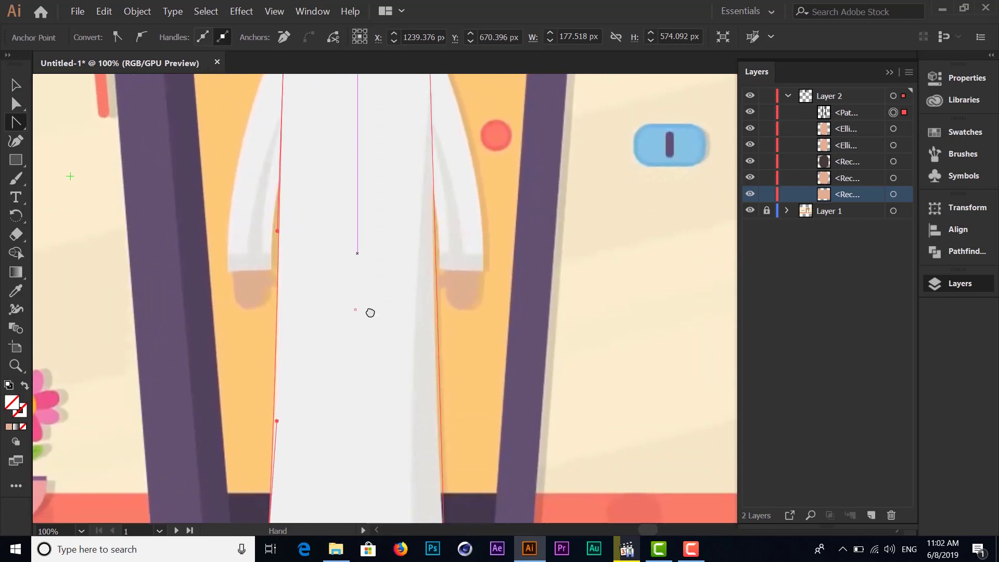
{"action": "left_click", "coordinate": [436, 366]}
{"action": "mouse_move", "coordinate": [370, 387]}
{"action": "left_mouse_down"}
{"action": "mouse_move", "coordinate": [388, 294]}
{"action": "mouse_move", "coordinate": [384, 471]}
{"action": "left_mouse_up"}
{"action": "left_click_drag", "start_coordinate": [385, 174], "coordinate": [390, 298]}
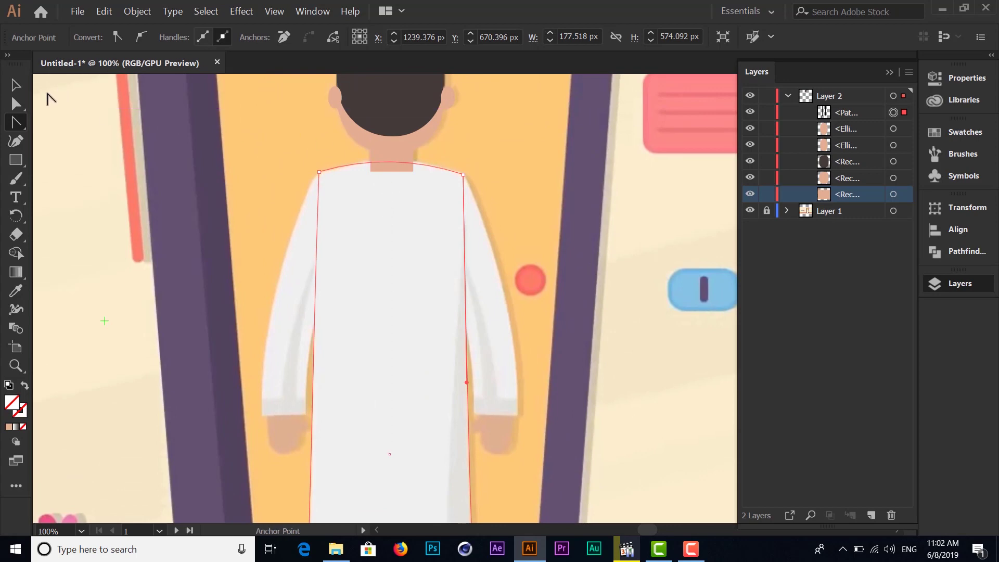
Fill the robe shape with the thobe's white sampled by the Eyedropper.
{"action": "left_click", "coordinate": [15, 84]}
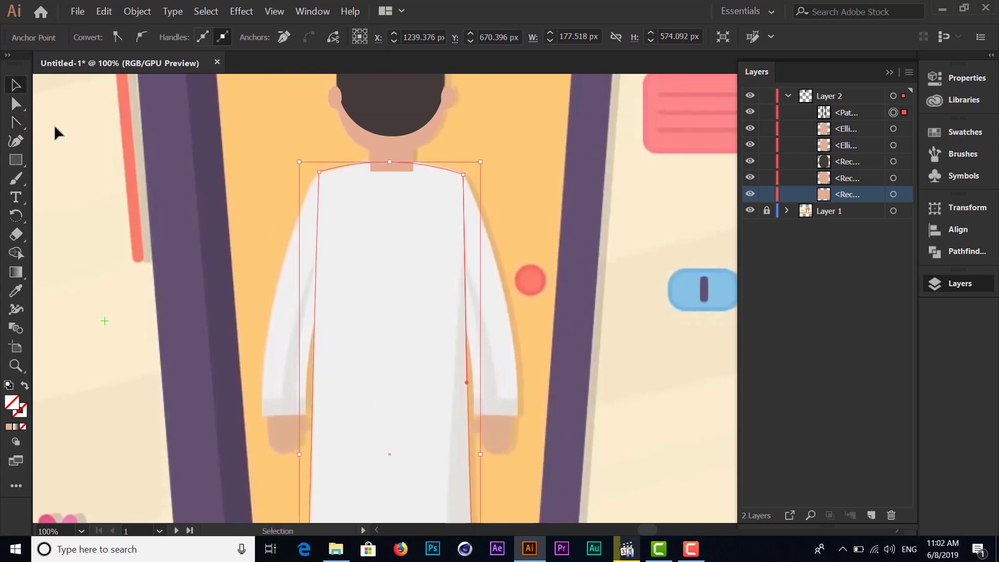
{"action": "left_click", "coordinate": [17, 291]}
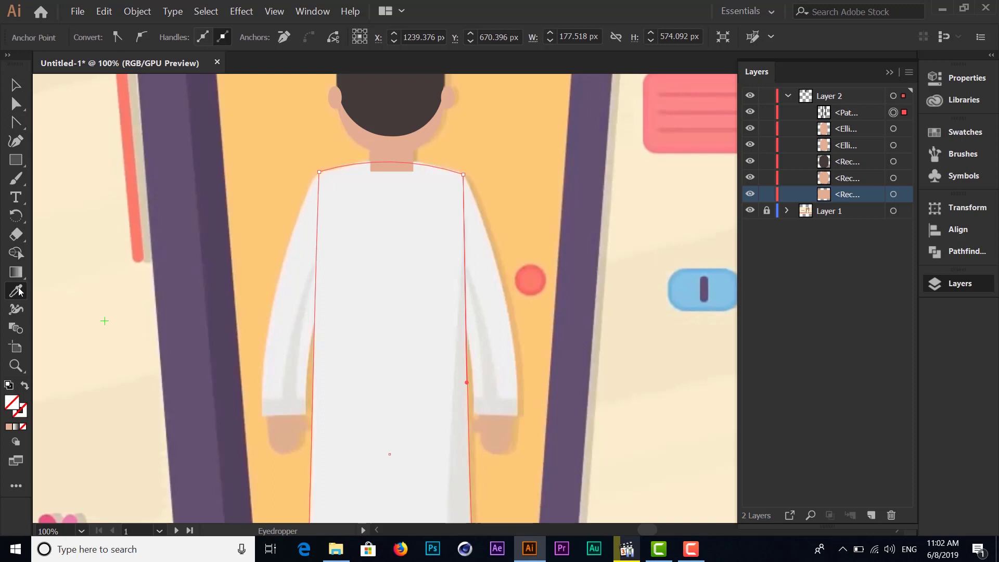
{"action": "left_click", "coordinate": [383, 274]}
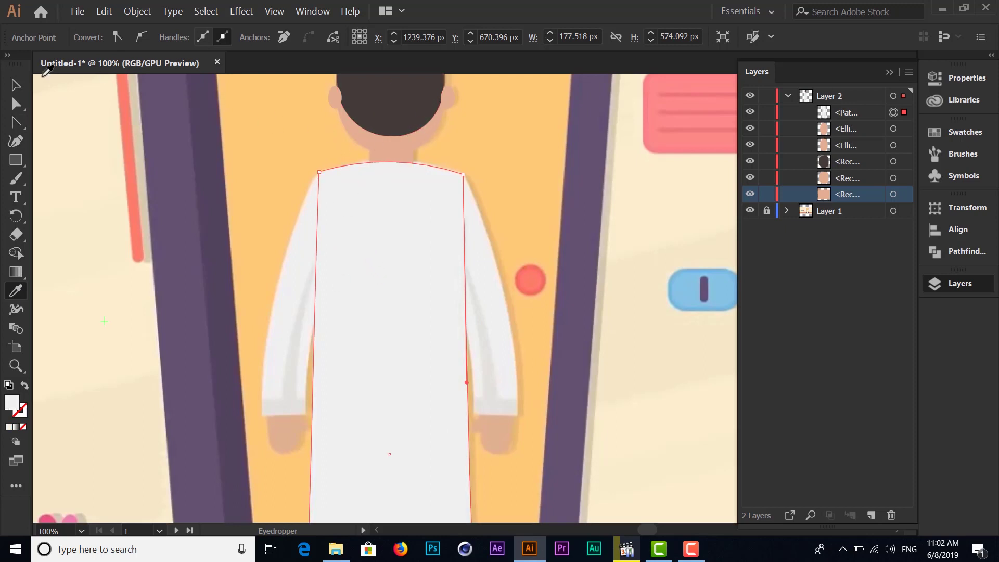
{"action": "left_click", "coordinate": [16, 84]}
{"action": "left_click", "coordinate": [248, 205]}
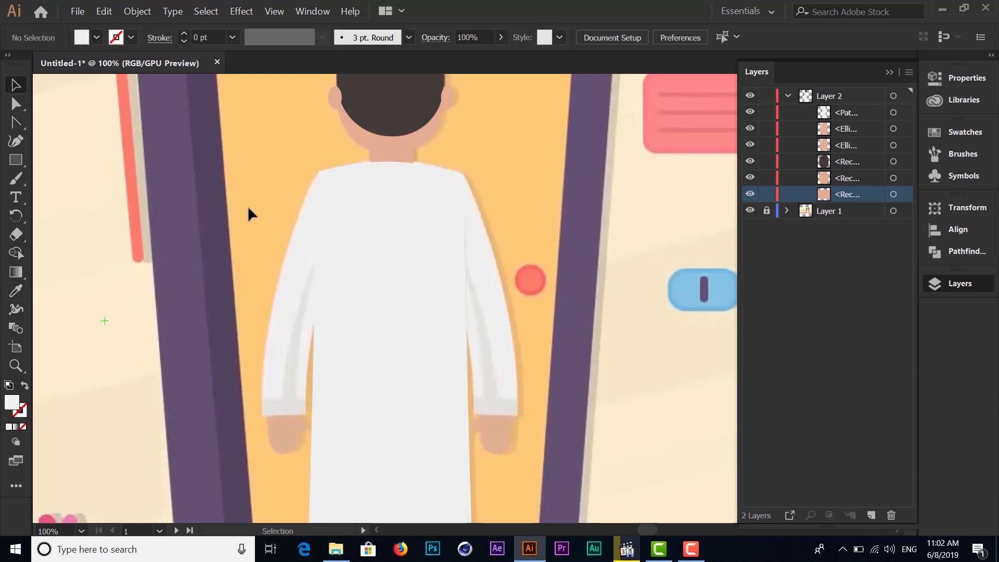
Raise the robe shape's top edge slightly using its top-centre handle.
{"action": "left_click", "coordinate": [333, 171]}
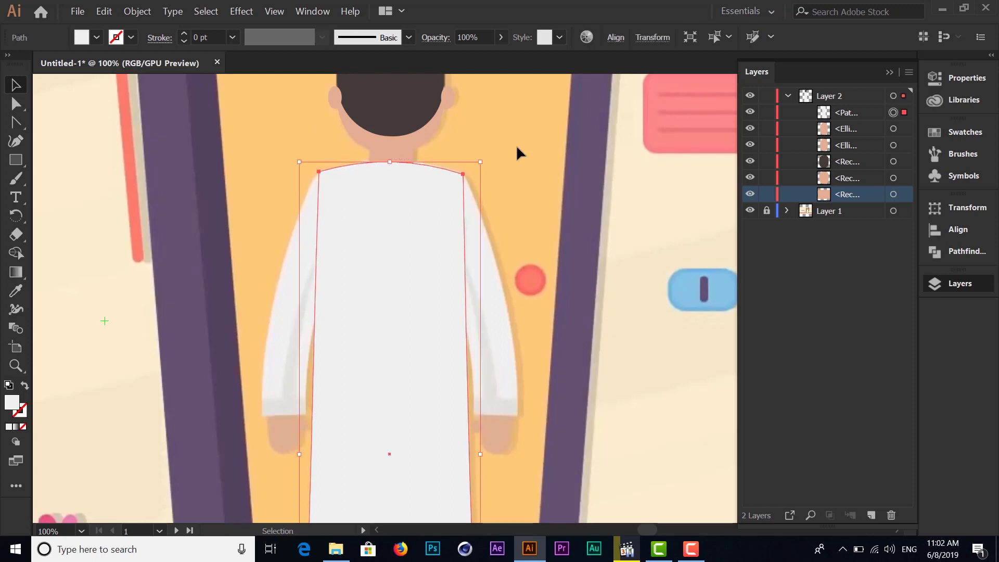
{"action": "left_click_drag", "start_coordinate": [390, 162], "coordinate": [391, 163]}
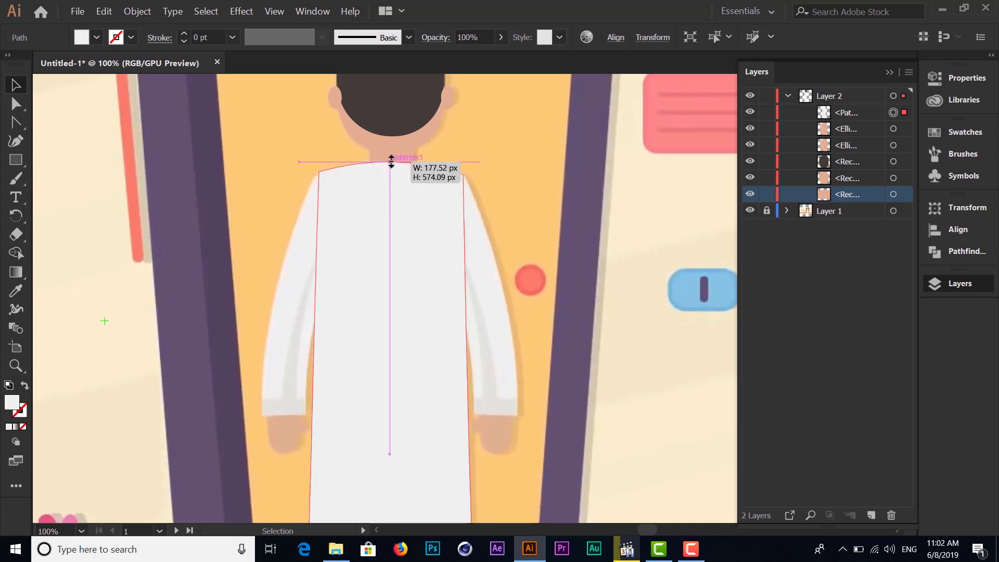
{"action": "left_click", "coordinate": [491, 170]}
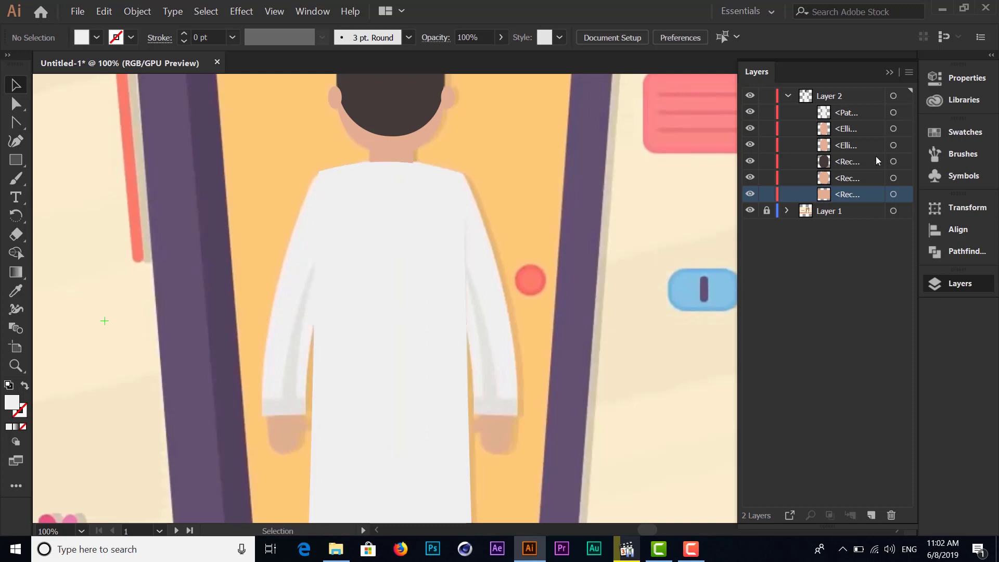
Above the topmost path, draw a tall rectangle over the left sleeve.
{"action": "left_click", "coordinate": [848, 113]}
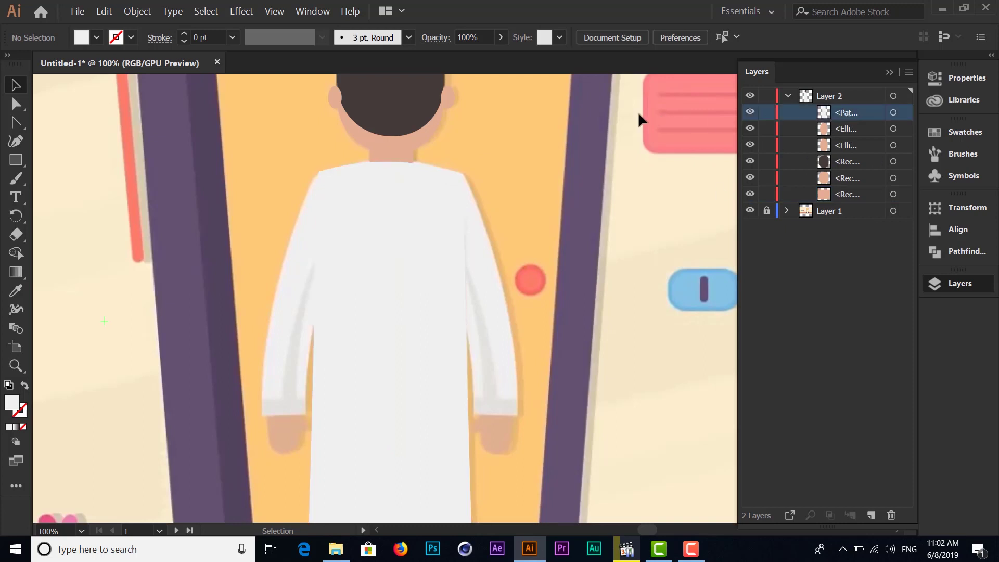
{"action": "scroll", "coordinate": [438, 199], "scroll_direction": "down", "scroll_amount": 2}
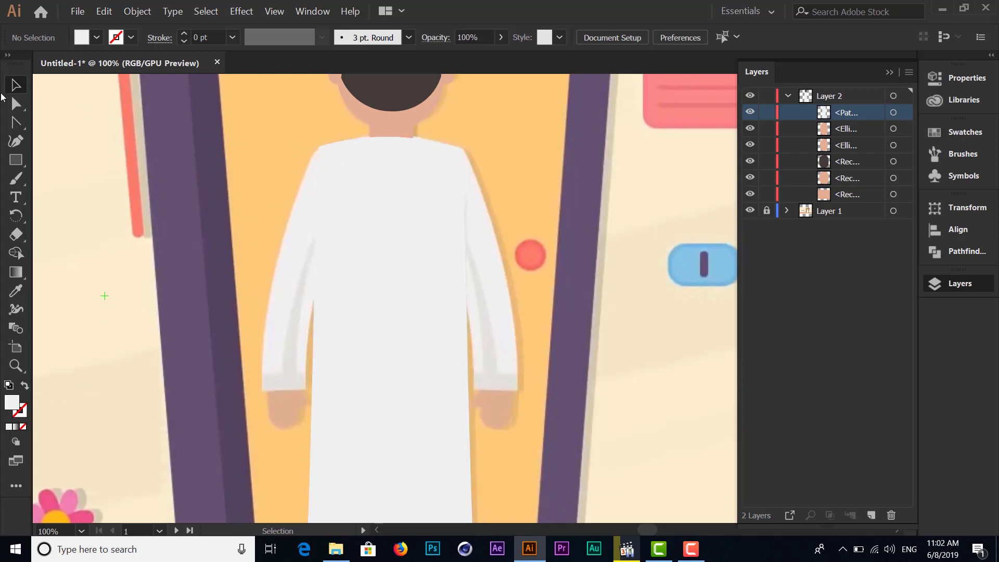
{"action": "left_click", "coordinate": [16, 160]}
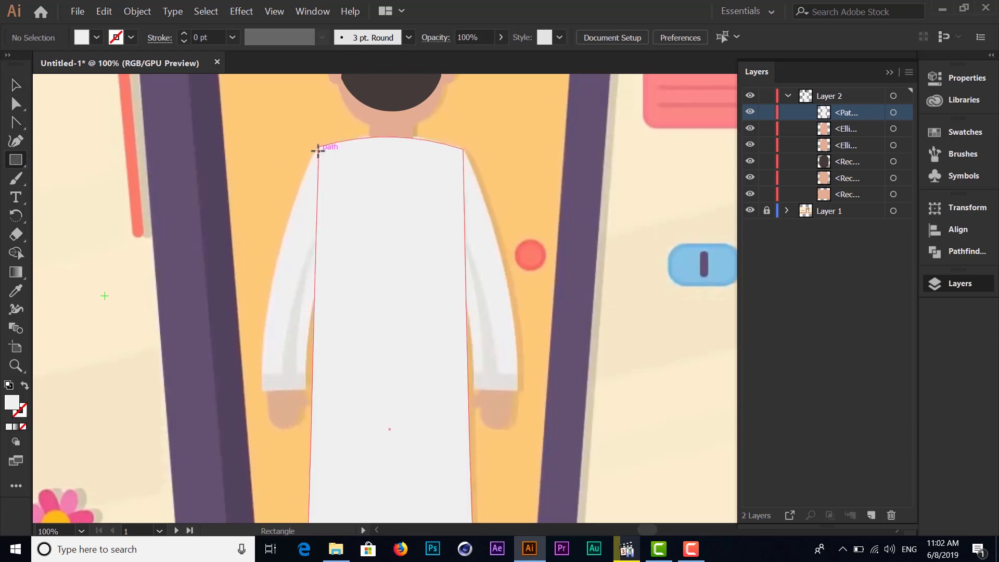
{"action": "mouse_move", "coordinate": [318, 151]}
{"action": "left_mouse_down"}
{"action": "mouse_move", "coordinate": [353, 358]}
{"action": "mouse_move", "coordinate": [298, 388]}
{"action": "mouse_move", "coordinate": [318, 359]}
{"action": "mouse_move", "coordinate": [318, 390]}
{"action": "left_mouse_up"}
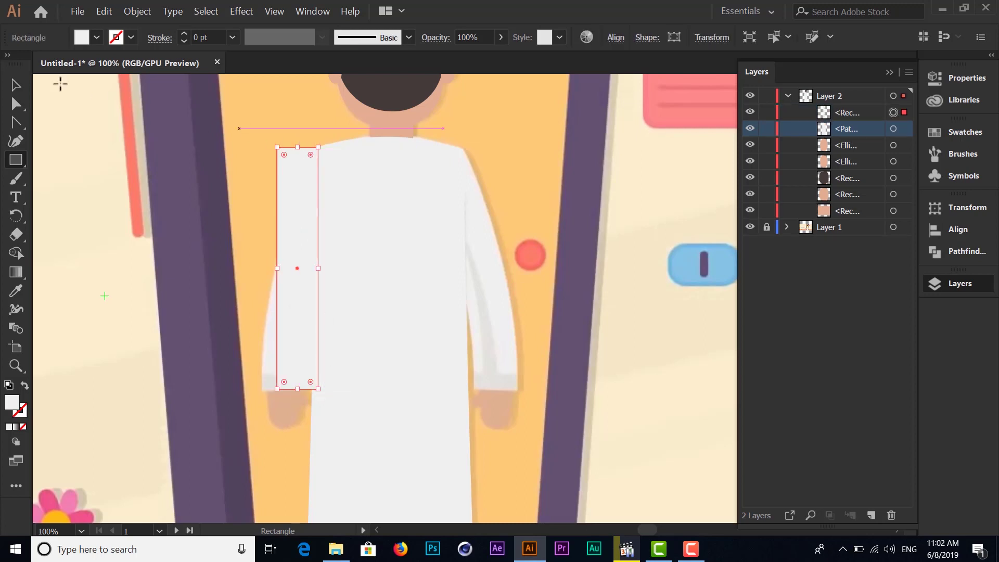
Set the new sleeve rectangle's fill to None.
{"action": "left_click", "coordinate": [82, 38]}
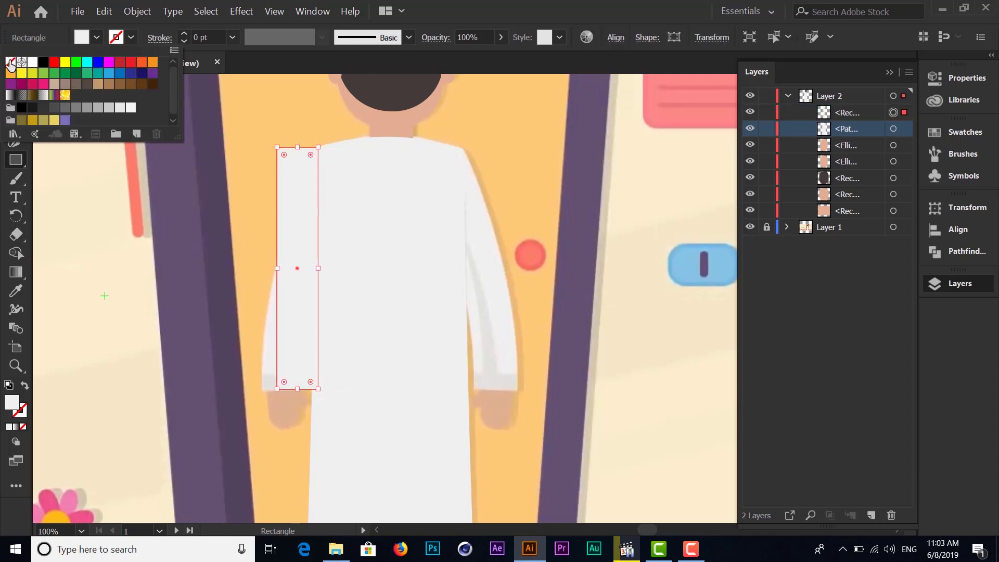
{"action": "left_click", "coordinate": [11, 63]}
{"action": "left_click", "coordinate": [16, 104]}
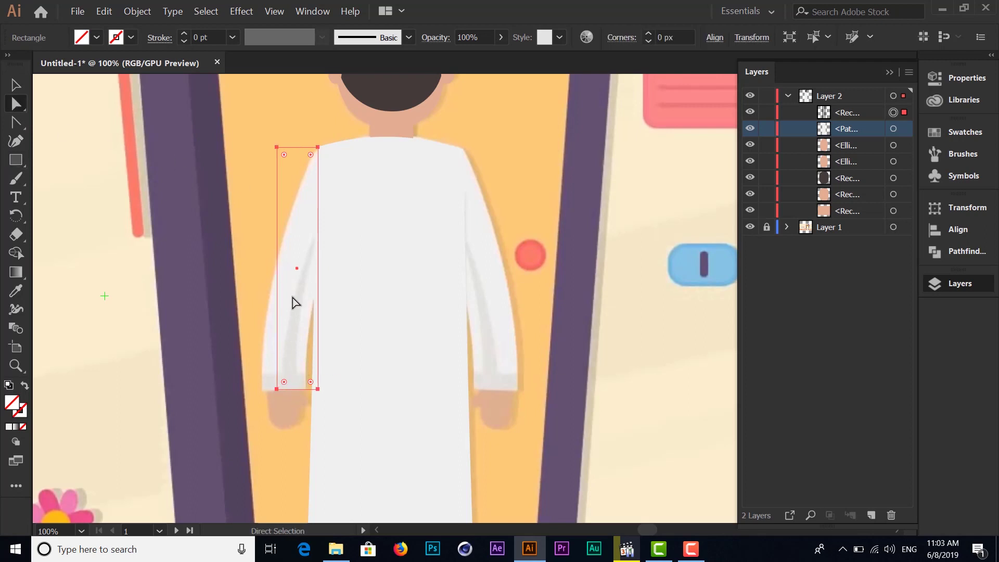
{"action": "left_click", "coordinate": [16, 85]}
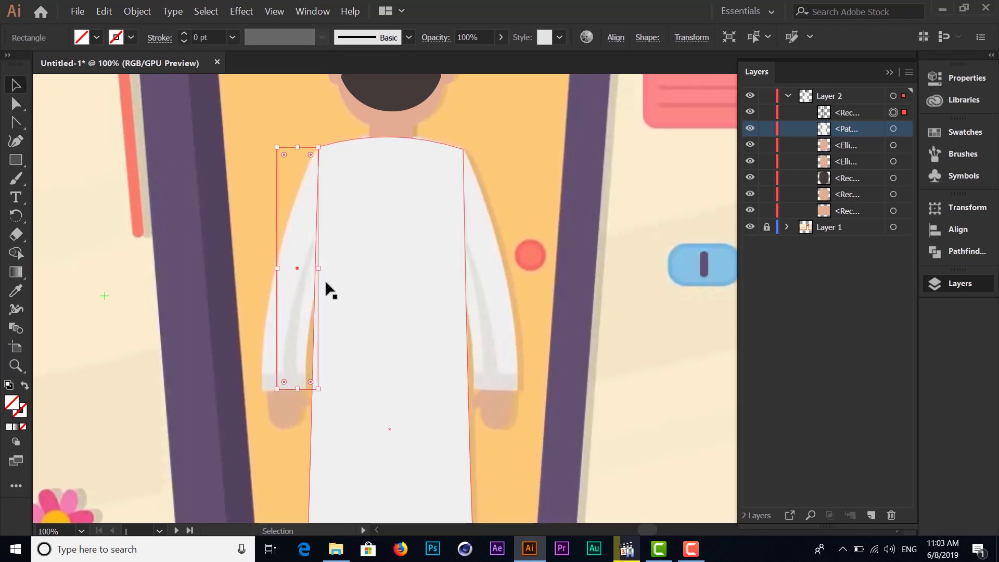
Line the sleeve rectangle up over the sleeve with four left-arrow nudges.
{"action": "left_click_drag", "start_coordinate": [296, 265], "coordinate": [298, 264]}
{"action": "left_click", "coordinate": [292, 267]}
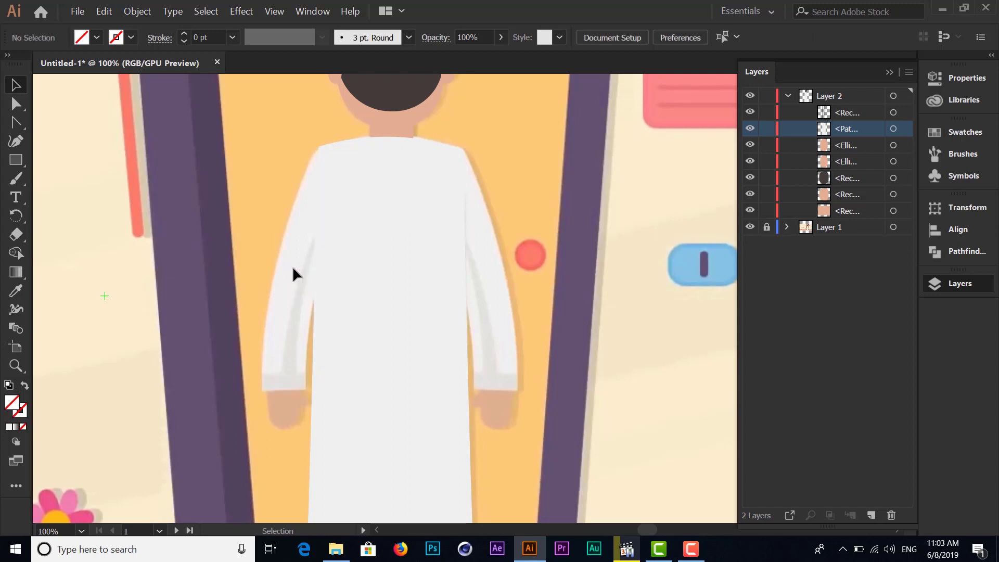
{"action": "left_click", "coordinate": [278, 176]}
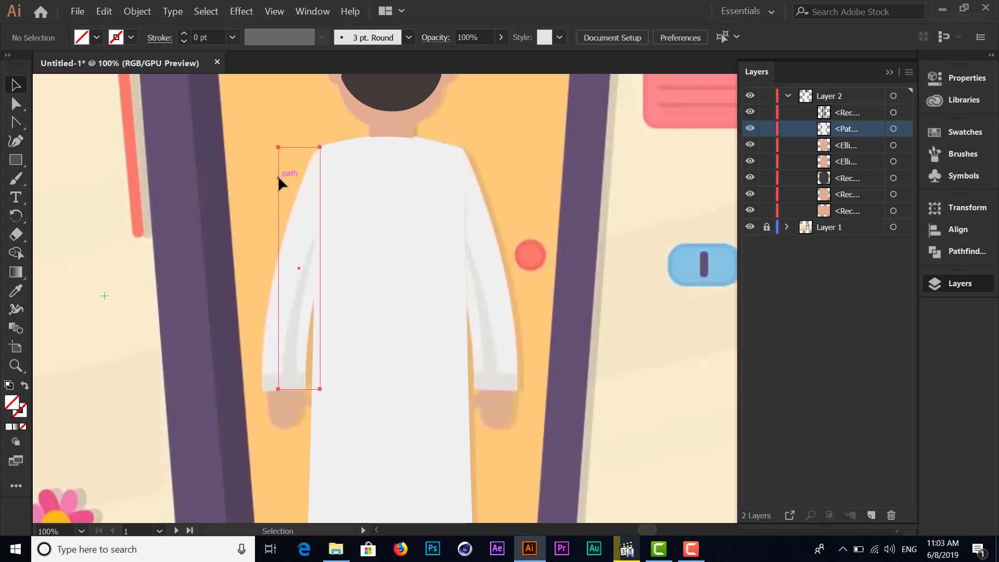
{"action": "key", "text": "Left"}
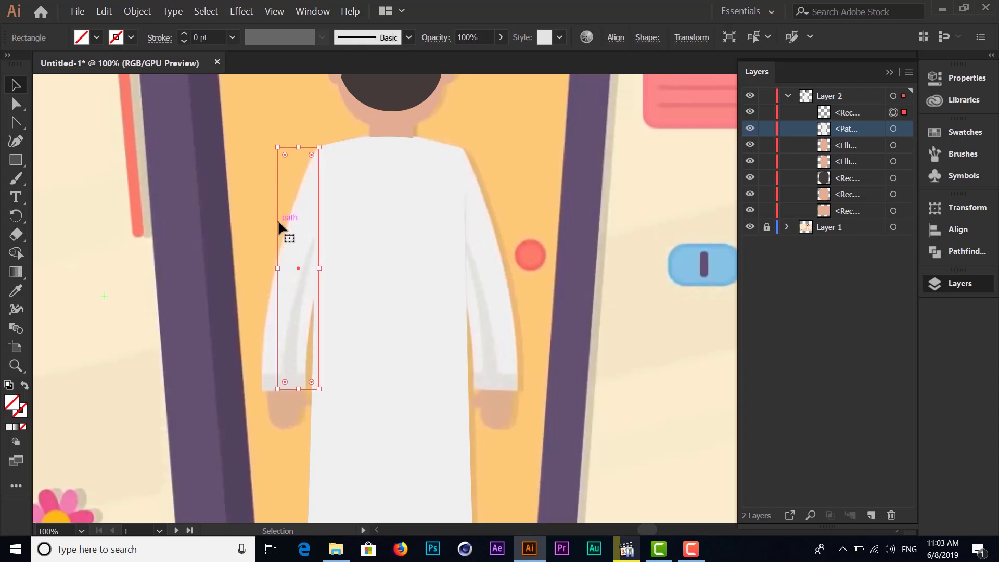
{"action": "key", "text": "Left"}
{"action": "key", "text": "Left"}
{"action": "key", "text": "Left"}
{"action": "key", "text": "Left"}
{"action": "key", "text": "Left"}
{"action": "key", "text": "Left"}
{"action": "key", "text": "Left"}
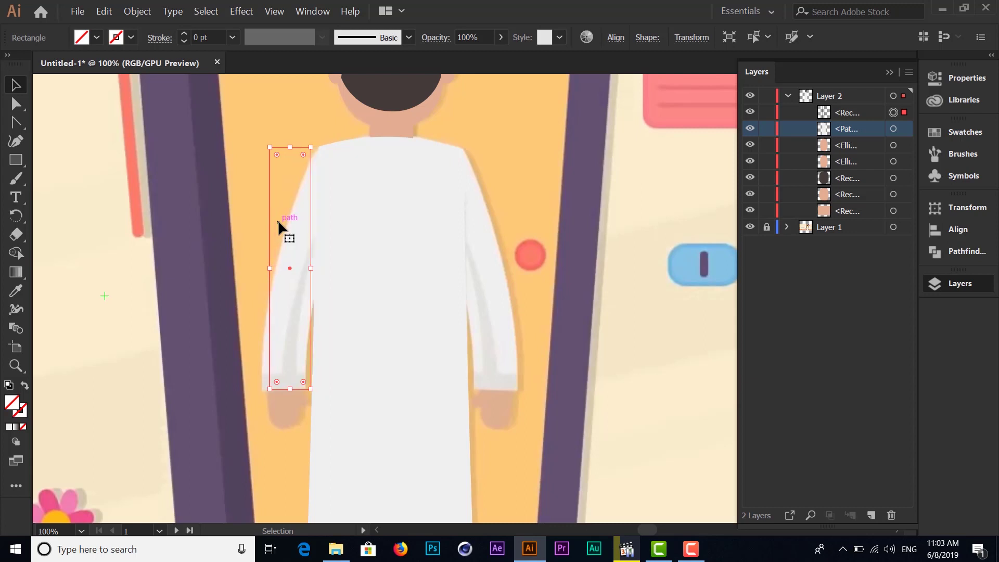
{"action": "key", "text": "Left"}
{"action": "key", "text": "Left"}
{"action": "key", "text": "Left"}
{"action": "key", "text": "Left"}
{"action": "key", "text": "Left"}
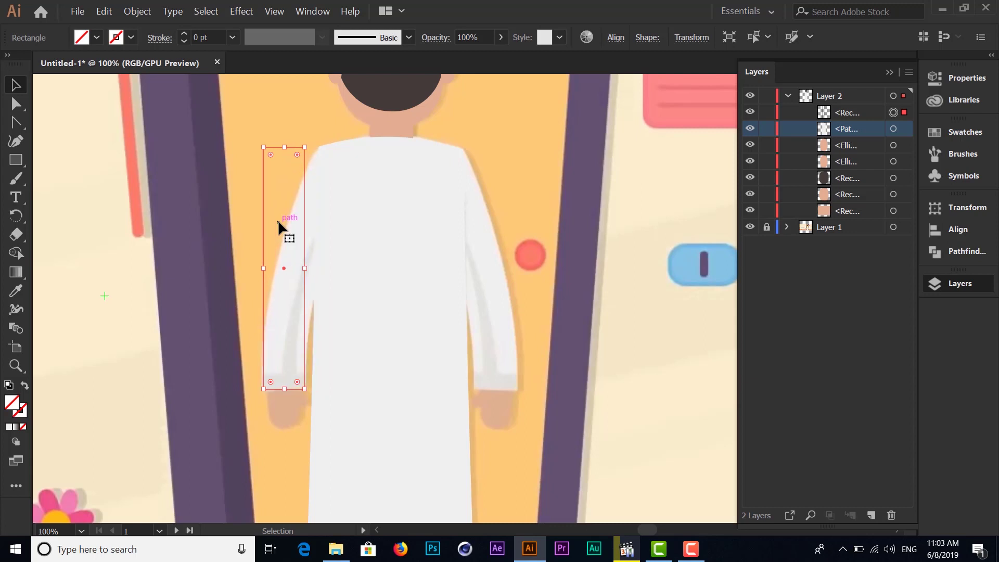
{"action": "key", "text": "Left"}
{"action": "key", "text": "Left"}
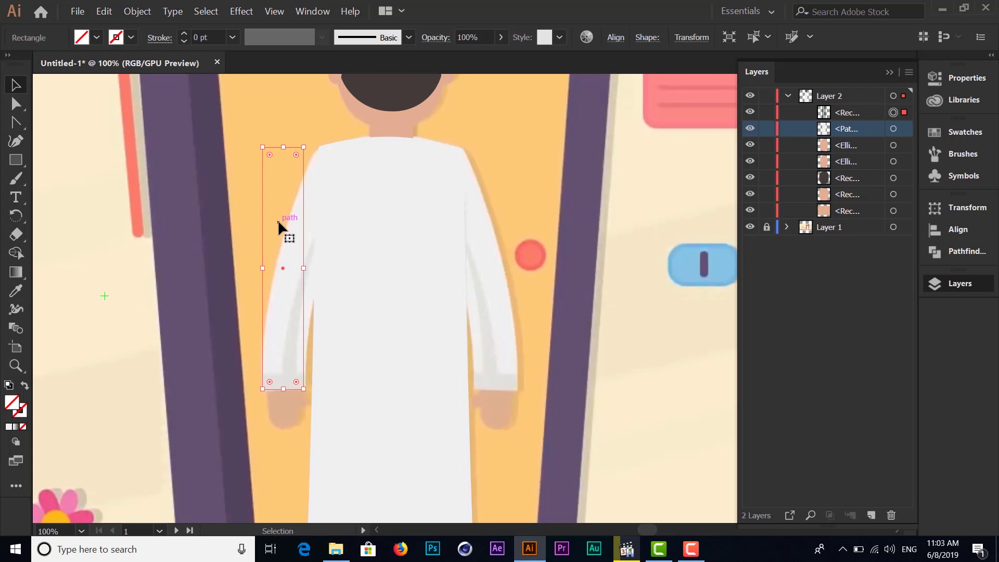
Shift the sleeve's top corners right and adjust its bottom-left corner to slant it.
{"action": "left_click_drag", "start_coordinate": [302, 273], "coordinate": [344, 292]}
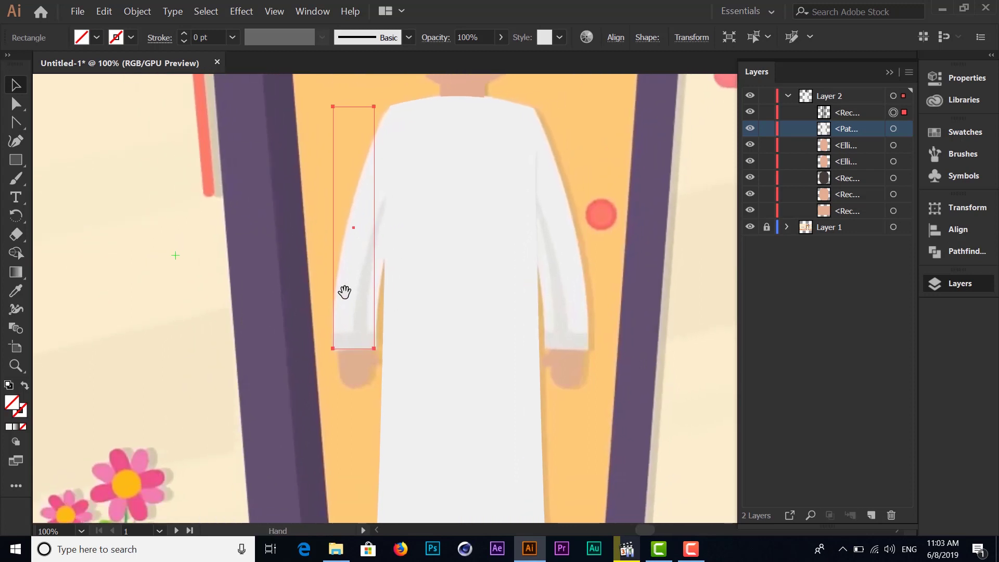
{"action": "left_click", "coordinate": [16, 104]}
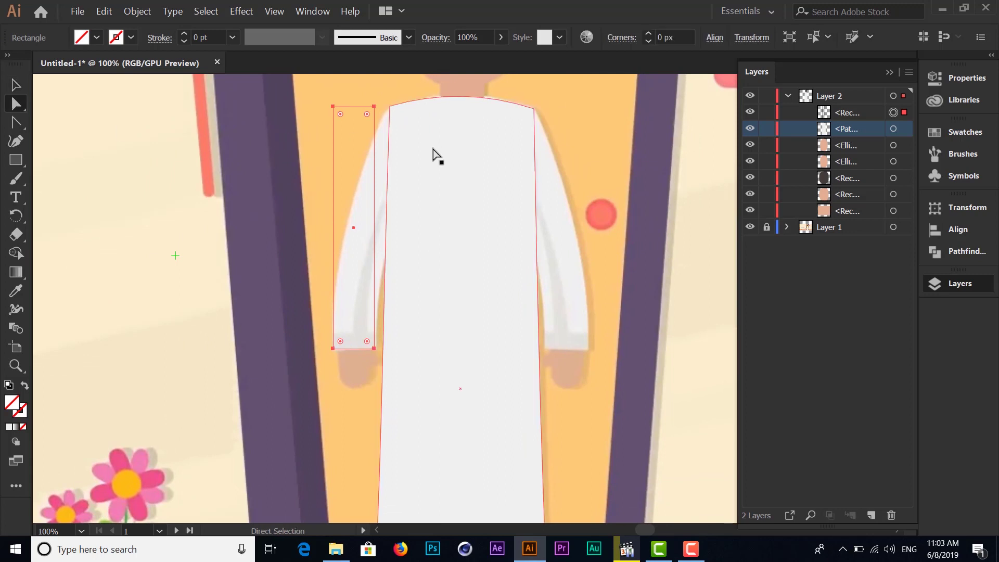
{"action": "left_click", "coordinate": [374, 106]}
{"action": "left_click_drag", "start_coordinate": [375, 107], "coordinate": [408, 107]}
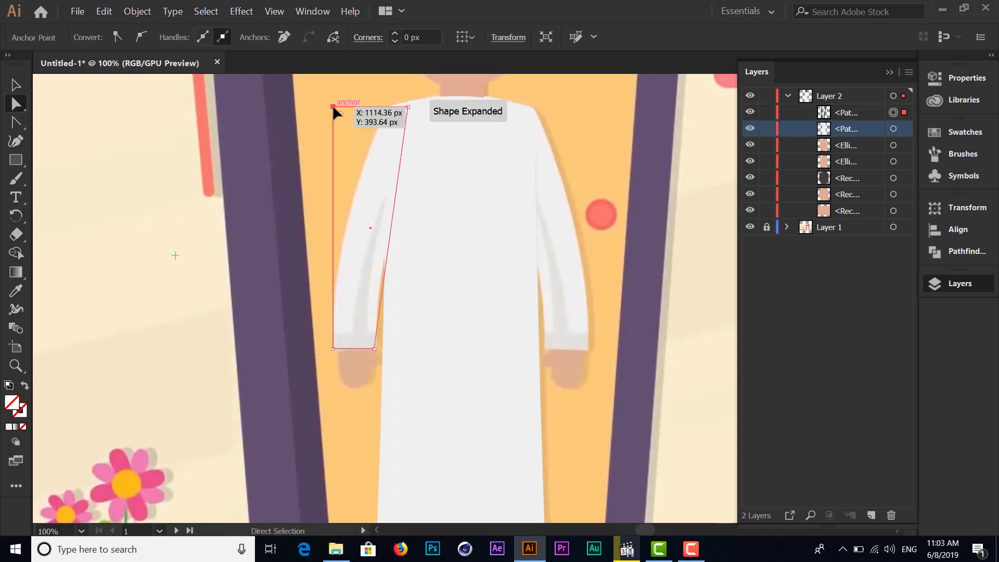
{"action": "left_click_drag", "start_coordinate": [333, 107], "coordinate": [387, 106]}
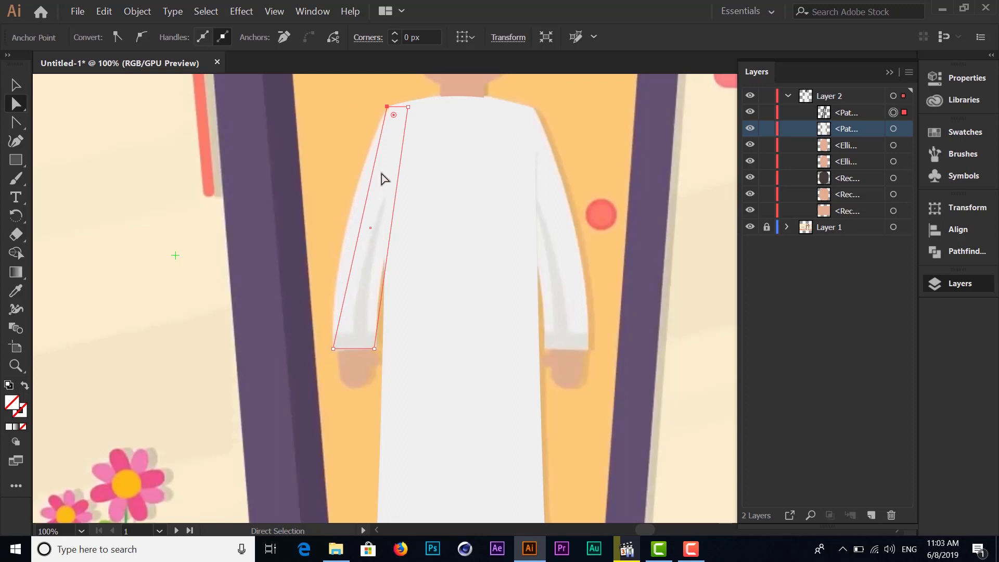
{"action": "left_click", "coordinate": [373, 349]}
{"action": "left_click_drag", "start_coordinate": [335, 349], "coordinate": [332, 346]}
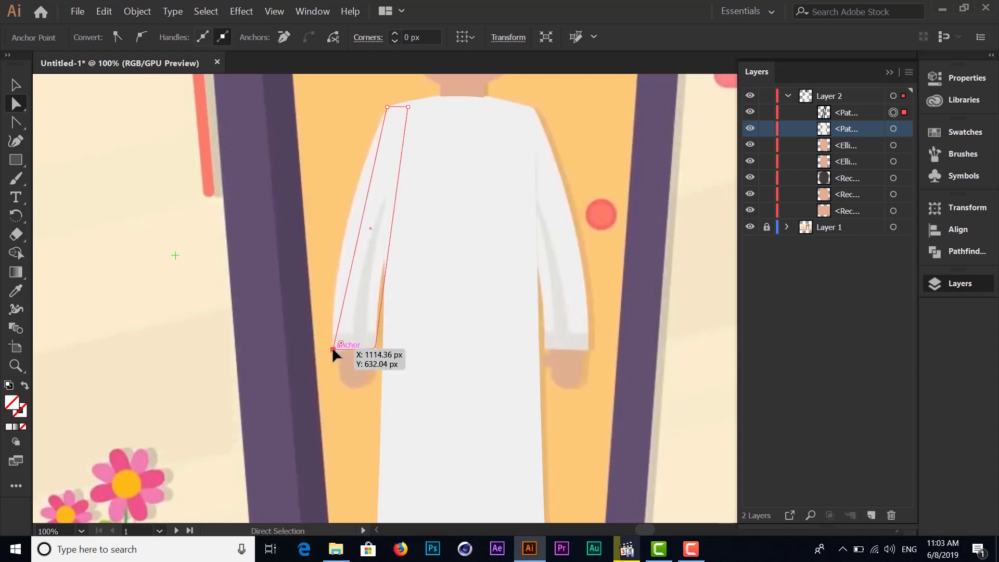
{"action": "left_click_drag", "start_coordinate": [332, 346], "coordinate": [333, 347]}
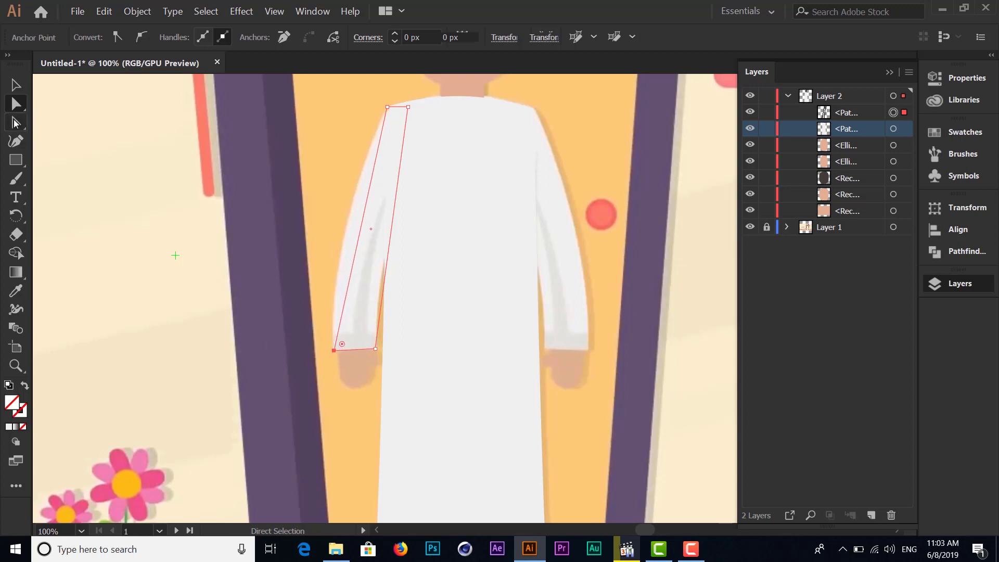
Bend the sleeve's outer and inner edges into curves along the robe.
{"action": "left_click", "coordinate": [15, 123]}
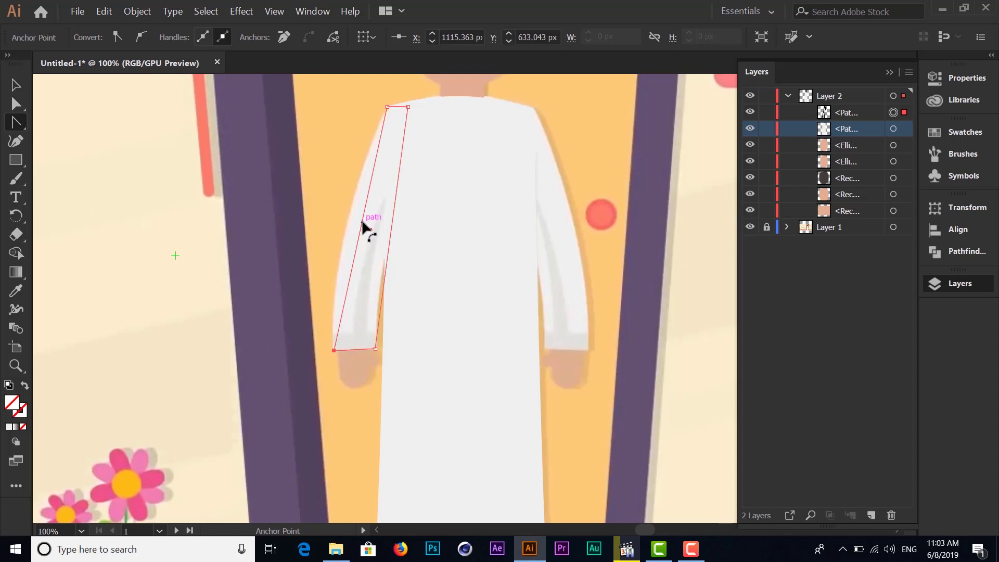
{"action": "left_click_drag", "start_coordinate": [363, 220], "coordinate": [346, 220]}
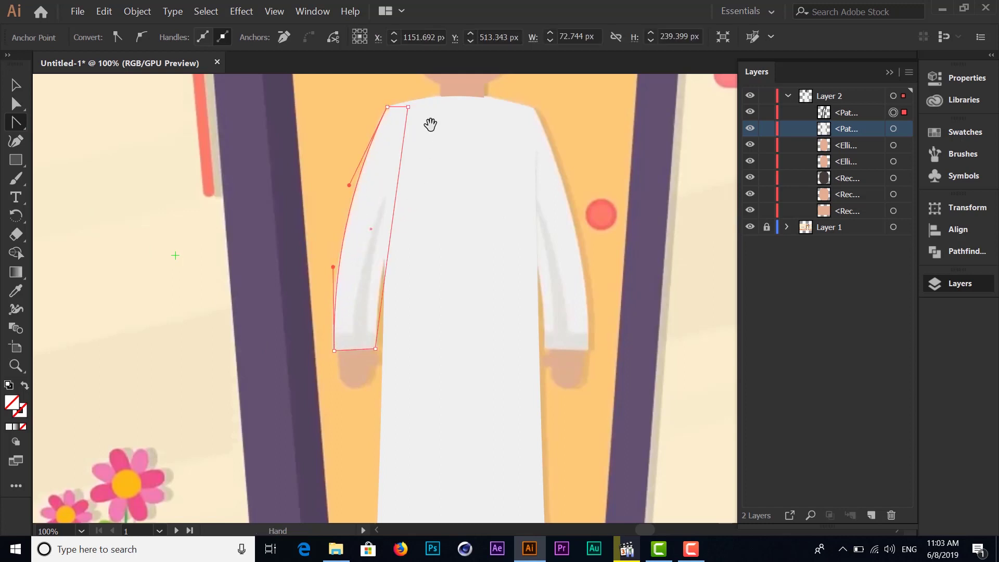
{"action": "mouse_move", "coordinate": [430, 125]}
{"action": "left_mouse_down"}
{"action": "mouse_move", "coordinate": [391, 261]}
{"action": "mouse_move", "coordinate": [370, 233]}
{"action": "left_mouse_up"}
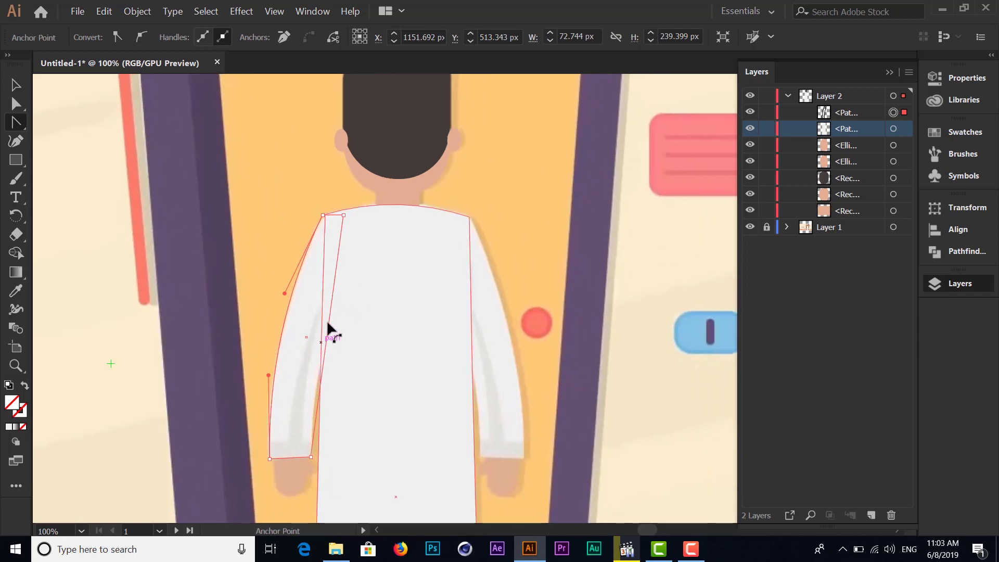
{"action": "left_click_drag", "start_coordinate": [327, 323], "coordinate": [324, 327]}
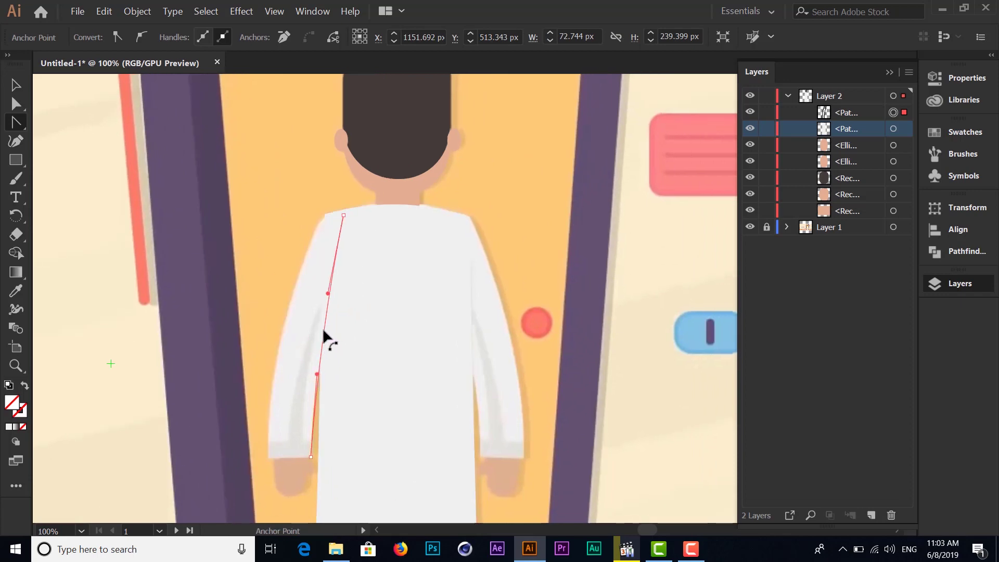
{"action": "left_click", "coordinate": [323, 328]}
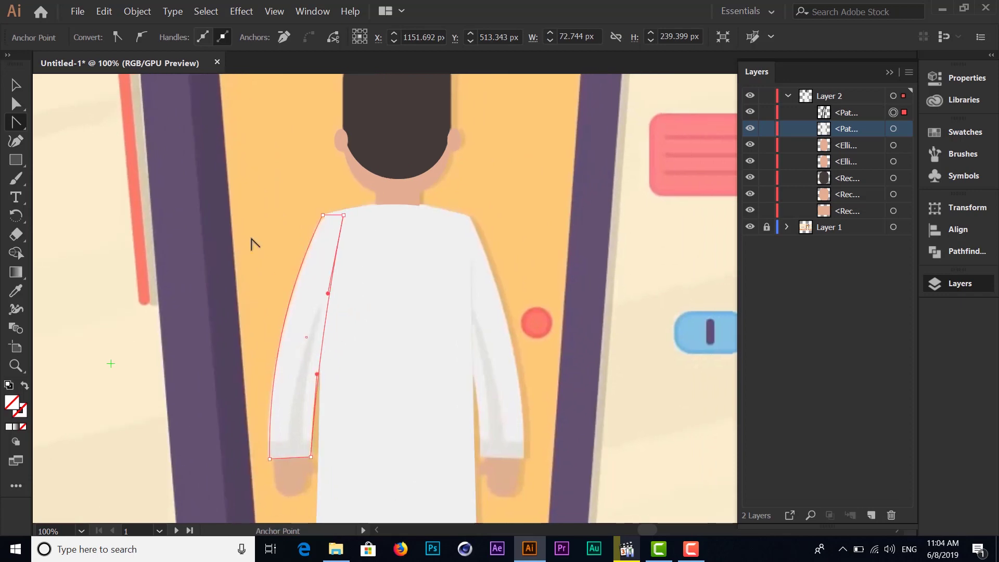
Fill the sleeve with the robe's white sampled by the Eyedropper.
{"action": "left_click", "coordinate": [14, 85]}
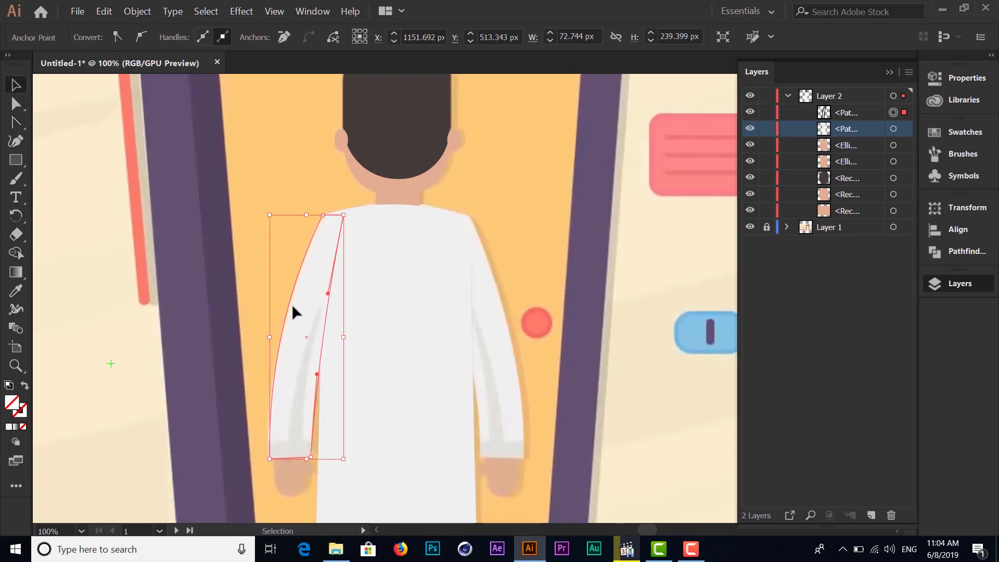
{"action": "left_click_drag", "start_coordinate": [283, 352], "coordinate": [306, 314]}
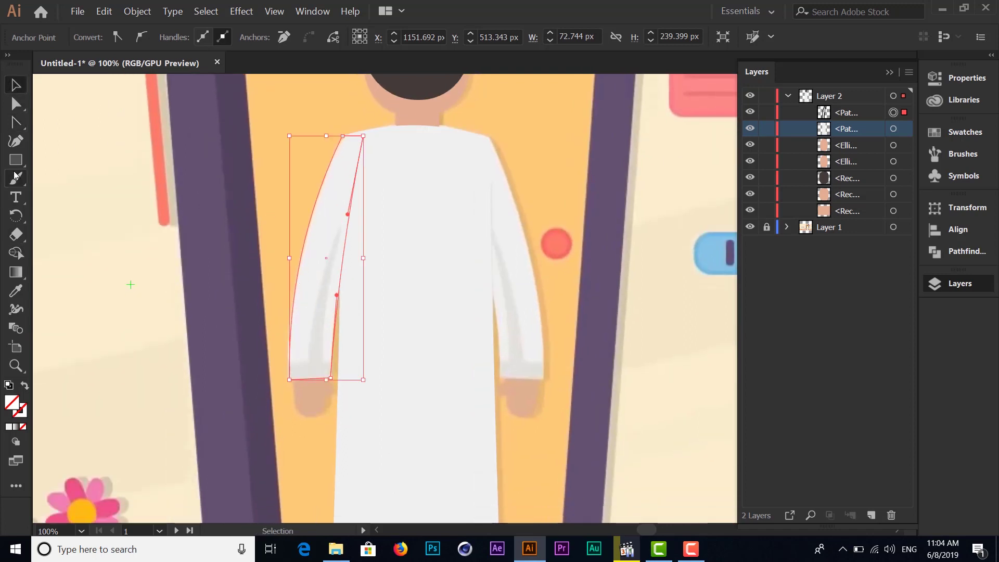
{"action": "left_click", "coordinate": [15, 291]}
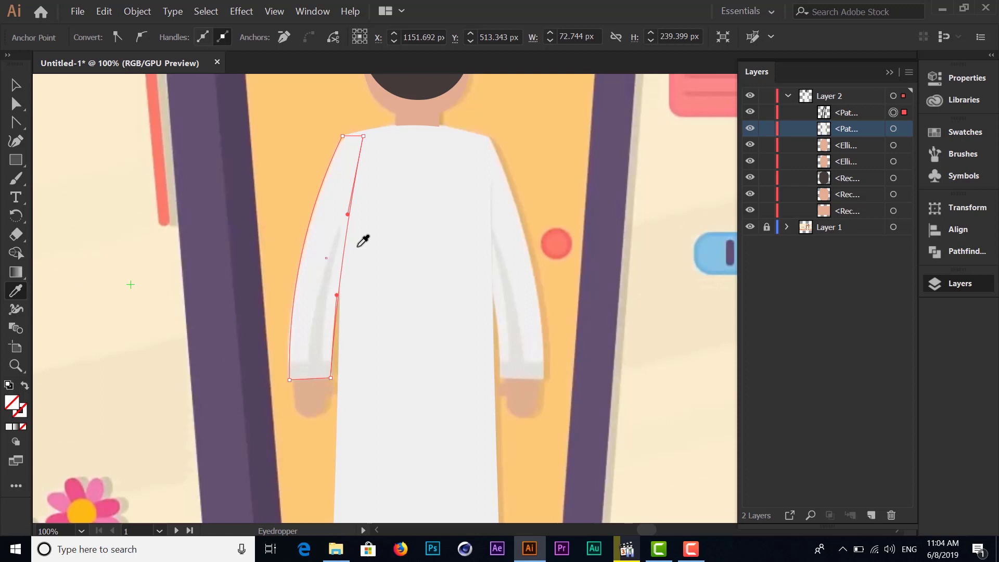
{"action": "left_click", "coordinate": [335, 219]}
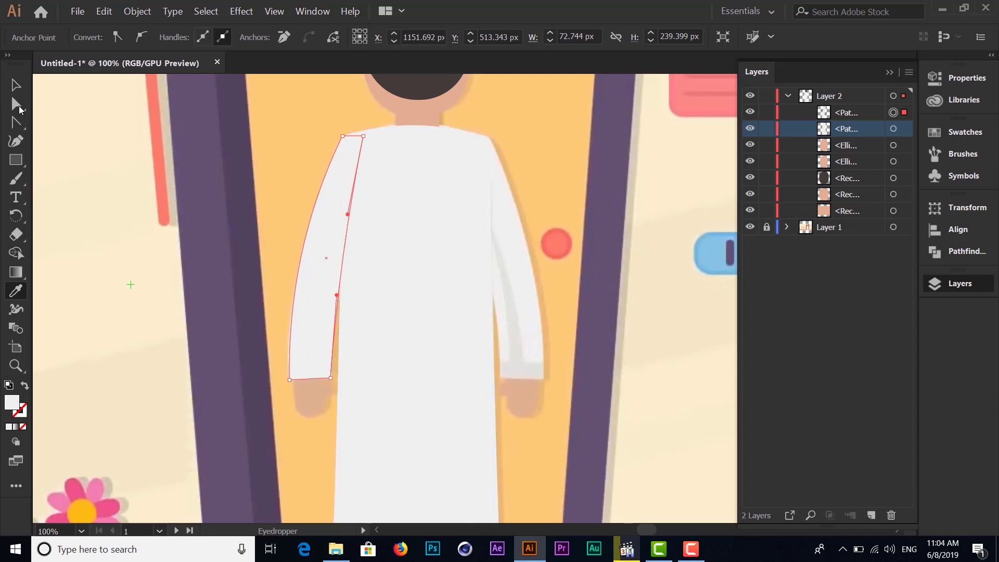
{"action": "key", "text": "v"}
{"action": "left_click_drag", "start_coordinate": [355, 237], "coordinate": [296, 210]}
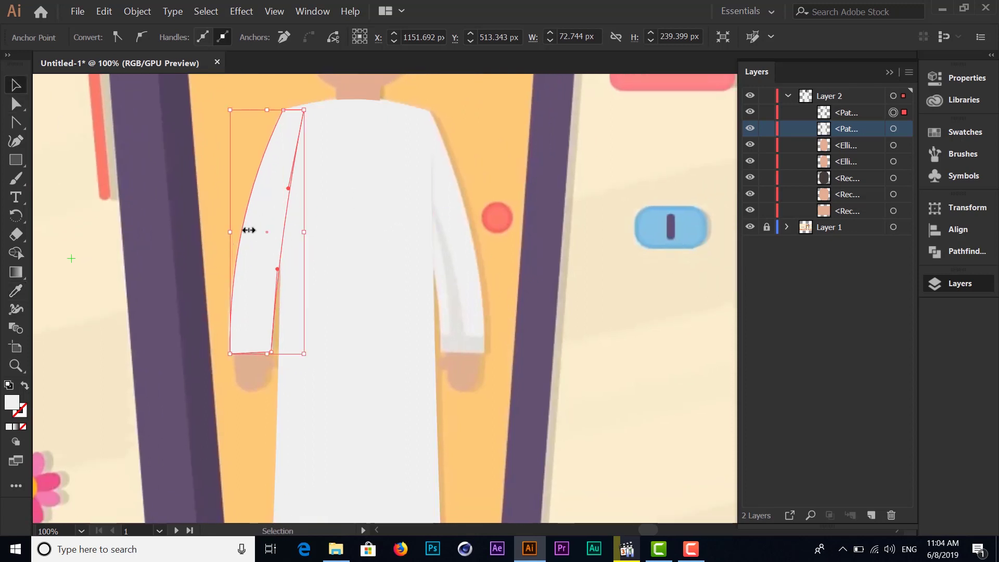
{"action": "right_click", "coordinate": [252, 263]}
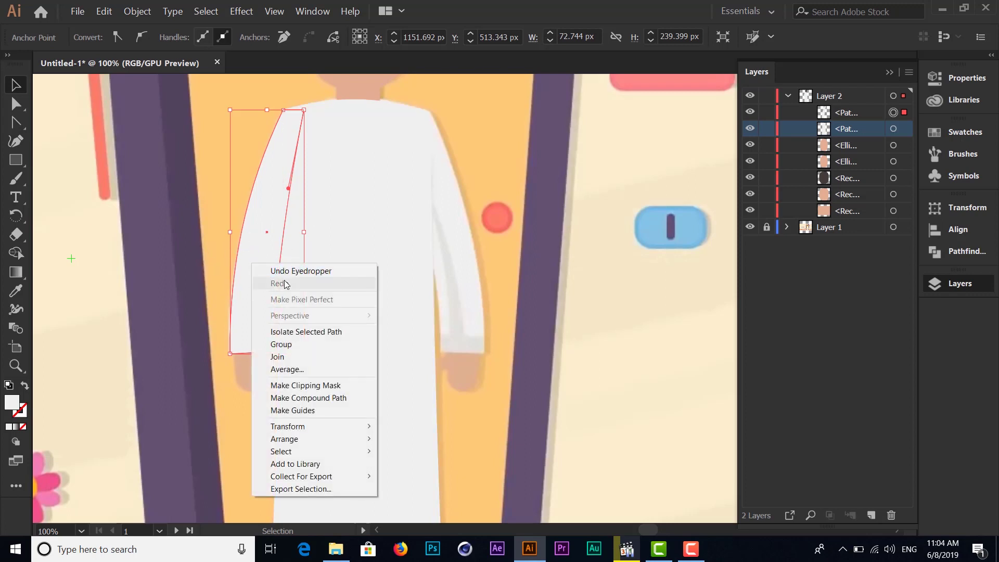
{"action": "mouse_move", "coordinate": [288, 426]}
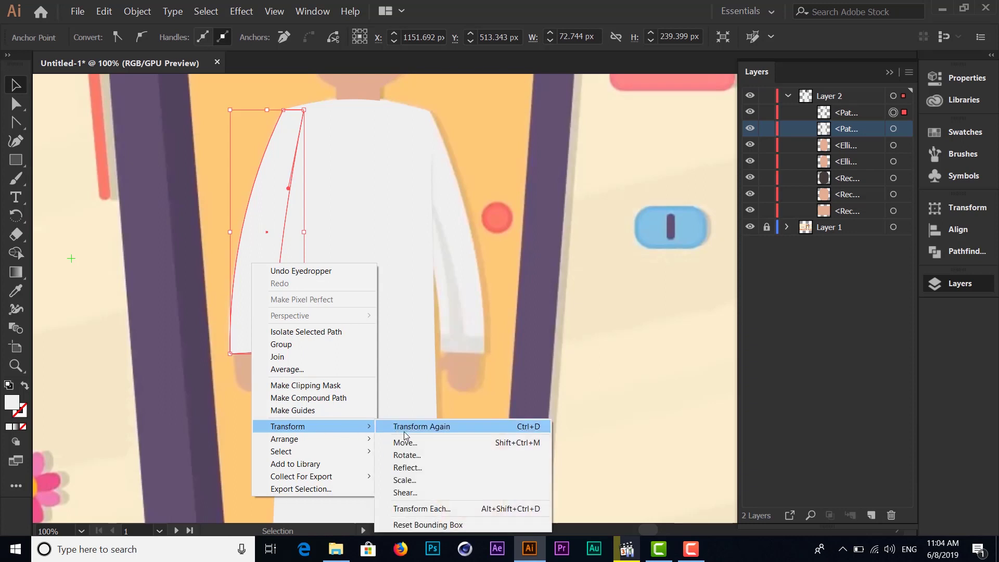
{"action": "left_click", "coordinate": [413, 469]}
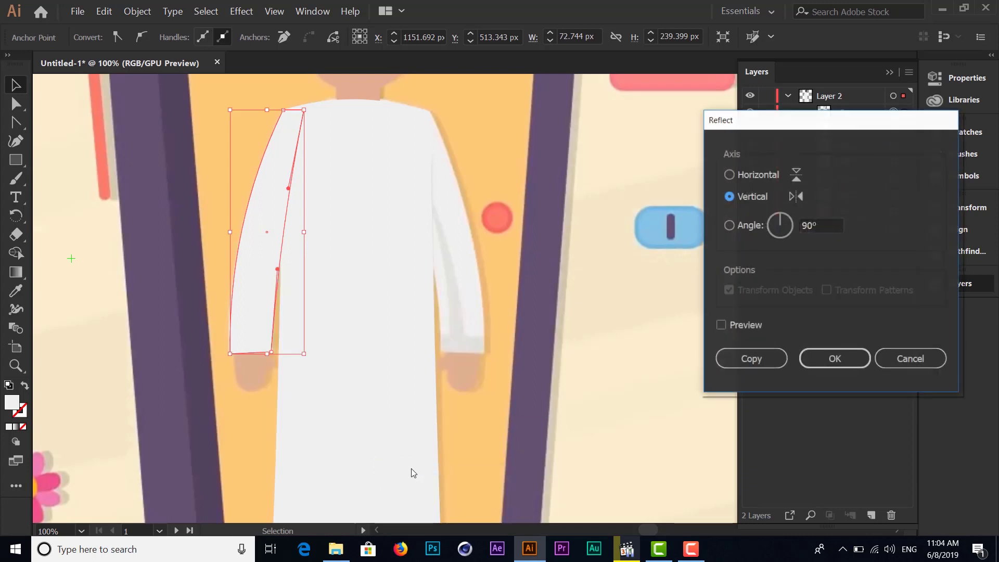
{"action": "left_click", "coordinate": [720, 326]}
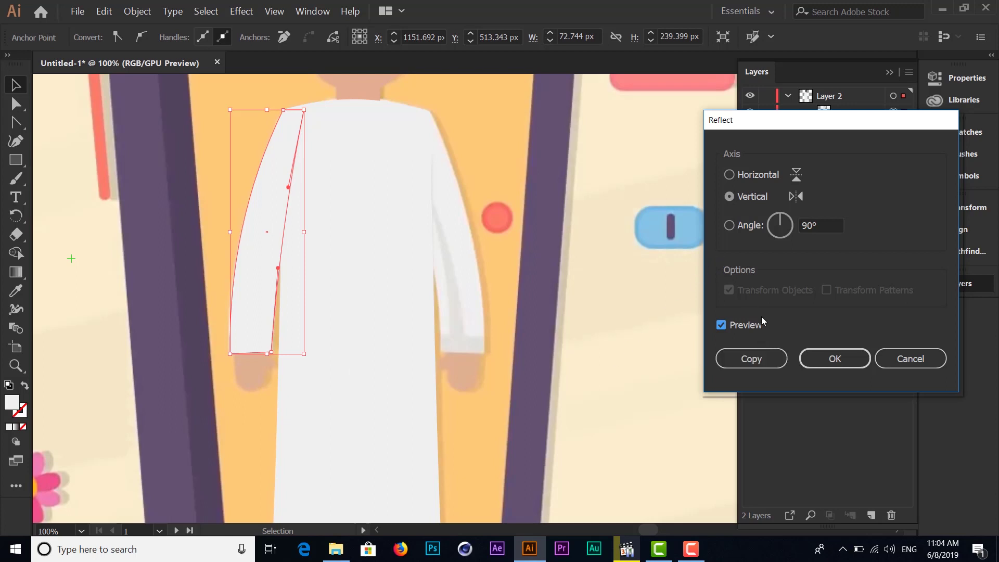
{"action": "left_click", "coordinate": [730, 175]}
{"action": "left_click", "coordinate": [729, 197]}
{"action": "left_click", "coordinate": [745, 362]}
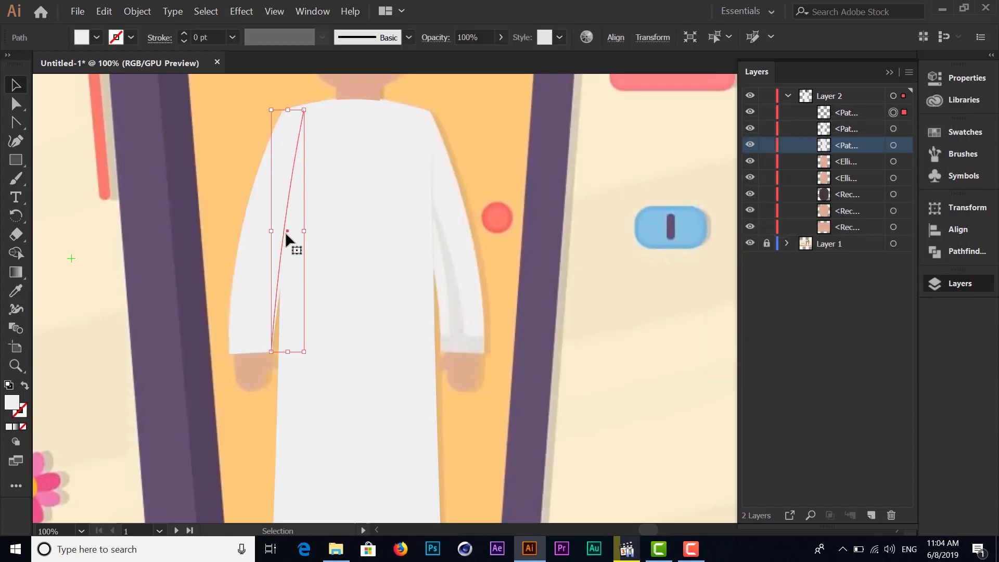
{"action": "left_click_drag", "start_coordinate": [288, 229], "coordinate": [448, 232]}
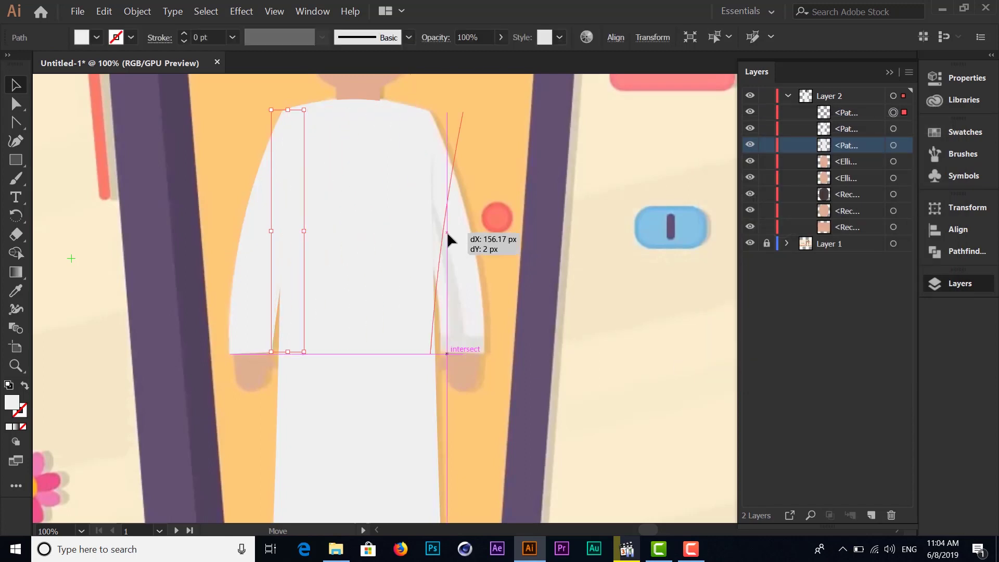
{"action": "key", "text": "ctrl+z"}
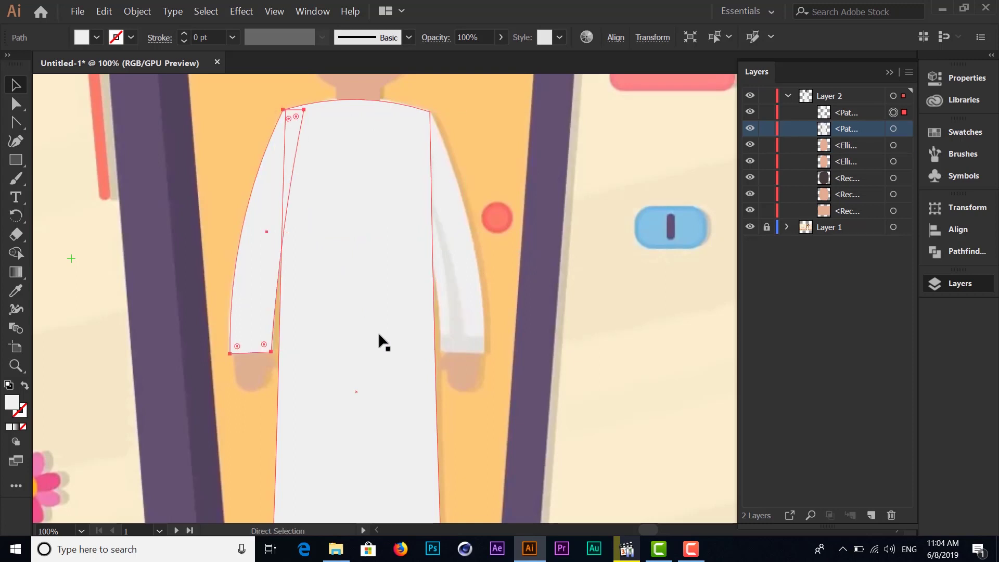
{"action": "key", "text": "slash"}
{"action": "key", "text": "v"}
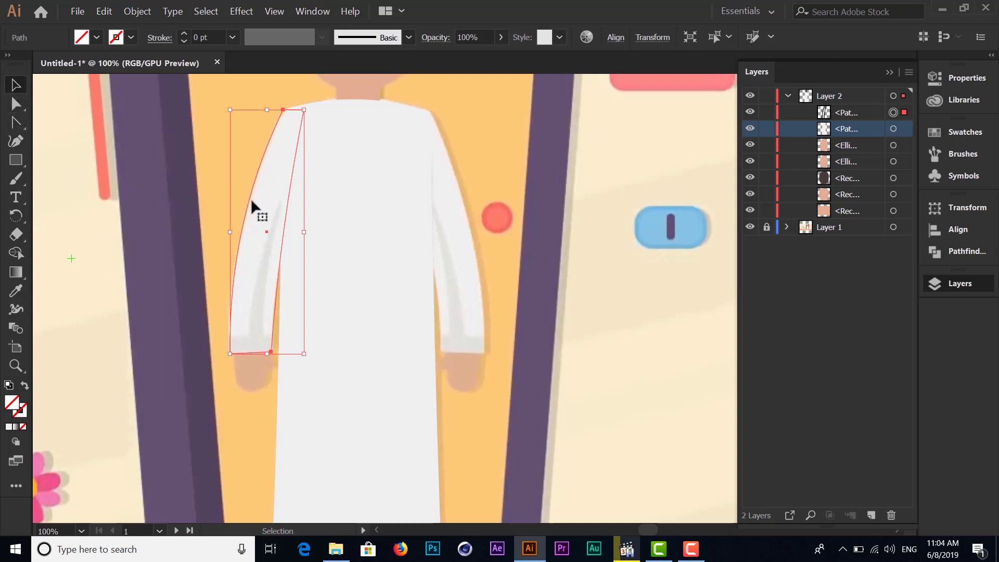
{"action": "left_click_drag", "start_coordinate": [245, 210], "coordinate": [200, 207]}
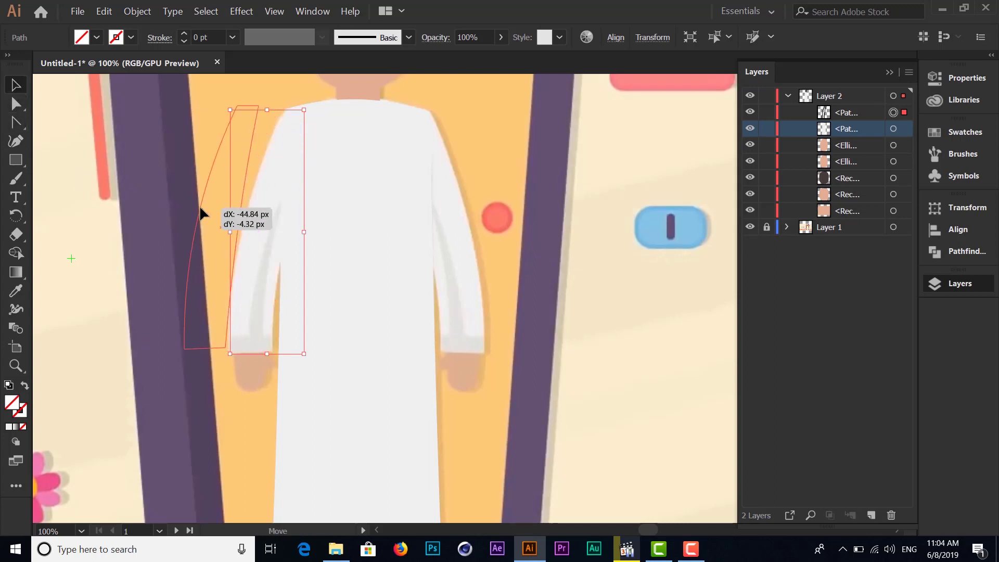
{"action": "key", "text": "ctrl+z"}
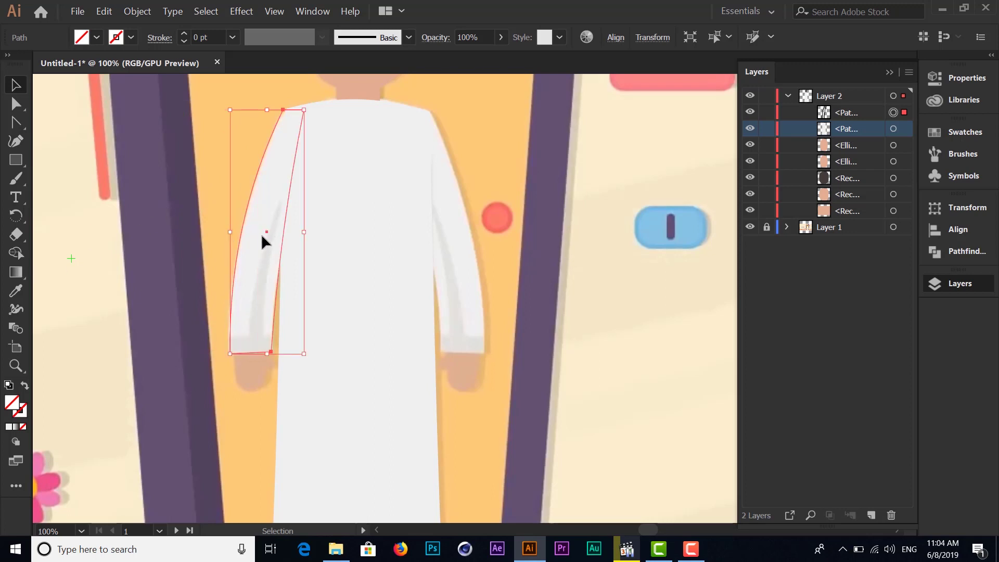
{"action": "left_click", "coordinate": [15, 291]}
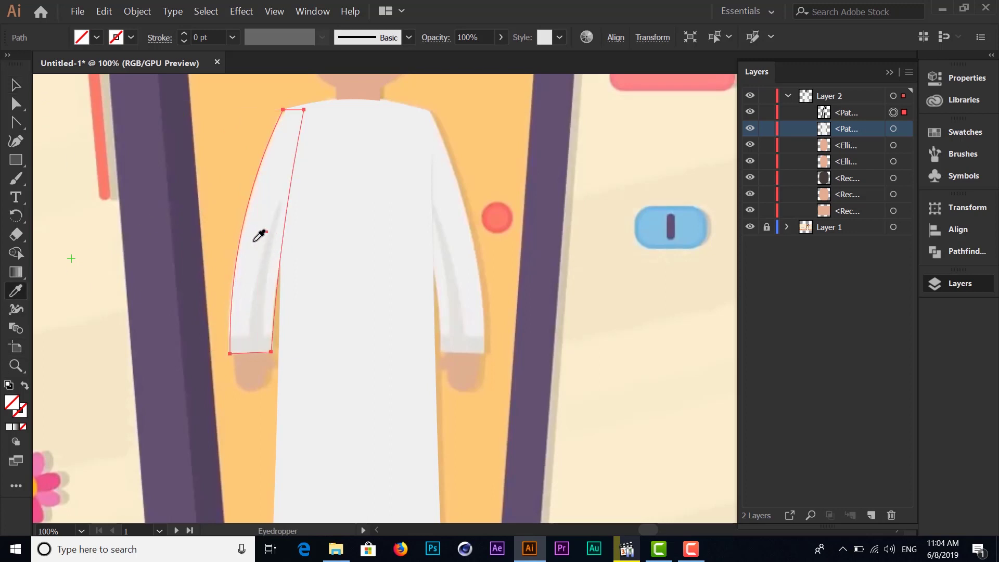
{"action": "left_click", "coordinate": [258, 235]}
{"action": "key", "text": "v"}
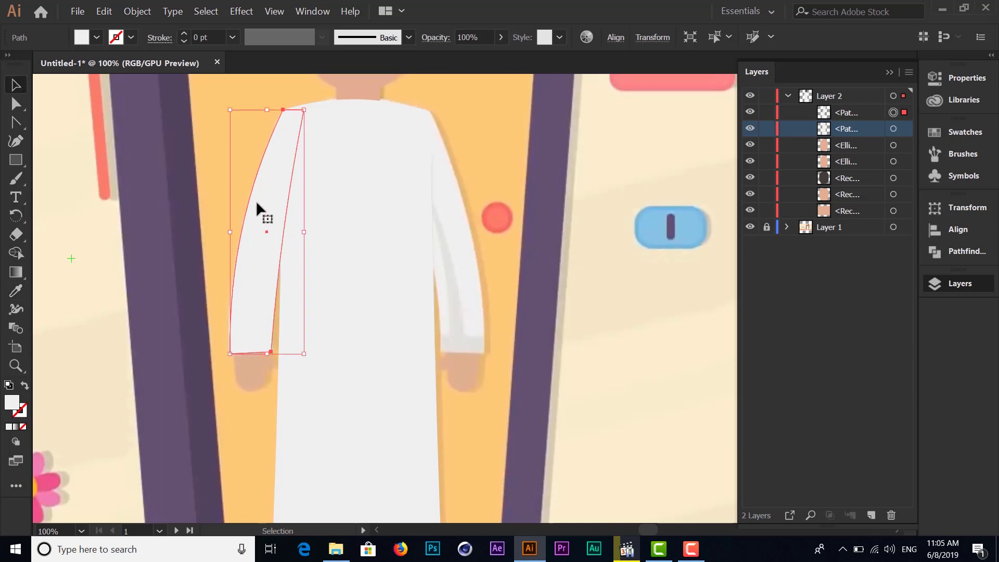
Reflect a copy of the left sleeve across the vertical axis and place it on the right arm.
{"action": "right_click", "coordinate": [250, 241]}
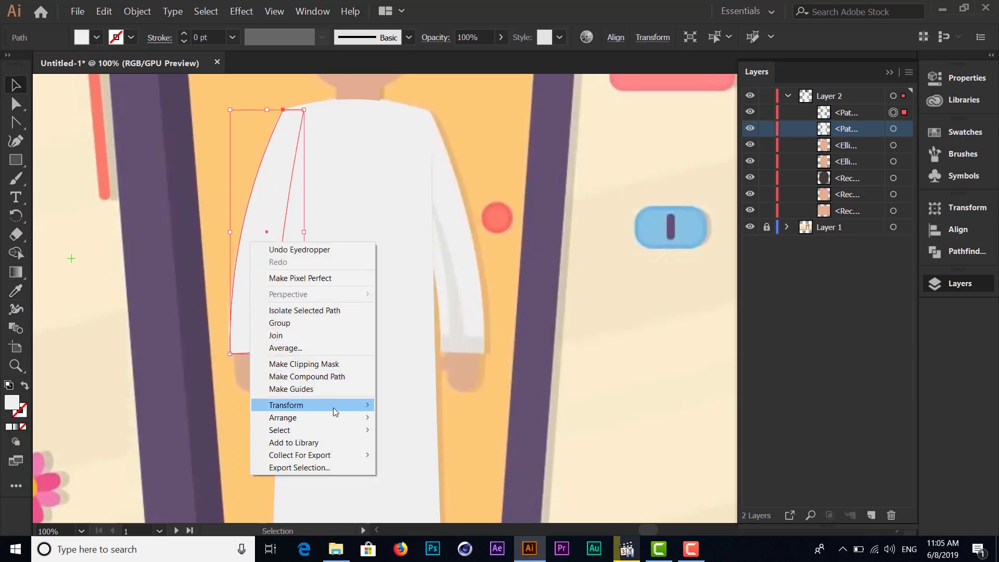
{"action": "mouse_move", "coordinate": [285, 405]}
{"action": "left_click", "coordinate": [429, 445]}
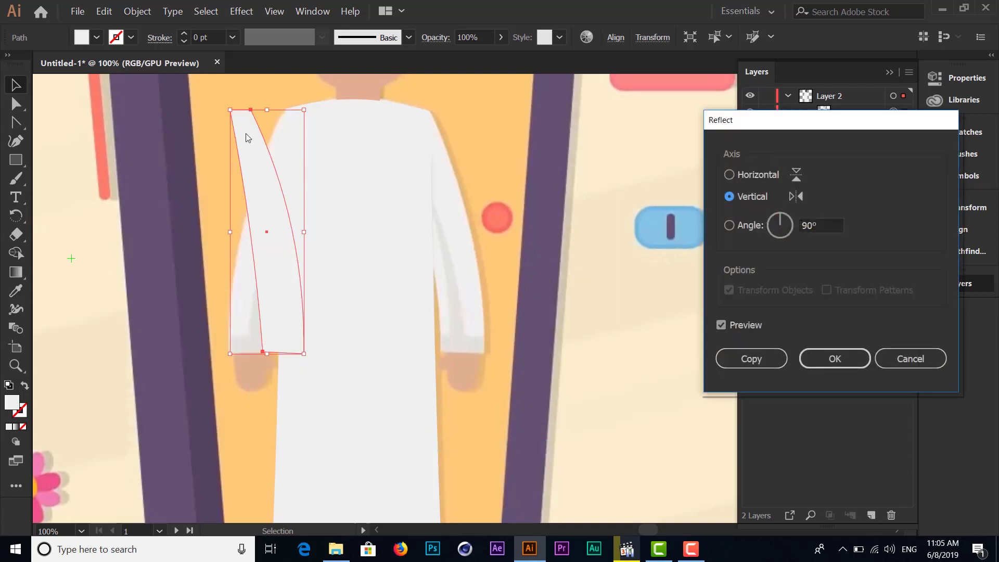
{"action": "left_click", "coordinate": [749, 361]}
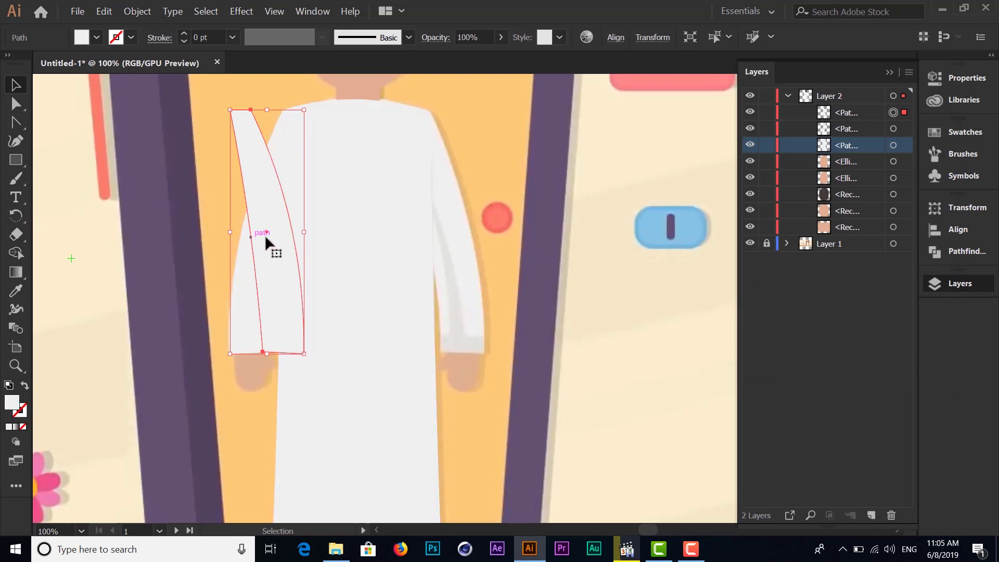
{"action": "left_click_drag", "start_coordinate": [265, 235], "coordinate": [443, 256]}
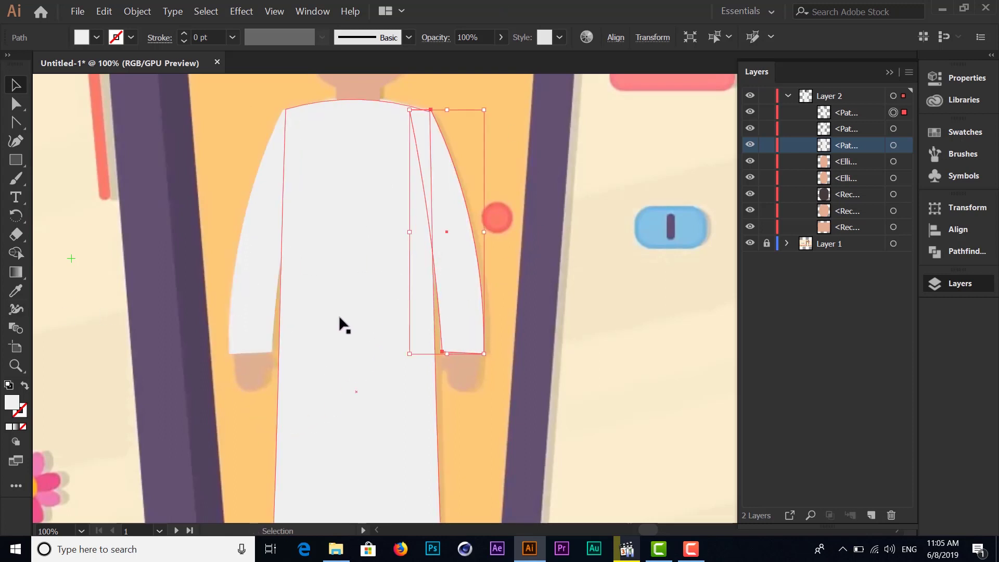
{"action": "left_click_drag", "start_coordinate": [338, 344], "coordinate": [354, 261]}
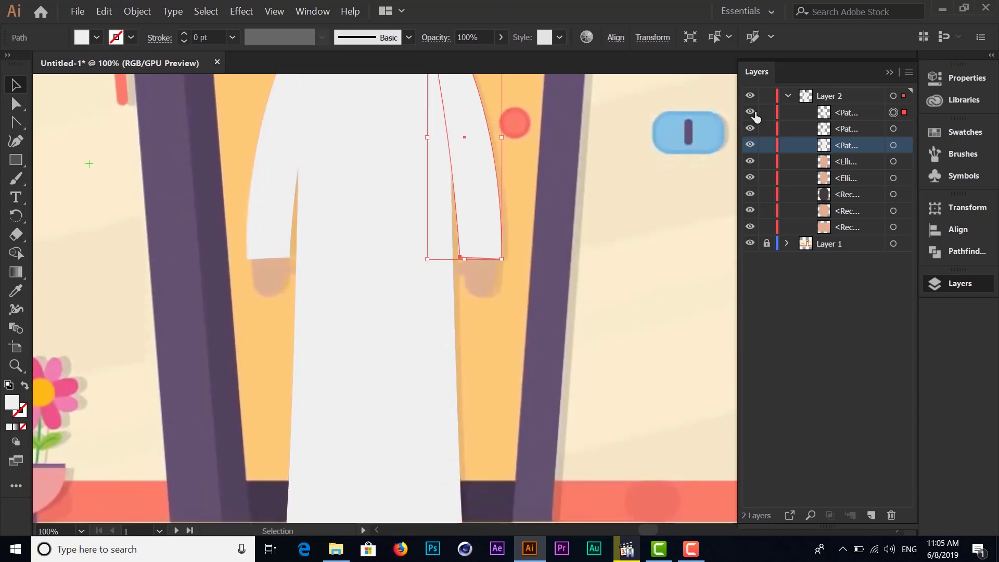
At 300% zoom, draw a rectangle over the palm of the hand.
{"action": "left_click_drag", "start_coordinate": [750, 111], "coordinate": [750, 227]}
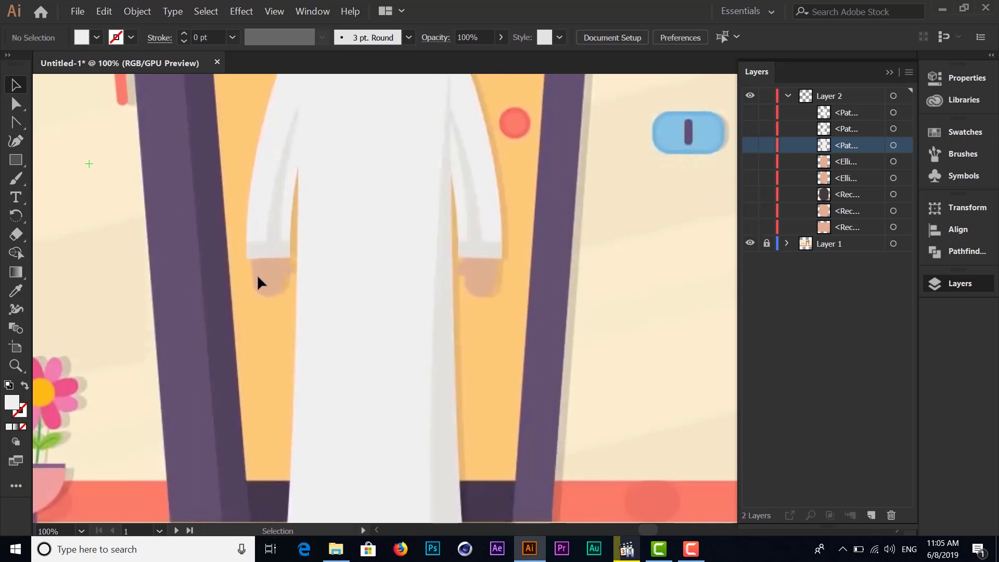
{"action": "key", "text": "ctrl+="}
{"action": "key", "text": "ctrl+="}
{"action": "key", "text": "ctrl+="}
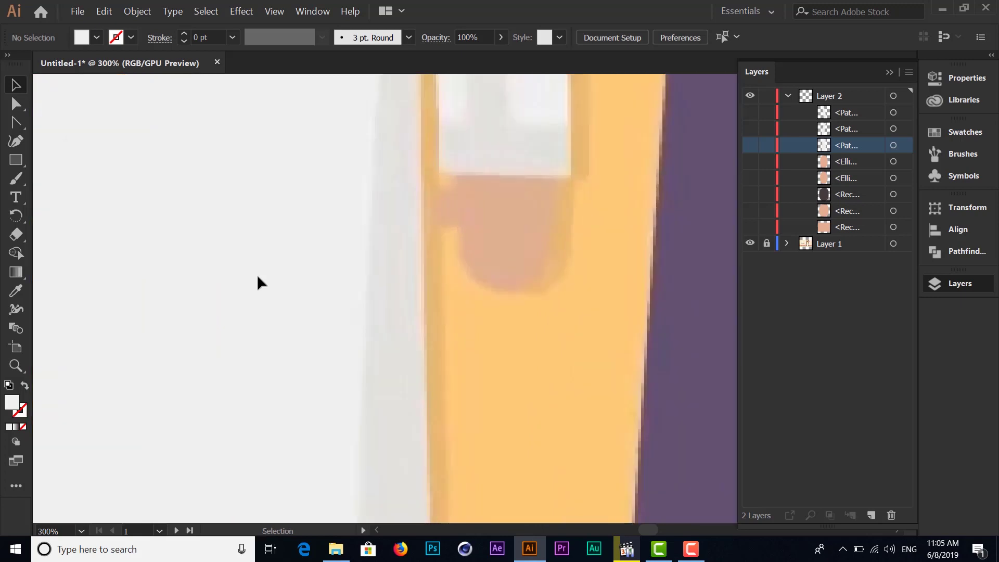
{"action": "left_click_drag", "start_coordinate": [593, 212], "coordinate": [414, 238]}
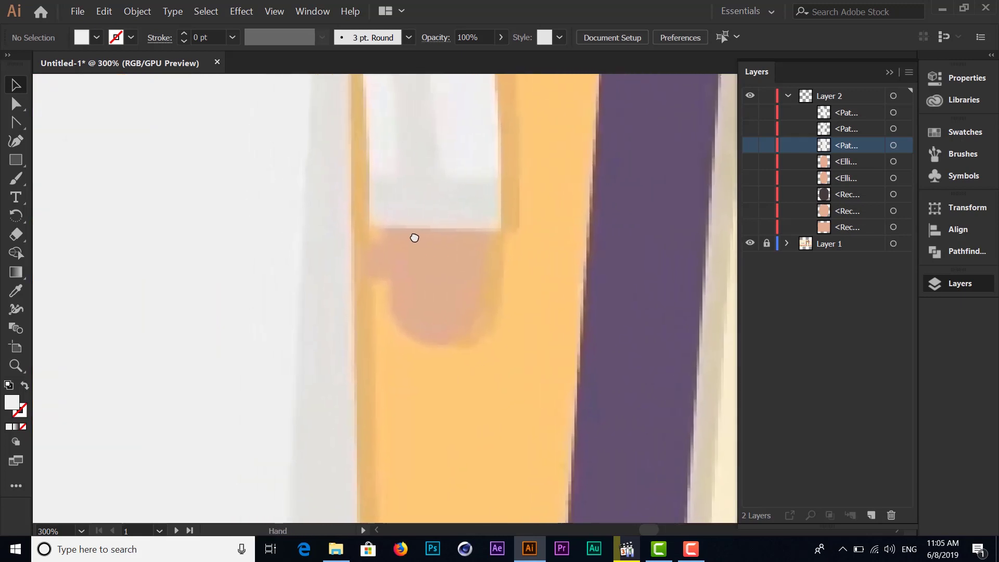
{"action": "left_click", "coordinate": [16, 160]}
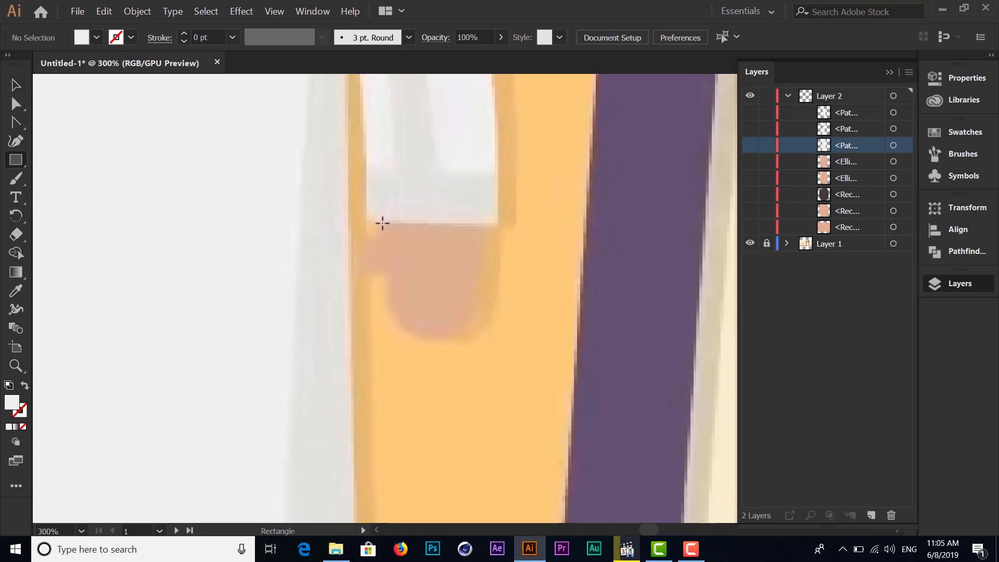
{"action": "left_click_drag", "start_coordinate": [382, 223], "coordinate": [479, 342]}
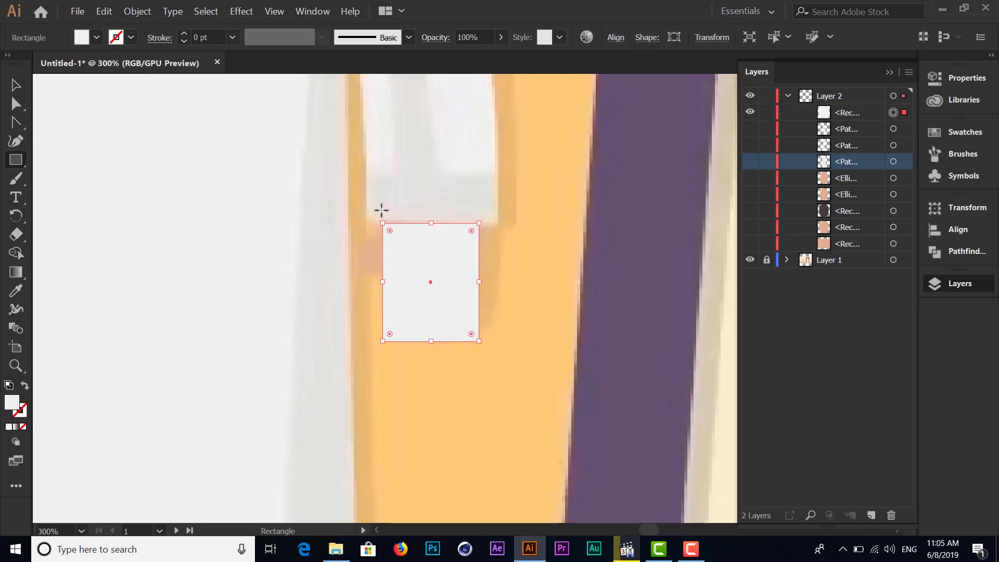
Fully round the palm rectangle's bottom corners and fill it with the reference skin colour.
{"action": "left_click", "coordinate": [15, 88]}
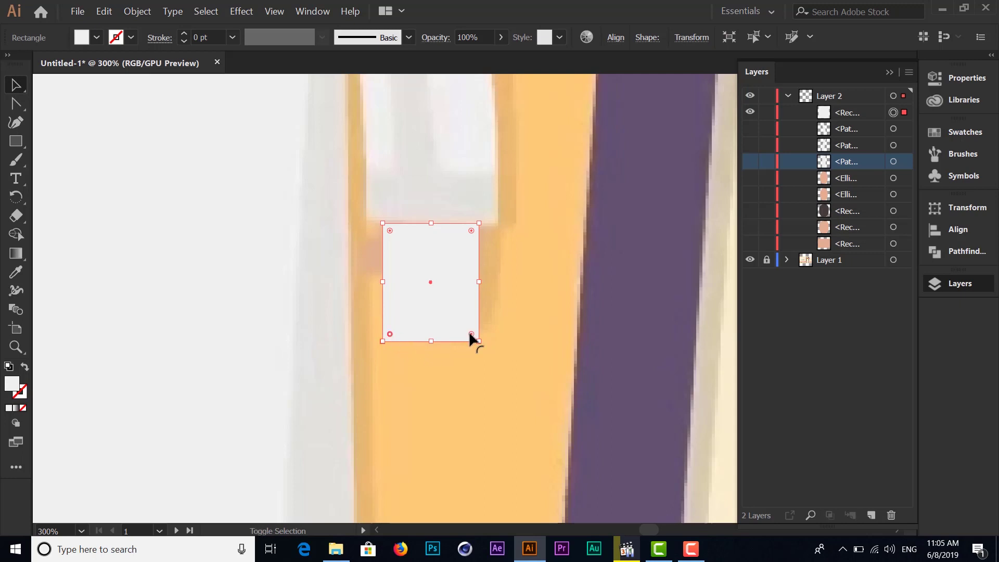
{"action": "left_click_drag", "start_coordinate": [470, 334], "coordinate": [456, 258]}
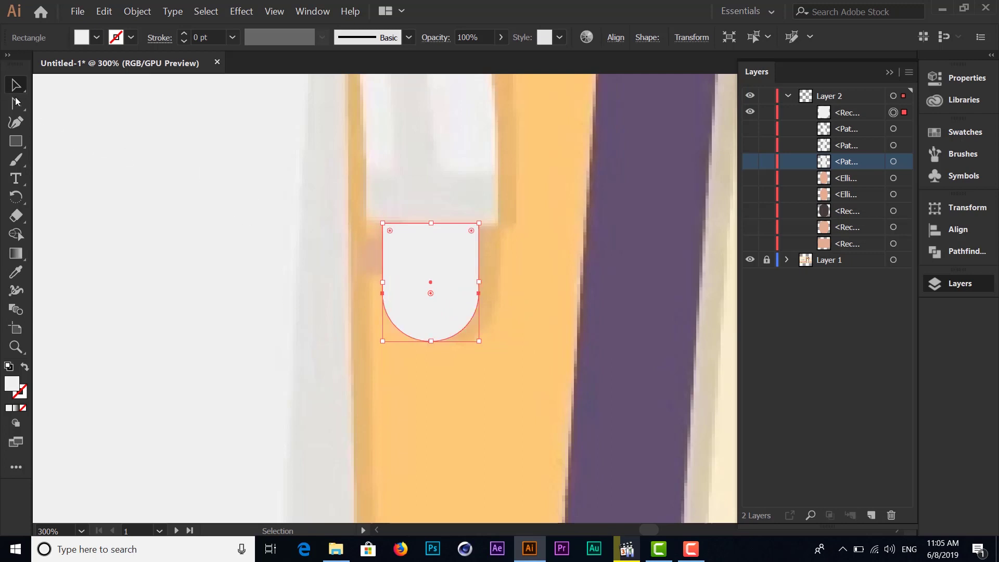
{"action": "left_click", "coordinate": [15, 271]}
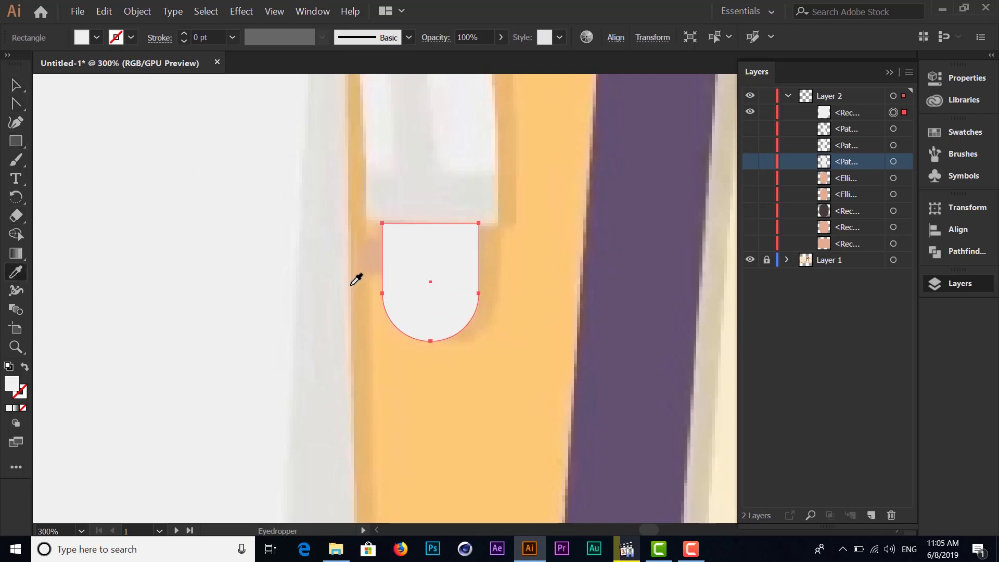
{"action": "left_click", "coordinate": [373, 246]}
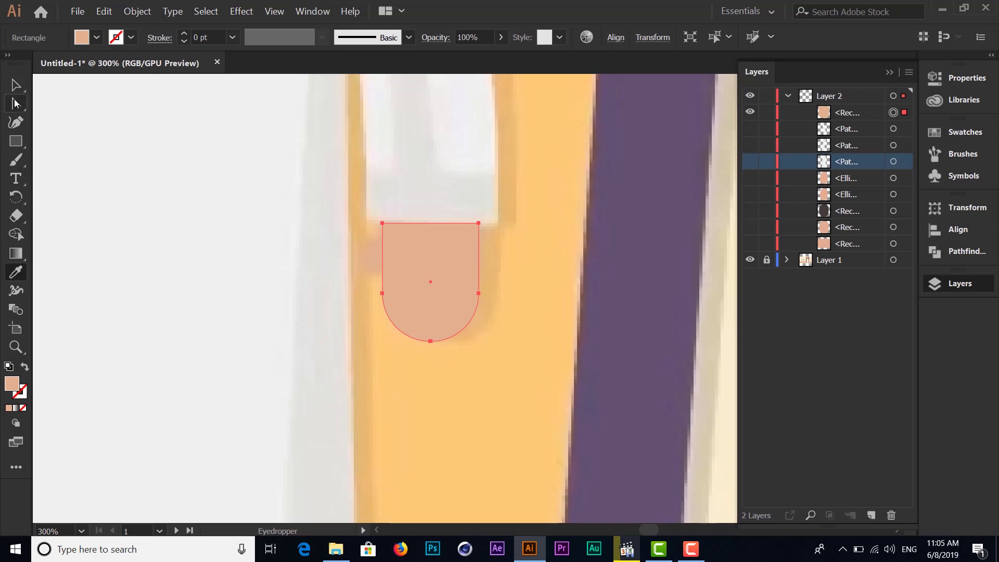
{"action": "left_click", "coordinate": [16, 142]}
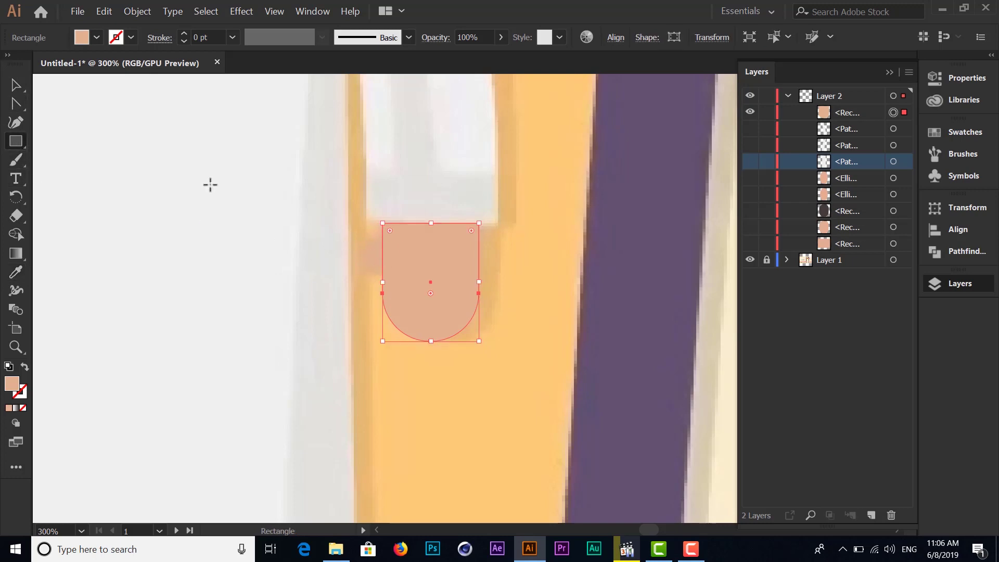
Draw a small ellipse for the thumb at the palm's upper-left edge.
{"action": "left_click", "coordinate": [16, 141]}
{"action": "left_click", "coordinate": [68, 161]}
{"action": "left_click_drag", "start_coordinate": [371, 231], "coordinate": [393, 276]}
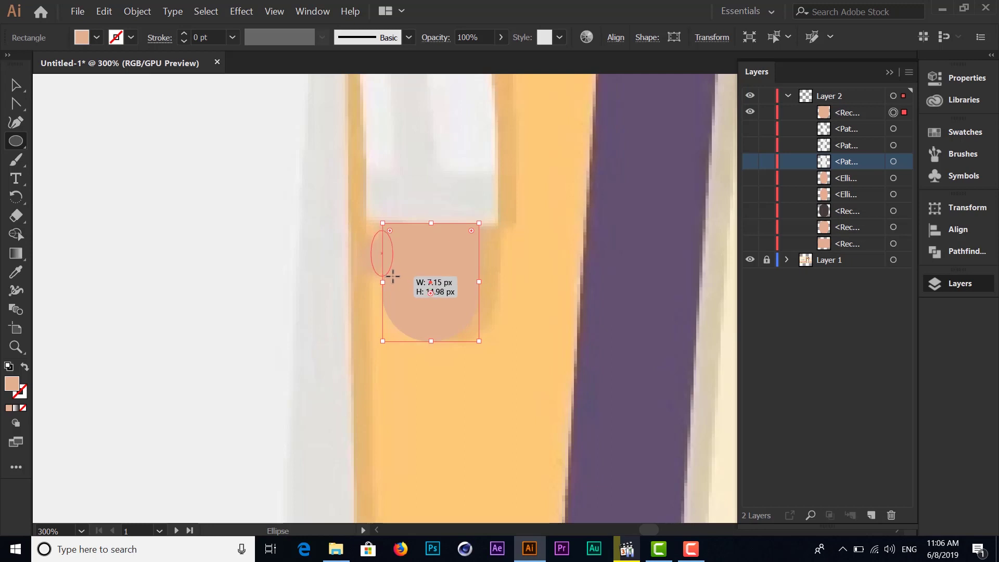
{"action": "left_click_drag", "start_coordinate": [393, 276], "coordinate": [393, 284]}
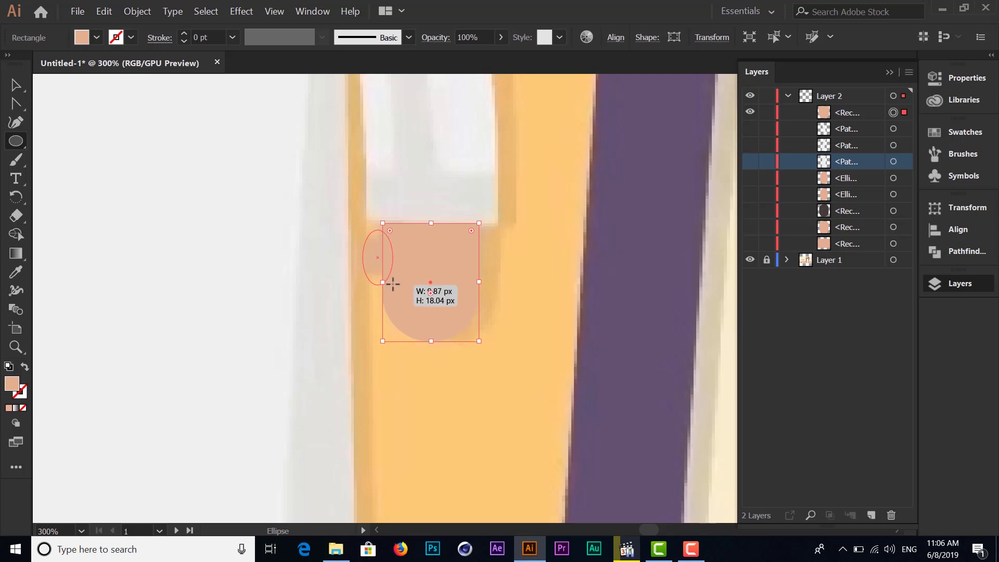
{"action": "left_click_drag", "start_coordinate": [394, 283], "coordinate": [393, 281]}
Tilt the thumb ellipse about 13° and stretch it downward.
{"action": "left_click", "coordinate": [16, 104]}
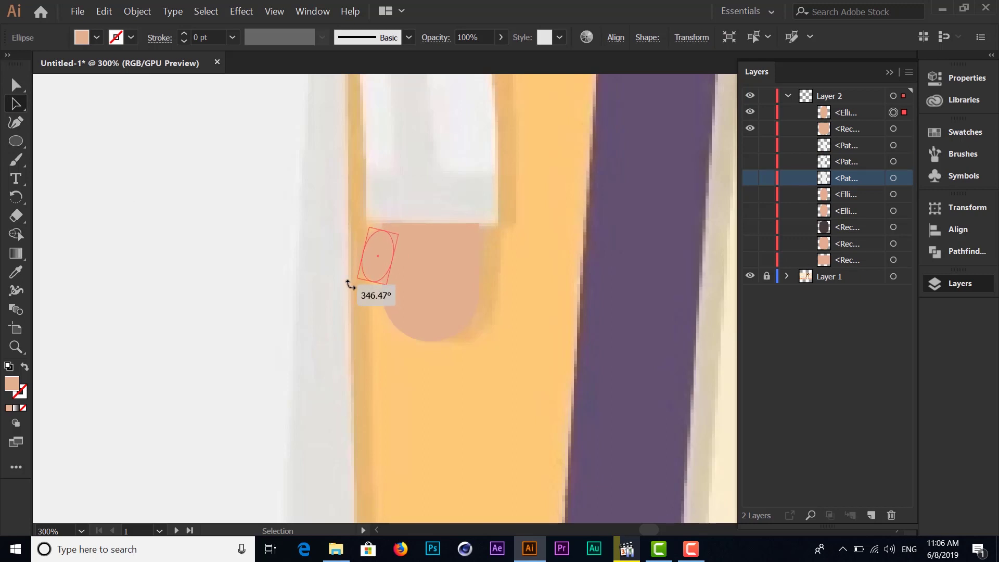
{"action": "mouse_move", "coordinate": [361, 287]}
{"action": "left_mouse_down"}
{"action": "mouse_move", "coordinate": [348, 281]}
{"action": "mouse_move", "coordinate": [381, 251]}
{"action": "left_mouse_up"}
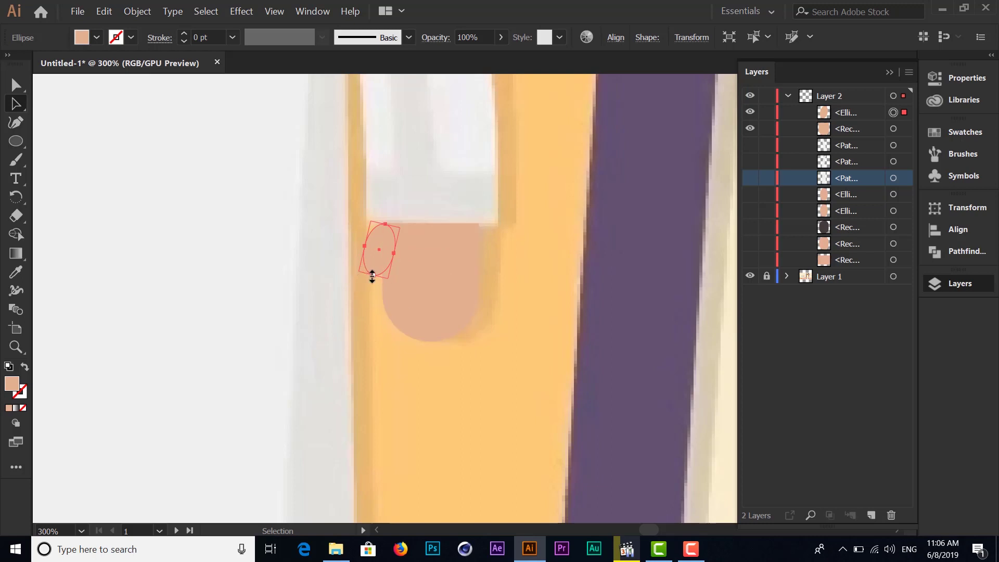
{"action": "left_click_drag", "start_coordinate": [371, 274], "coordinate": [373, 281]}
Group the rounded palm and thumb ellipse into one hand shape.
{"action": "left_click", "coordinate": [440, 255]}
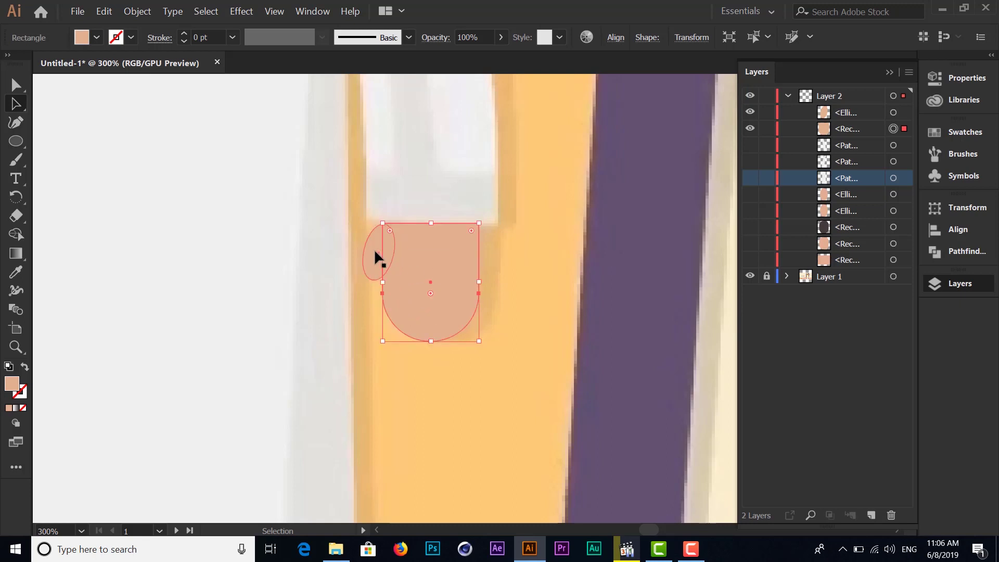
{"action": "left_click", "coordinate": [375, 252], "text": "shift"}
{"action": "right_click", "coordinate": [379, 264]}
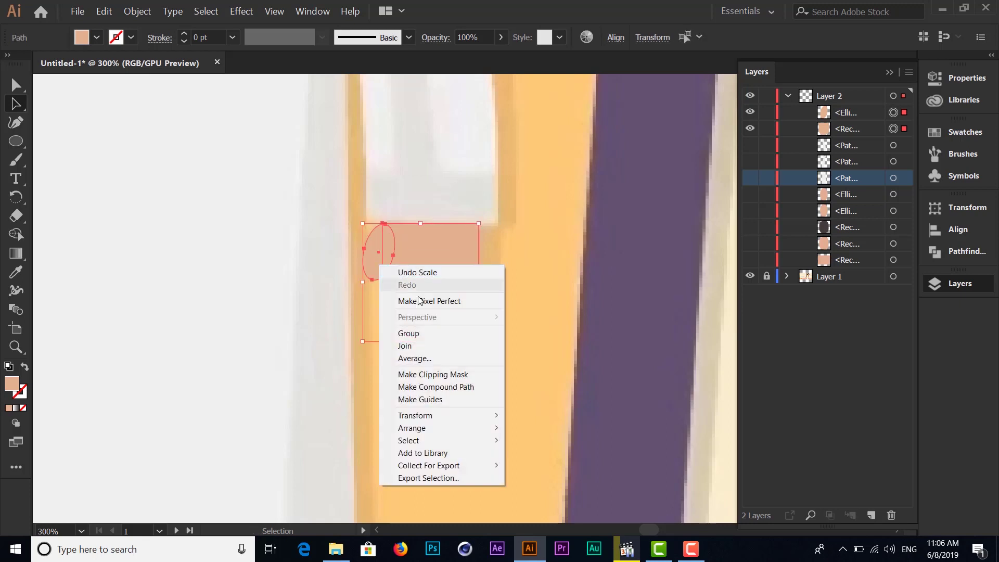
{"action": "left_click", "coordinate": [429, 333]}
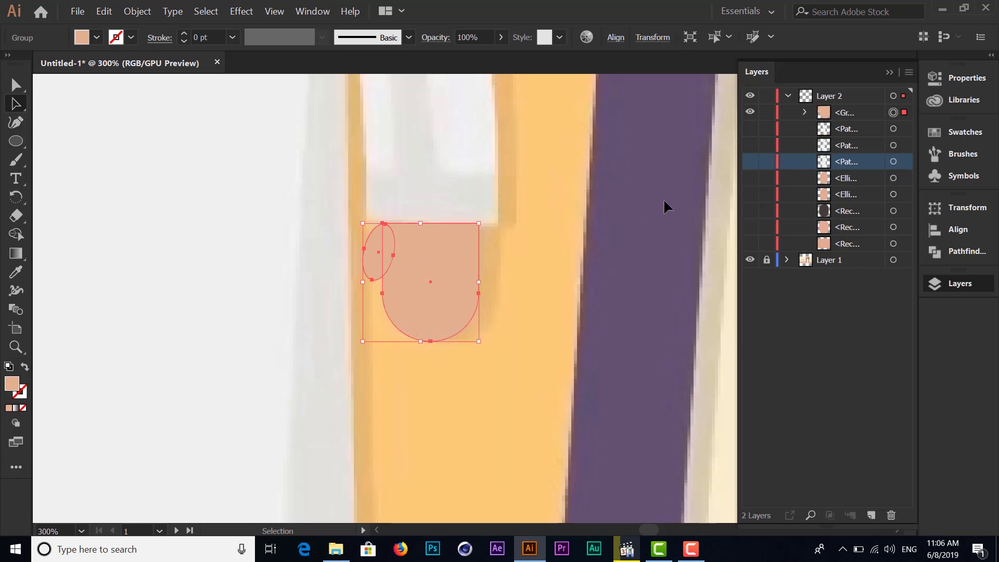
Deselect, pan across the canvas, and reselect the grouped hand.
{"action": "left_click", "coordinate": [664, 228]}
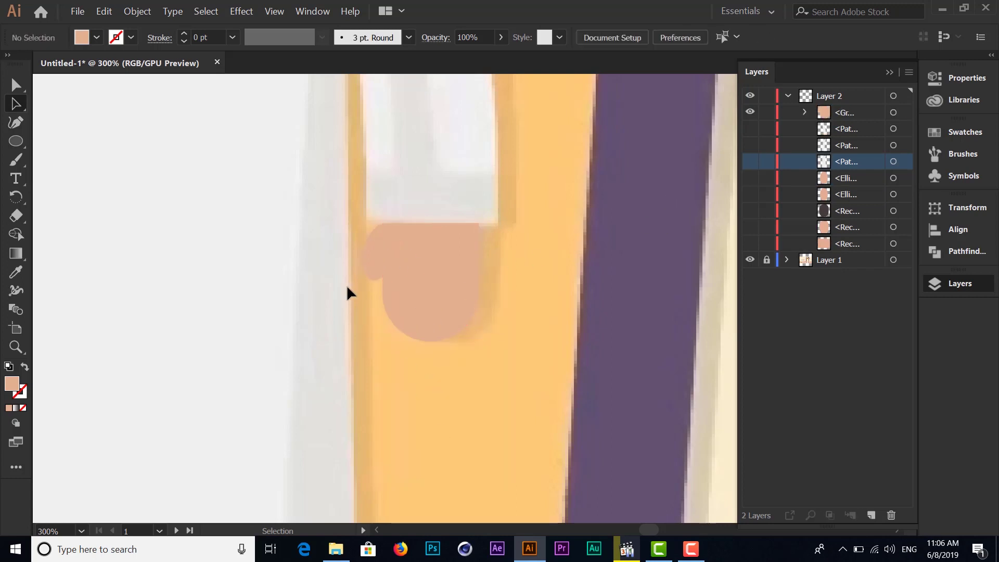
{"action": "scroll", "coordinate": [224, 229], "scroll_direction": "left", "scroll_amount": 5}
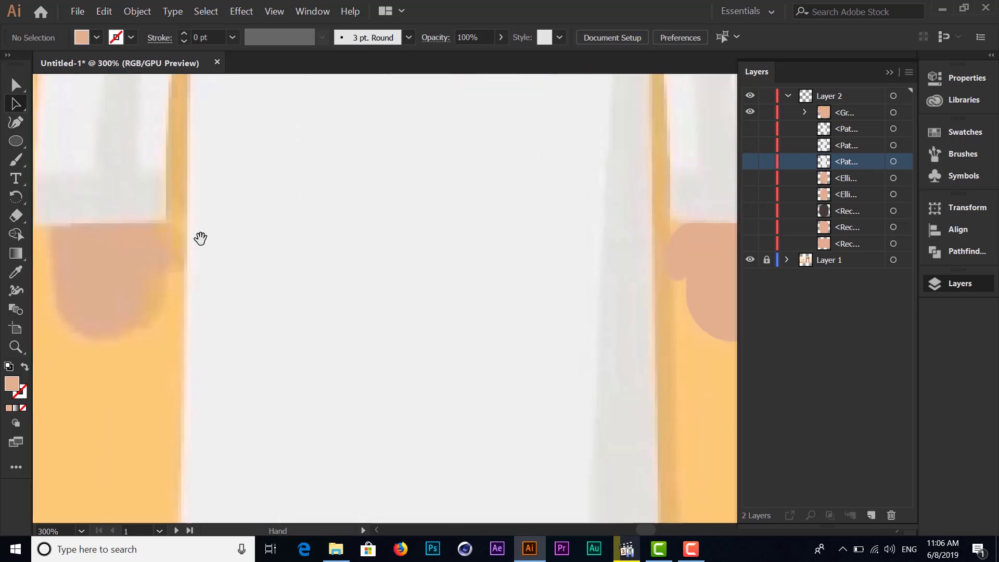
{"action": "scroll", "coordinate": [240, 238], "scroll_direction": "left", "scroll_amount": 2}
{"action": "scroll", "coordinate": [281, 248], "scroll_direction": "left", "scroll_amount": 1}
{"action": "scroll", "coordinate": [278, 265], "scroll_direction": "left", "scroll_amount": 1}
{"action": "scroll", "coordinate": [271, 276], "scroll_direction": "right", "scroll_amount": 1}
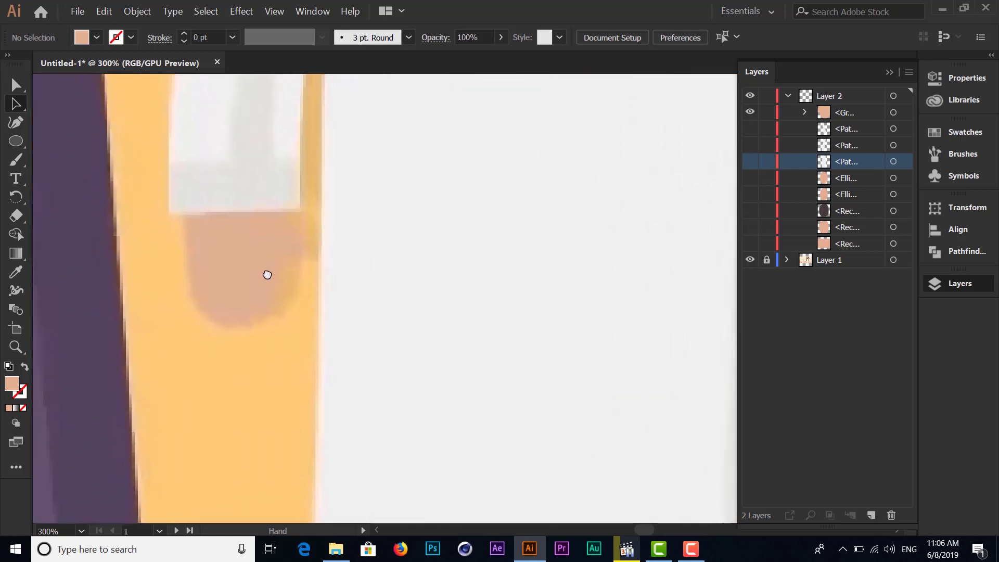
{"action": "scroll", "coordinate": [312, 274], "scroll_direction": "right", "scroll_amount": 1}
{"action": "scroll", "coordinate": [323, 271], "scroll_direction": "right", "scroll_amount": 2}
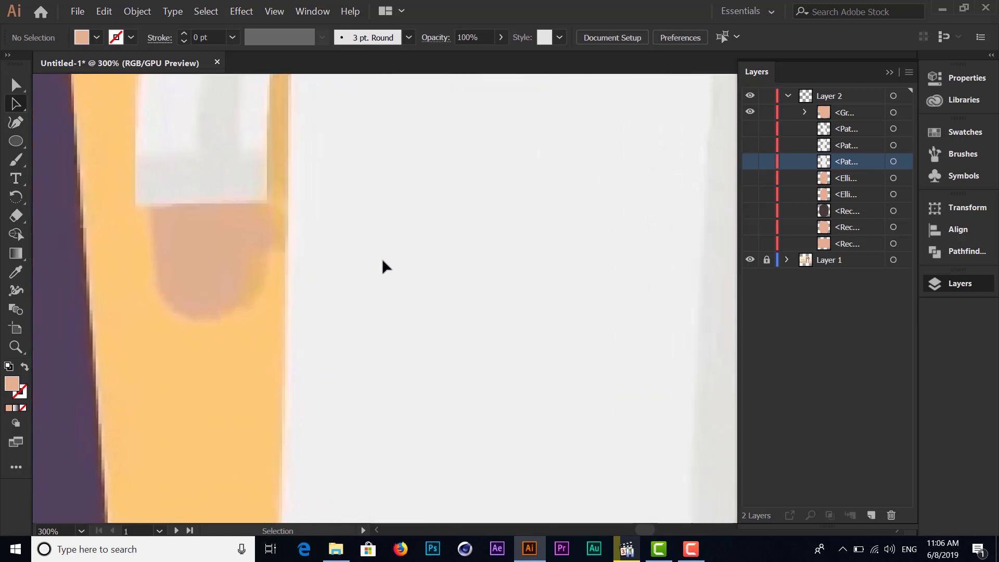
{"action": "scroll", "coordinate": [313, 270], "scroll_direction": "right", "scroll_amount": 4}
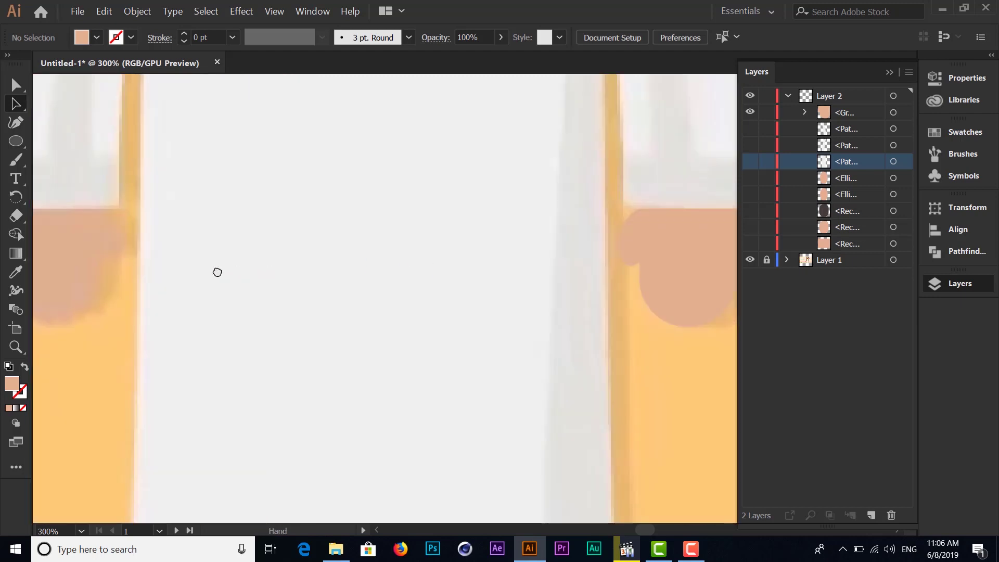
{"action": "scroll", "coordinate": [286, 270], "scroll_direction": "right", "scroll_amount": 4}
{"action": "left_click", "coordinate": [486, 247]}
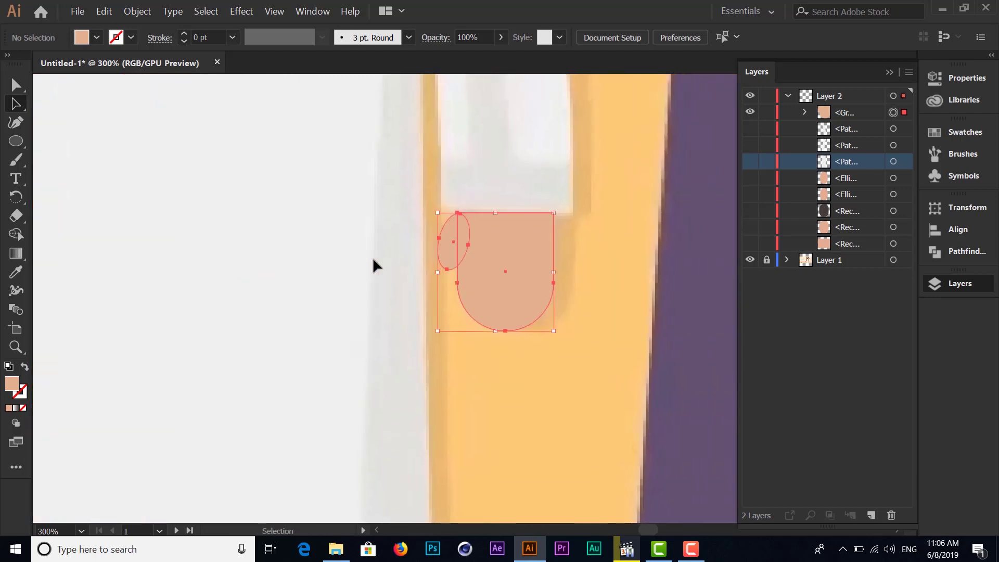
Make a mirrored copy of the hand group across the vertical axis.
{"action": "right_click", "coordinate": [478, 261]}
{"action": "mouse_move", "coordinate": [515, 373]}
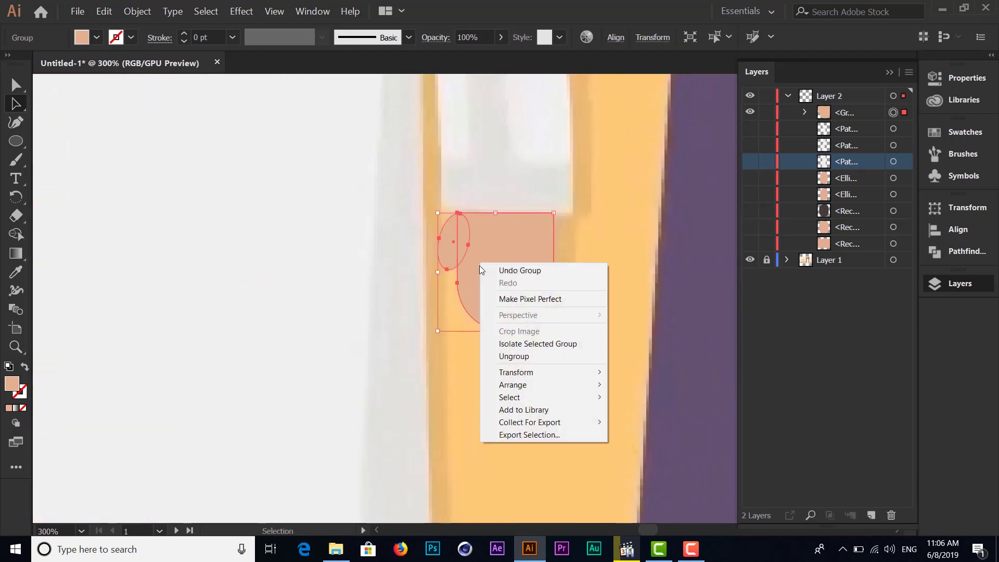
{"action": "left_click", "coordinate": [655, 412]}
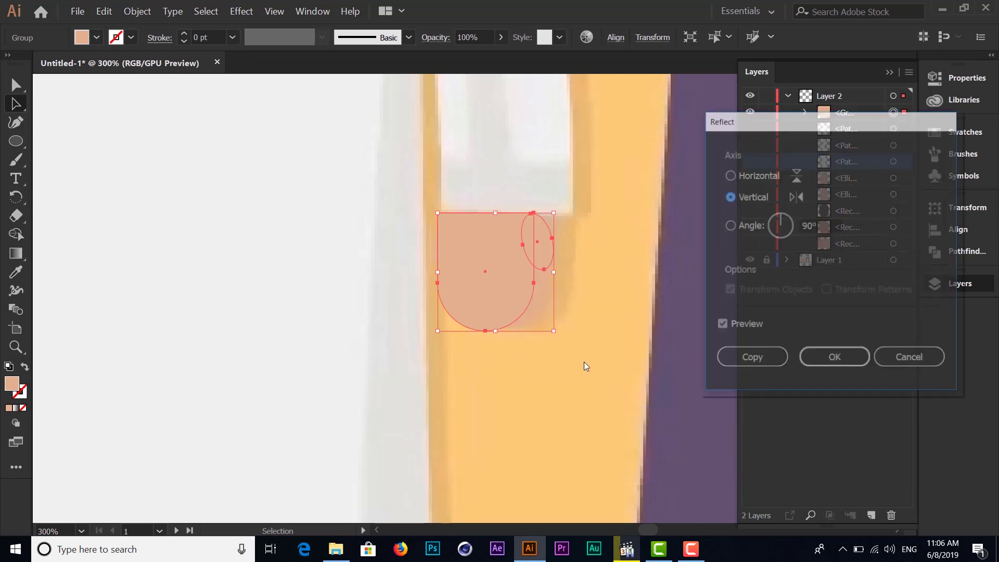
{"action": "left_click", "coordinate": [729, 175]}
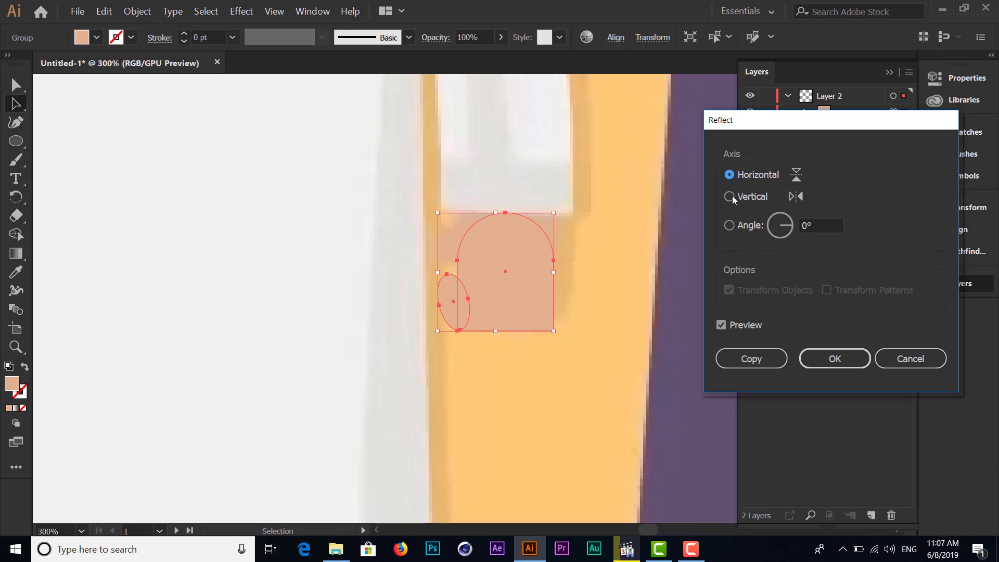
{"action": "left_click", "coordinate": [731, 196]}
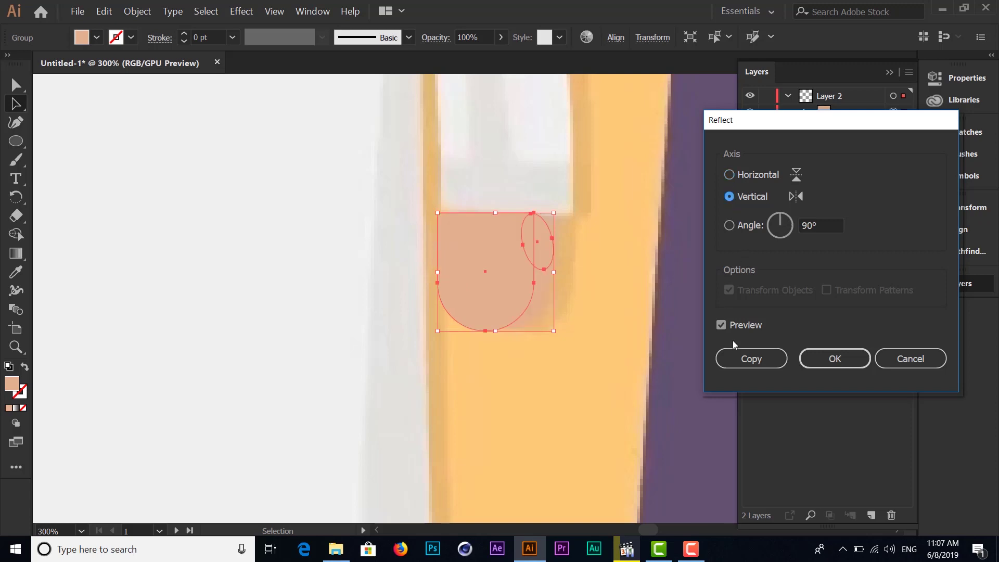
{"action": "left_click", "coordinate": [761, 363]}
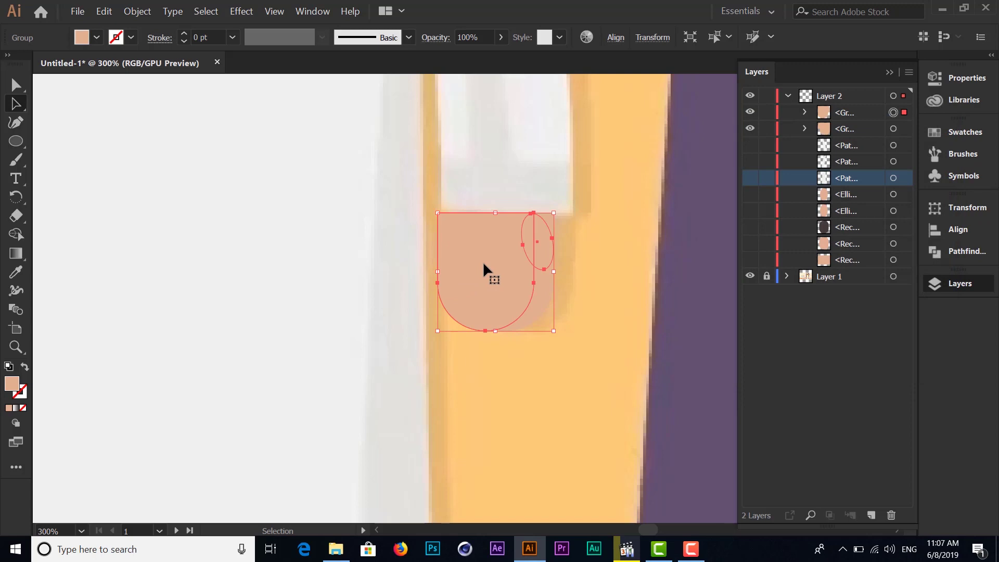
Move the mirrored hand copy onto the figure's other reference hand.
{"action": "left_click_drag", "start_coordinate": [495, 257], "coordinate": [158, 257]}
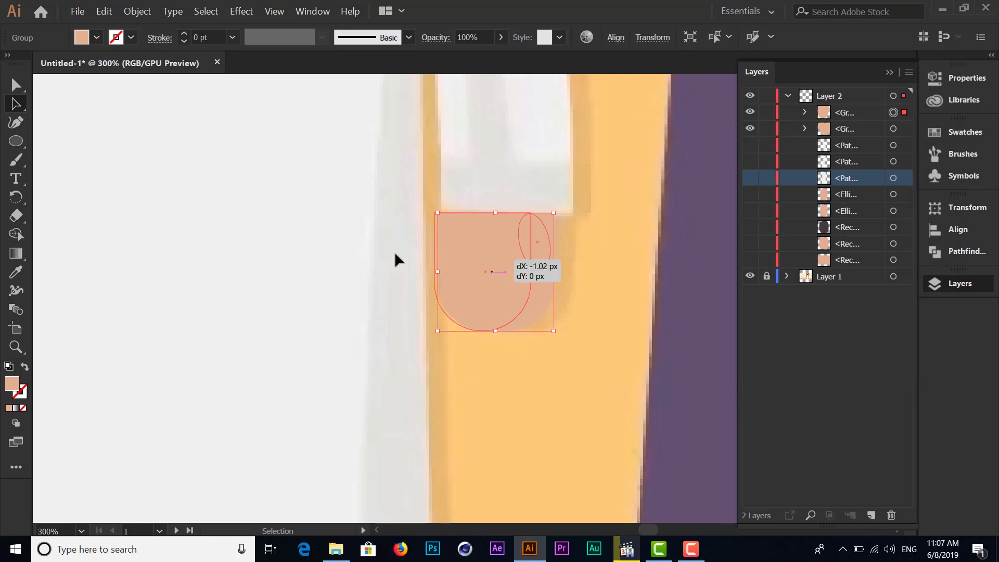
{"action": "left_click_drag", "start_coordinate": [191, 175], "coordinate": [401, 208]}
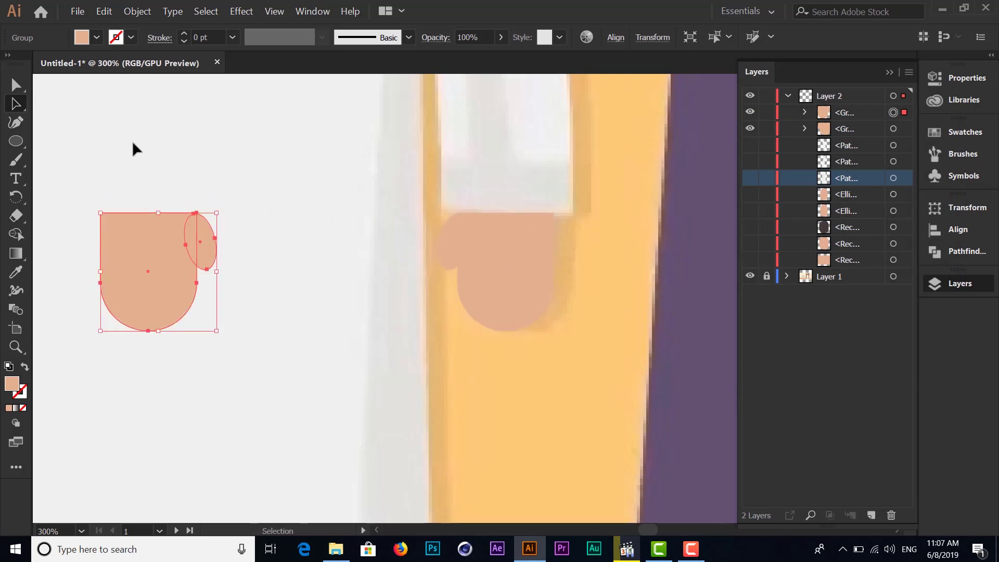
{"action": "left_click_drag", "start_coordinate": [131, 142], "coordinate": [577, 188]}
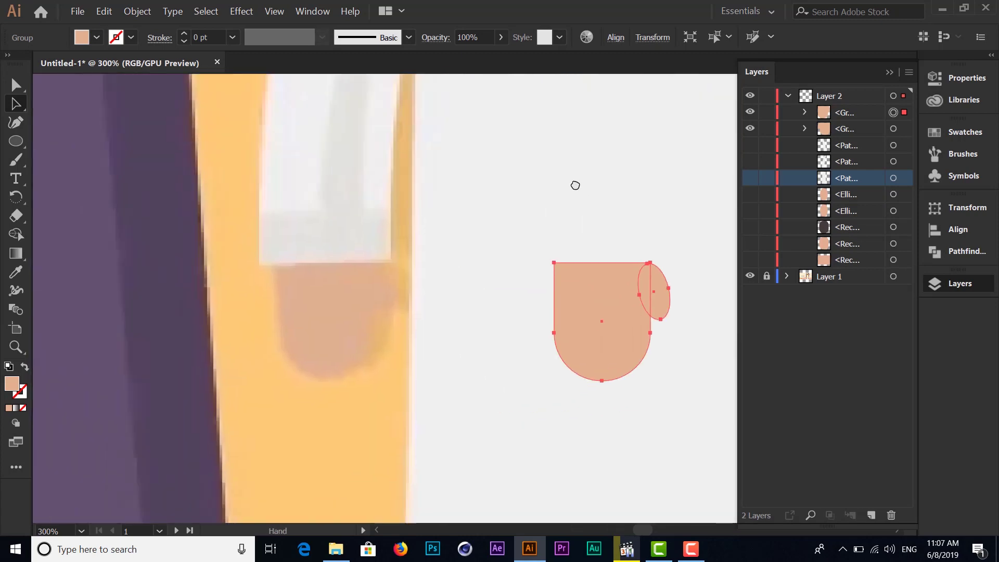
{"action": "mouse_move", "coordinate": [589, 310]}
{"action": "left_mouse_down"}
{"action": "mouse_move", "coordinate": [448, 291]}
{"action": "mouse_move", "coordinate": [324, 289]}
{"action": "mouse_move", "coordinate": [314, 301]}
{"action": "left_mouse_up"}
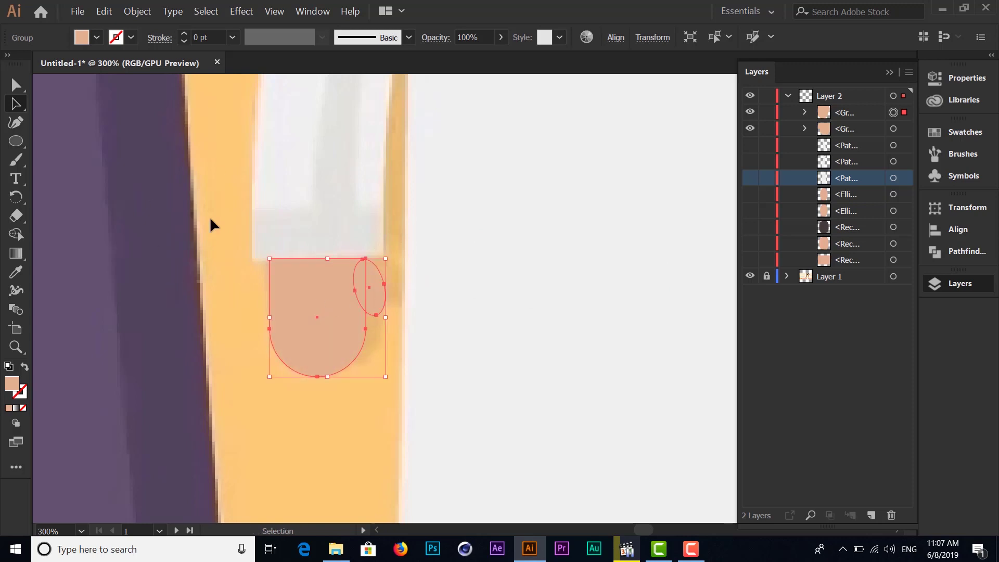
{"action": "left_click", "coordinate": [311, 383]}
{"action": "left_click", "coordinate": [318, 308]}
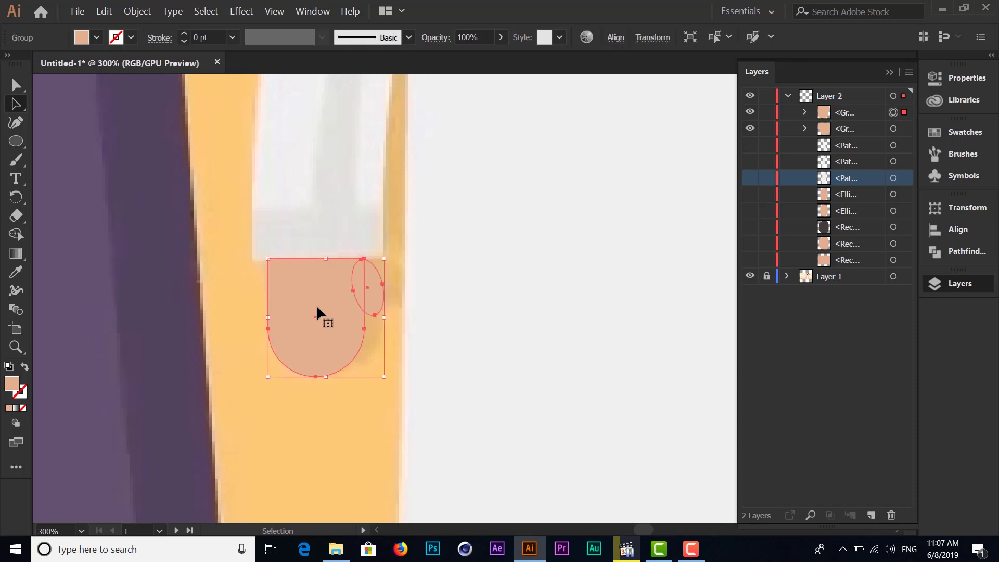
{"action": "left_click", "coordinate": [72, 285]}
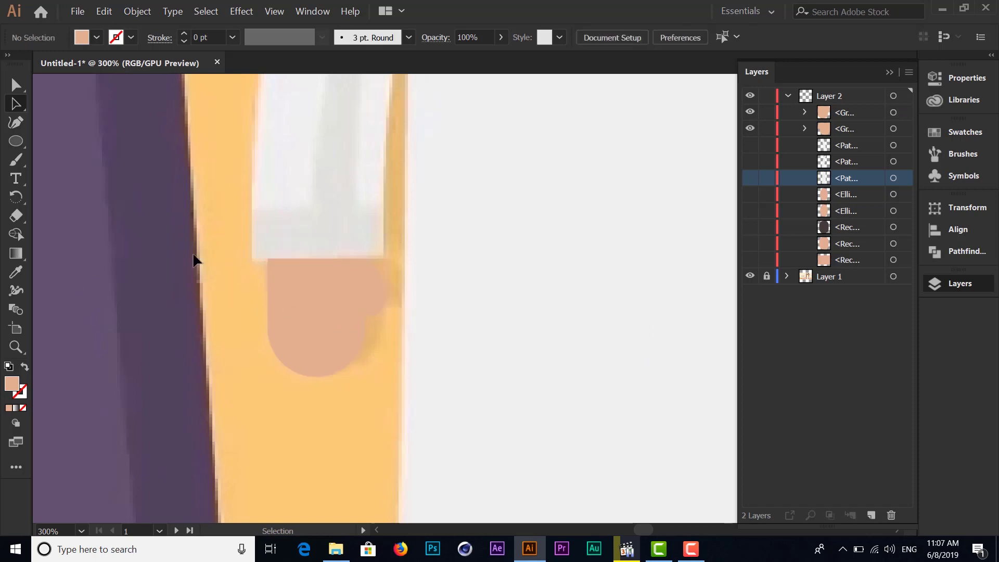
Unhide the Path, Ellipse and Rectangle rows in Layer 2 and zoom in on the hands.
{"action": "left_click_drag", "start_coordinate": [757, 146], "coordinate": [753, 261]}
{"action": "scroll", "coordinate": [507, 232], "scroll_direction": "down", "scroll_amount": 1}
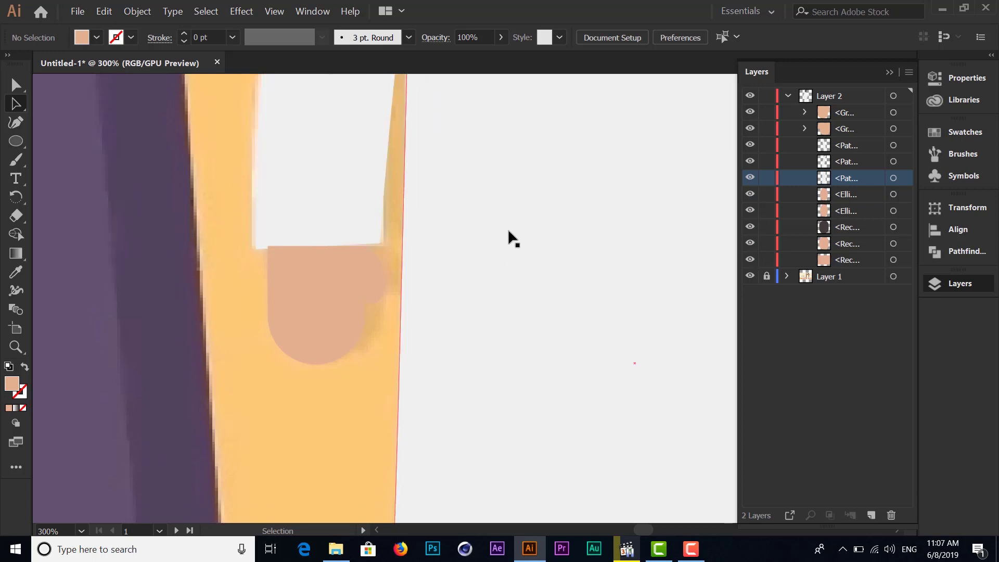
{"action": "key", "text": "ctrl+minus"}
{"action": "key", "text": "ctrl+minus"}
{"action": "key", "text": "ctrl+minus"}
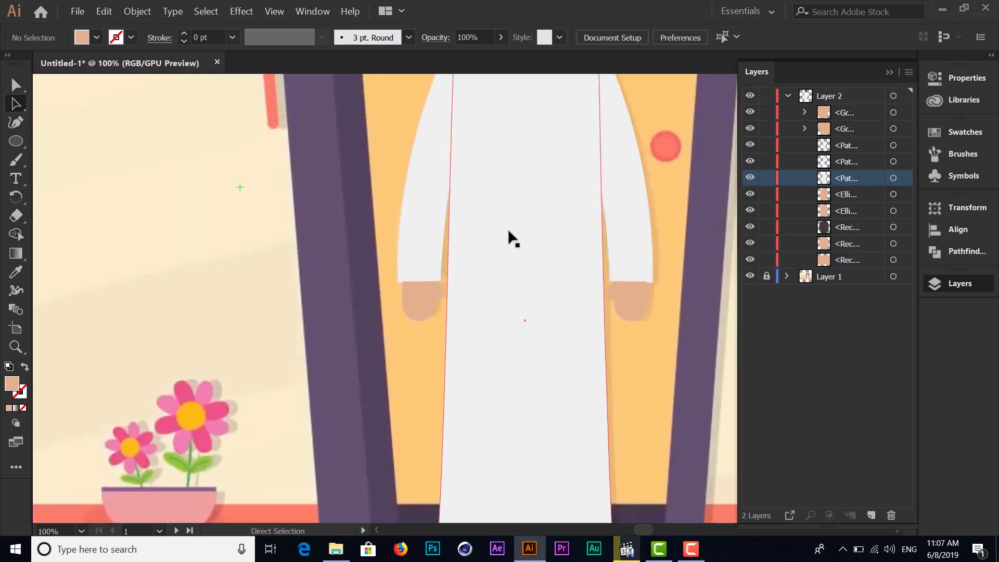
{"action": "left_click_drag", "start_coordinate": [589, 245], "coordinate": [480, 201]}
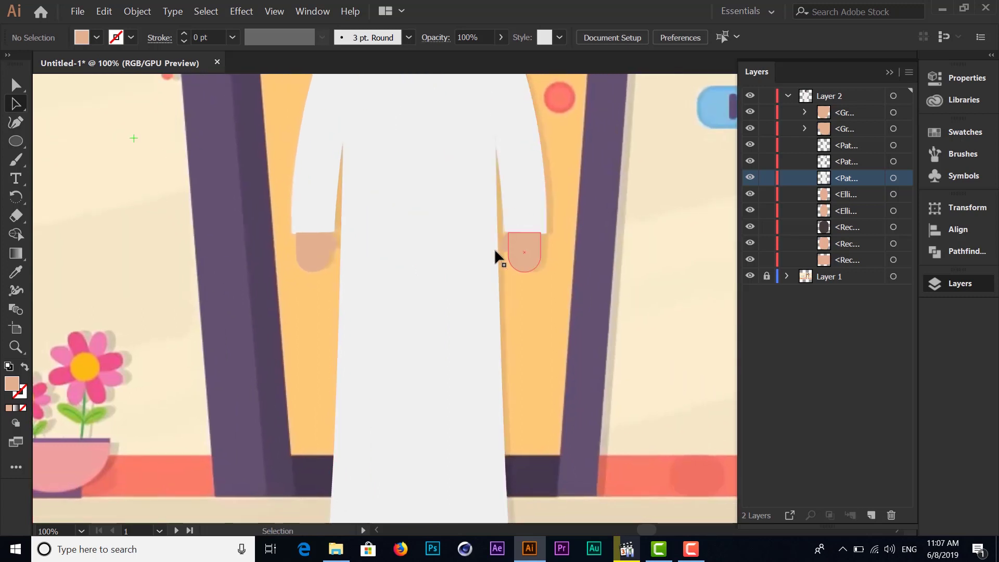
{"action": "key", "text": "ctrl+plus"}
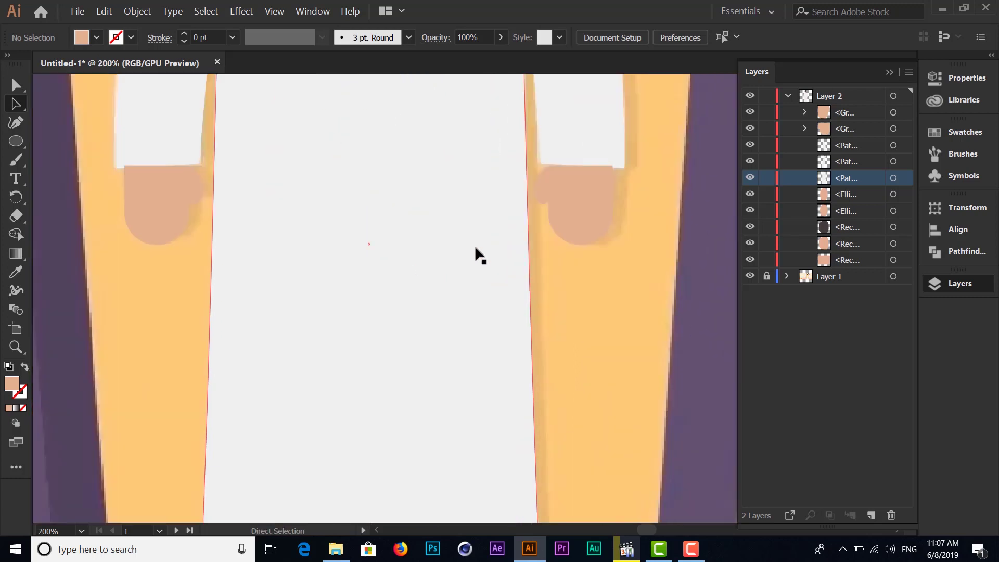
Select the right hand group to check it, then deselect and scroll down the figure.
{"action": "left_click", "coordinate": [584, 204]}
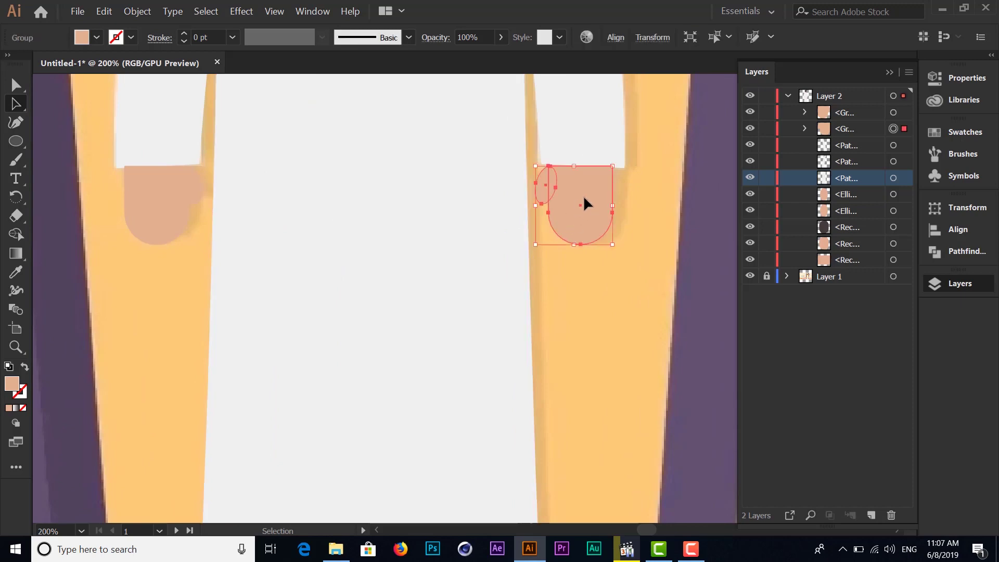
{"action": "left_click", "coordinate": [620, 147]}
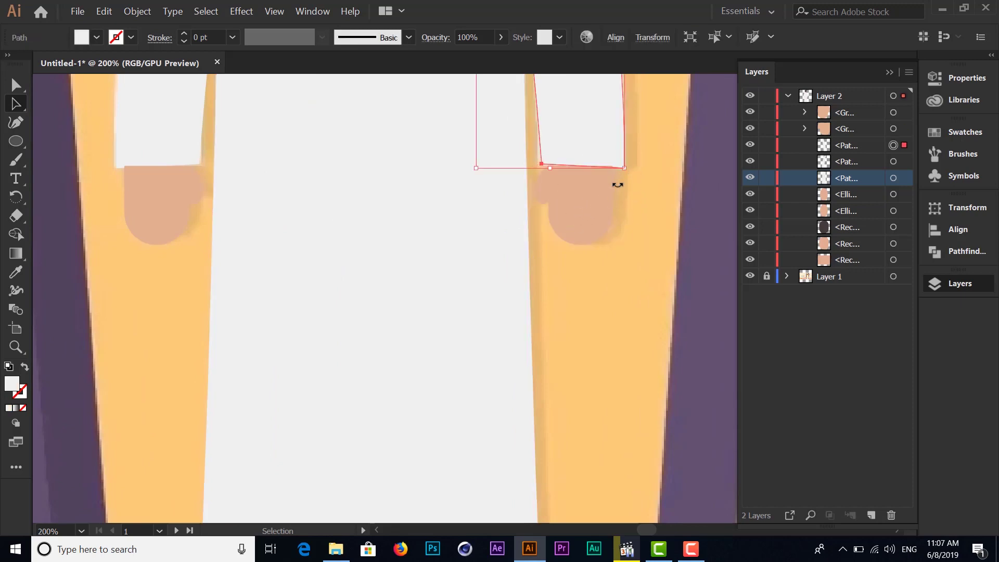
{"action": "left_click", "coordinate": [588, 196]}
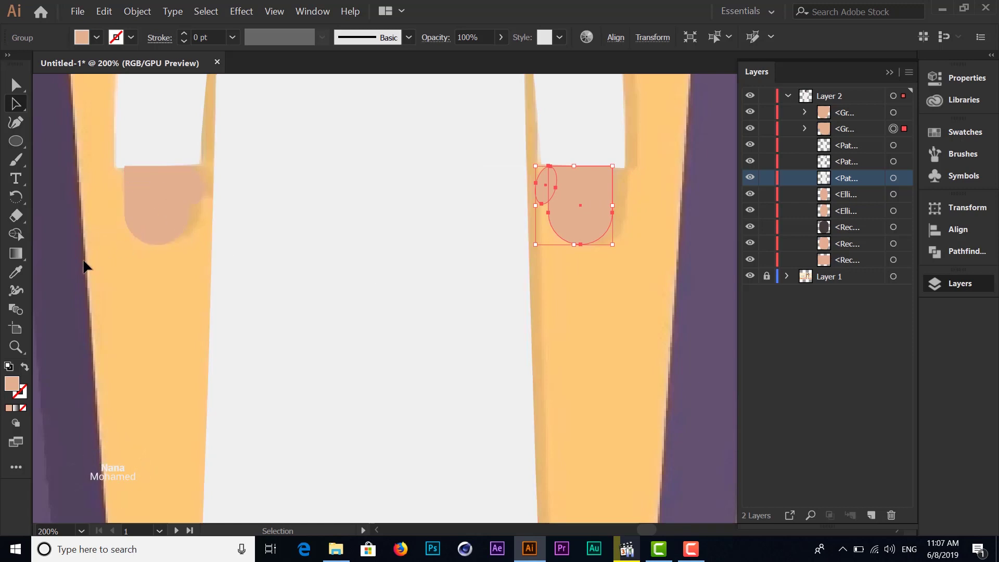
{"action": "left_click", "coordinate": [432, 253]}
{"action": "scroll", "coordinate": [406, 258], "scroll_direction": "down", "scroll_amount": 3}
{"action": "scroll", "coordinate": [359, 252], "scroll_direction": "down", "scroll_amount": 3}
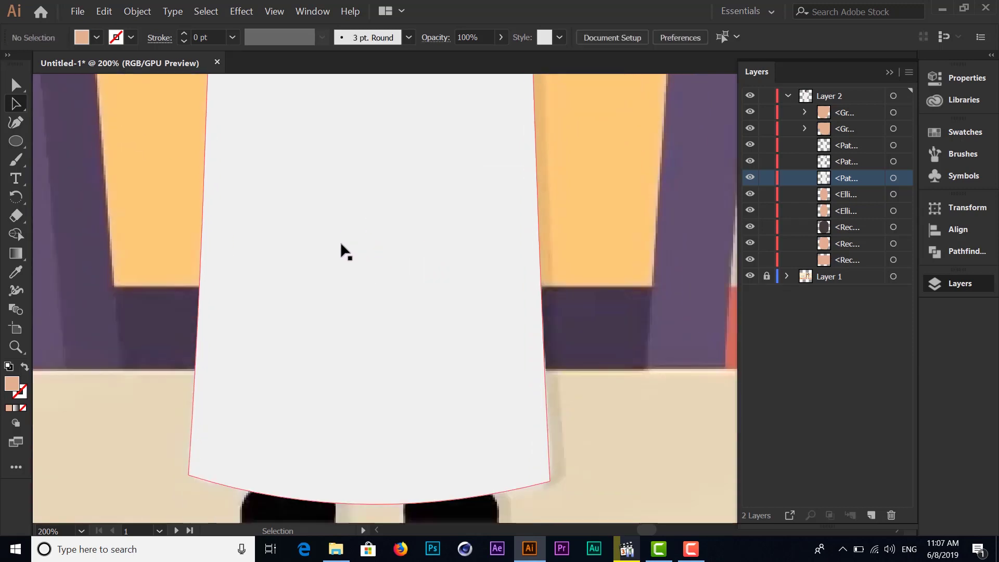
{"action": "scroll", "coordinate": [340, 247], "scroll_direction": "down", "scroll_amount": 2}
{"action": "scroll", "coordinate": [312, 261], "scroll_direction": "down", "scroll_amount": 1}
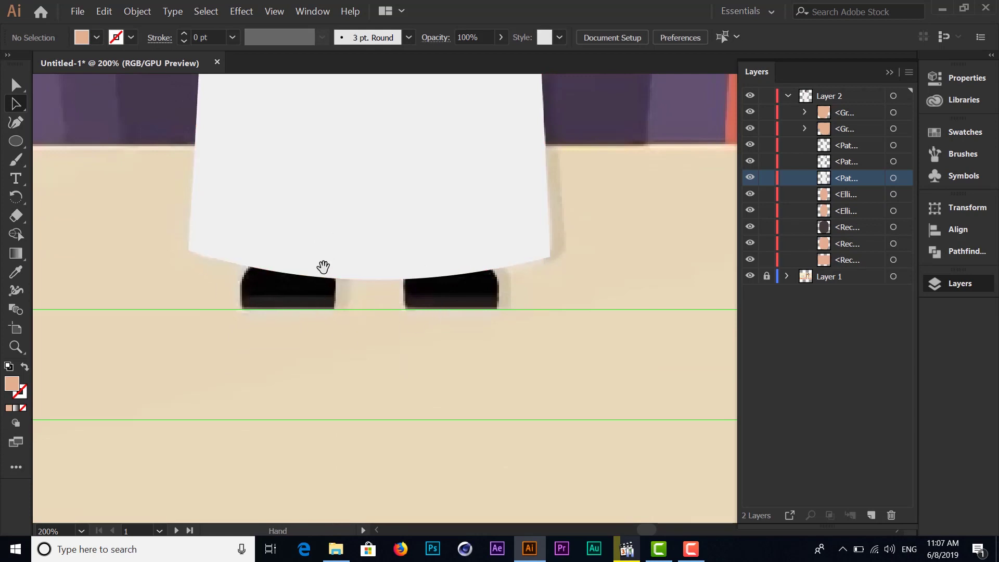
{"action": "scroll", "coordinate": [324, 268], "scroll_direction": "down", "scroll_amount": 2}
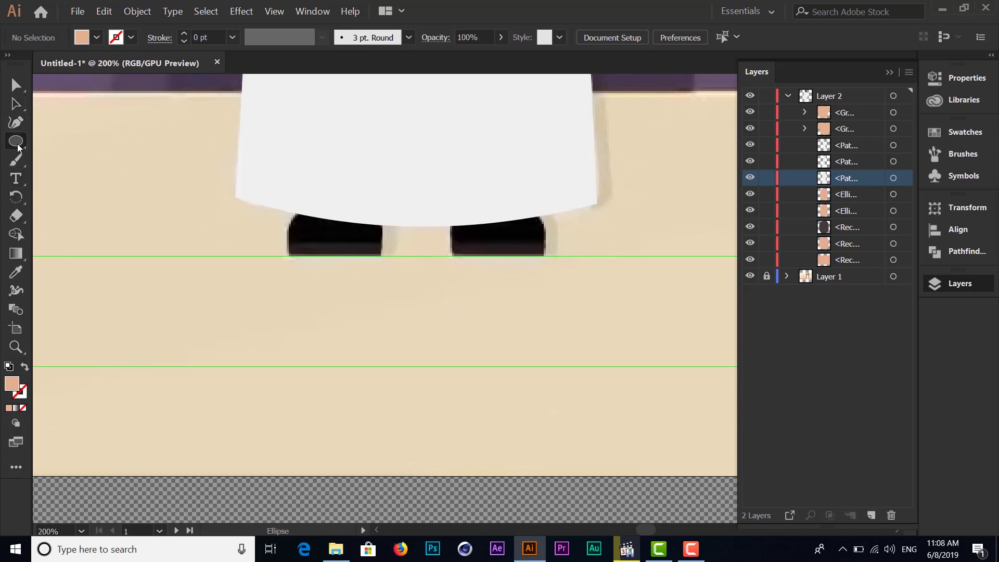
Draw a rectangle covering the left foot and nudge it down slightly.
{"action": "left_click_drag", "start_coordinate": [19, 148], "coordinate": [94, 150]}
{"action": "left_click_drag", "start_coordinate": [297, 214], "coordinate": [381, 253]}
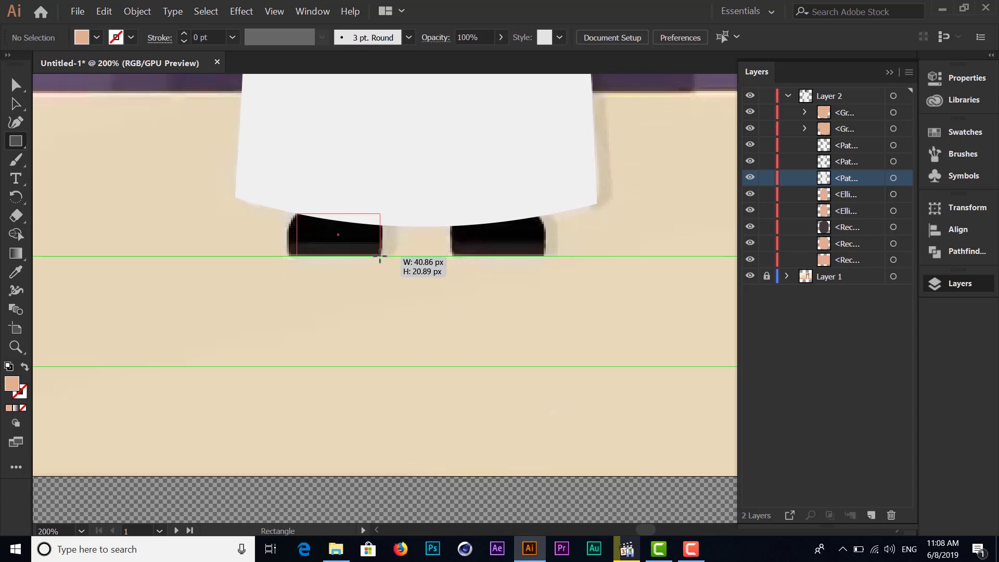
{"action": "left_click_drag", "start_coordinate": [380, 255], "coordinate": [383, 255]}
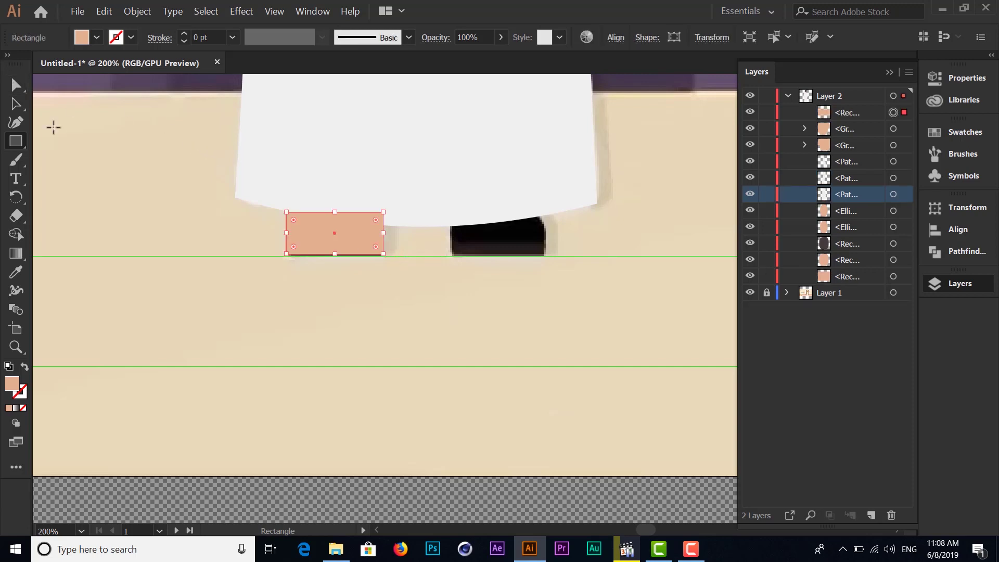
{"action": "key", "text": "Down"}
{"action": "key", "text": "Down"}
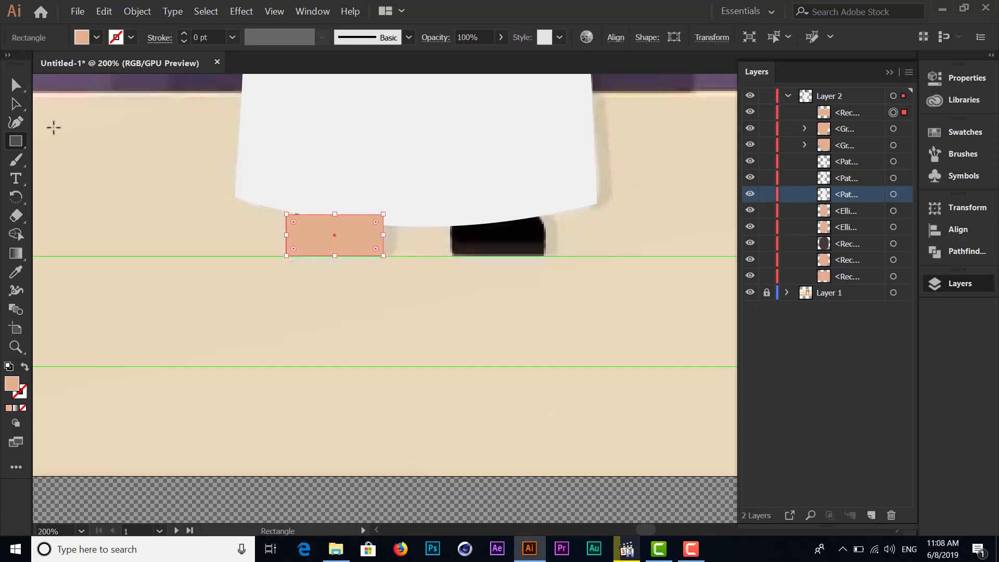
Set the rectangle's fill to None and round its top-left corner with the live-corner widget.
{"action": "left_click", "coordinate": [16, 104]}
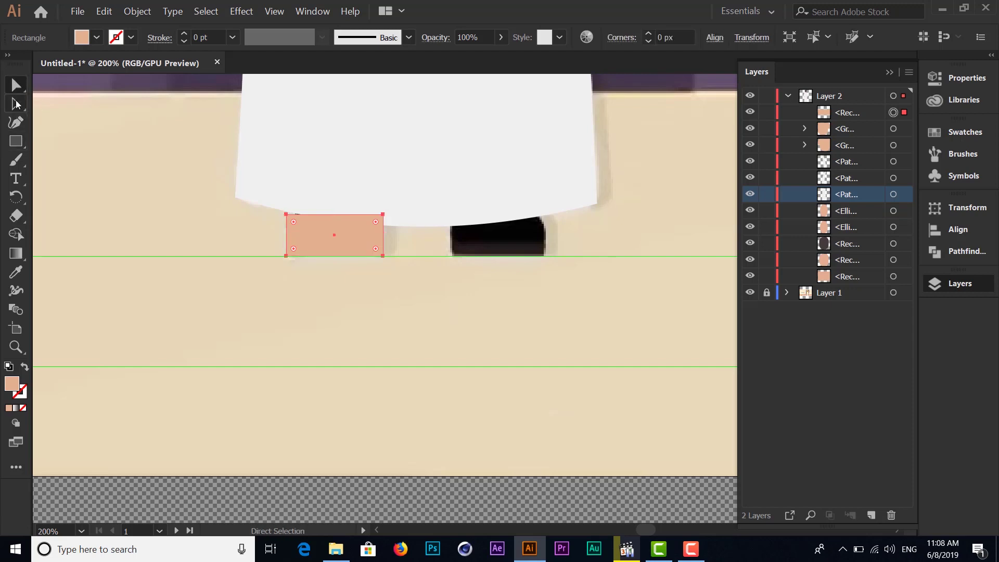
{"action": "left_click", "coordinate": [17, 85]}
{"action": "left_click", "coordinate": [96, 37]}
{"action": "left_click", "coordinate": [10, 63]}
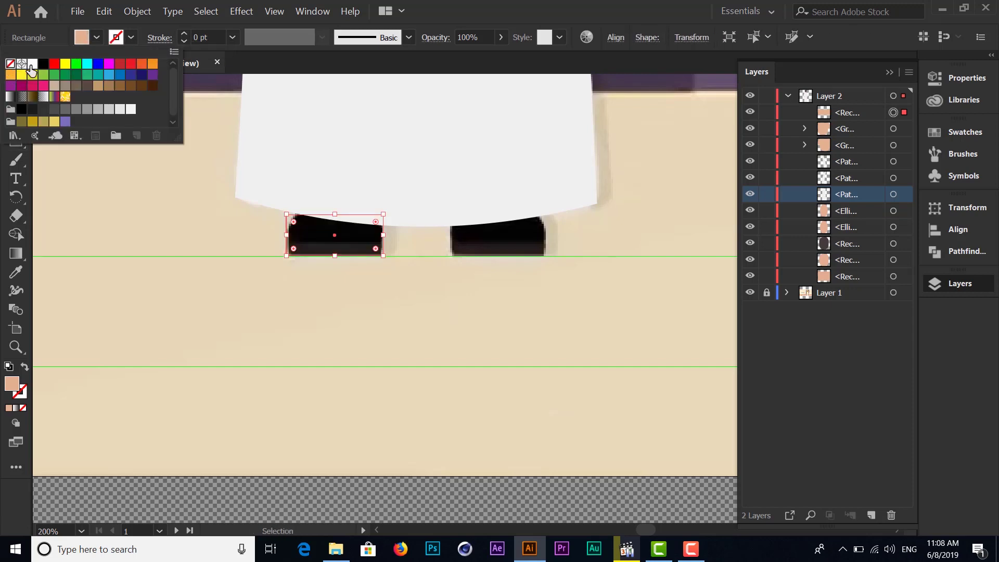
{"action": "left_click", "coordinate": [92, 185]}
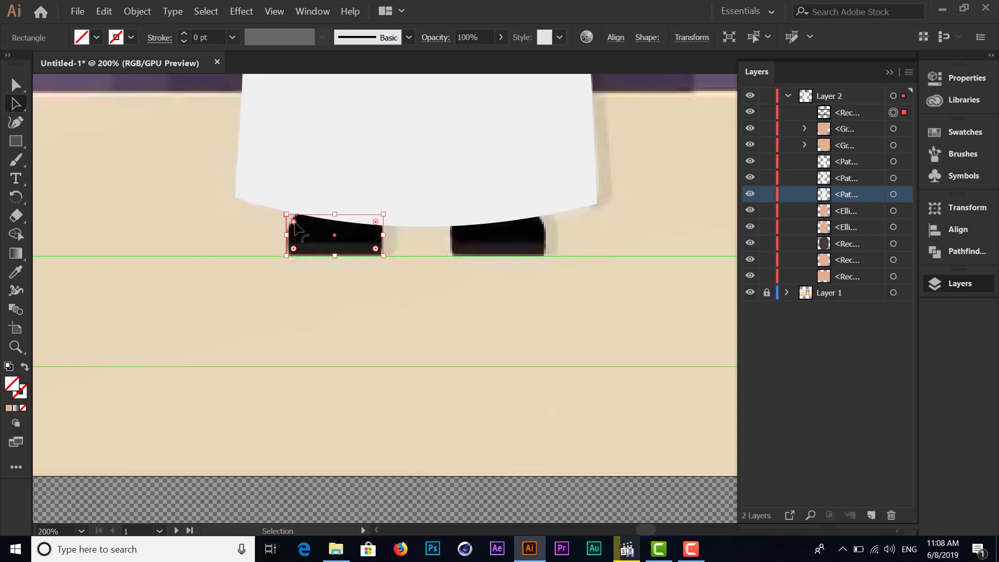
{"action": "mouse_move", "coordinate": [294, 223]}
{"action": "left_mouse_down"}
{"action": "mouse_move", "coordinate": [309, 231]}
{"action": "mouse_move", "coordinate": [289, 235]}
{"action": "left_mouse_up"}
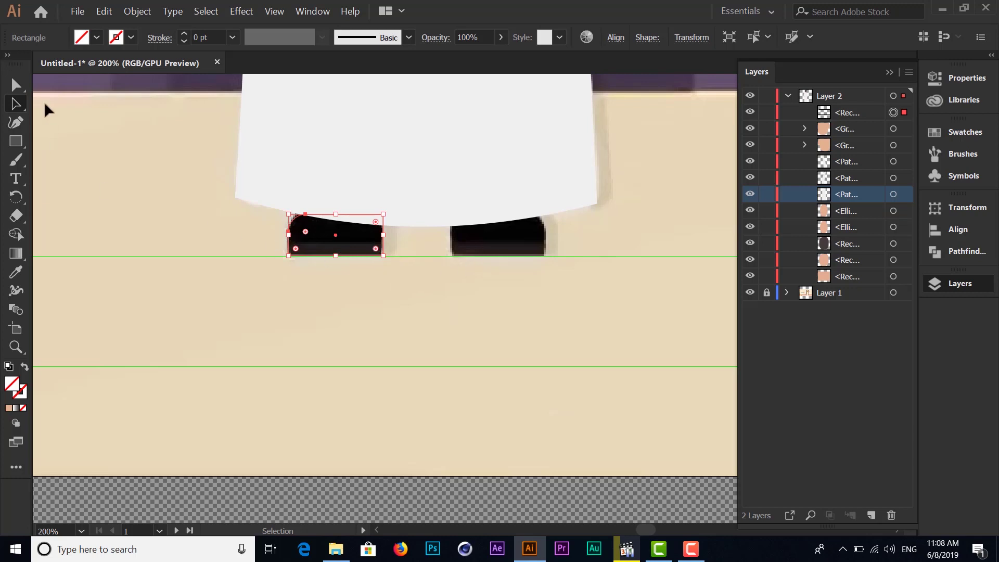
{"action": "left_click", "coordinate": [16, 272]}
Fill the shoe with the reference black and move it to the bottom of Layer 2.
{"action": "left_click", "coordinate": [292, 234]}
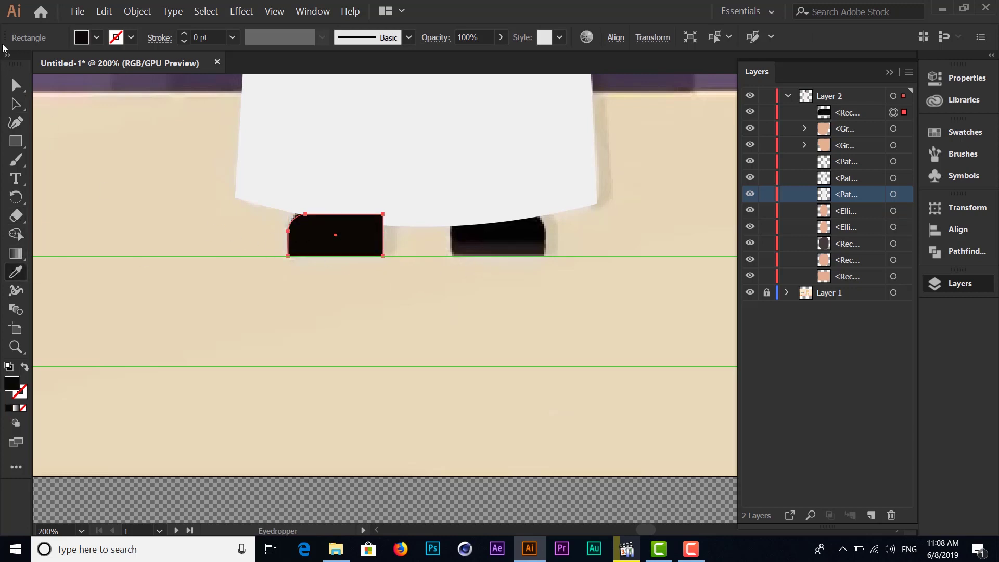
{"action": "left_click", "coordinate": [16, 83]}
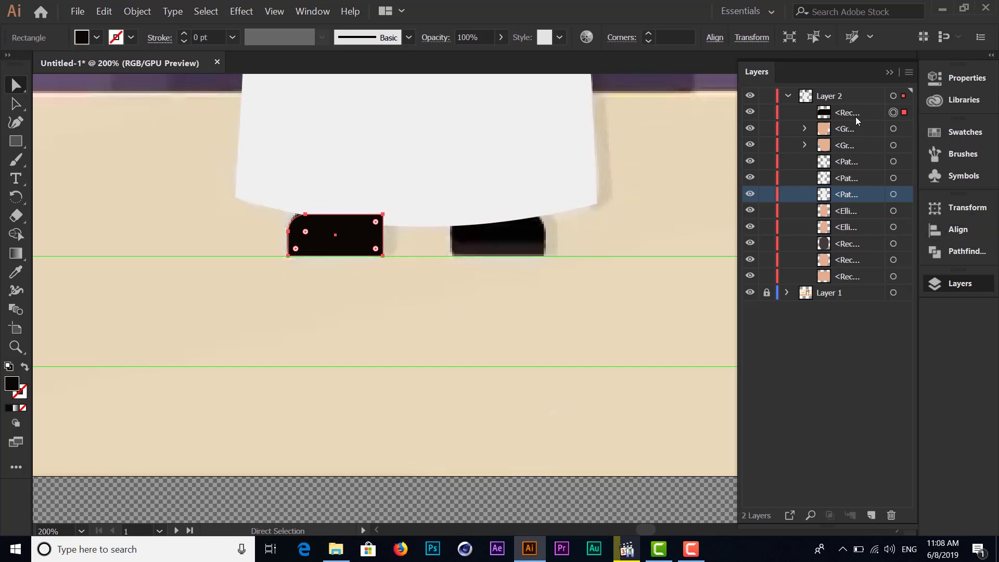
{"action": "left_click_drag", "start_coordinate": [846, 114], "coordinate": [848, 281]}
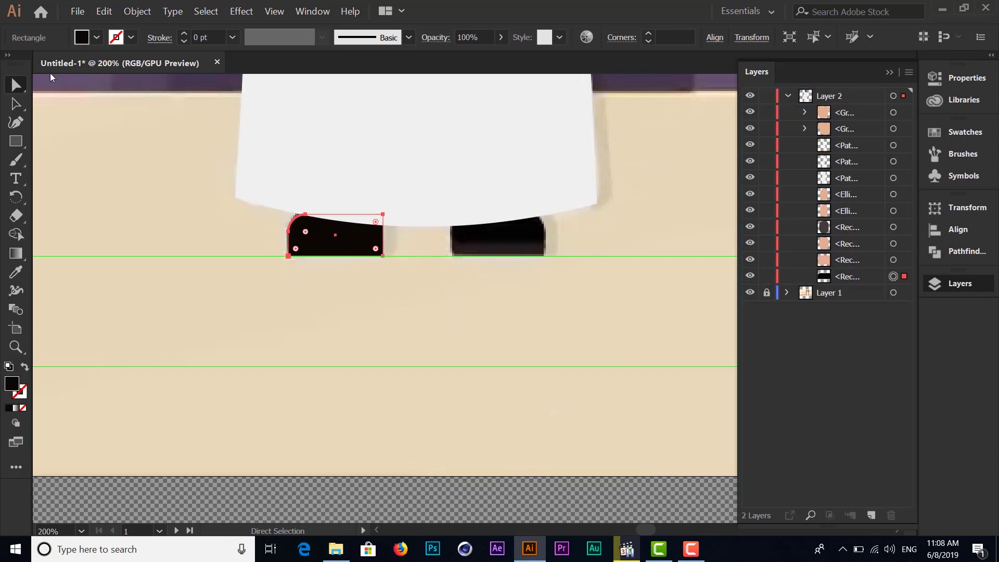
Make a vertically reflected copy of the shoe and place it over the right foot.
{"action": "left_click", "coordinate": [15, 103]}
{"action": "right_click", "coordinate": [314, 237]}
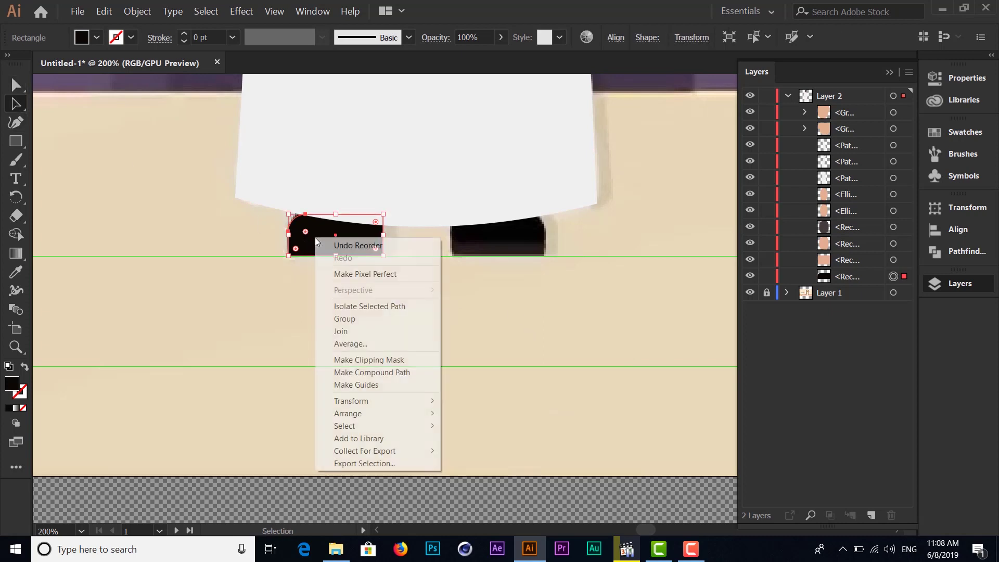
{"action": "mouse_move", "coordinate": [351, 400]}
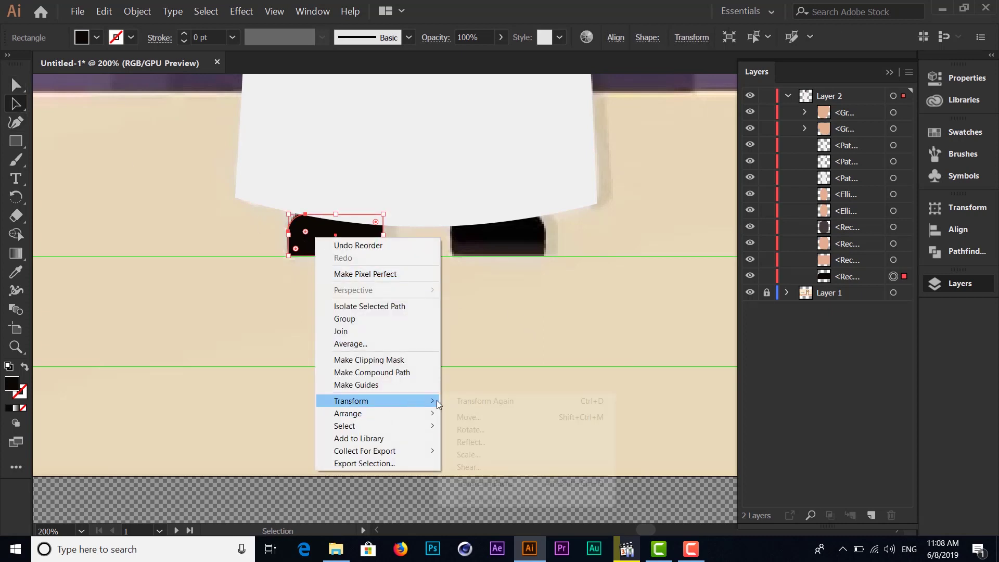
{"action": "left_click", "coordinate": [466, 442]}
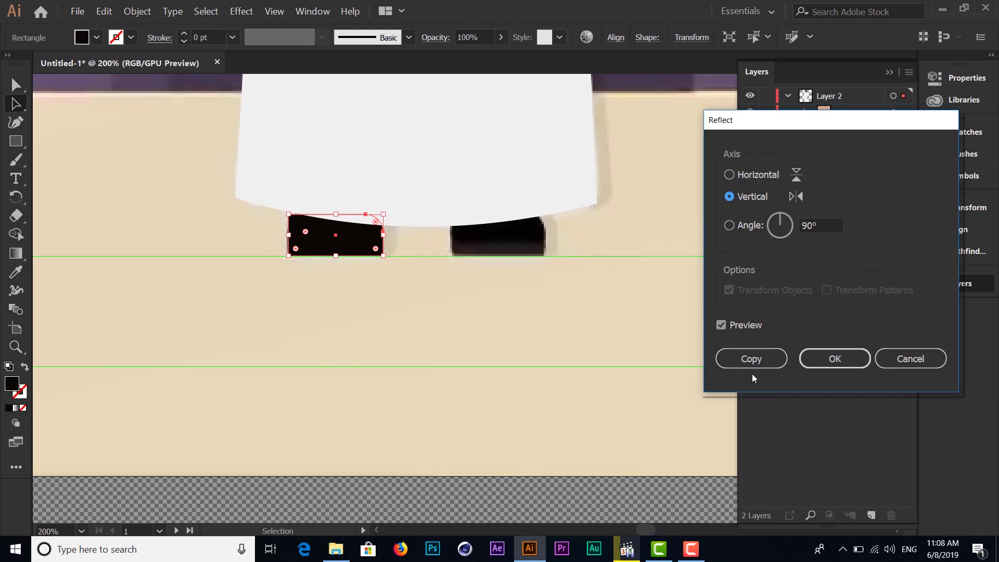
{"action": "left_click", "coordinate": [753, 359]}
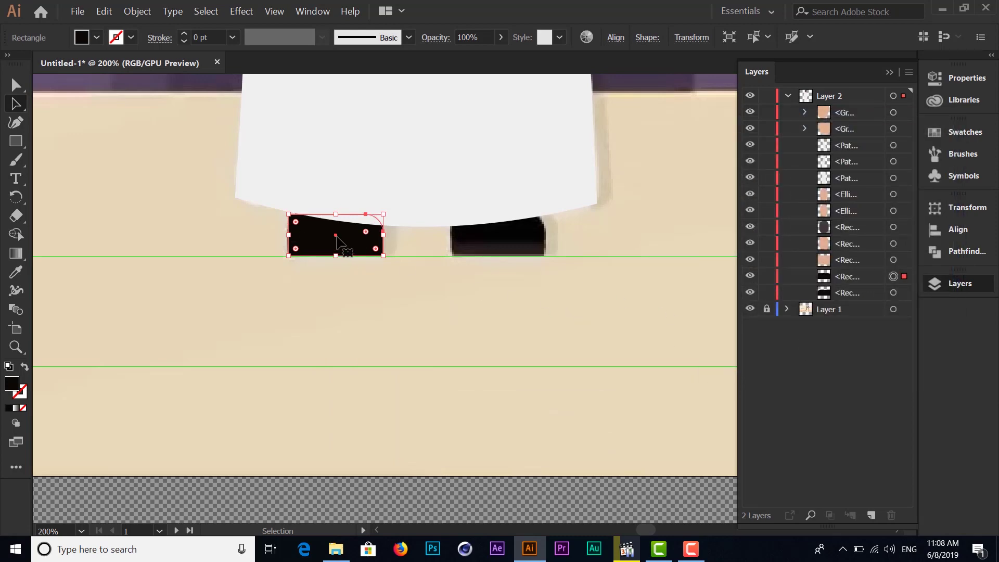
{"action": "left_click_drag", "start_coordinate": [337, 238], "coordinate": [496, 258]}
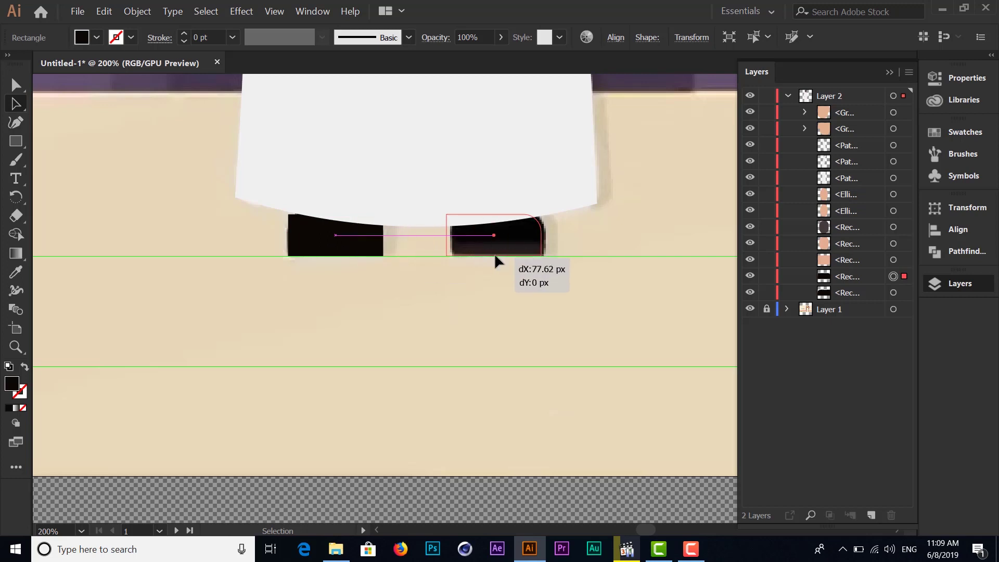
{"action": "left_click_drag", "start_coordinate": [495, 257], "coordinate": [495, 258]}
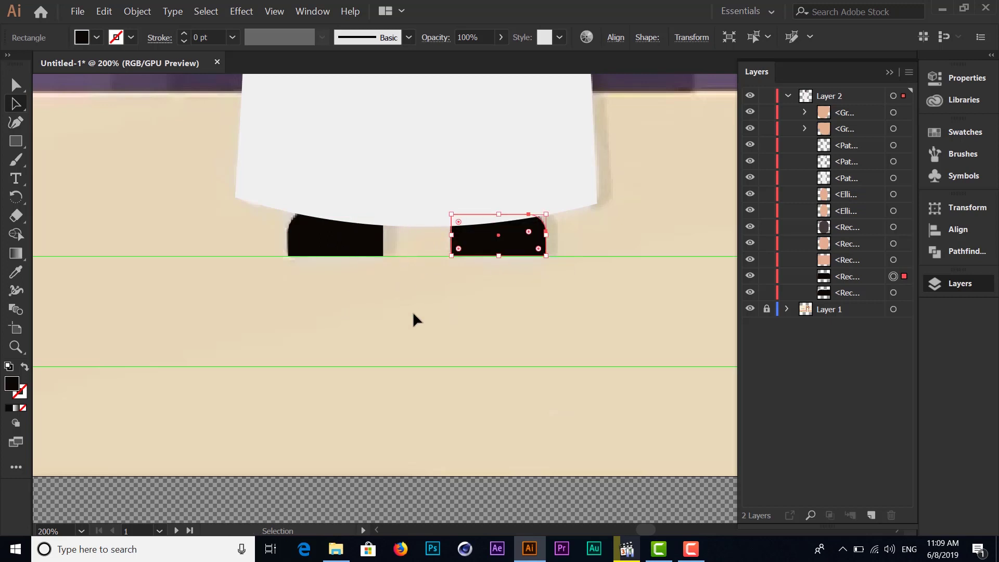
{"action": "left_click", "coordinate": [452, 318]}
{"action": "scroll", "coordinate": [420, 336], "scroll_direction": "up", "scroll_amount": 2}
Zoom out and pan to bring the whole traced character into view.
{"action": "scroll", "coordinate": [419, 335], "scroll_direction": "up", "scroll_amount": 3}
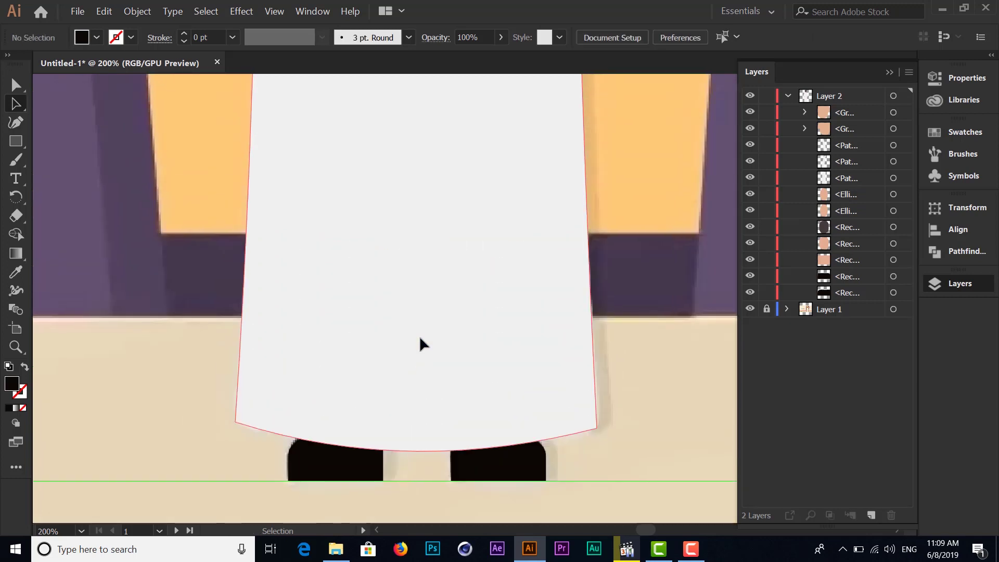
{"action": "scroll", "coordinate": [421, 339], "scroll_direction": "up", "scroll_amount": 2}
{"action": "scroll", "coordinate": [420, 338], "scroll_direction": "up", "scroll_amount": 2}
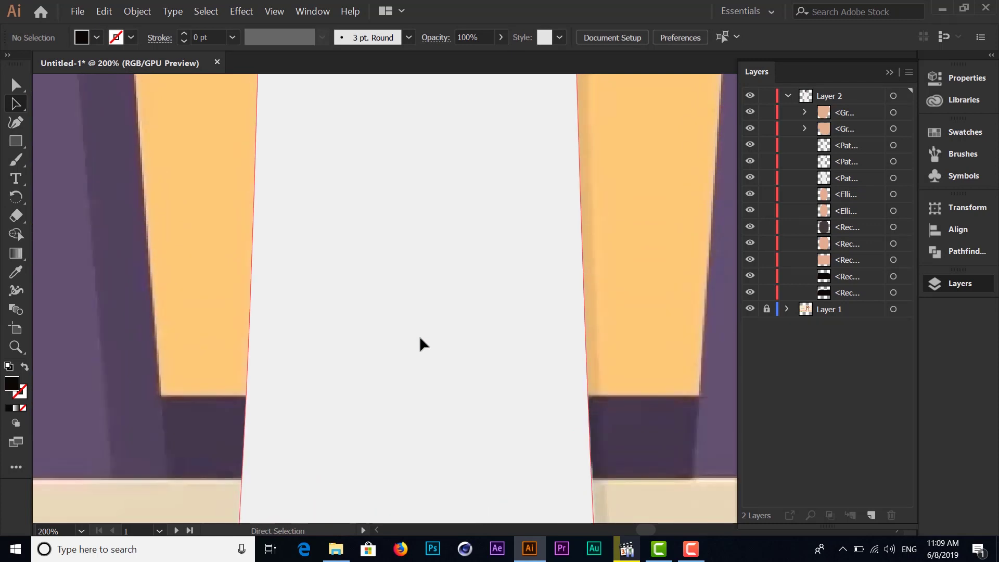
{"action": "key", "text": "ctrl+minus"}
{"action": "key", "text": "ctrl+minus"}
{"action": "key", "text": "ctrl+minus"}
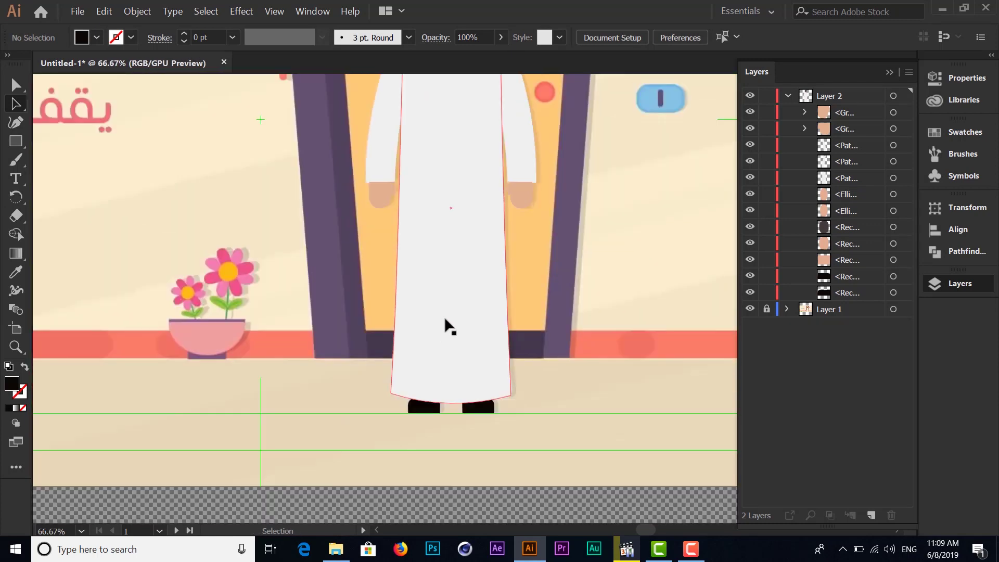
{"action": "left_click_drag", "start_coordinate": [488, 243], "coordinate": [443, 336]}
{"action": "left_click_drag", "start_coordinate": [449, 252], "coordinate": [419, 320]}
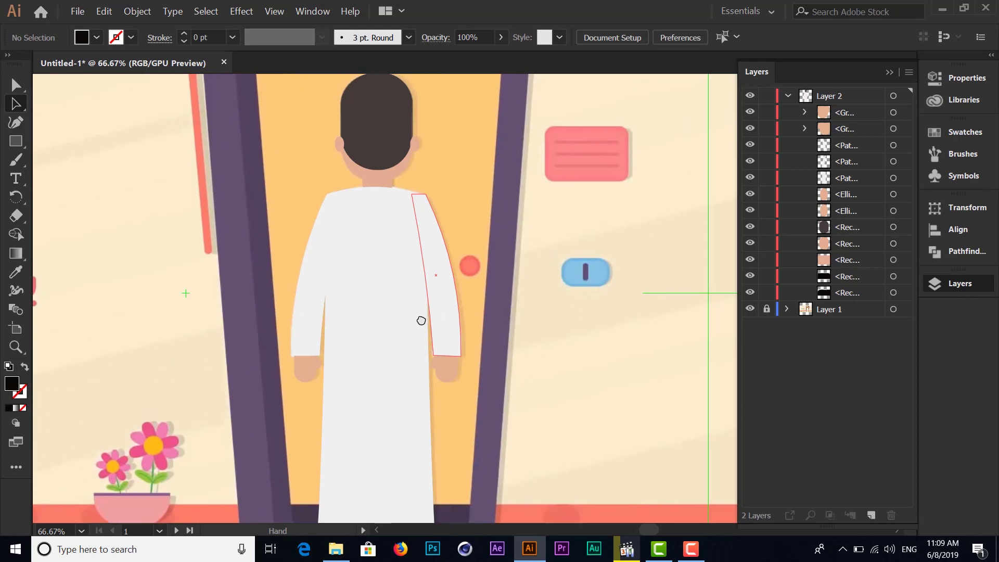
{"action": "mouse_move", "coordinate": [399, 247]}
{"action": "left_mouse_down"}
{"action": "mouse_move", "coordinate": [408, 263]}
{"action": "mouse_move", "coordinate": [410, 211]}
{"action": "left_mouse_up"}
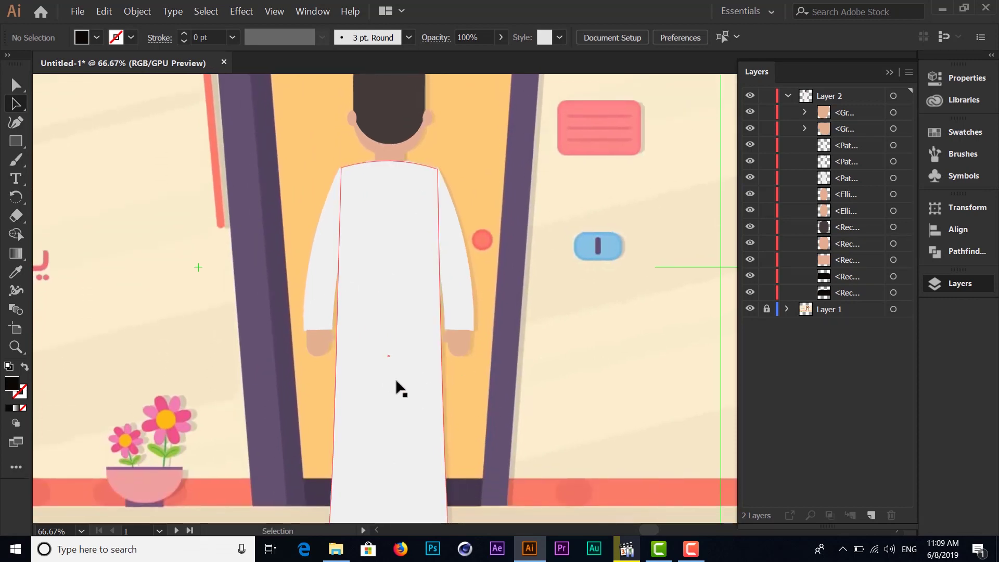
{"action": "scroll", "coordinate": [417, 376], "scroll_direction": "down", "scroll_amount": 2}
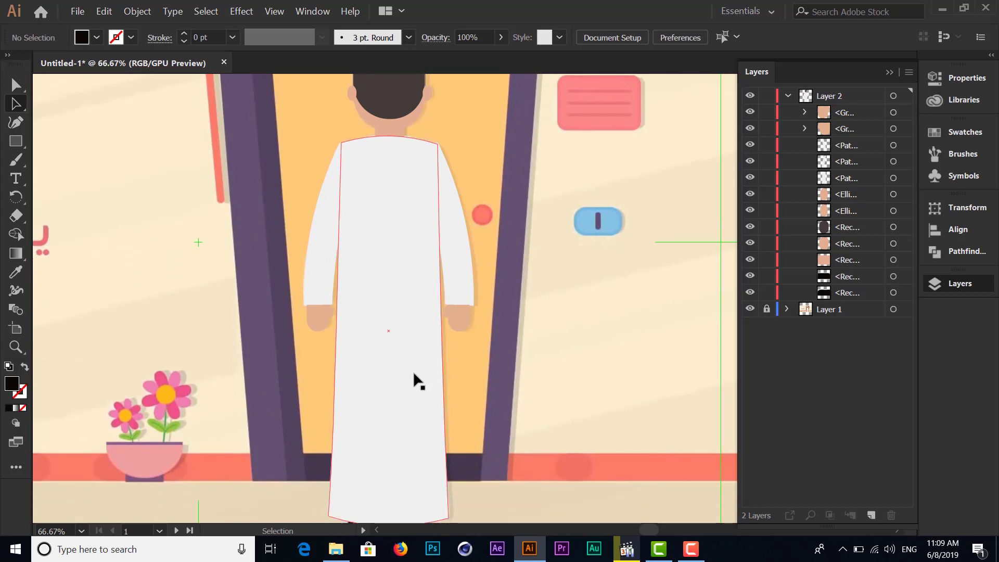
Collapse Layer 2, target it to select all its artwork, and scroll to check the figure.
{"action": "left_click", "coordinate": [788, 95]}
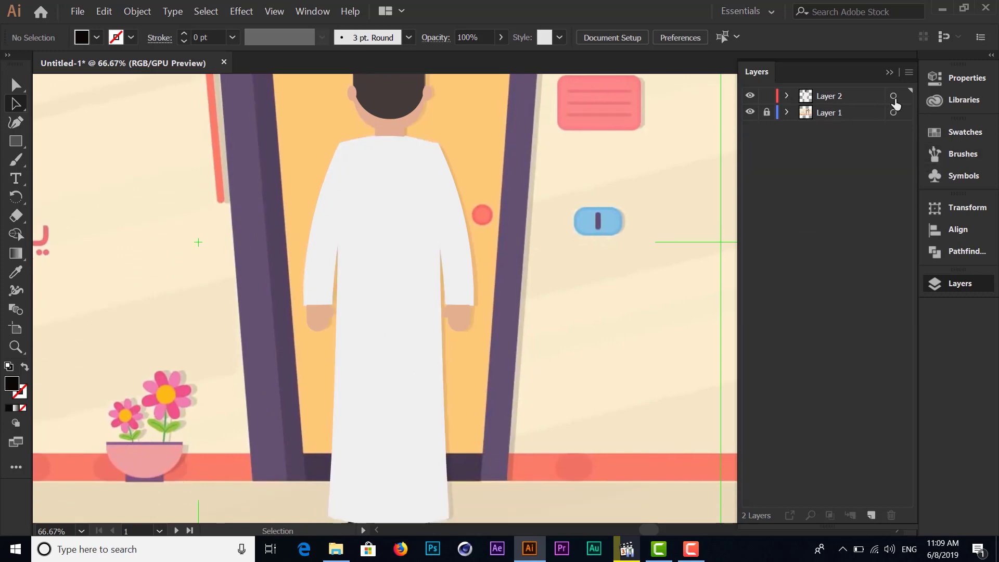
{"action": "left_click", "coordinate": [787, 96]}
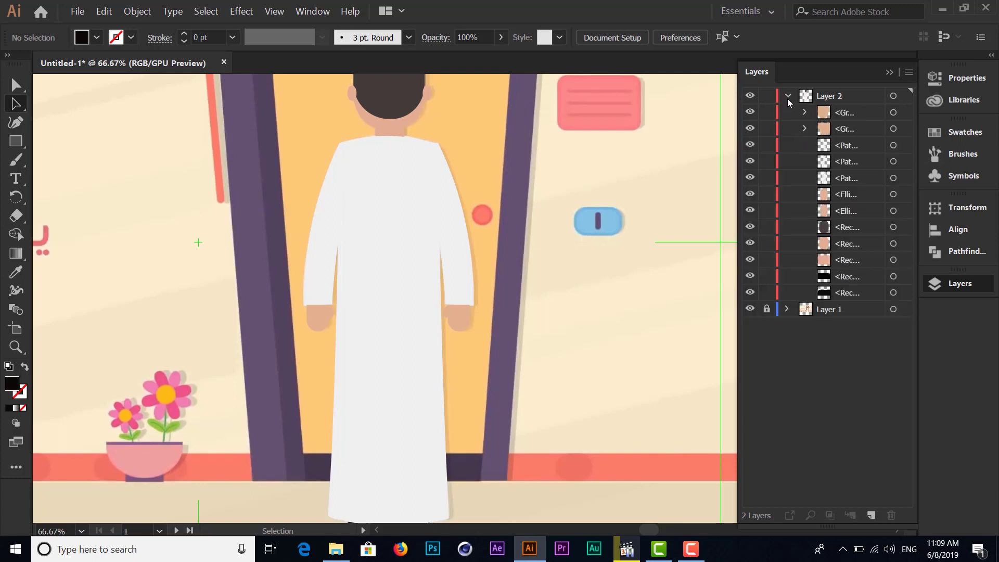
{"action": "left_click", "coordinate": [788, 97]}
{"action": "left_click", "coordinate": [820, 97]}
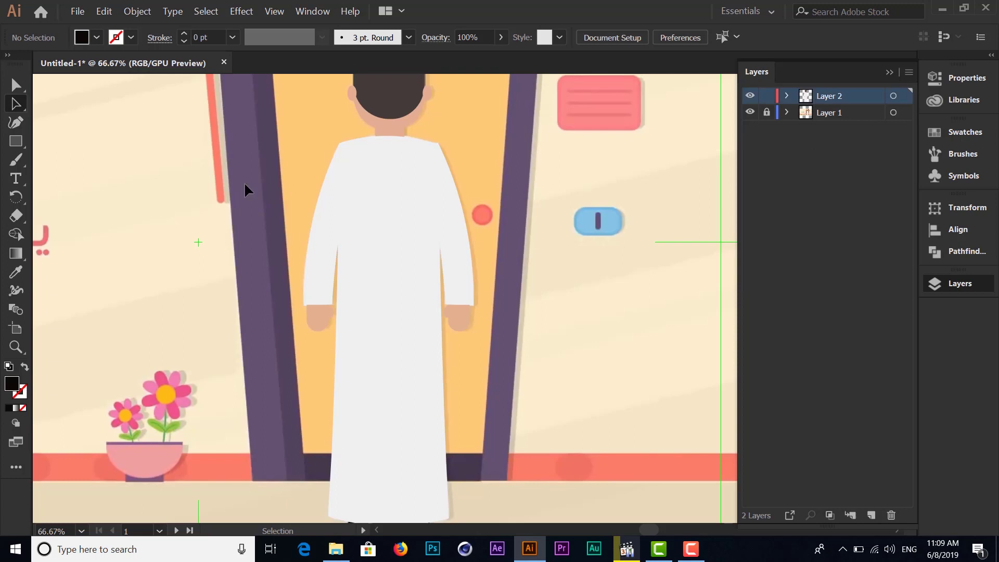
{"action": "left_click", "coordinate": [894, 96]}
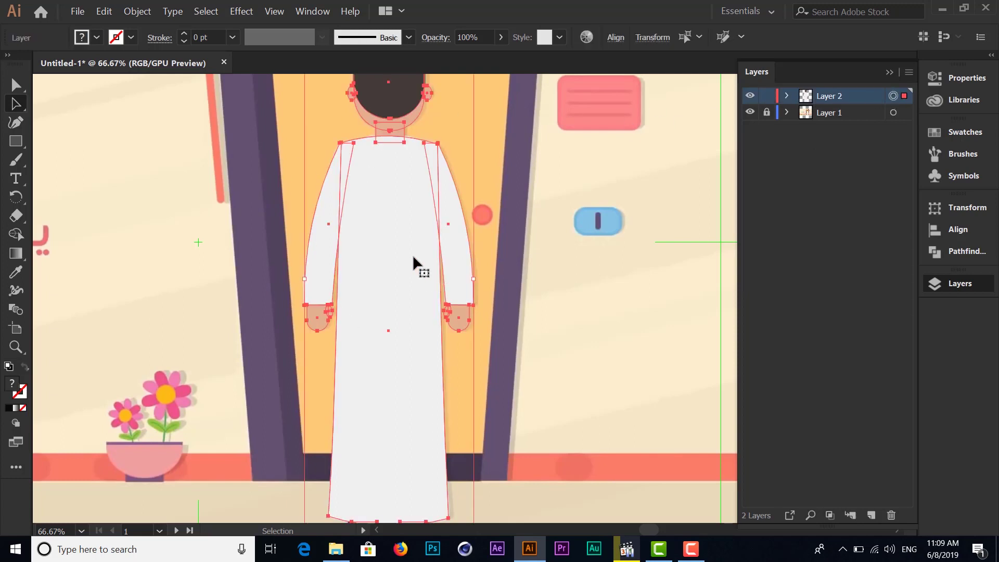
{"action": "scroll", "coordinate": [412, 265], "scroll_direction": "up", "scroll_amount": 1}
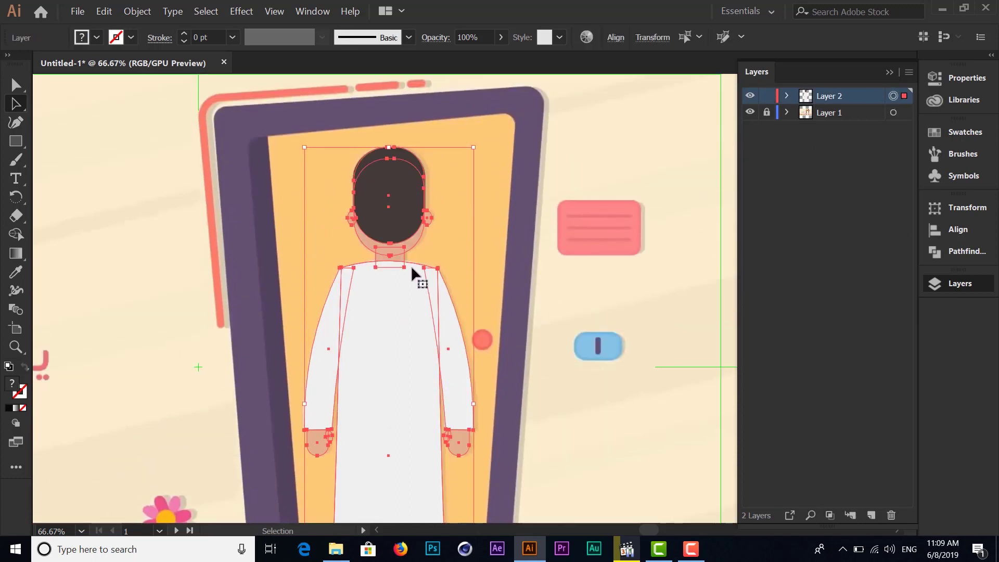
{"action": "scroll", "coordinate": [412, 268], "scroll_direction": "down", "scroll_amount": 2}
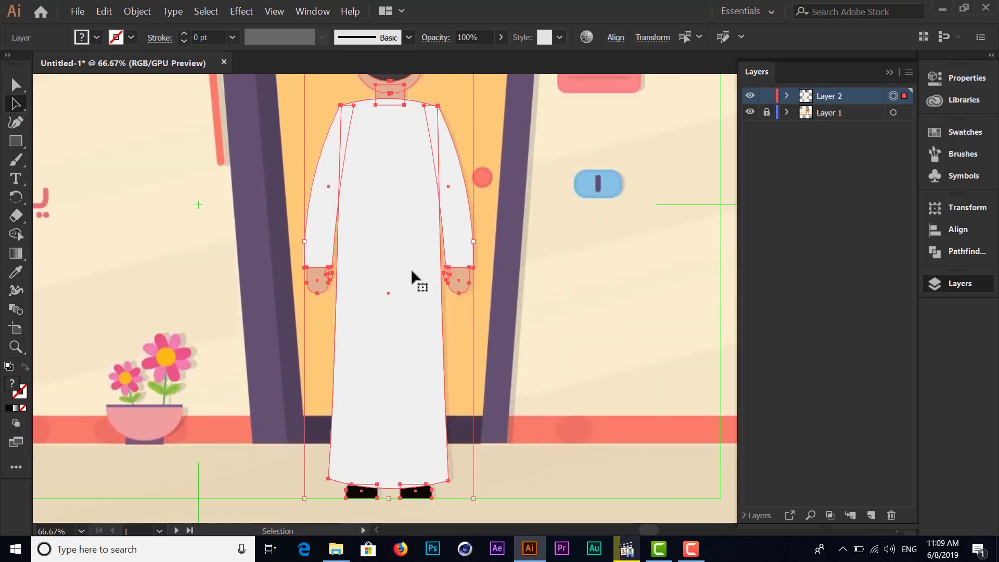
{"action": "scroll", "coordinate": [411, 268], "scroll_direction": "down", "scroll_amount": 2}
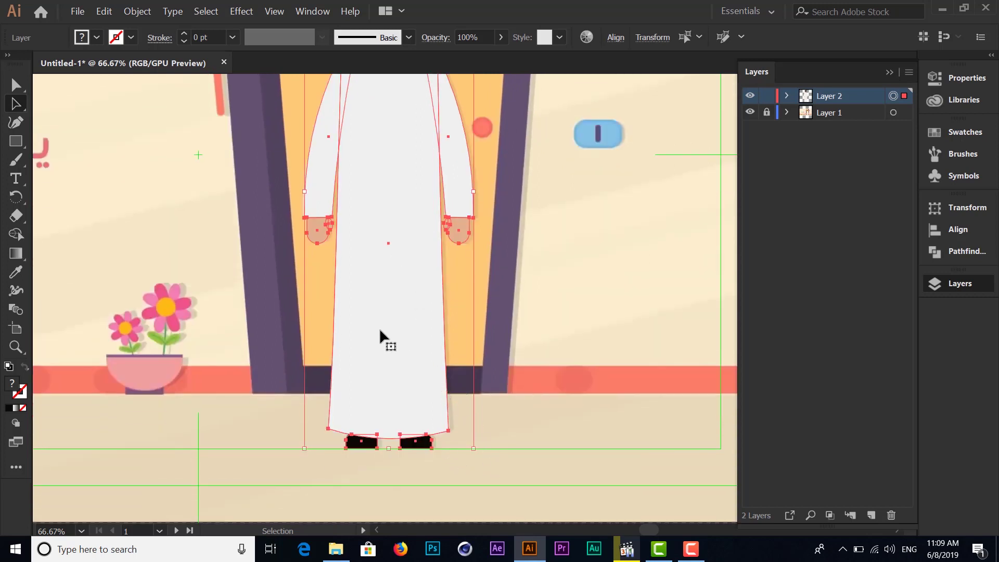
{"action": "scroll", "coordinate": [380, 331], "scroll_direction": "up", "scroll_amount": 4}
{"action": "scroll", "coordinate": [380, 331], "scroll_direction": "up", "scroll_amount": 2}
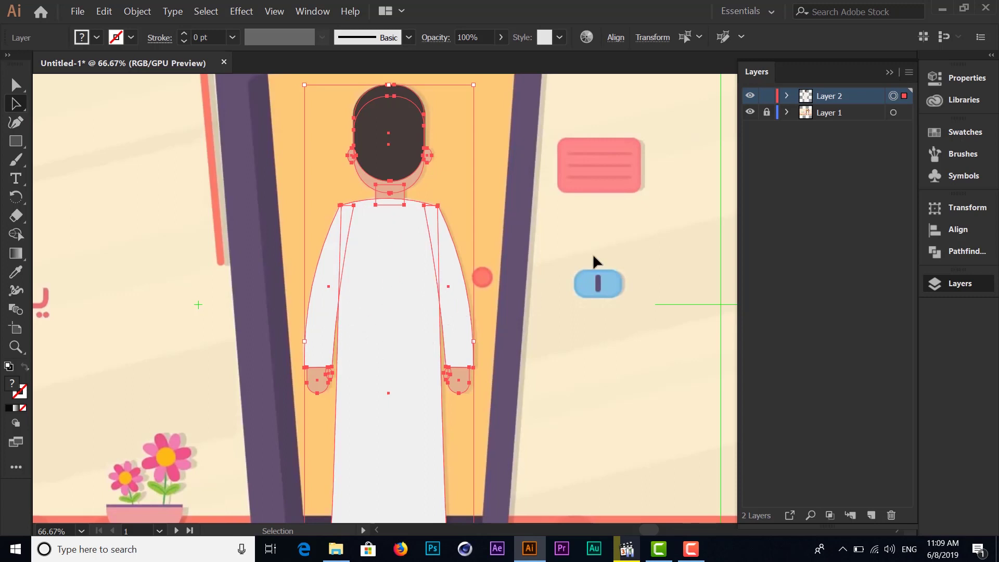
Deselect and hide Layer 2's grouped, ellipse and rectangle shapes, keeping Layer 1 visible.
{"action": "left_click", "coordinate": [716, 146]}
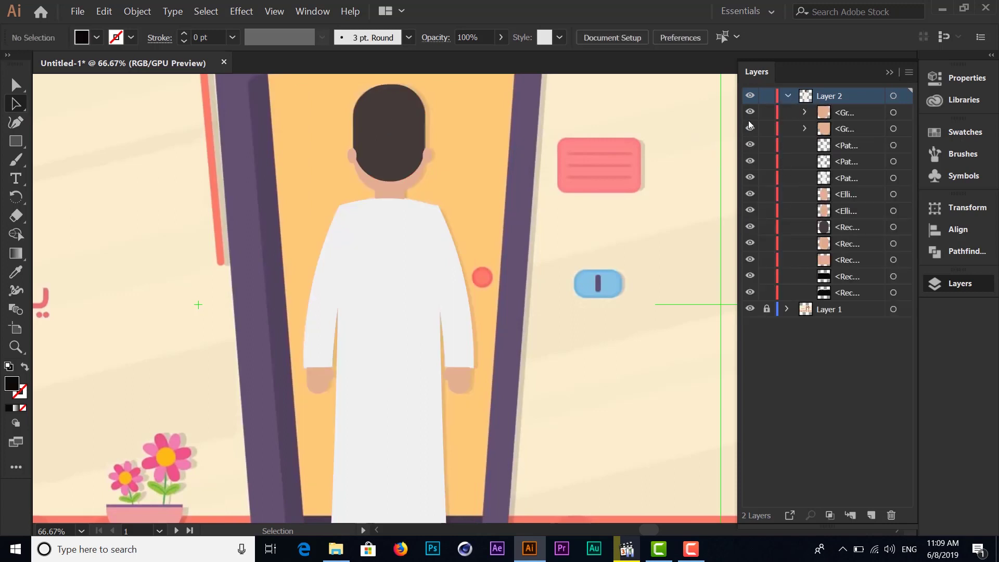
{"action": "left_click_drag", "start_coordinate": [751, 114], "coordinate": [750, 130]}
{"action": "left_click_drag", "start_coordinate": [750, 194], "coordinate": [750, 302]}
{"action": "left_click", "coordinate": [750, 308]}
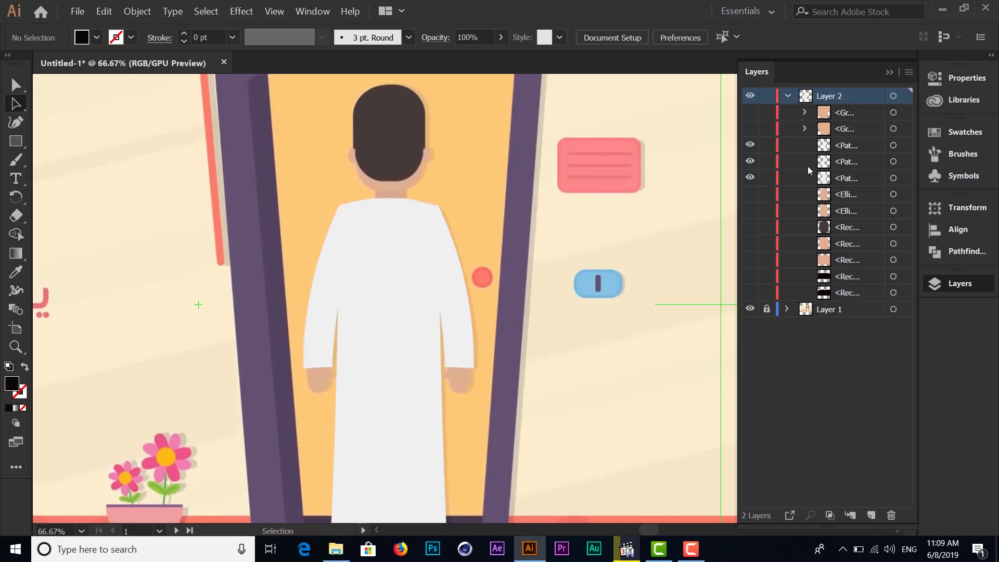
Hide the remaining paths (first path, left sleeve, robe) and make Layer 2 active again.
{"action": "left_click", "coordinate": [837, 147]}
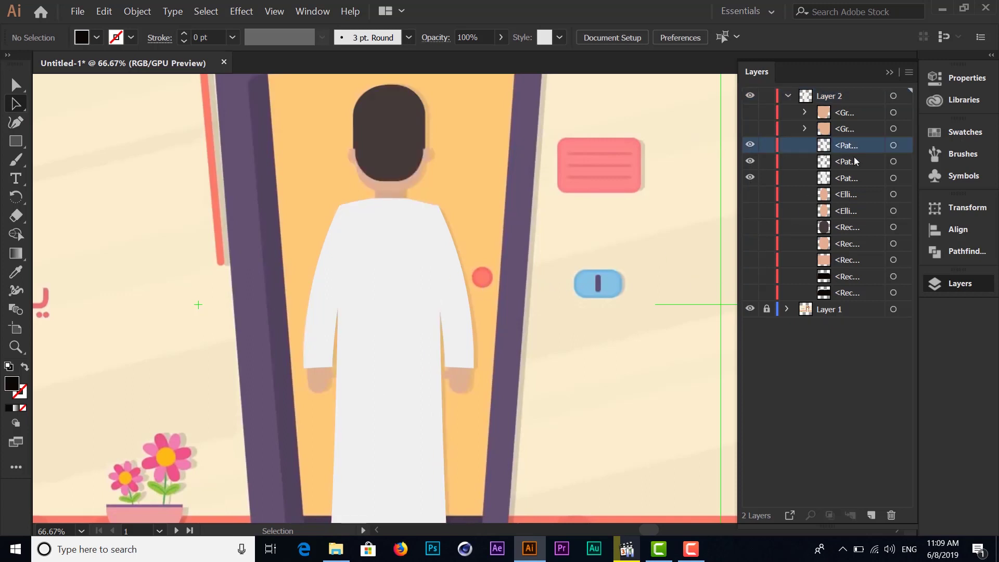
{"action": "left_click", "coordinate": [893, 162]}
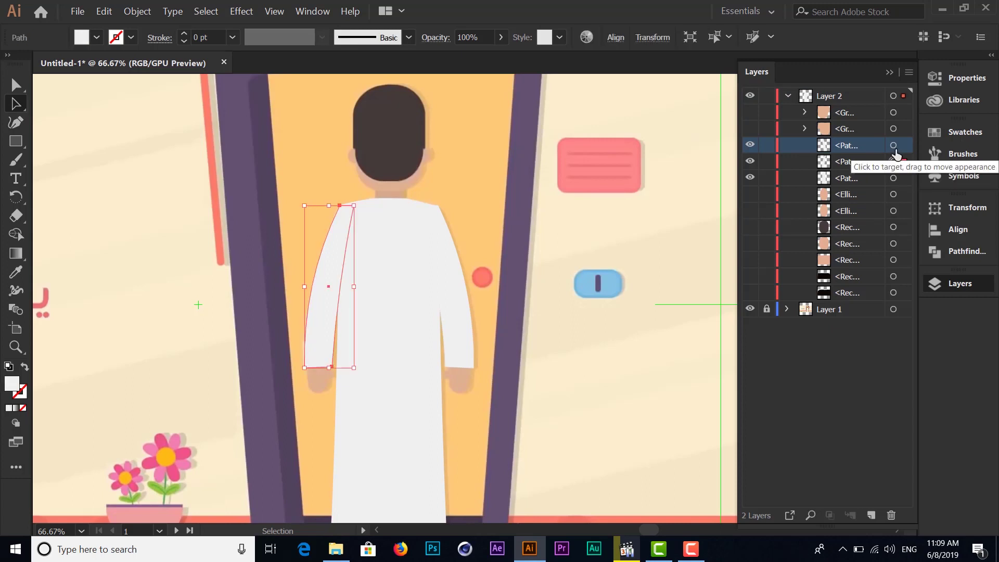
{"action": "left_click", "coordinate": [750, 148]}
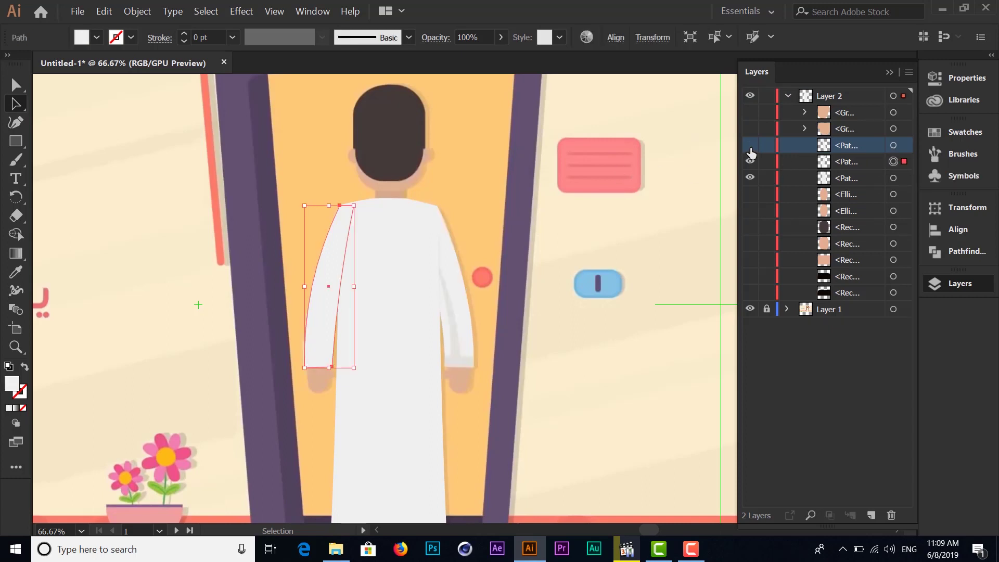
{"action": "left_click", "coordinate": [751, 162]}
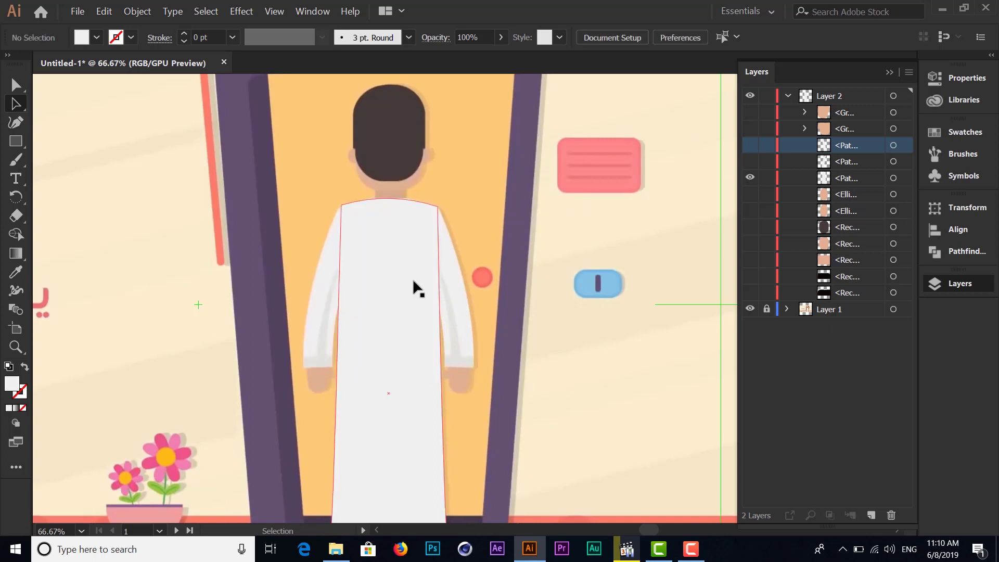
{"action": "scroll", "coordinate": [411, 281], "scroll_direction": "down", "scroll_amount": 2}
{"action": "scroll", "coordinate": [402, 282], "scroll_direction": "down", "scroll_amount": 2}
{"action": "left_click", "coordinate": [751, 179]}
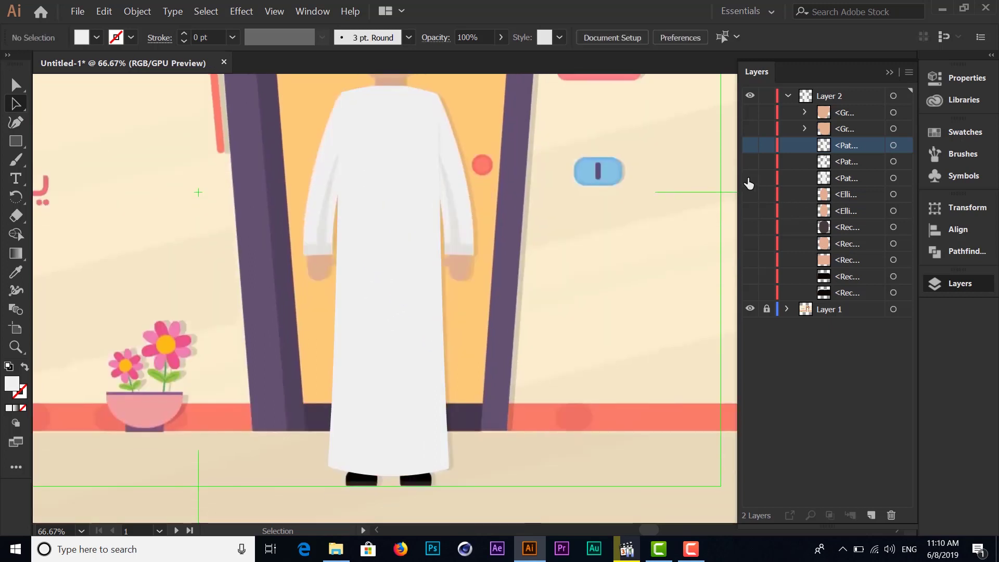
{"action": "left_click", "coordinate": [750, 180]}
{"action": "left_click", "coordinate": [750, 180]}
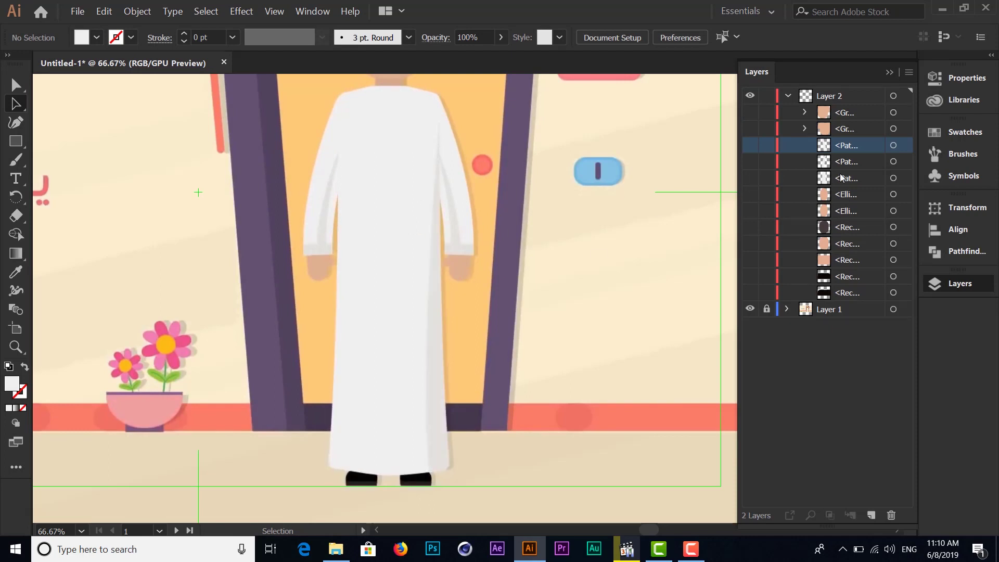
{"action": "left_click", "coordinate": [819, 99]}
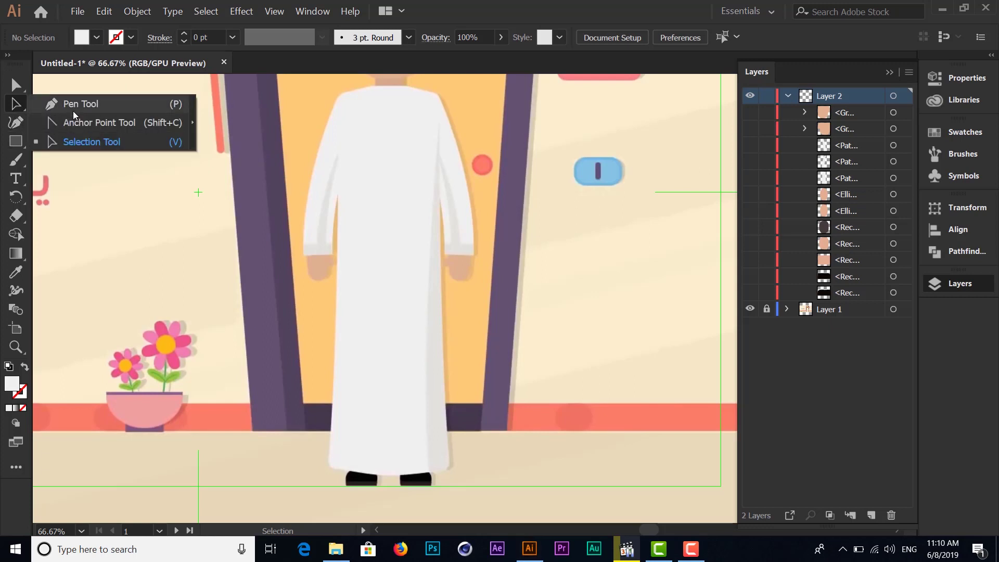
Draw a straight vertical Pen line from the robe's upper chest down to near the hem.
{"action": "left_click_drag", "start_coordinate": [16, 107], "coordinate": [73, 101]}
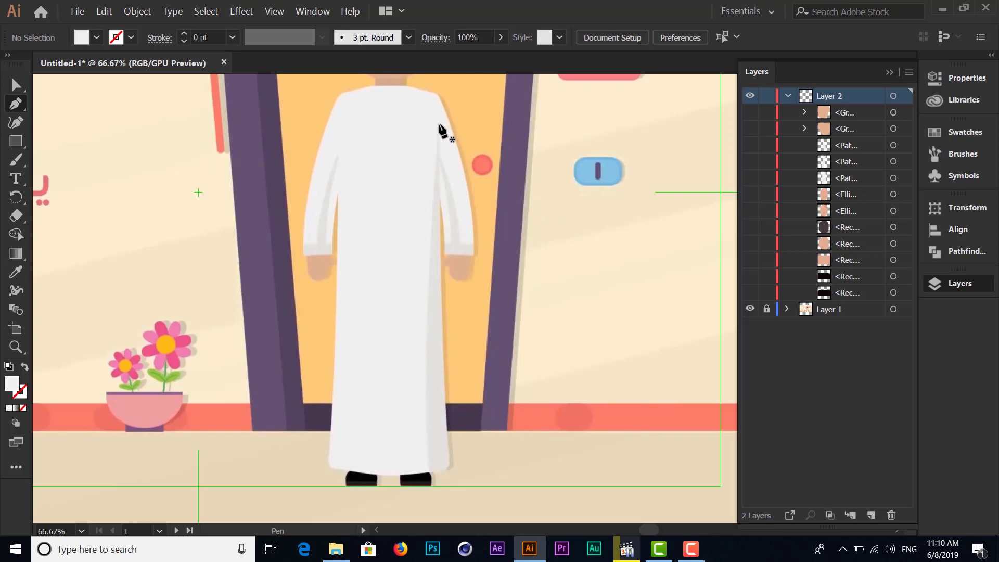
{"action": "left_click", "coordinate": [438, 121]}
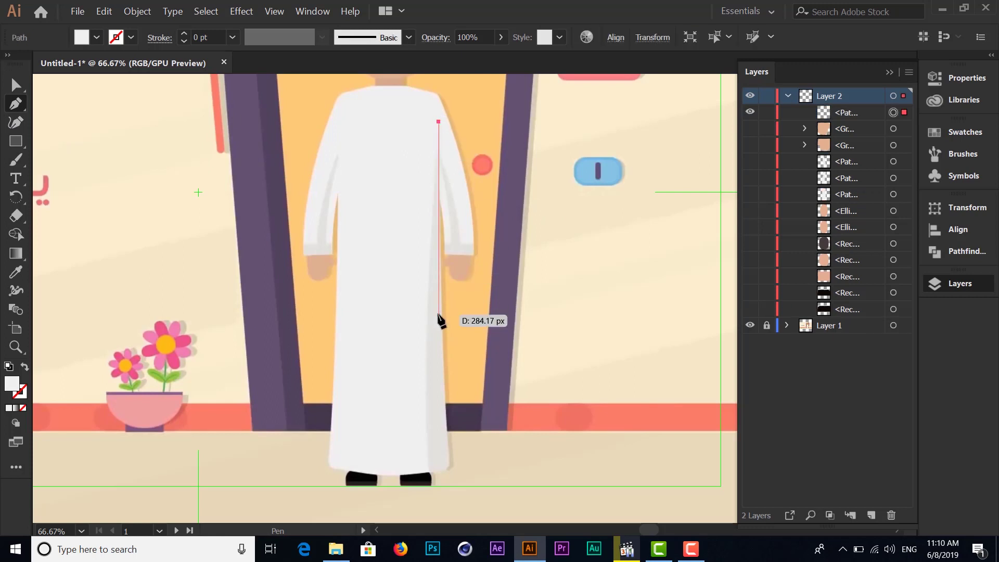
{"action": "left_click", "coordinate": [439, 470]}
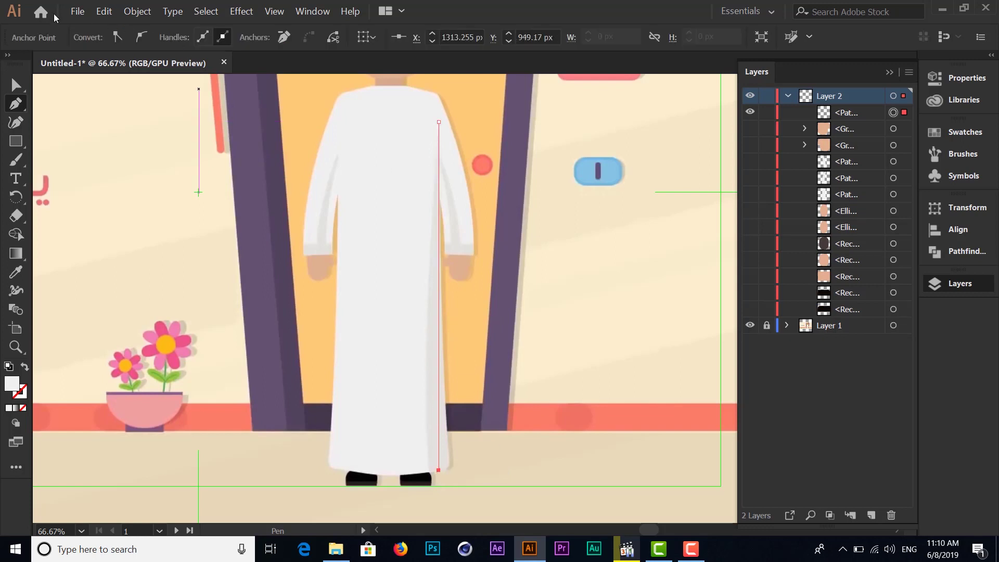
{"action": "left_click", "coordinate": [15, 84]}
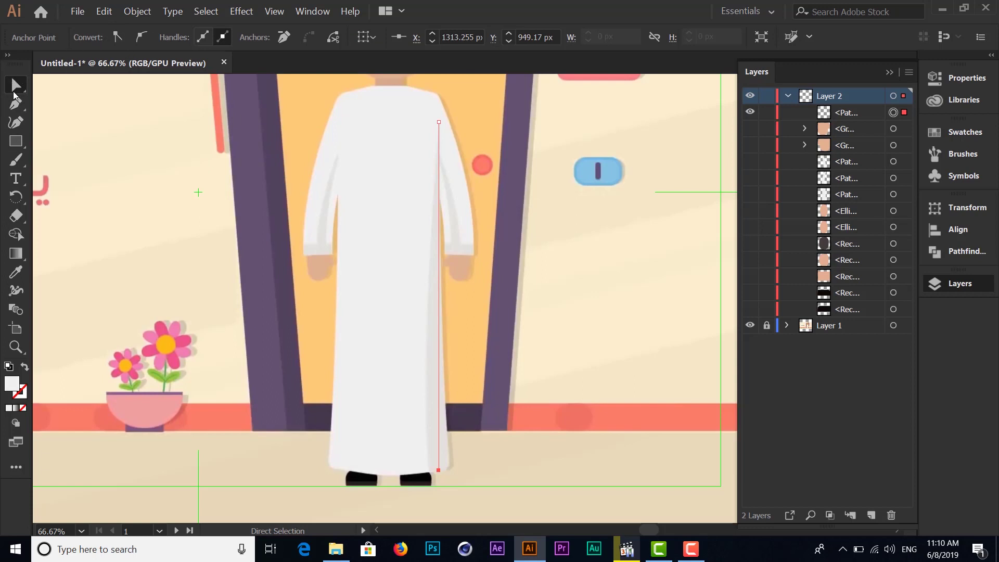
Select the new line and give it a black 1 pt stroke.
{"action": "left_click", "coordinate": [14, 90]}
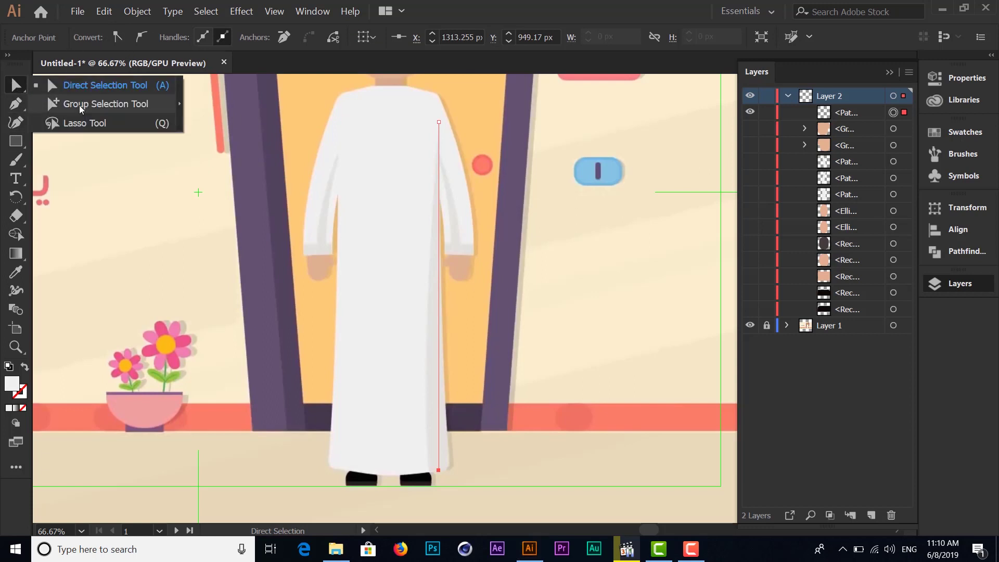
{"action": "left_click", "coordinate": [15, 105]}
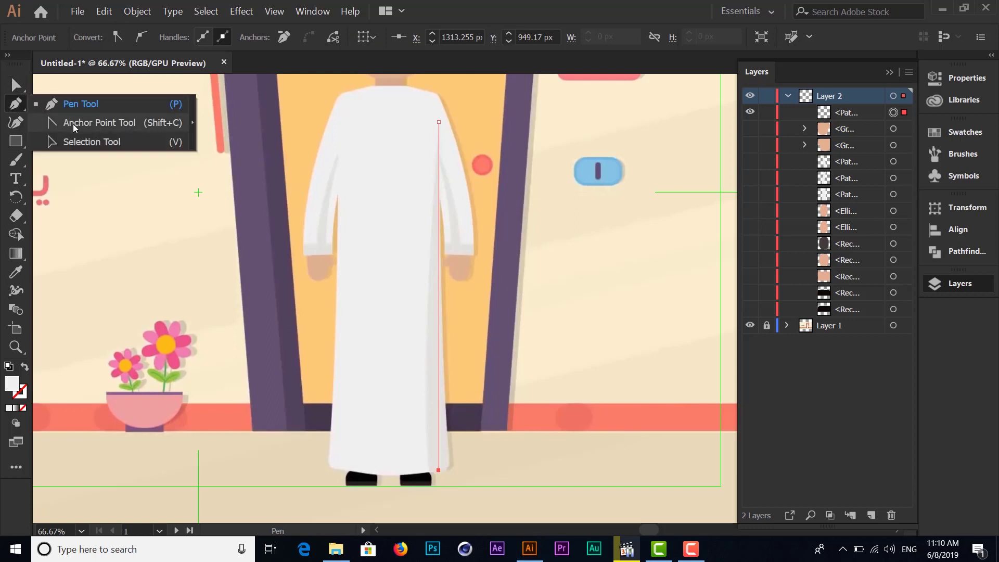
{"action": "left_click", "coordinate": [77, 141]}
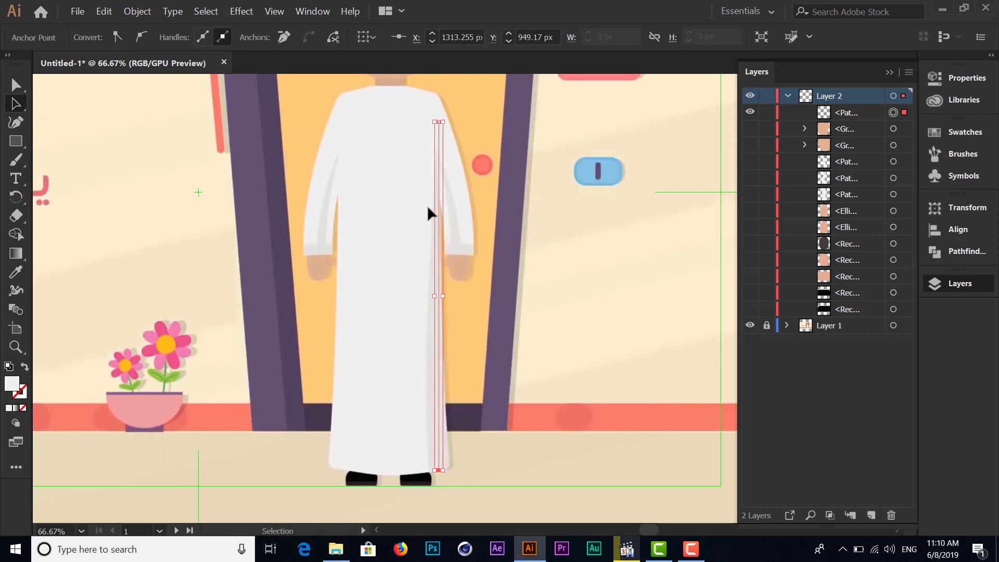
{"action": "left_click", "coordinate": [190, 187]}
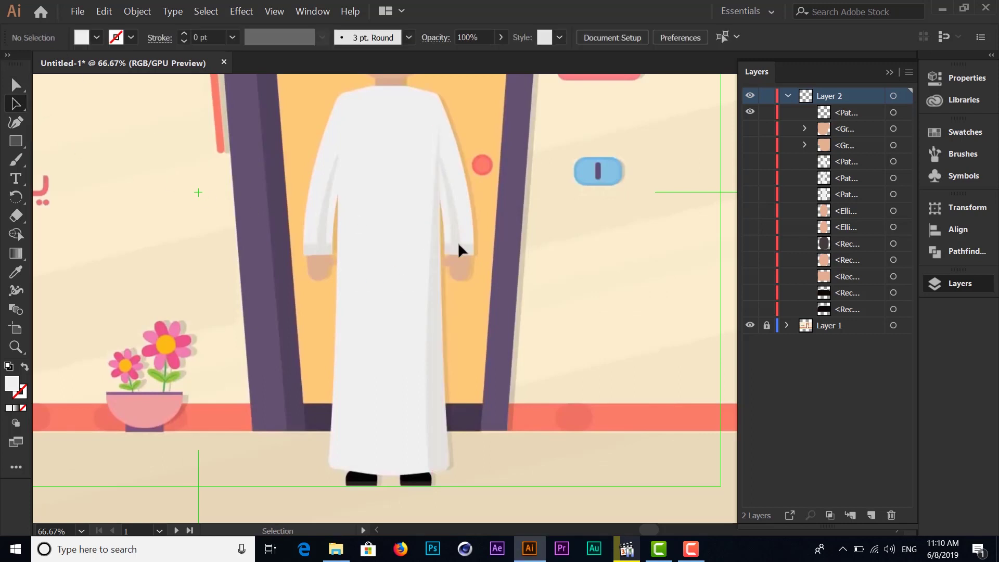
{"action": "left_click", "coordinate": [435, 253]}
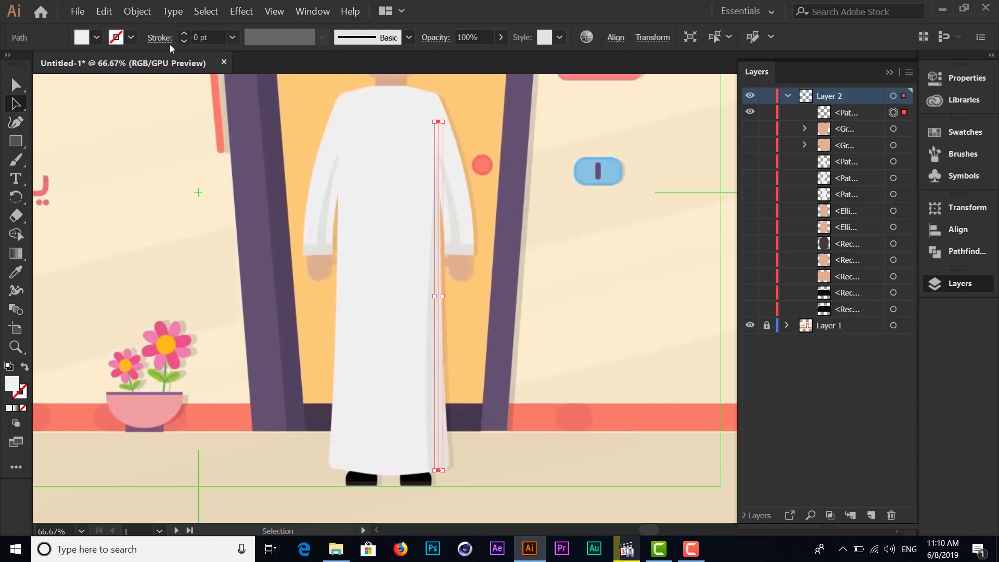
{"action": "left_click", "coordinate": [184, 34]}
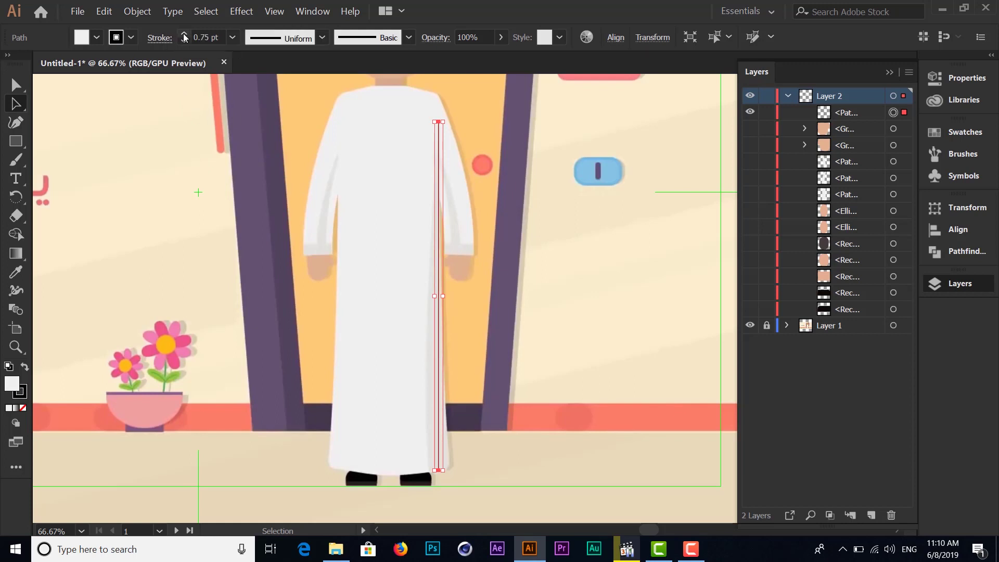
{"action": "left_click", "coordinate": [184, 33]}
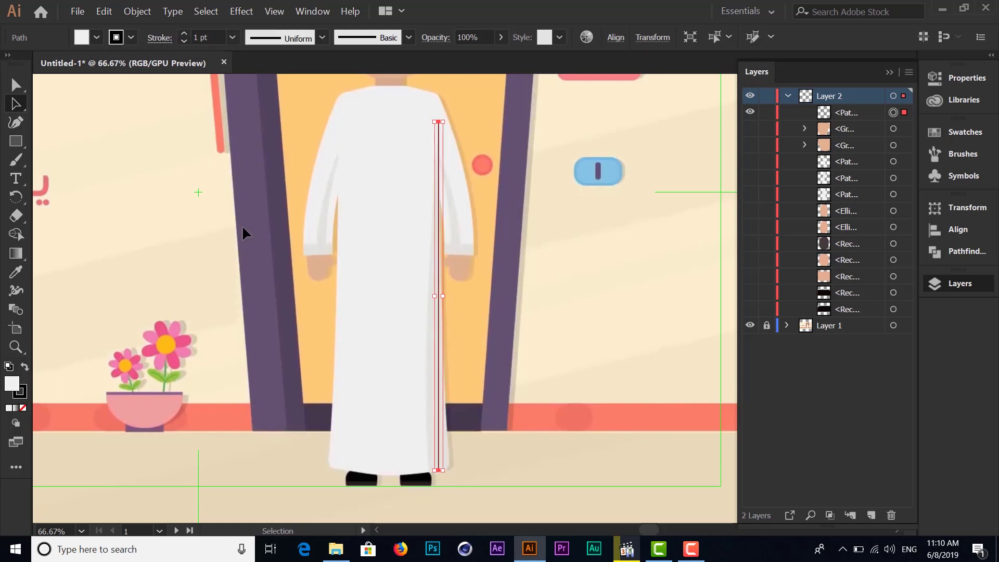
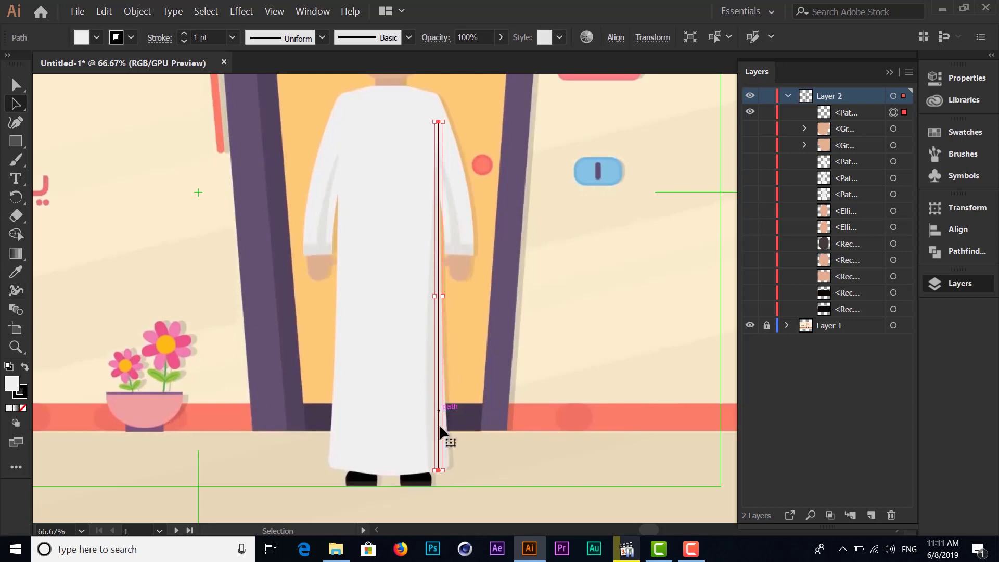
Widen the robe's thin right-side line with the Width tool into a fold tapering to about 29 px at the hem.
{"action": "left_click", "coordinate": [16, 290]}
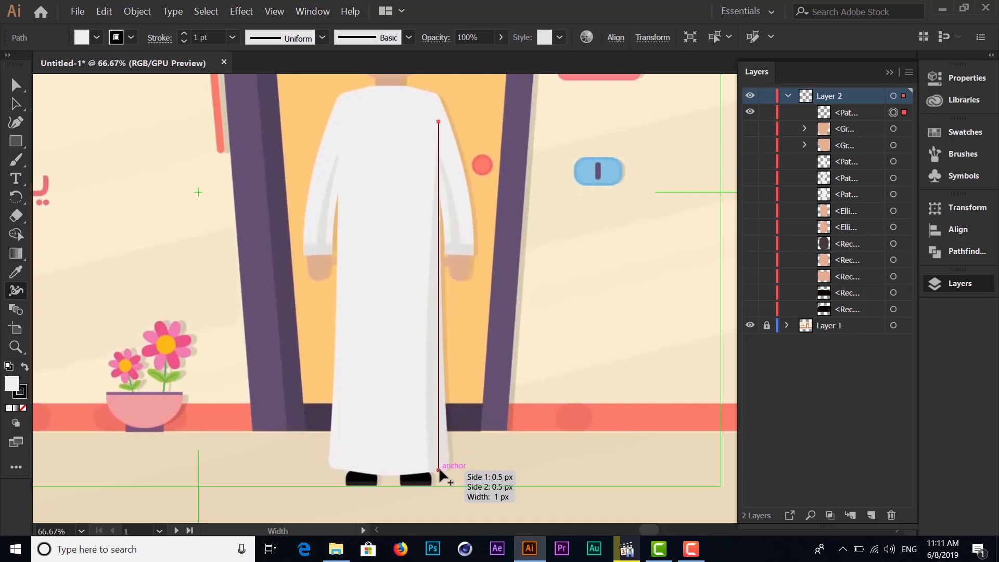
{"action": "key", "text": "ctrl+equal"}
{"action": "key", "text": "ctrl+equal"}
{"action": "key", "text": "ctrl+equal"}
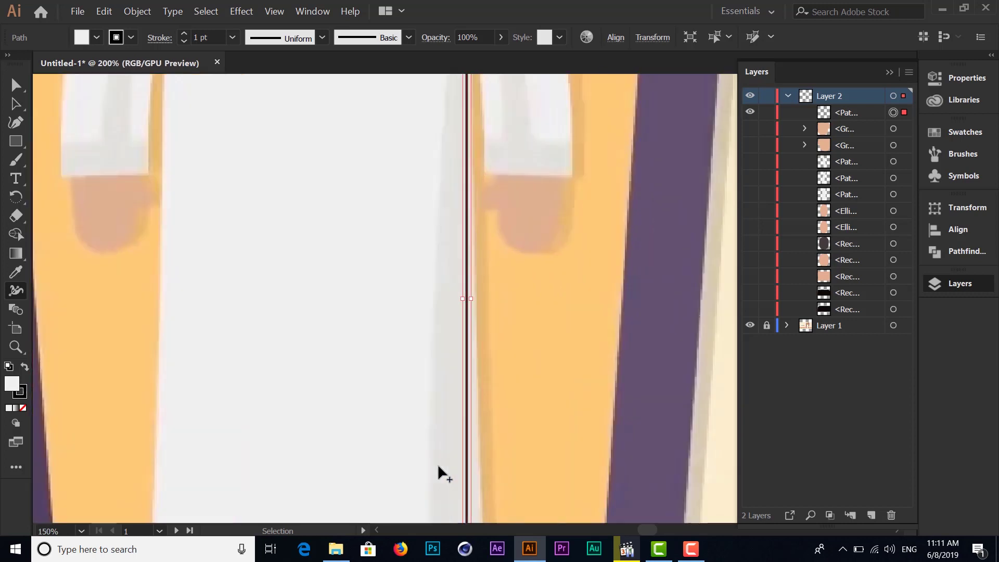
{"action": "scroll", "coordinate": [463, 465], "scroll_direction": "down", "scroll_amount": 3}
{"action": "scroll", "coordinate": [446, 471], "scroll_direction": "down", "scroll_amount": 3}
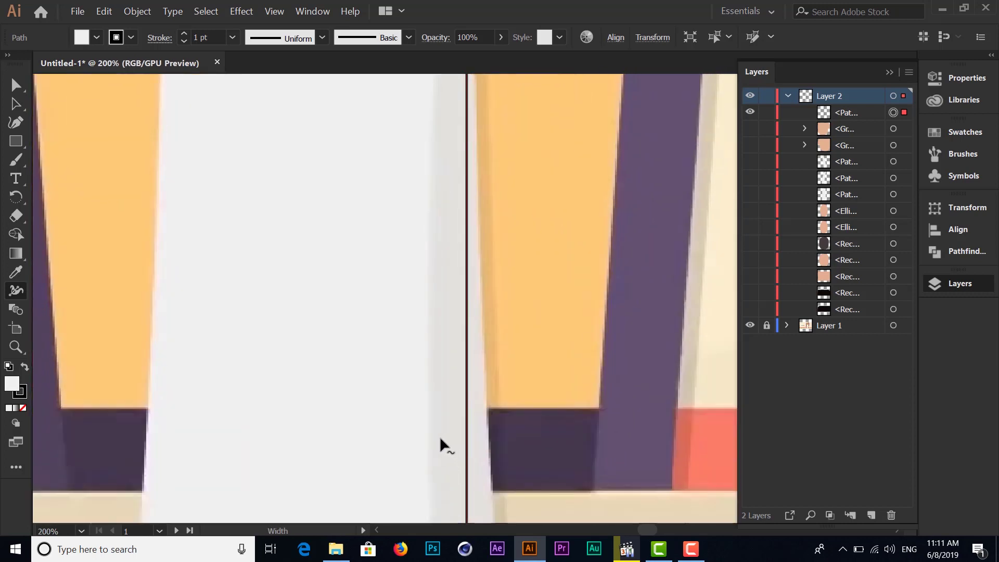
{"action": "scroll", "coordinate": [440, 443], "scroll_direction": "down", "scroll_amount": 4}
{"action": "scroll", "coordinate": [440, 443], "scroll_direction": "down", "scroll_amount": 1}
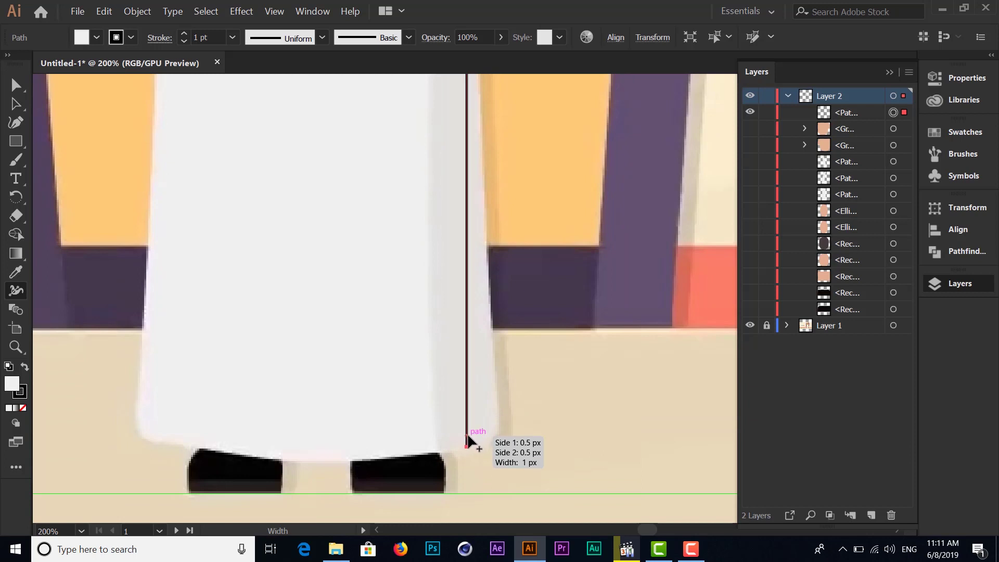
{"action": "left_click_drag", "start_coordinate": [467, 443], "coordinate": [470, 441]}
{"action": "mouse_move", "coordinate": [475, 435]}
{"action": "left_mouse_down"}
{"action": "mouse_move", "coordinate": [496, 437]}
{"action": "mouse_move", "coordinate": [469, 444]}
{"action": "left_mouse_up"}
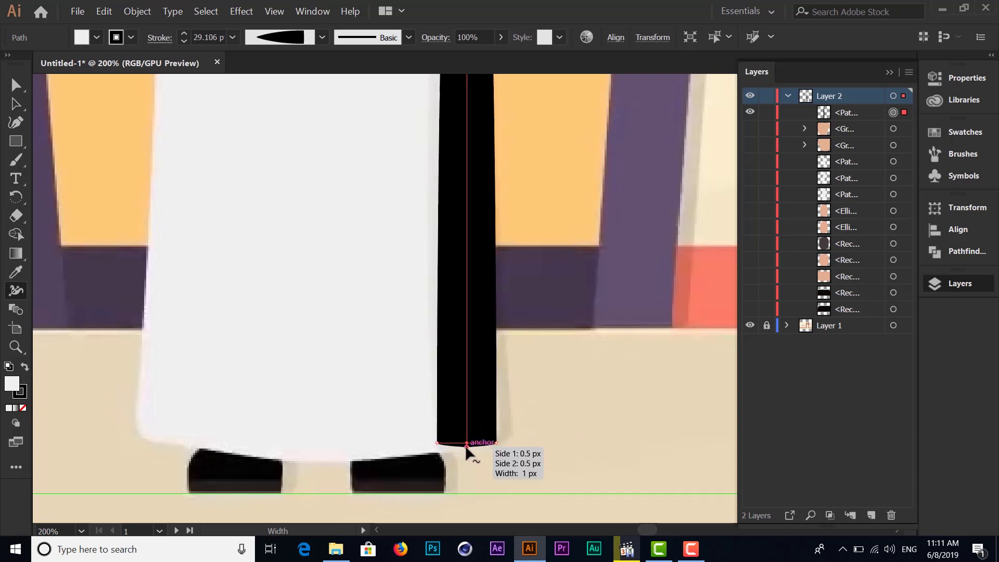
{"action": "left_click_drag", "start_coordinate": [466, 446], "coordinate": [469, 384]}
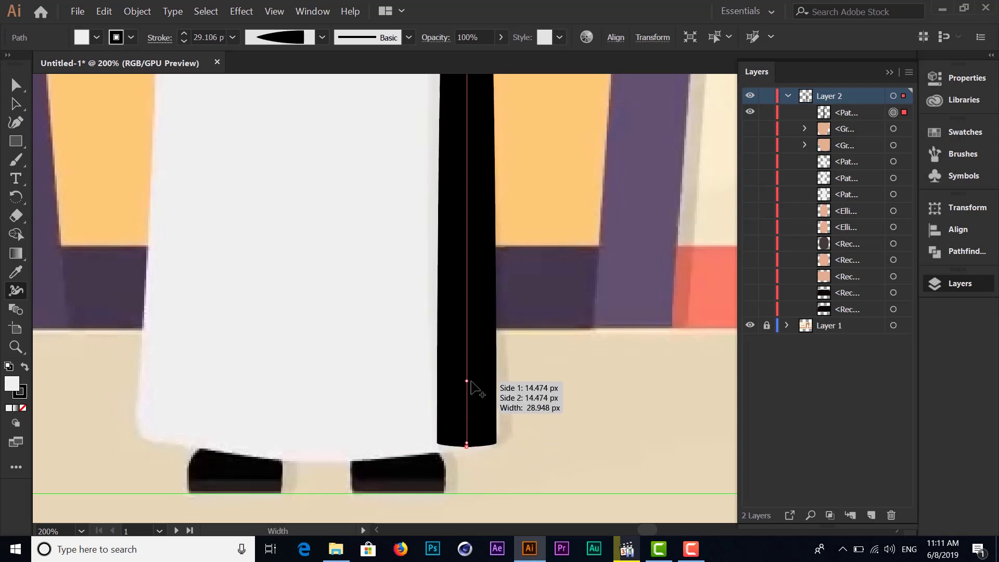
Scroll the view up and back down to inspect the tapered black fold along the robe.
{"action": "scroll", "coordinate": [443, 317], "scroll_direction": "up", "scroll_amount": 1}
{"action": "scroll", "coordinate": [443, 323], "scroll_direction": "up", "scroll_amount": 2}
{"action": "scroll", "coordinate": [443, 323], "scroll_direction": "up", "scroll_amount": 2}
{"action": "scroll", "coordinate": [443, 323], "scroll_direction": "up", "scroll_amount": 2}
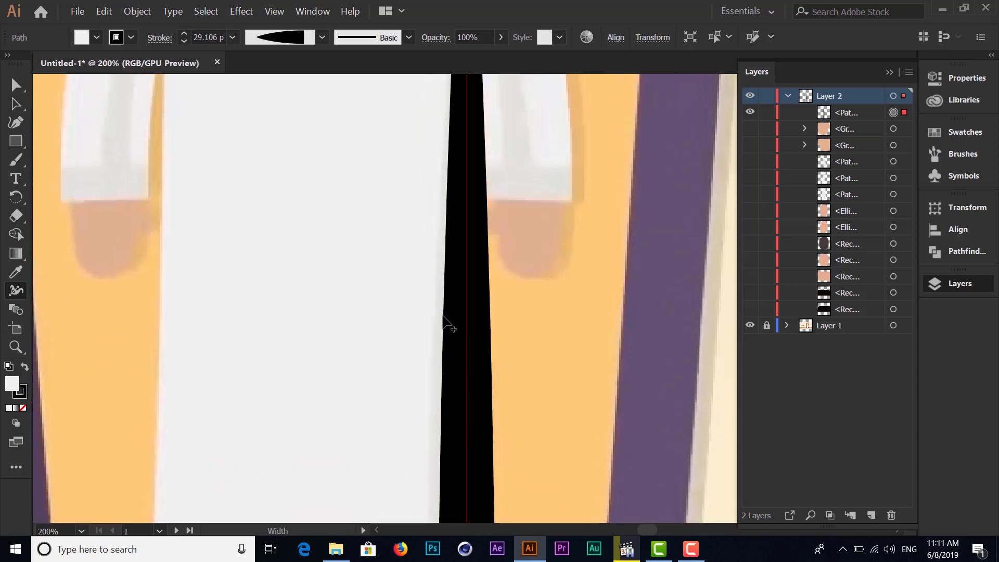
{"action": "scroll", "coordinate": [443, 322], "scroll_direction": "up", "scroll_amount": 2}
{"action": "scroll", "coordinate": [443, 323], "scroll_direction": "up", "scroll_amount": 1}
{"action": "scroll", "coordinate": [441, 314], "scroll_direction": "up", "scroll_amount": 3}
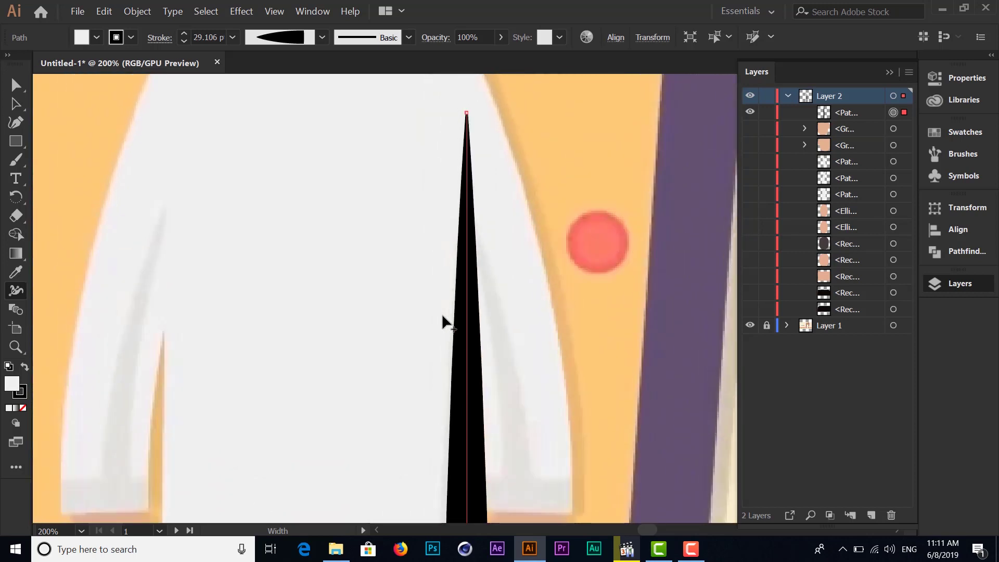
{"action": "scroll", "coordinate": [440, 249], "scroll_direction": "down", "scroll_amount": 3}
{"action": "scroll", "coordinate": [464, 276], "scroll_direction": "down", "scroll_amount": 2}
{"action": "scroll", "coordinate": [463, 284], "scroll_direction": "down", "scroll_amount": 1}
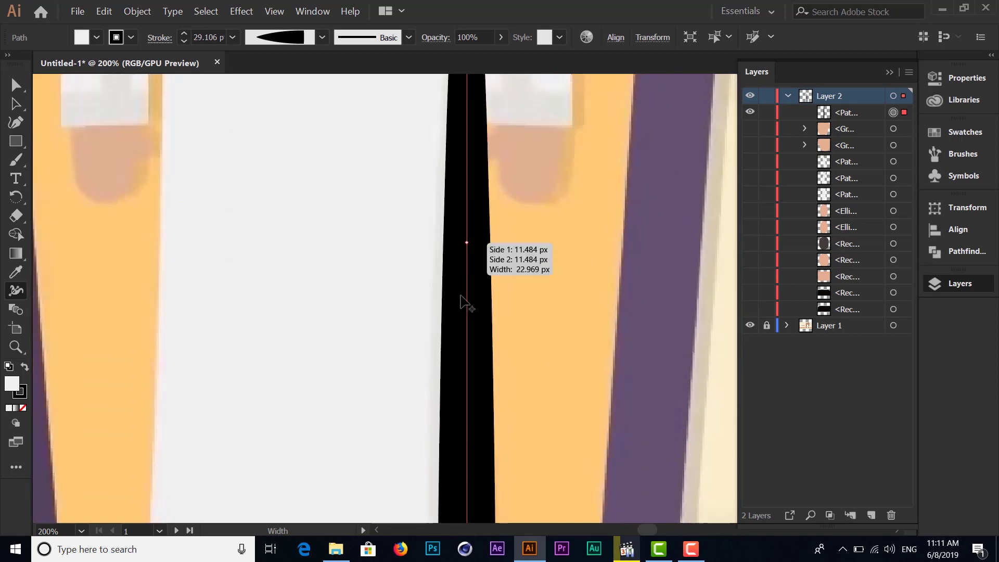
{"action": "scroll", "coordinate": [462, 306], "scroll_direction": "down", "scroll_amount": 3}
{"action": "scroll", "coordinate": [464, 312], "scroll_direction": "down", "scroll_amount": 3}
{"action": "scroll", "coordinate": [466, 314], "scroll_direction": "down", "scroll_amount": 1}
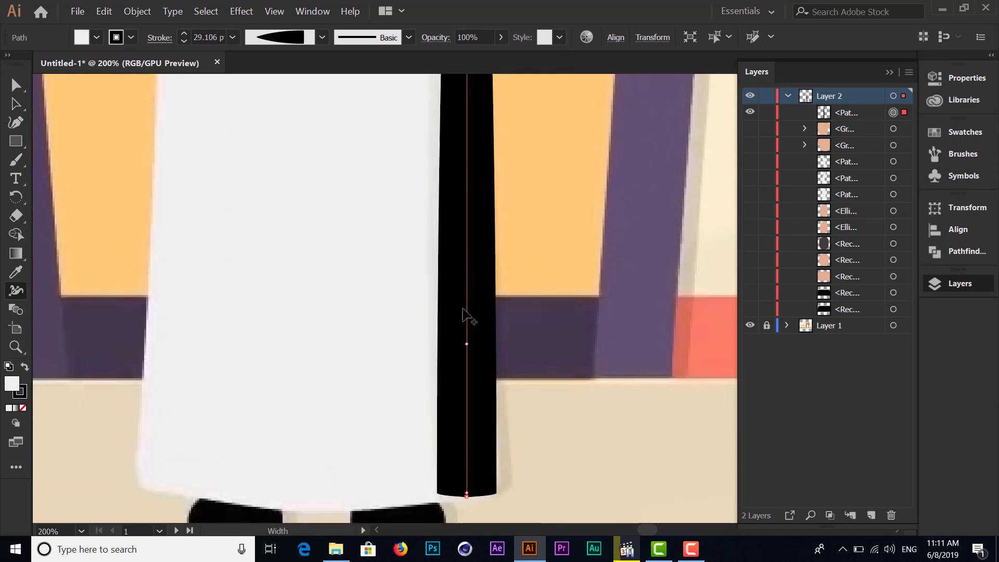
{"action": "scroll", "coordinate": [465, 315], "scroll_direction": "down", "scroll_amount": 1}
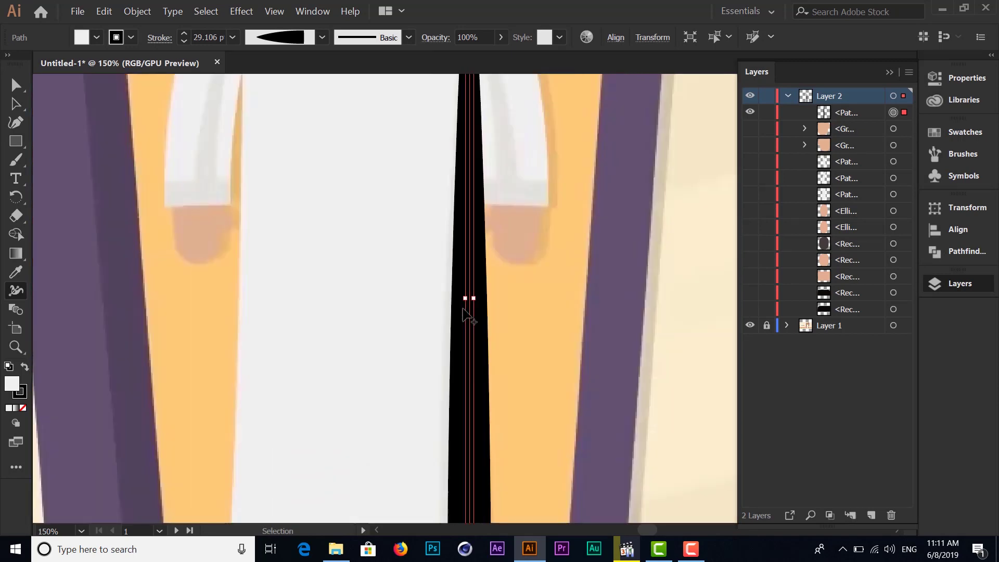
{"action": "scroll", "coordinate": [466, 312], "scroll_direction": "down", "scroll_amount": 1}
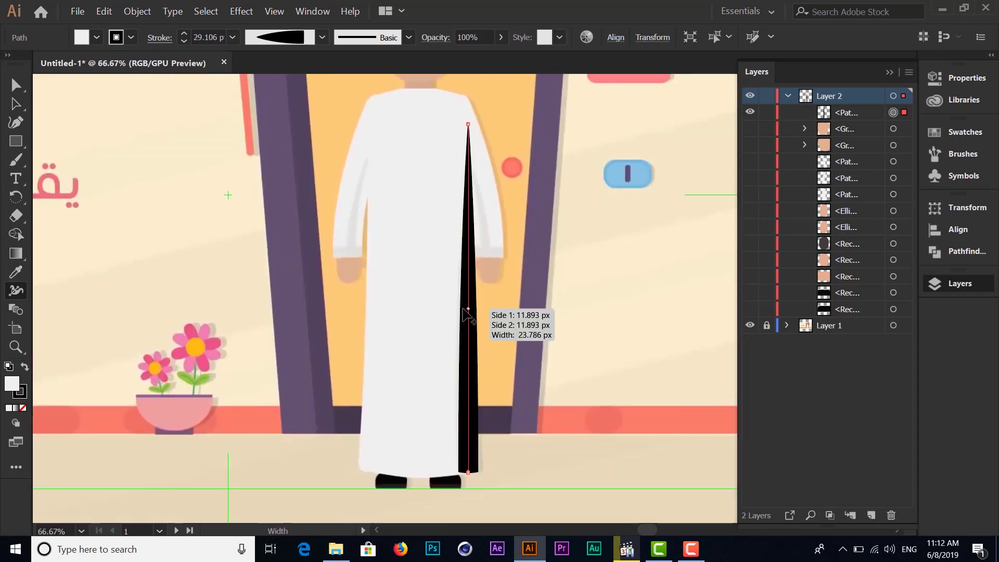
{"action": "scroll", "coordinate": [447, 271], "scroll_direction": "down", "scroll_amount": 1}
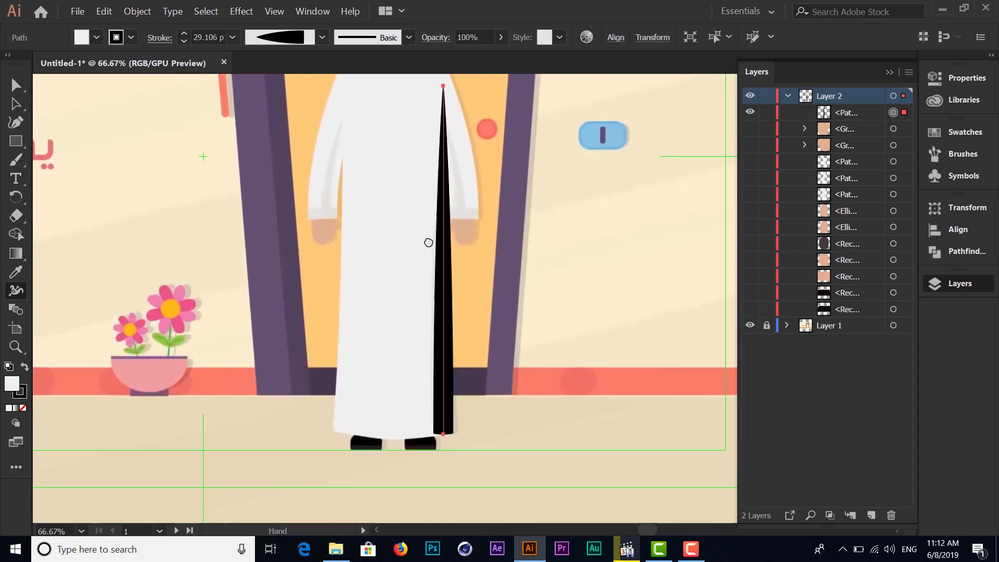
Set the black fold shape's opacity to 20% in the Control bar.
{"action": "left_click", "coordinate": [482, 39]}
{"action": "type", "text": "20"}
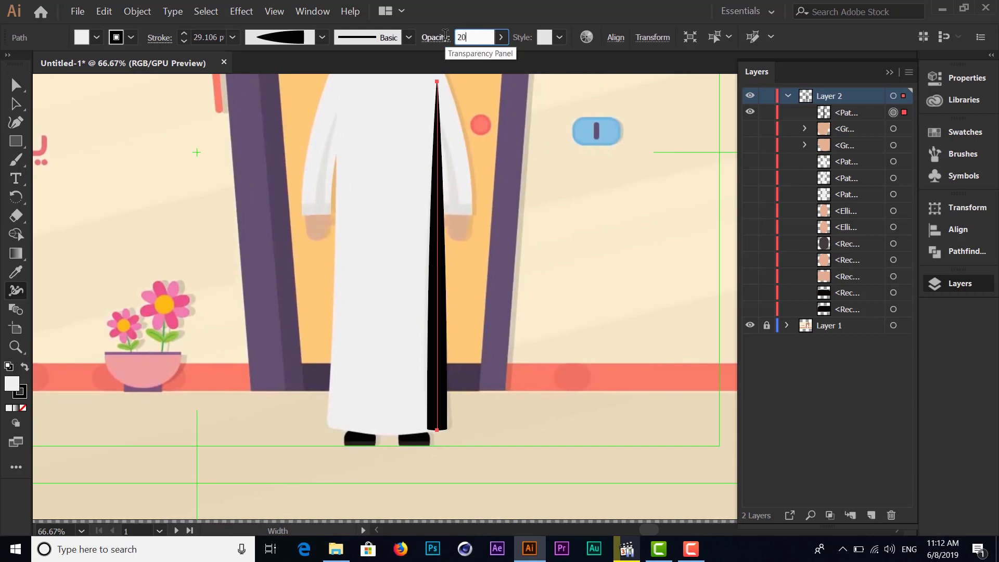
{"action": "key", "text": "Return"}
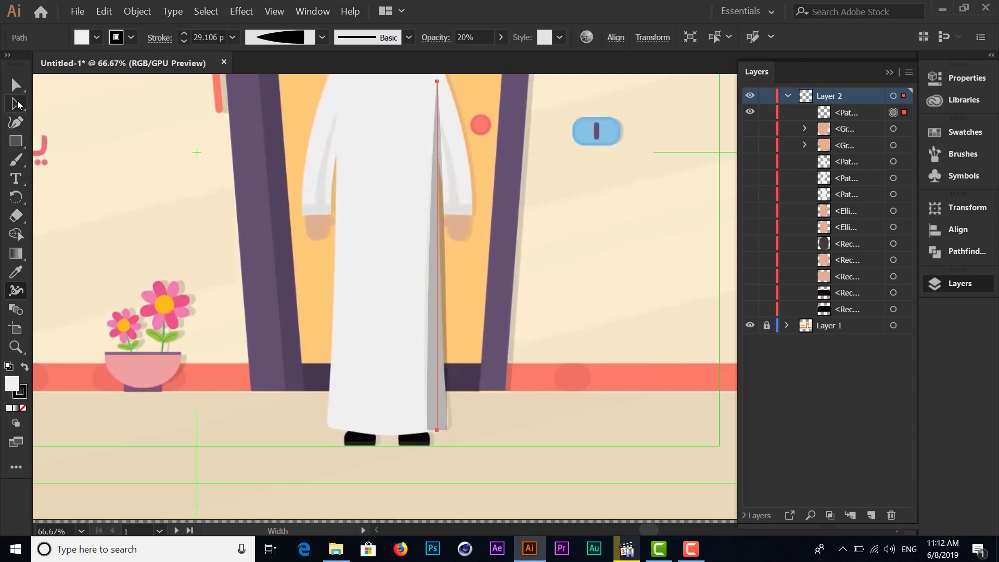
{"action": "left_click_drag", "start_coordinate": [17, 104], "coordinate": [105, 128]}
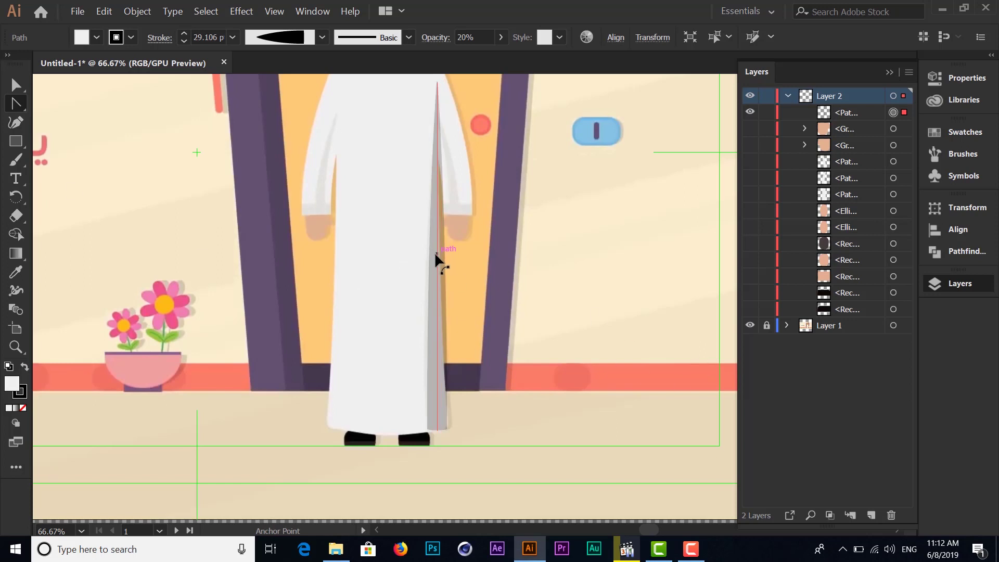
Bend the fold's edge into a slight curve and nudge its bottom anchor down to the hem.
{"action": "left_click_drag", "start_coordinate": [435, 252], "coordinate": [435, 218]}
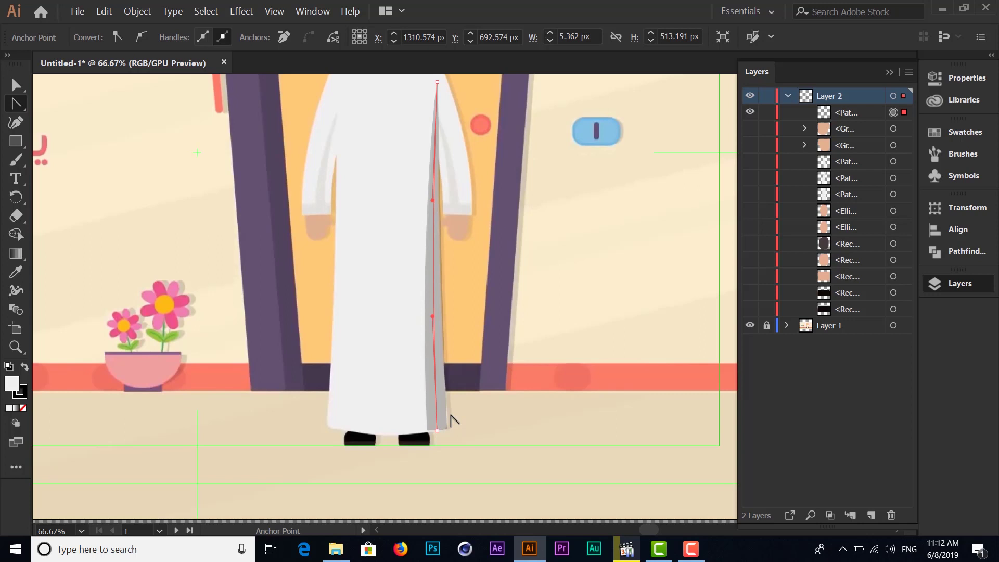
{"action": "left_click_drag", "start_coordinate": [438, 431], "coordinate": [444, 433]}
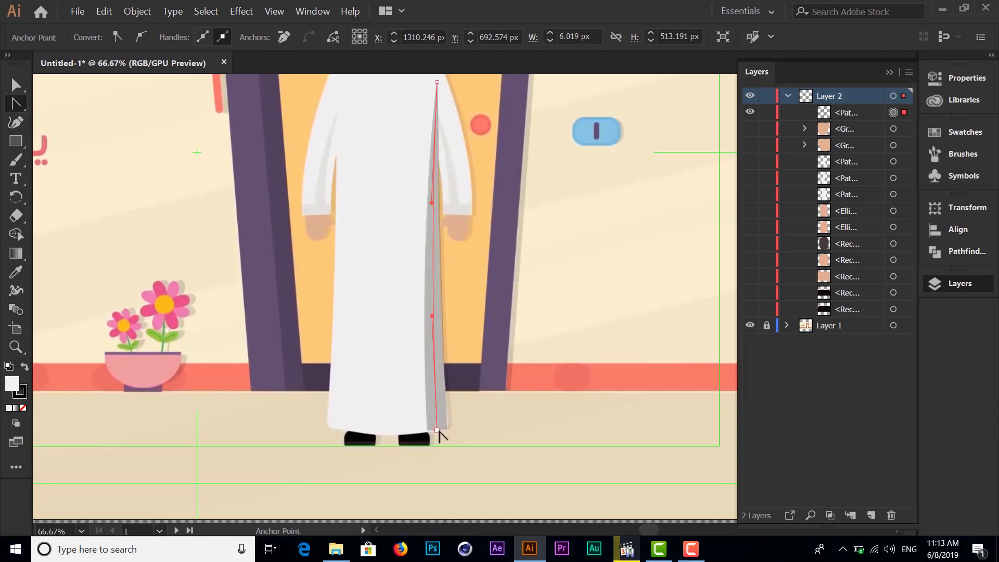
{"action": "left_click", "coordinate": [16, 86]}
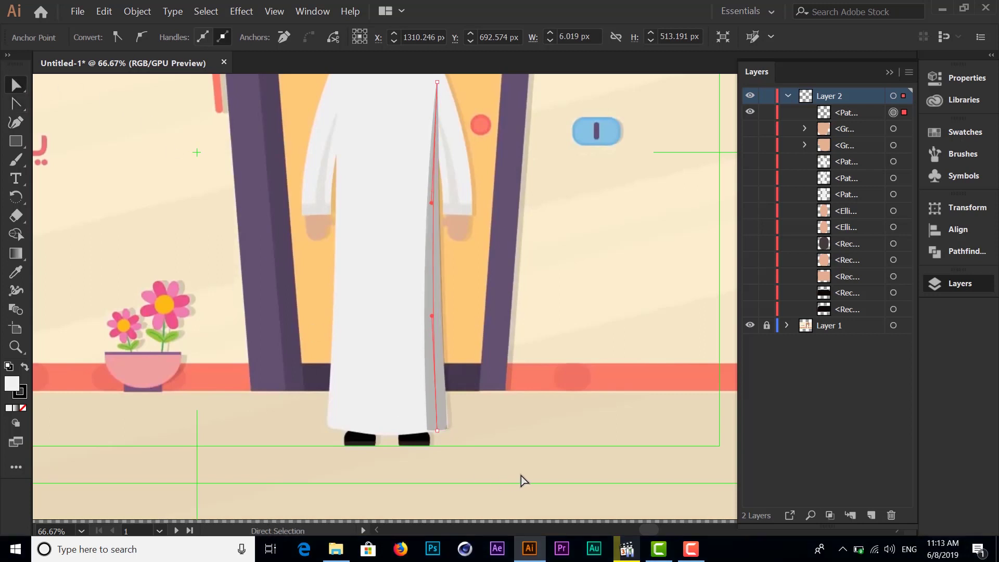
{"action": "left_click", "coordinate": [437, 431]}
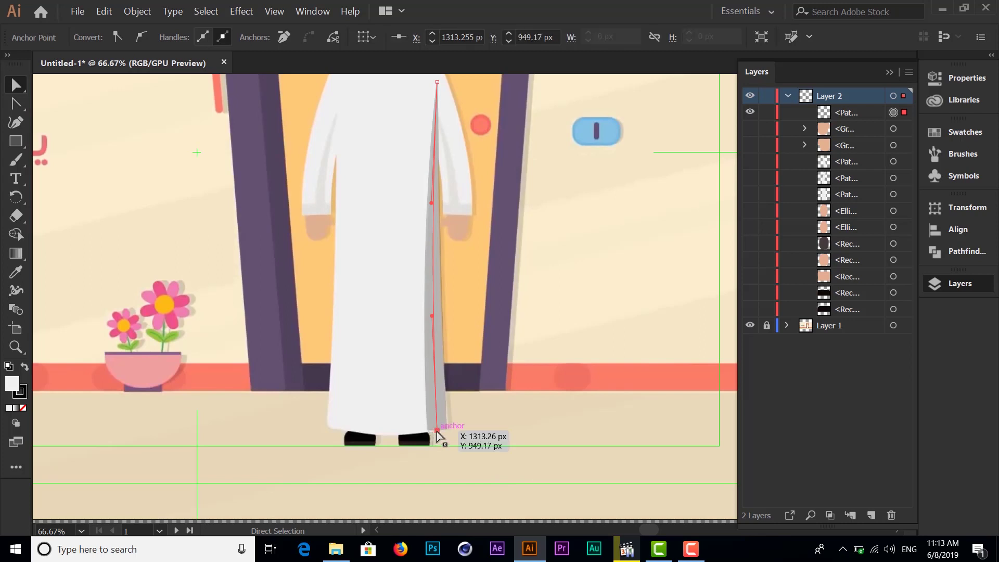
{"action": "scroll", "coordinate": [435, 427], "scroll_direction": "up", "scroll_amount": 2}
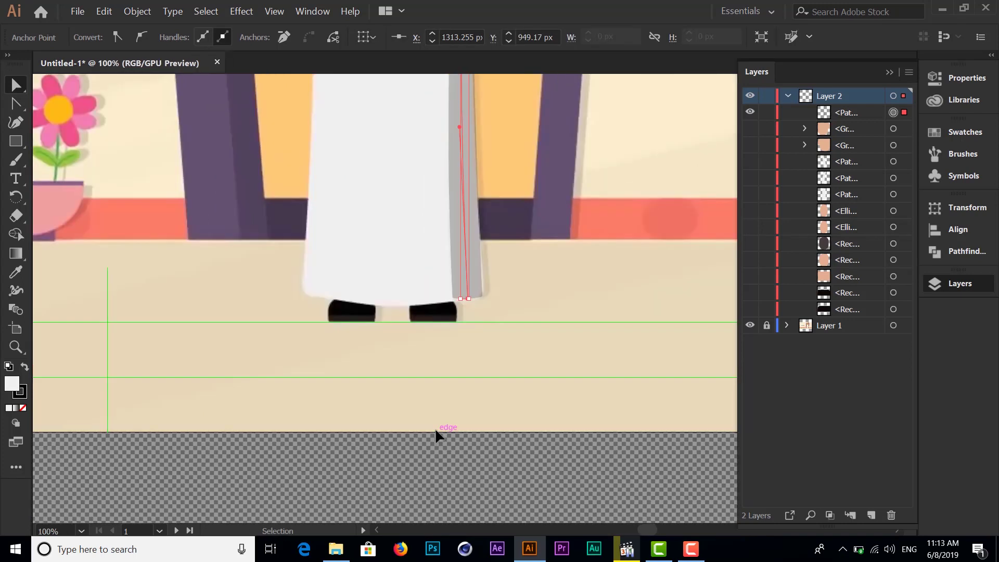
{"action": "scroll", "coordinate": [435, 427], "scroll_direction": "up", "scroll_amount": 3}
{"action": "scroll", "coordinate": [435, 428], "scroll_direction": "up", "scroll_amount": 2}
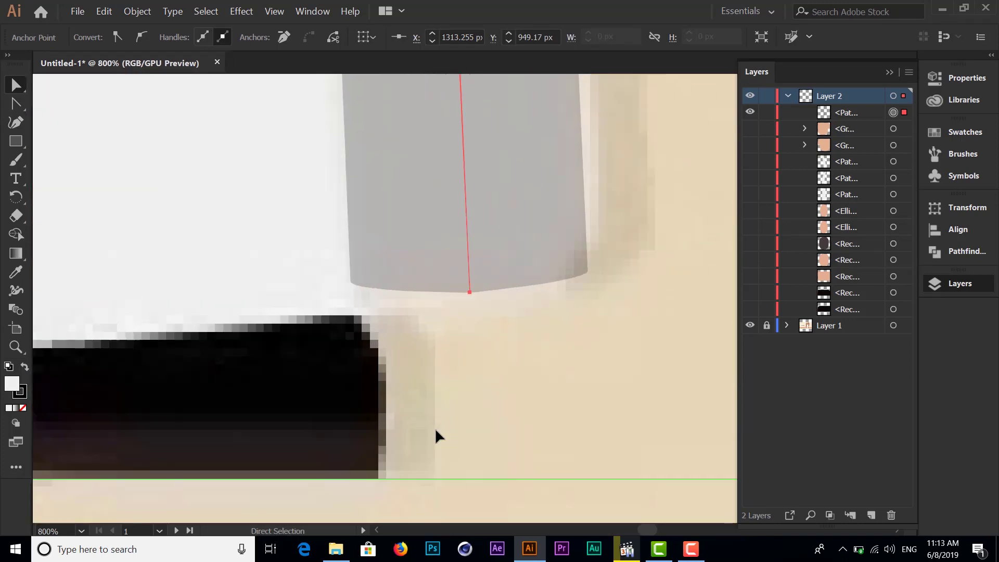
{"action": "left_click_drag", "start_coordinate": [469, 294], "coordinate": [469, 305]}
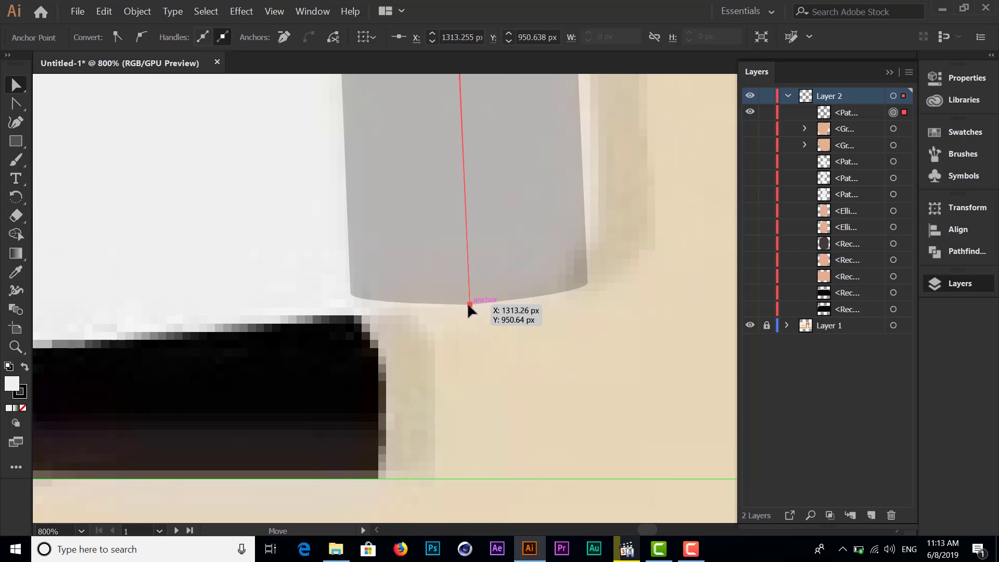
Zoom out and select the entire thin fold path on the robe with Group Selection.
{"action": "key", "text": "ctrl+minus"}
{"action": "key", "text": "ctrl+minus"}
{"action": "key", "text": "ctrl+minus"}
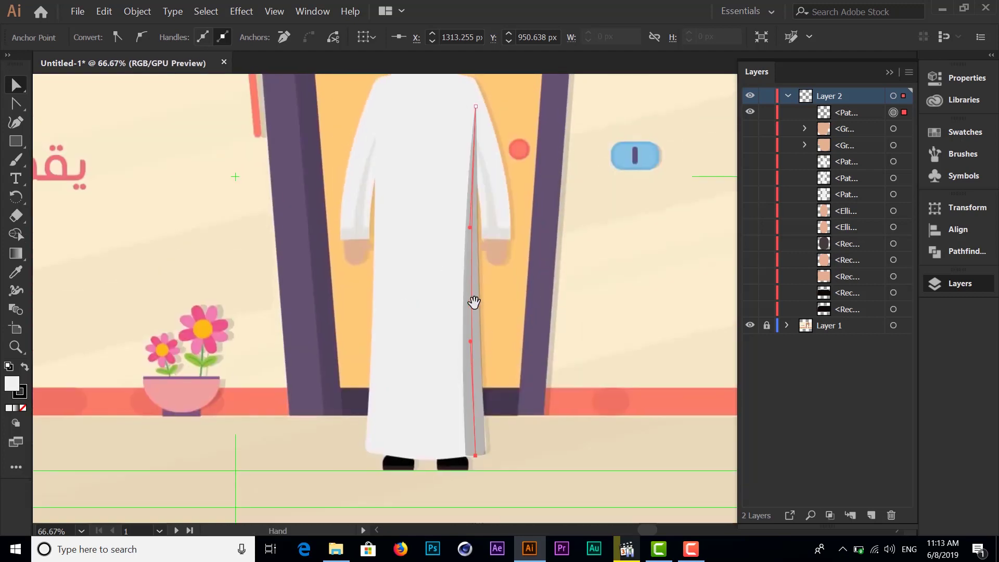
{"action": "left_click_drag", "start_coordinate": [447, 242], "coordinate": [449, 283]}
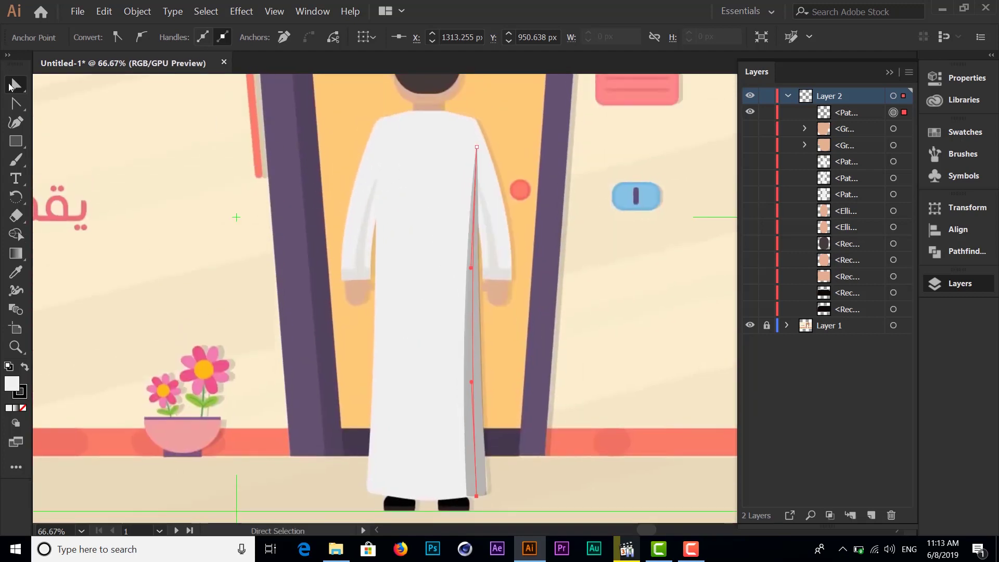
{"action": "left_click", "coordinate": [17, 102]}
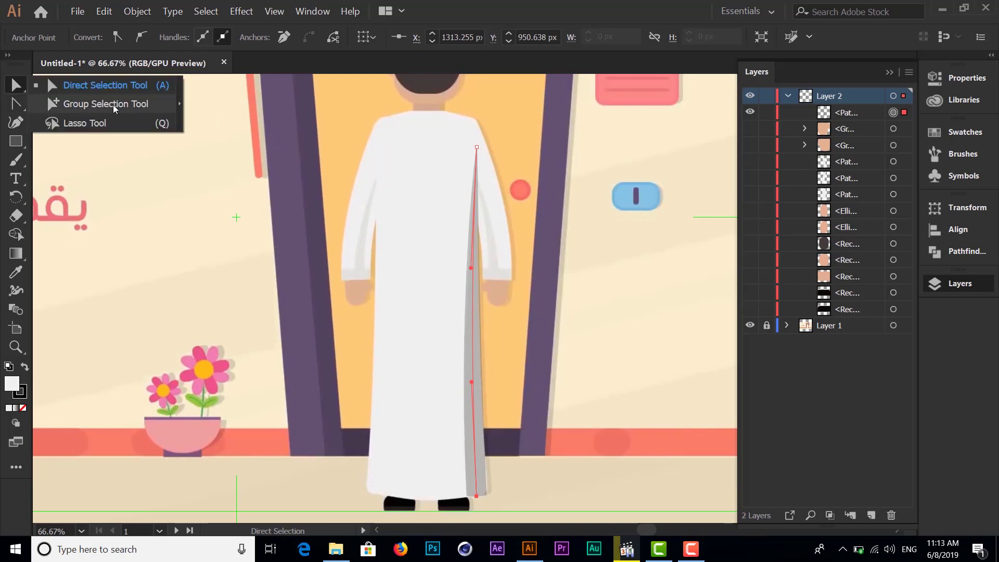
{"action": "left_click", "coordinate": [17, 104]}
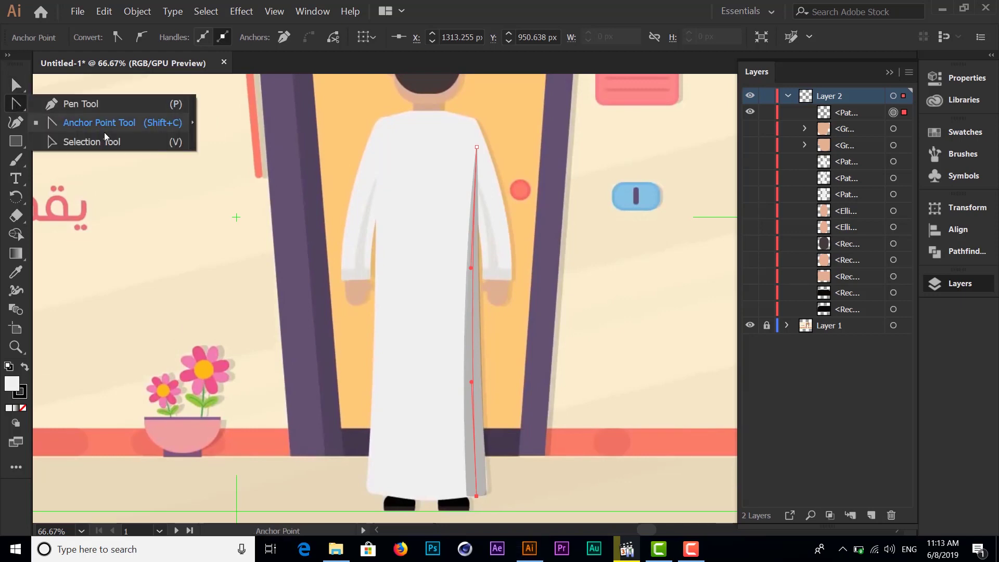
{"action": "left_click", "coordinate": [479, 315]}
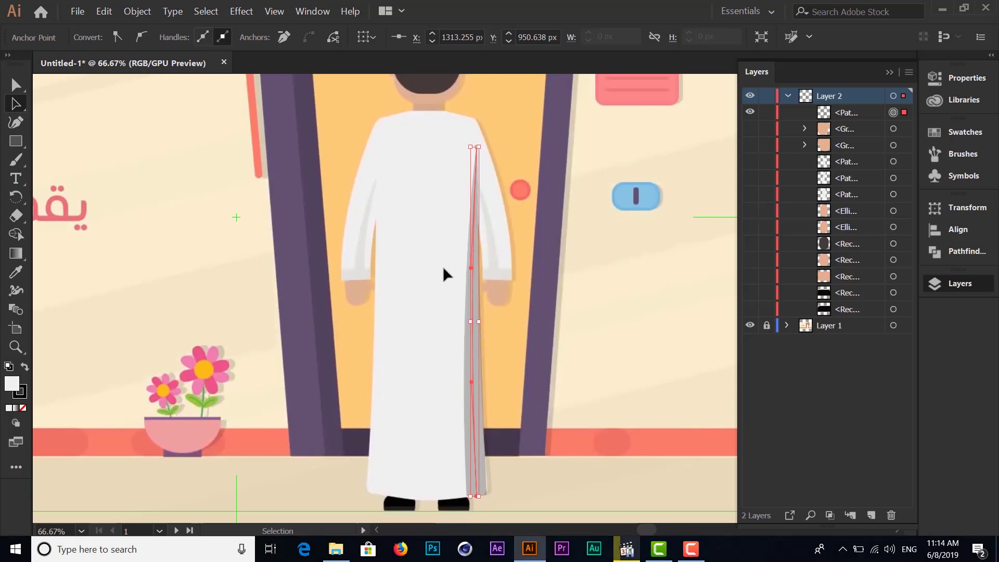
Delete the old fold path and start a new Pen path from near the shoulder to just above the hem.
{"action": "key", "text": "Delete"}
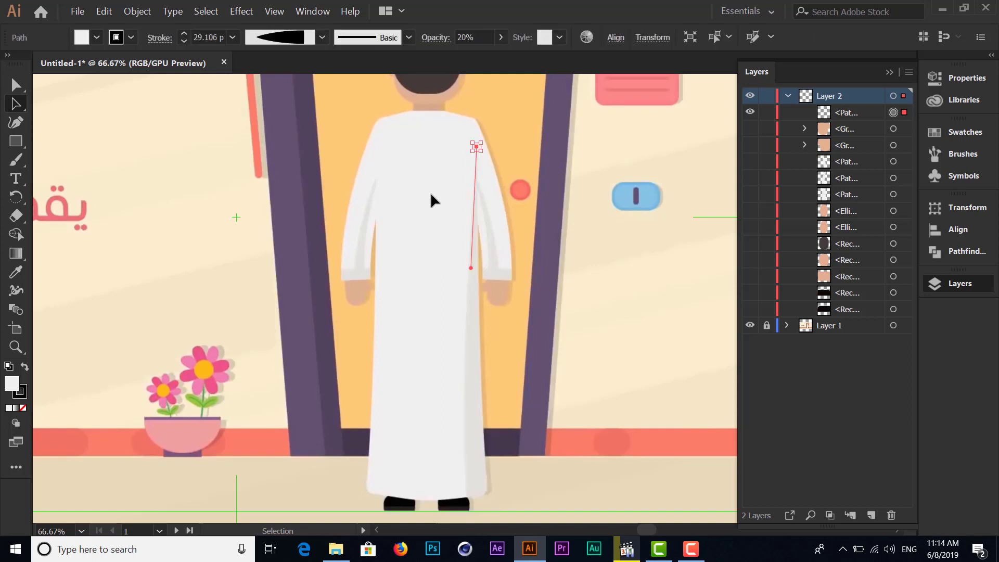
{"action": "left_click", "coordinate": [476, 145]}
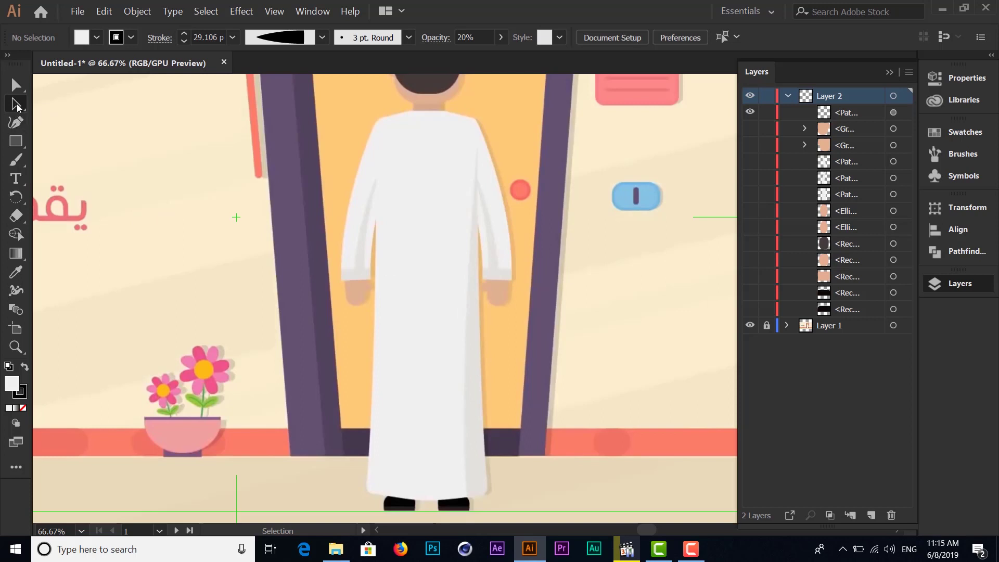
{"action": "left_click_drag", "start_coordinate": [17, 107], "coordinate": [49, 101]}
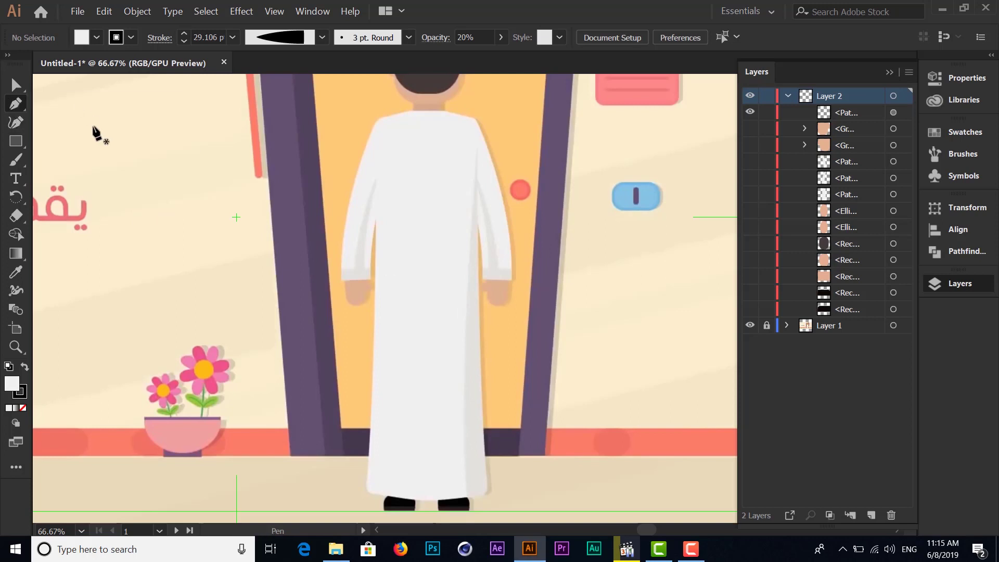
{"action": "left_click", "coordinate": [476, 146]}
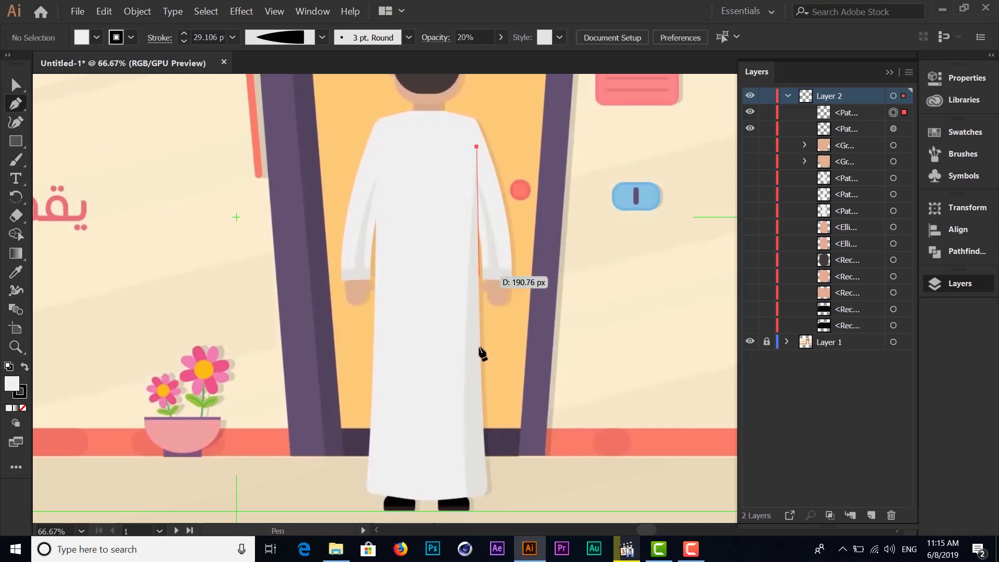
{"action": "left_click", "coordinate": [488, 491]}
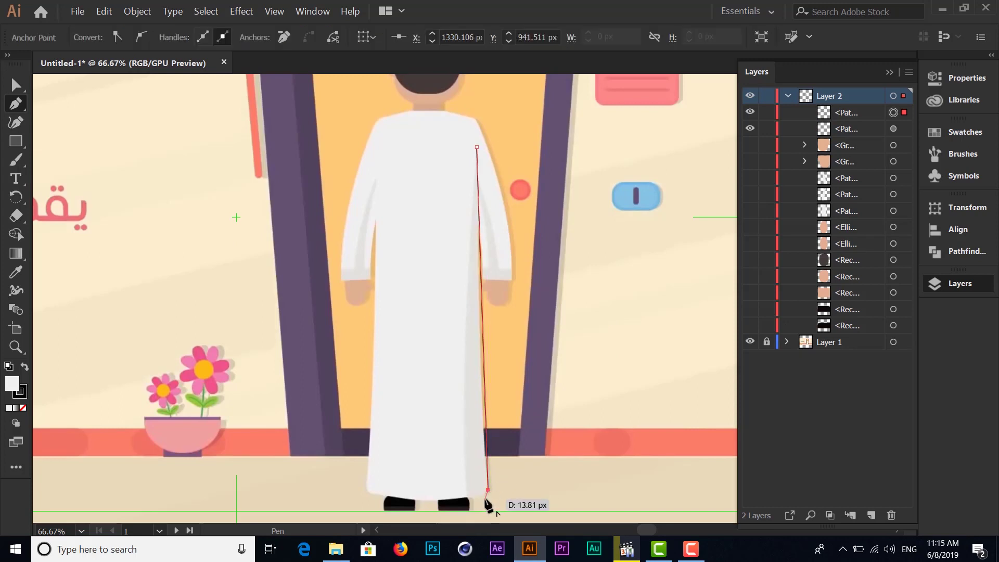
Curve the new path around the robe's bottom corner, add a hem point, and close it at the top.
{"action": "key", "text": "ctrl+plus"}
{"action": "key", "text": "ctrl+plus"}
{"action": "key", "text": "ctrl+plus"}
{"action": "key", "text": "ctrl+plus"}
{"action": "key", "text": "ctrl+plus"}
{"action": "key", "text": "ctrl+plus"}
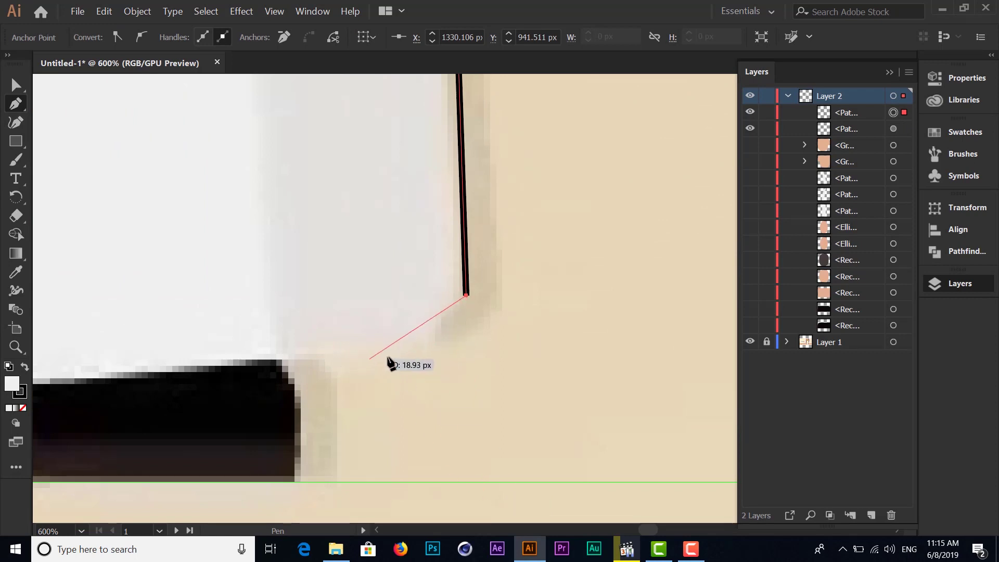
{"action": "left_click_drag", "start_coordinate": [376, 350], "coordinate": [298, 357]}
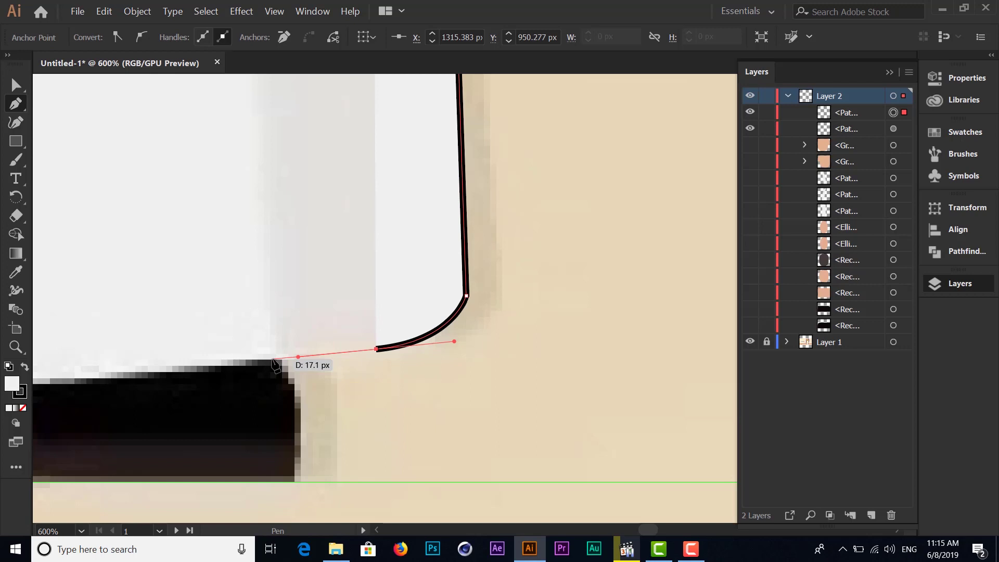
{"action": "left_click", "coordinate": [272, 358]}
{"action": "scroll", "coordinate": [290, 201], "scroll_direction": "up", "scroll_amount": 3}
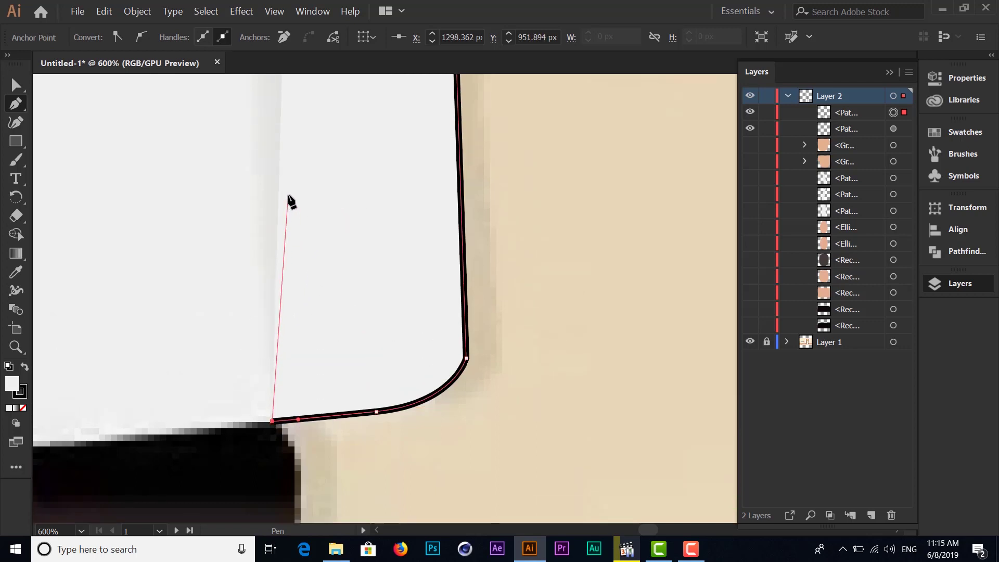
{"action": "scroll", "coordinate": [291, 201], "scroll_direction": "up", "scroll_amount": 5}
{"action": "scroll", "coordinate": [291, 201], "scroll_direction": "up", "scroll_amount": 5}
{"action": "scroll", "coordinate": [291, 201], "scroll_direction": "up", "scroll_amount": 3}
{"action": "scroll", "coordinate": [290, 201], "scroll_direction": "up", "scroll_amount": 1}
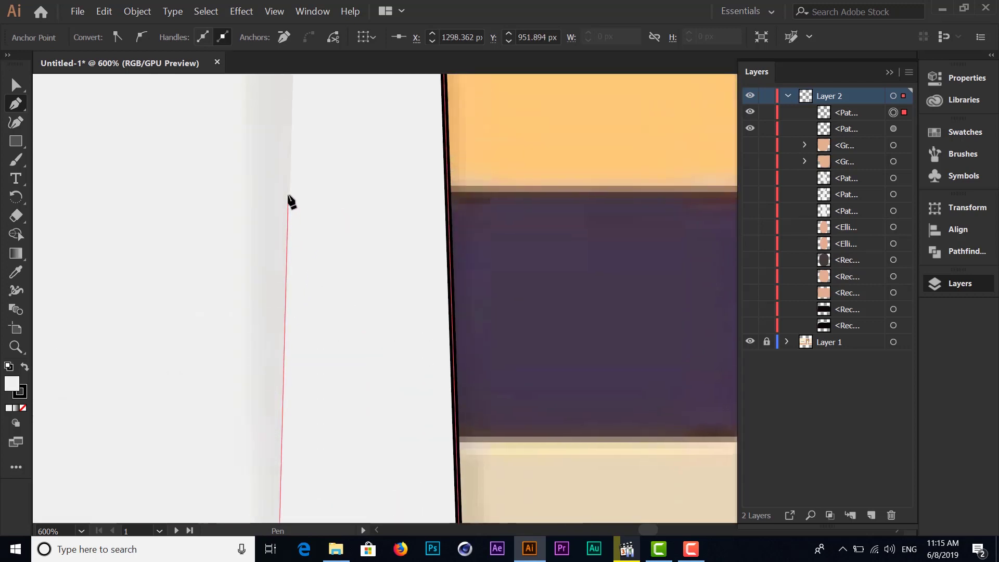
{"action": "scroll", "coordinate": [291, 201], "scroll_direction": "down", "scroll_amount": 2}
{"action": "scroll", "coordinate": [291, 201], "scroll_direction": "down", "scroll_amount": 1}
{"action": "scroll", "coordinate": [291, 201], "scroll_direction": "down", "scroll_amount": 1}
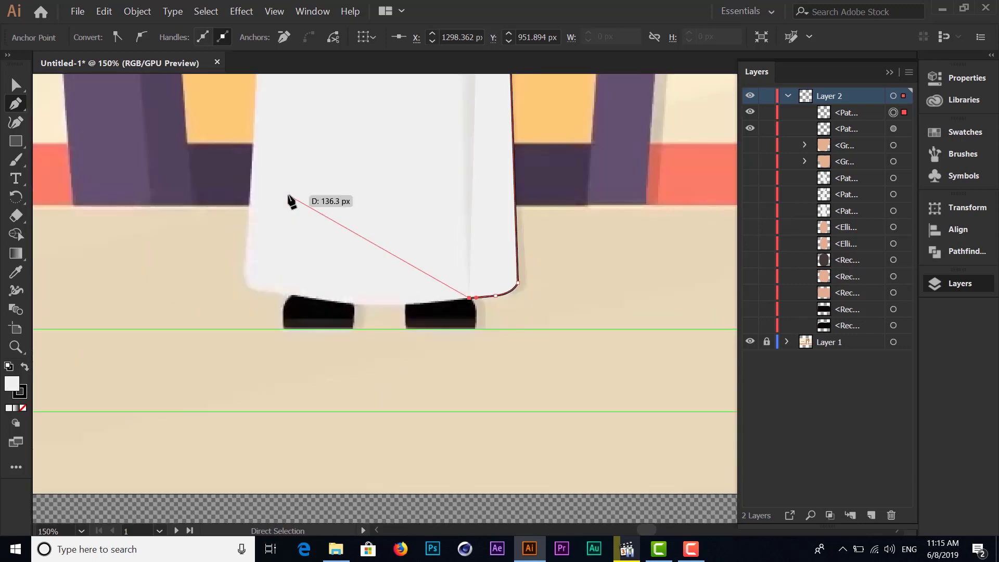
{"action": "scroll", "coordinate": [323, 196], "scroll_direction": "up", "scroll_amount": 2}
{"action": "scroll", "coordinate": [323, 196], "scroll_direction": "up", "scroll_amount": 2}
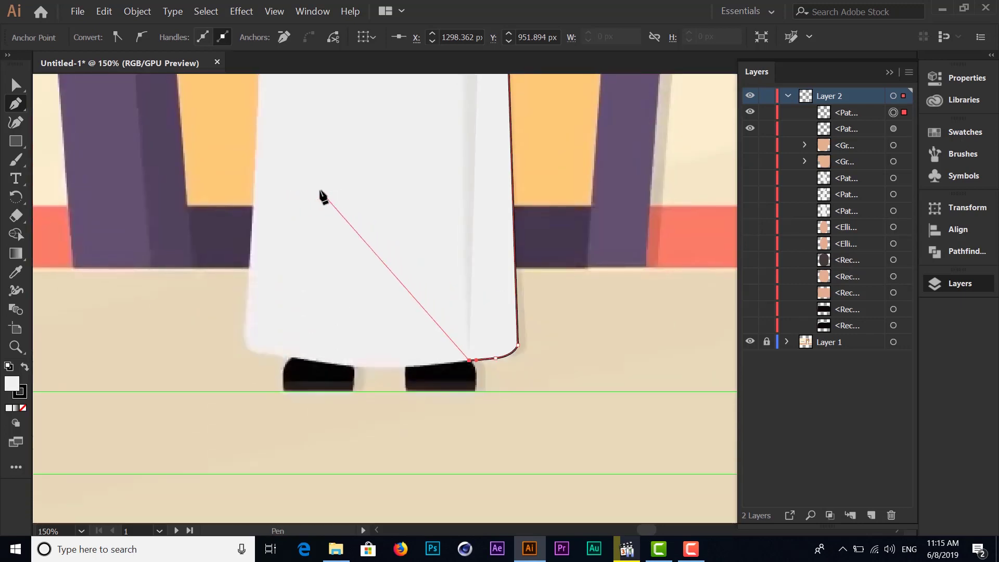
{"action": "scroll", "coordinate": [323, 196], "scroll_direction": "up", "scroll_amount": 2}
{"action": "scroll", "coordinate": [333, 197], "scroll_direction": "up", "scroll_amount": 2}
{"action": "scroll", "coordinate": [396, 199], "scroll_direction": "up", "scroll_amount": 2}
{"action": "scroll", "coordinate": [442, 200], "scroll_direction": "up", "scroll_amount": 2}
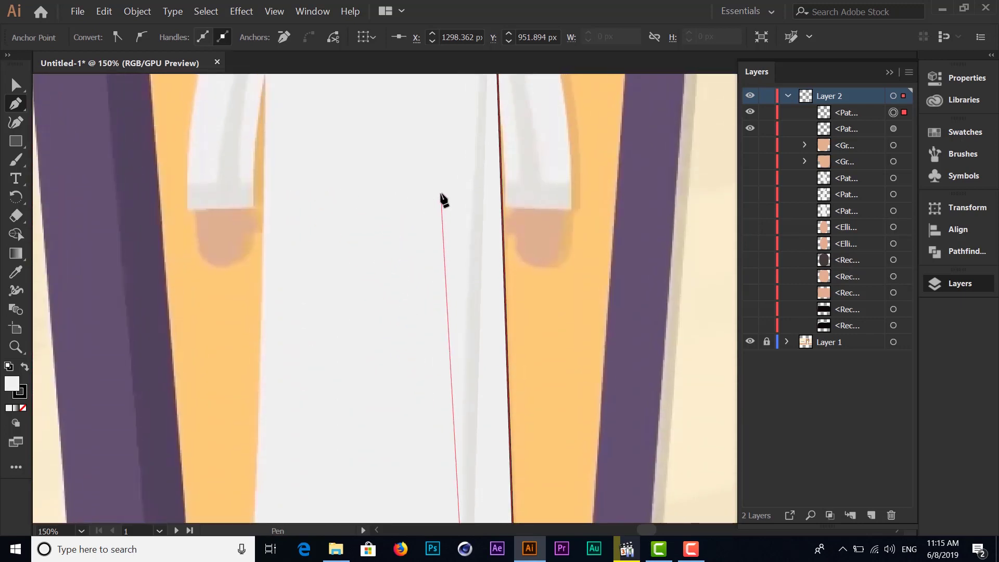
{"action": "scroll", "coordinate": [448, 172], "scroll_direction": "up", "scroll_amount": 2}
{"action": "scroll", "coordinate": [458, 167], "scroll_direction": "up", "scroll_amount": 2}
{"action": "scroll", "coordinate": [474, 162], "scroll_direction": "up", "scroll_amount": 2}
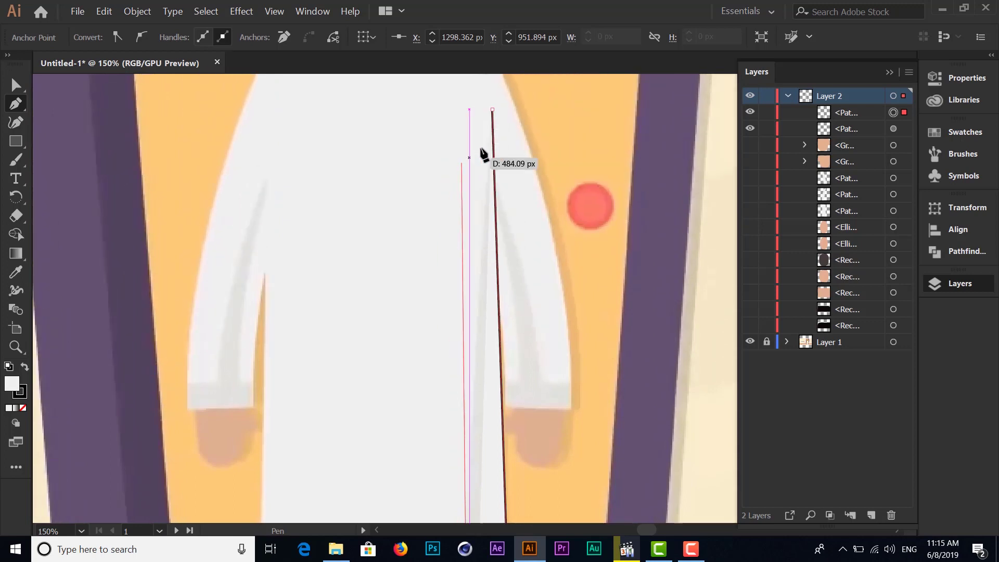
{"action": "left_click", "coordinate": [492, 109]}
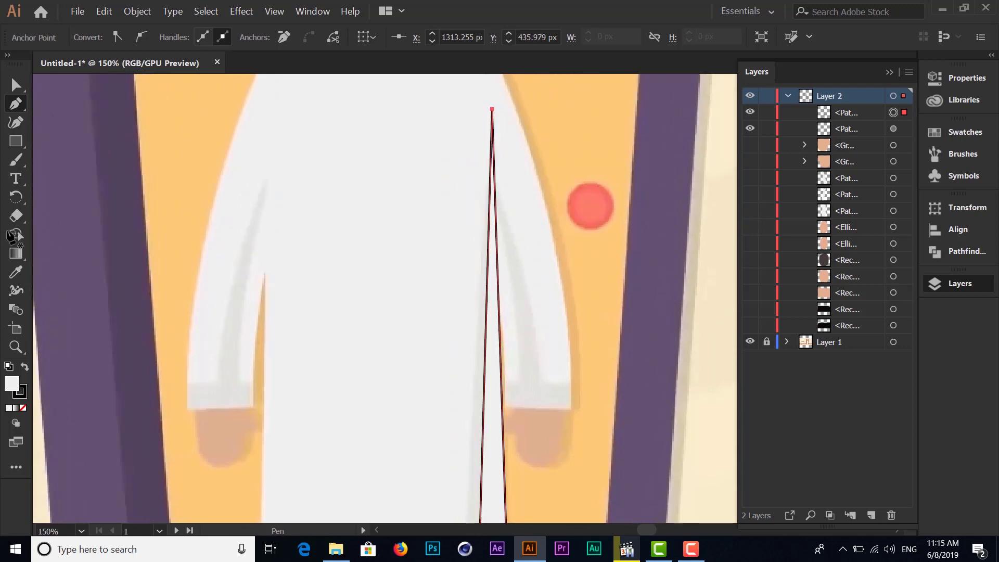
Select the new fold shape and set its stroke weight to 0 pt.
{"action": "left_click", "coordinate": [16, 85]}
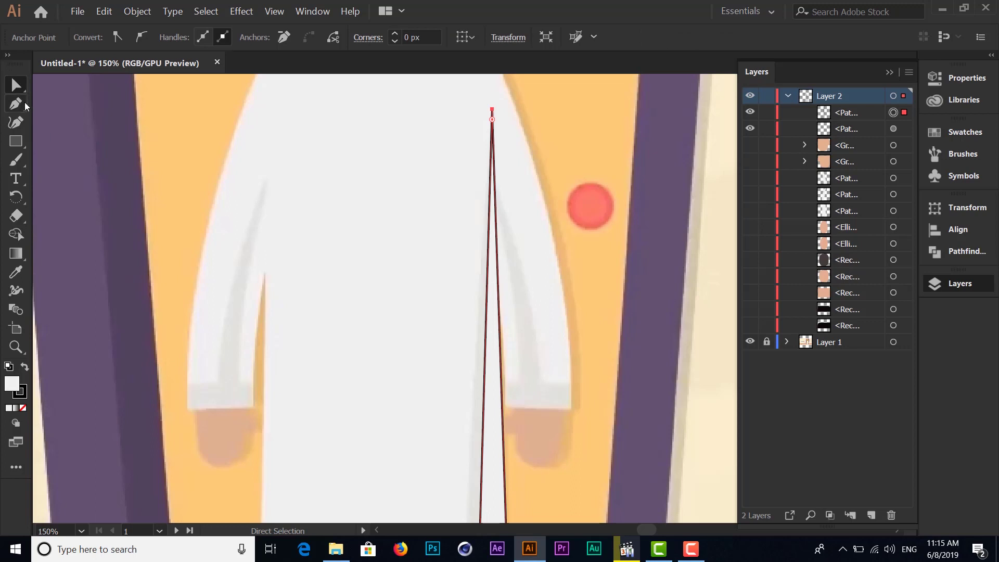
{"action": "left_click_drag", "start_coordinate": [14, 101], "coordinate": [128, 141]}
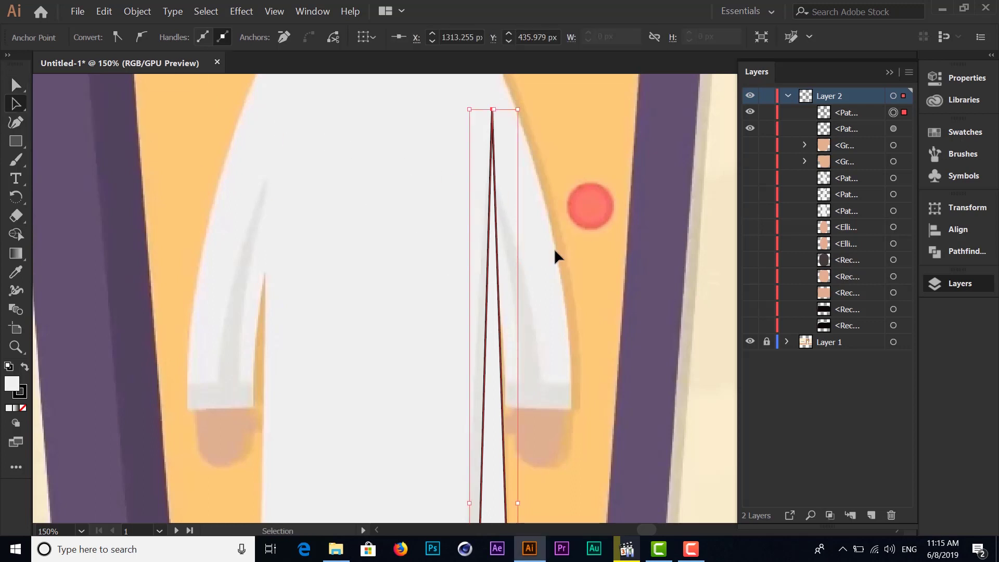
{"action": "left_click", "coordinate": [496, 259]}
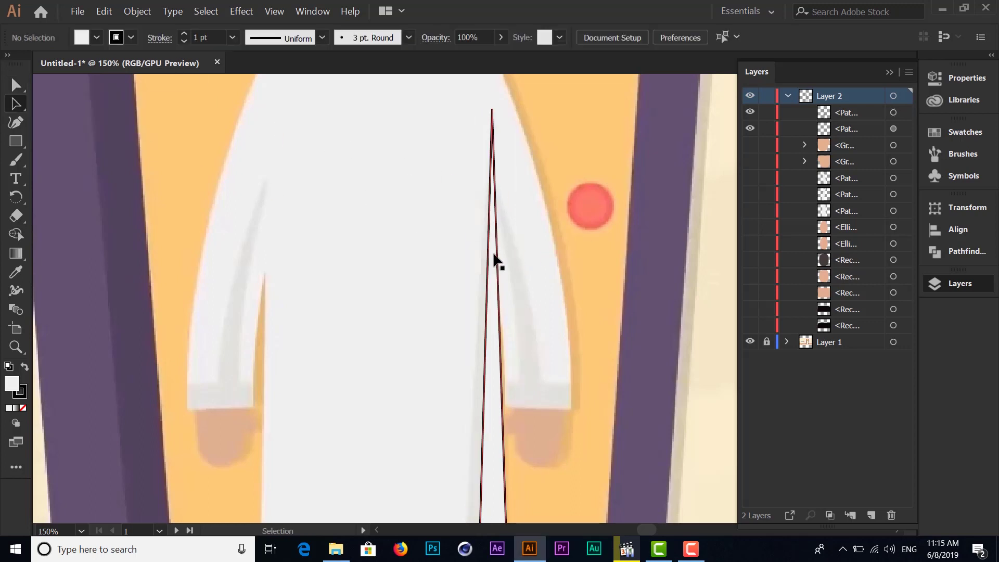
{"action": "left_click", "coordinate": [183, 34]}
{"action": "left_click", "coordinate": [183, 34]}
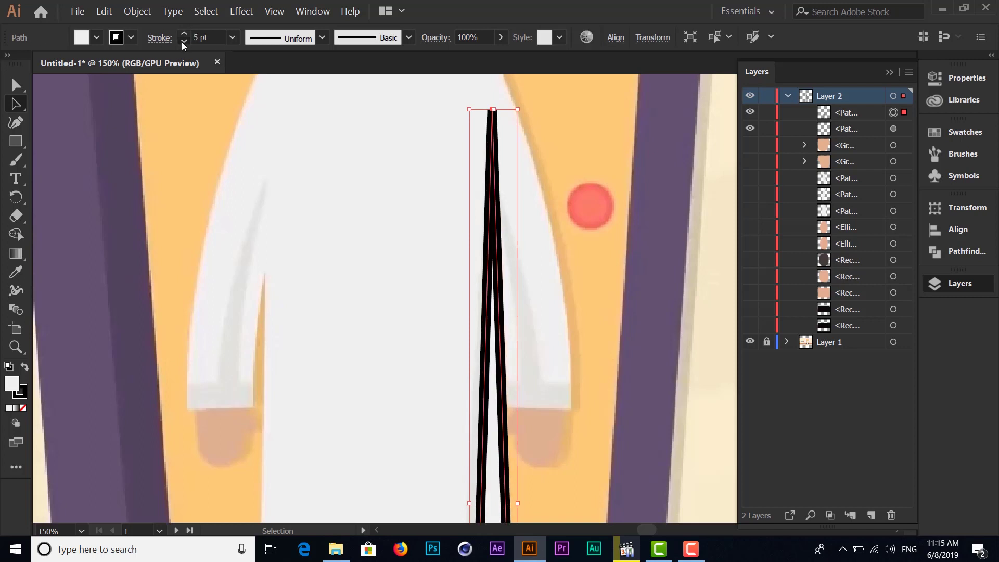
{"action": "left_click", "coordinate": [183, 42]}
{"action": "left_click", "coordinate": [183, 42]}
{"action": "left_click", "coordinate": [184, 42]}
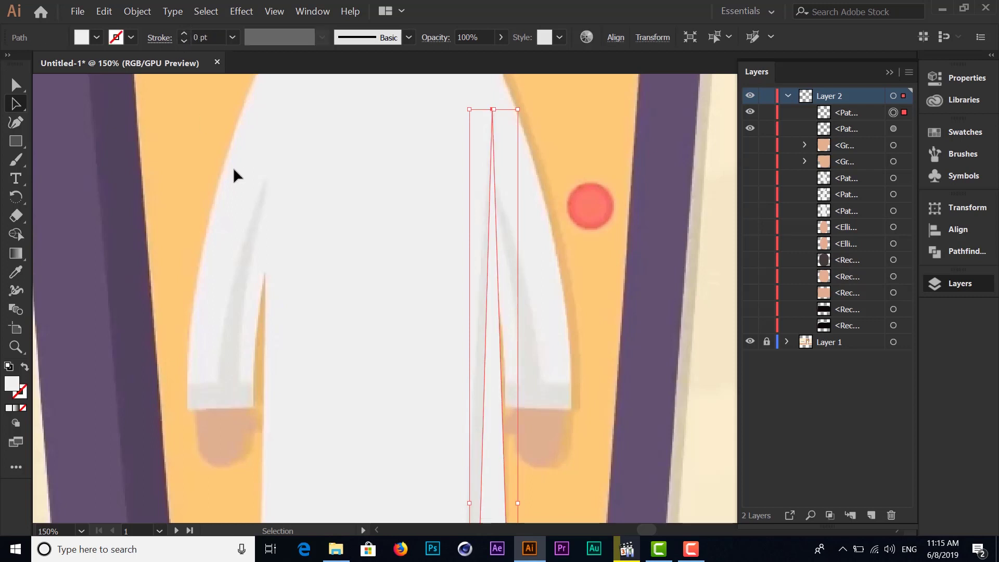
Fill the fold with the robe's light grey shading colour sampled by the Eyedropper.
{"action": "left_click", "coordinate": [16, 278]}
{"action": "left_click", "coordinate": [466, 335]}
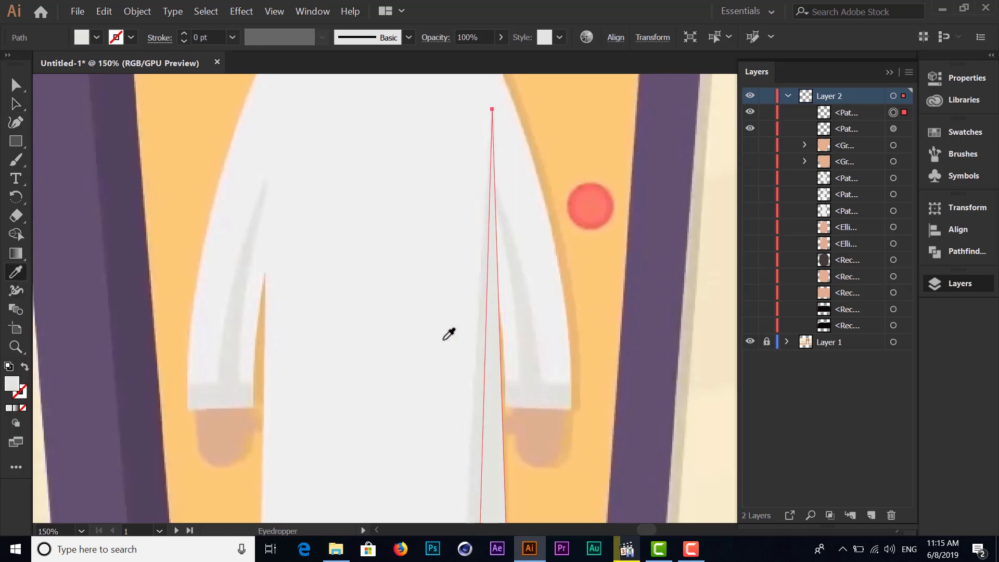
{"action": "left_click", "coordinate": [13, 86]}
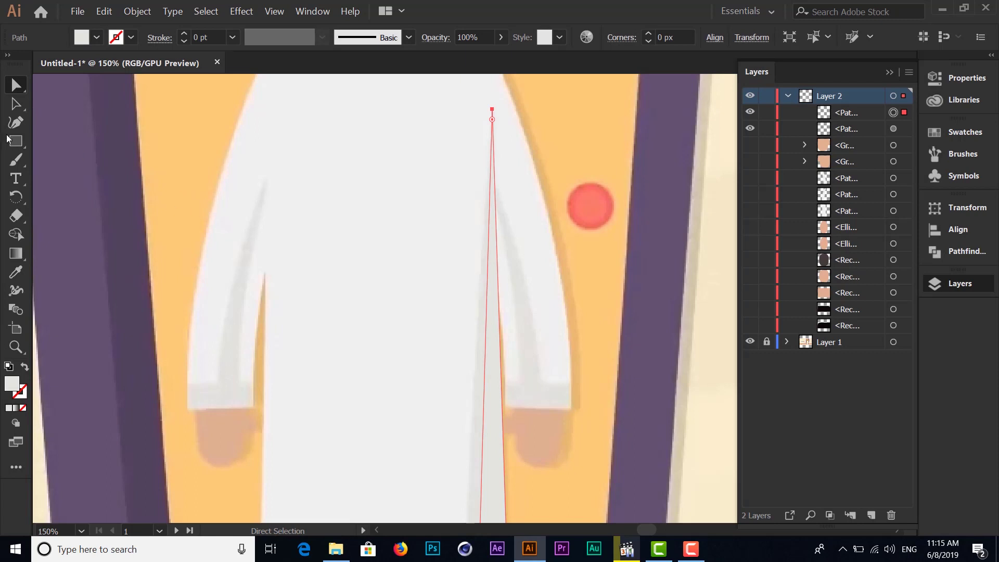
Curve the left edge of the grey fold shading with the Anchor Point Tool.
{"action": "scroll", "coordinate": [388, 340], "scroll_direction": "down", "scroll_amount": 2}
{"action": "scroll", "coordinate": [388, 333], "scroll_direction": "down", "scroll_amount": 2}
{"action": "scroll", "coordinate": [386, 300], "scroll_direction": "down", "scroll_amount": 3}
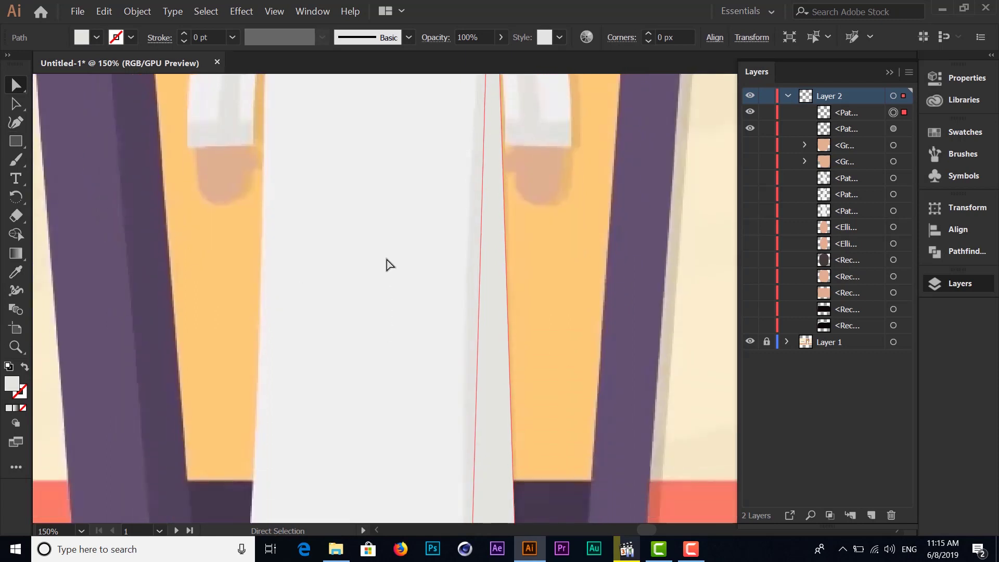
{"action": "scroll", "coordinate": [387, 263], "scroll_direction": "down", "scroll_amount": 2}
{"action": "scroll", "coordinate": [389, 256], "scroll_direction": "down", "scroll_amount": 3}
{"action": "scroll", "coordinate": [391, 250], "scroll_direction": "down", "scroll_amount": 1}
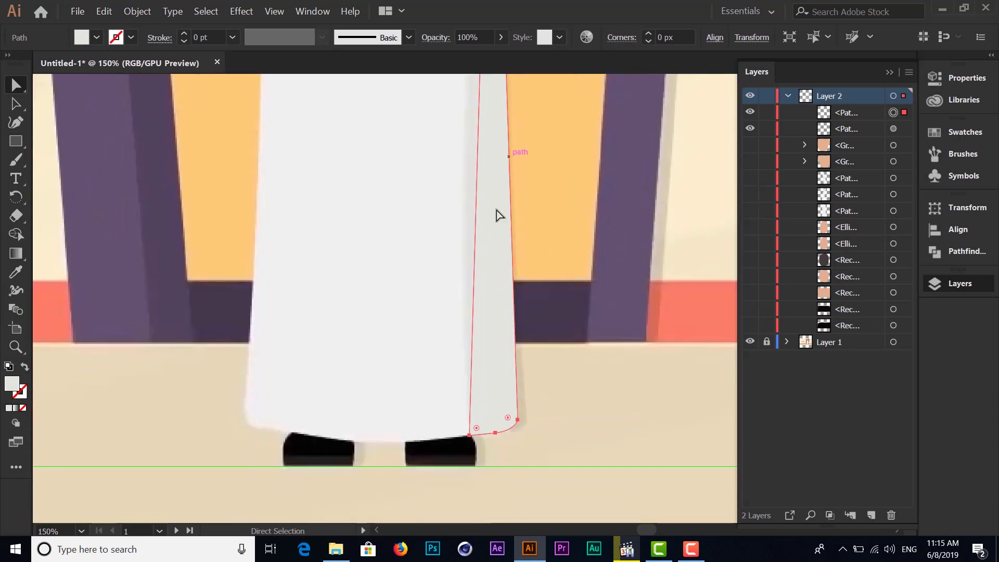
{"action": "scroll", "coordinate": [471, 274], "scroll_direction": "up", "scroll_amount": 1}
{"action": "scroll", "coordinate": [470, 274], "scroll_direction": "up", "scroll_amount": 2}
{"action": "scroll", "coordinate": [142, 181], "scroll_direction": "up", "scroll_amount": 2}
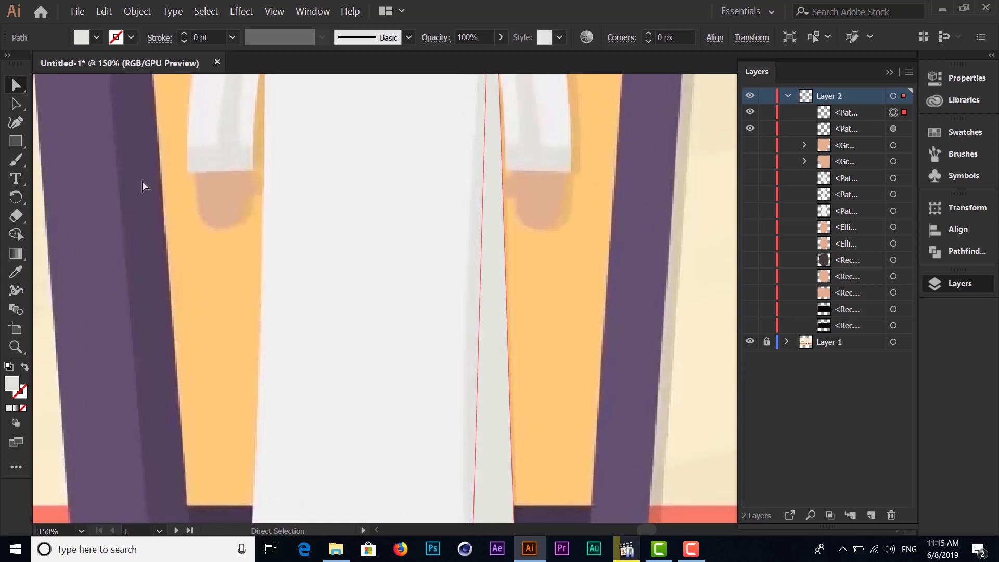
{"action": "left_click", "coordinate": [17, 105]}
{"action": "left_click", "coordinate": [103, 119]}
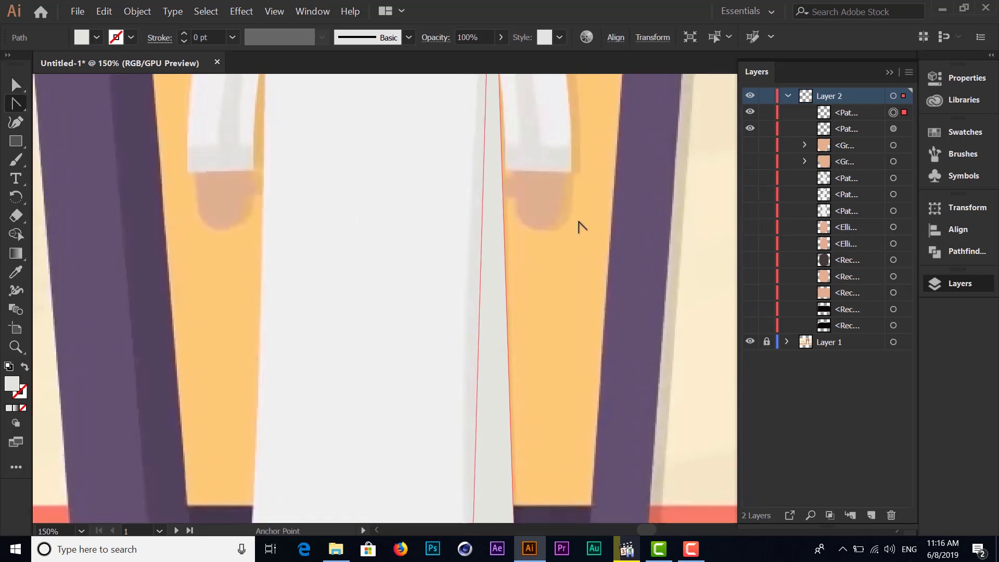
{"action": "left_click_drag", "start_coordinate": [482, 235], "coordinate": [468, 237]}
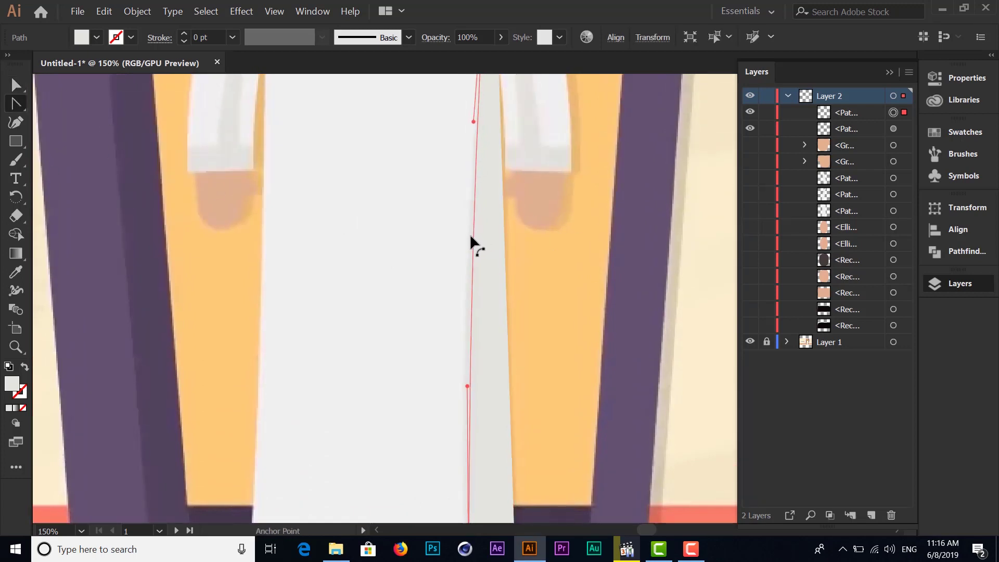
Adjust the fold's anchor near the hem, then deselect the shading path.
{"action": "scroll", "coordinate": [430, 229], "scroll_direction": "down", "scroll_amount": 3}
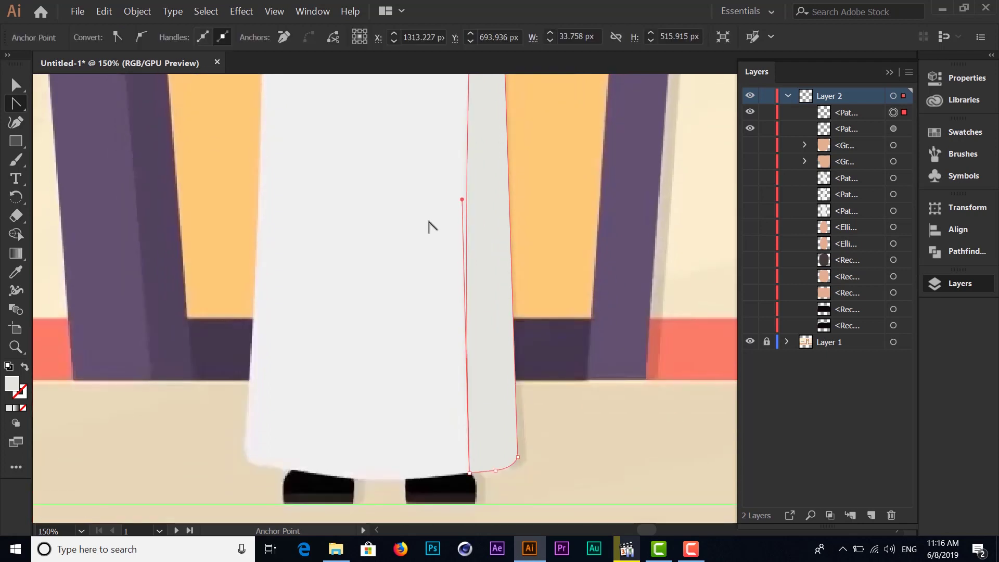
{"action": "scroll", "coordinate": [431, 225], "scroll_direction": "up", "scroll_amount": 1}
{"action": "scroll", "coordinate": [429, 219], "scroll_direction": "up", "scroll_amount": 3}
{"action": "scroll", "coordinate": [426, 217], "scroll_direction": "up", "scroll_amount": 4}
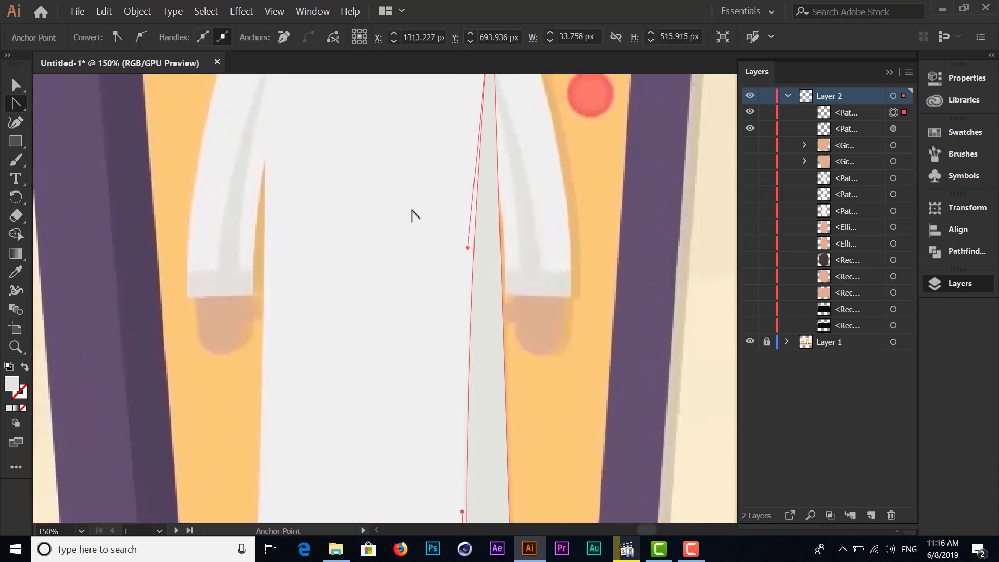
{"action": "scroll", "coordinate": [410, 214], "scroll_direction": "up", "scroll_amount": 3}
{"action": "scroll", "coordinate": [406, 214], "scroll_direction": "up", "scroll_amount": 1}
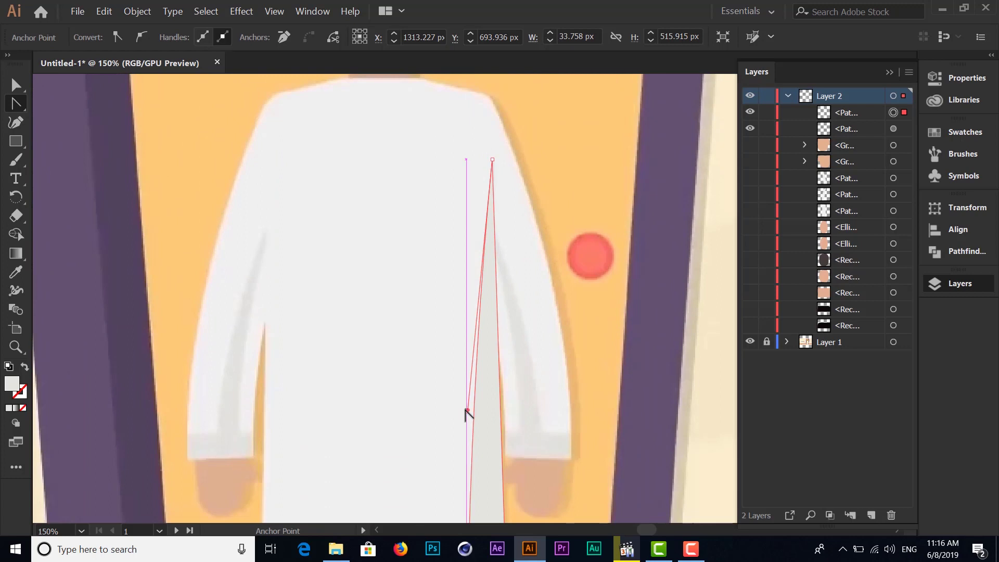
{"action": "left_click_drag", "start_coordinate": [468, 411], "coordinate": [469, 411]}
{"action": "scroll", "coordinate": [410, 303], "scroll_direction": "down", "scroll_amount": 1}
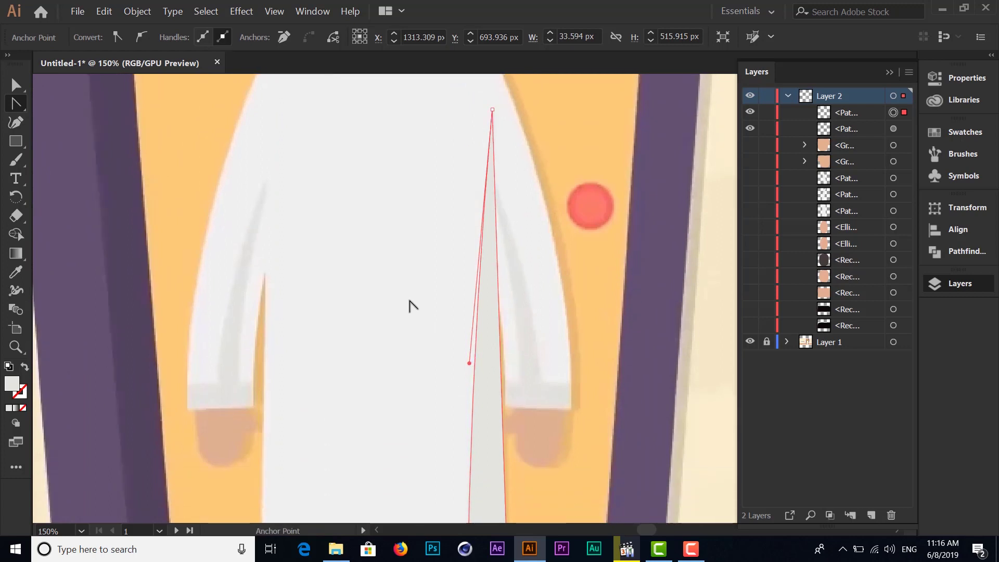
{"action": "scroll", "coordinate": [409, 292], "scroll_direction": "down", "scroll_amount": 1}
{"action": "scroll", "coordinate": [411, 291], "scroll_direction": "down", "scroll_amount": 2}
{"action": "scroll", "coordinate": [421, 305], "scroll_direction": "down", "scroll_amount": 3}
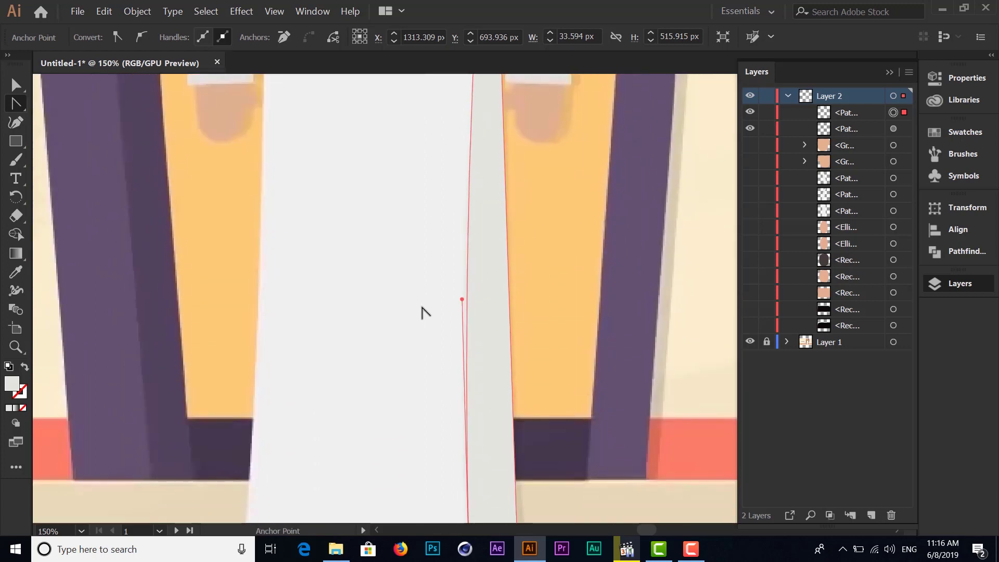
{"action": "scroll", "coordinate": [422, 310], "scroll_direction": "down", "scroll_amount": 2}
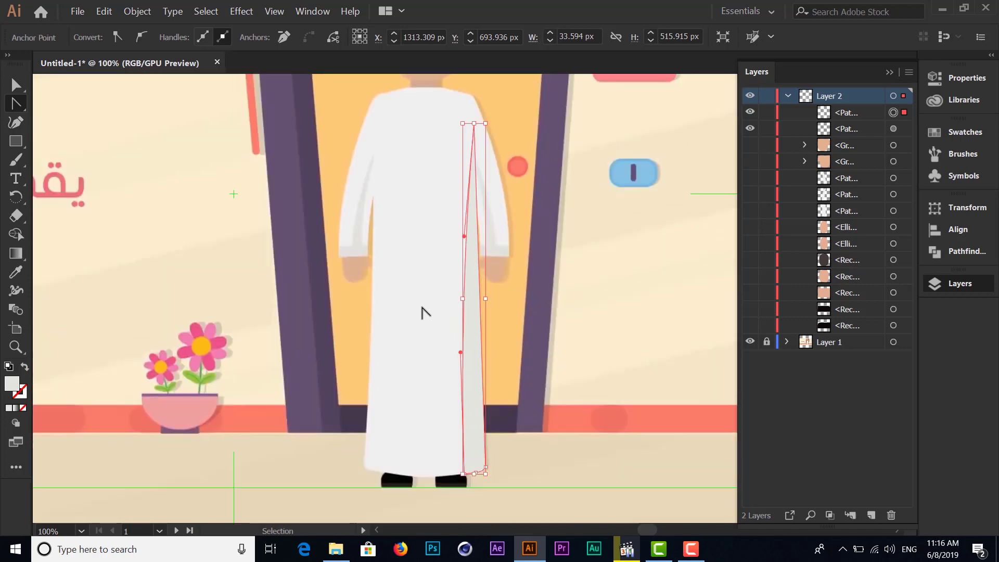
{"action": "scroll", "coordinate": [422, 310], "scroll_direction": "down", "scroll_amount": 1}
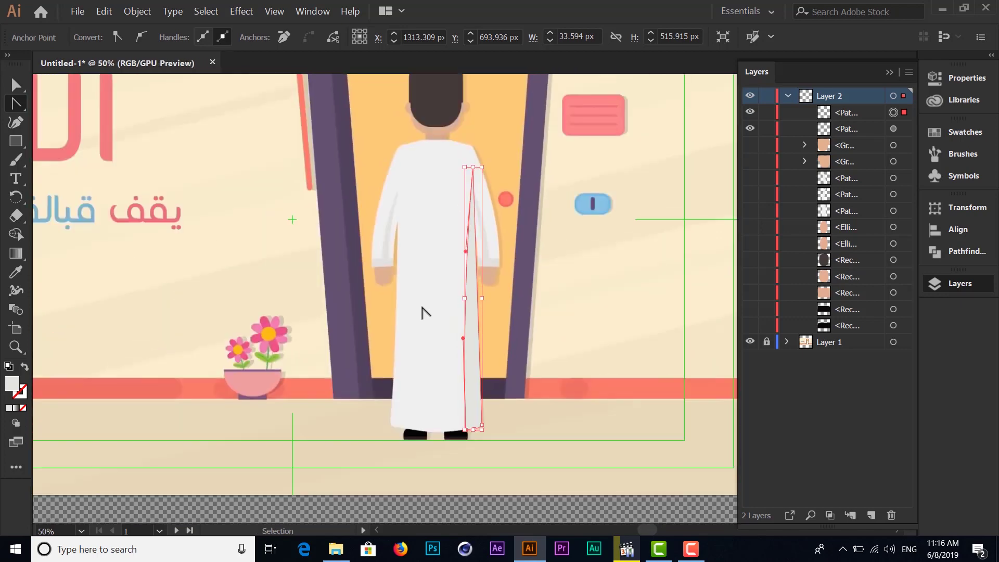
{"action": "left_click", "coordinate": [195, 156]}
Draw a light grey cuff rectangle, about 43 × 15 px, at the left sleeve's end above the hand.
{"action": "left_click", "coordinate": [475, 388]}
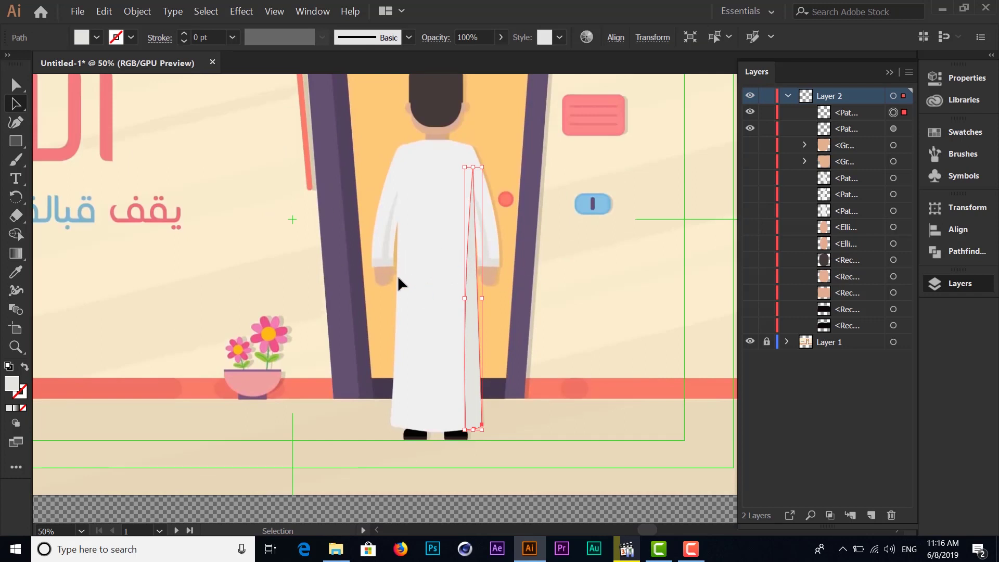
{"action": "key", "text": "ctrl+equal"}
{"action": "key", "text": "ctrl+equal"}
{"action": "key", "text": "ctrl+equal"}
{"action": "key", "text": "ctrl+equal"}
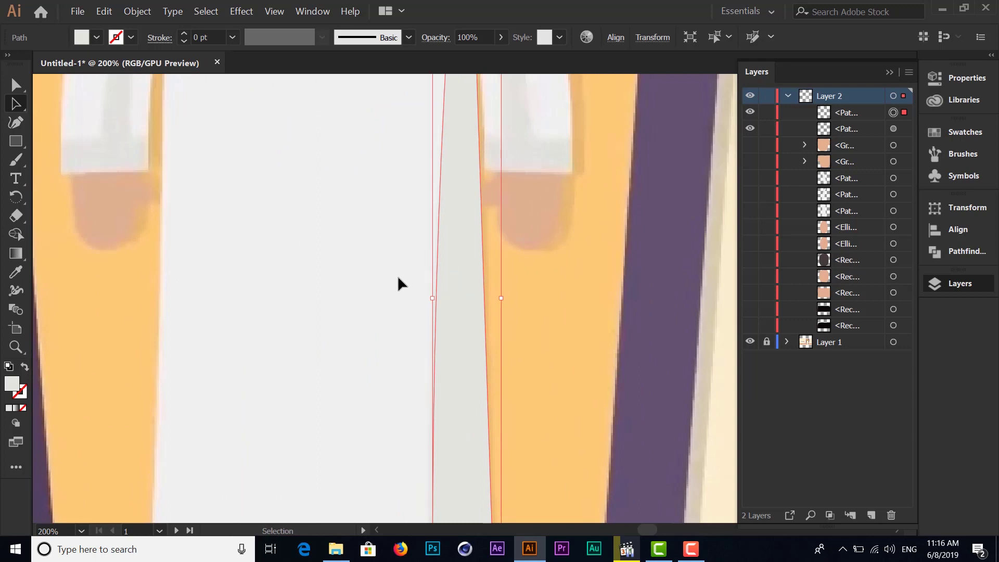
{"action": "left_click_drag", "start_coordinate": [270, 170], "coordinate": [410, 263]}
{"action": "left_click", "coordinate": [16, 142]}
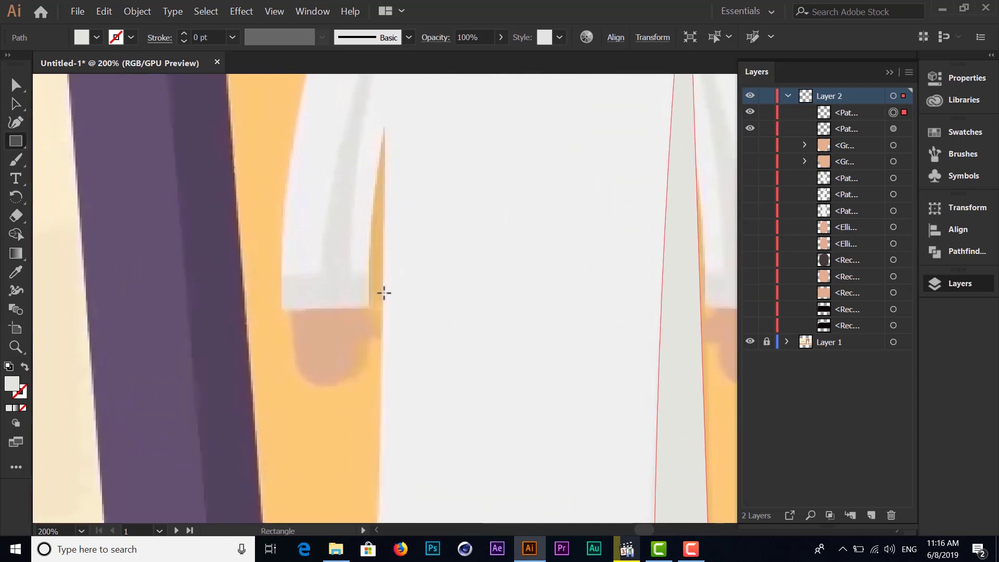
{"action": "left_click_drag", "start_coordinate": [283, 278], "coordinate": [369, 308]}
{"action": "left_click", "coordinate": [16, 271]}
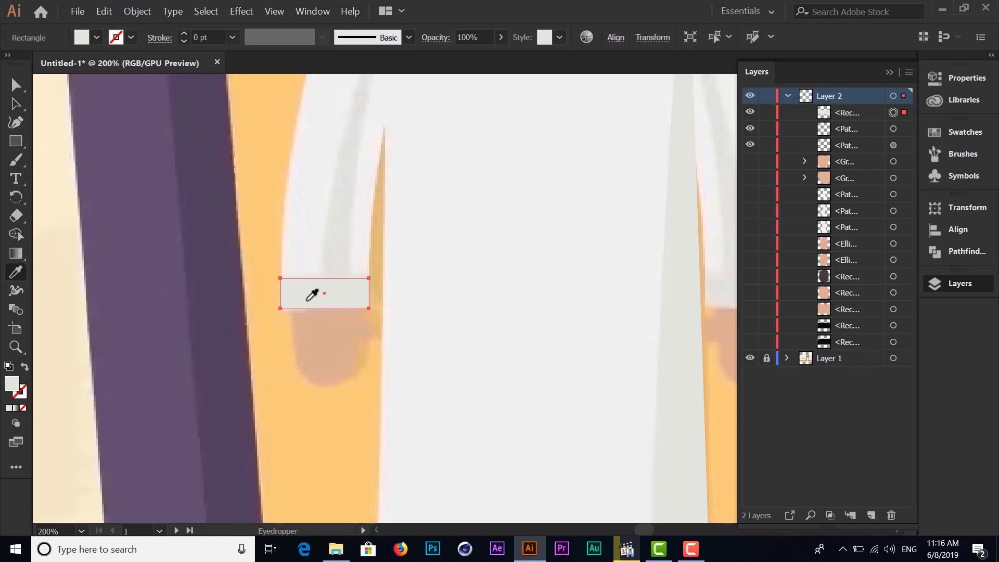
{"action": "left_click", "coordinate": [12, 86]}
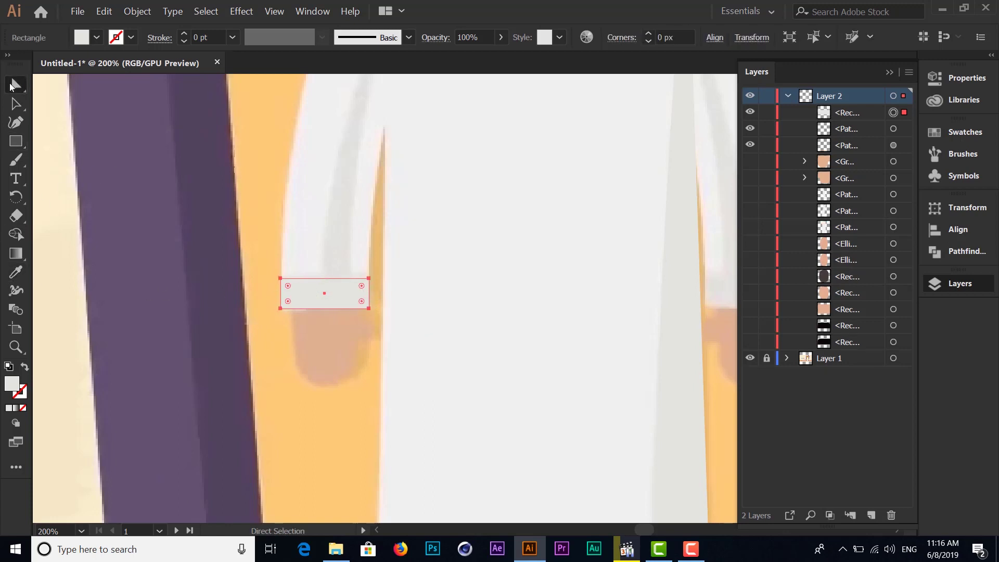
{"action": "scroll", "coordinate": [312, 242], "scroll_direction": "up", "scroll_amount": 5}
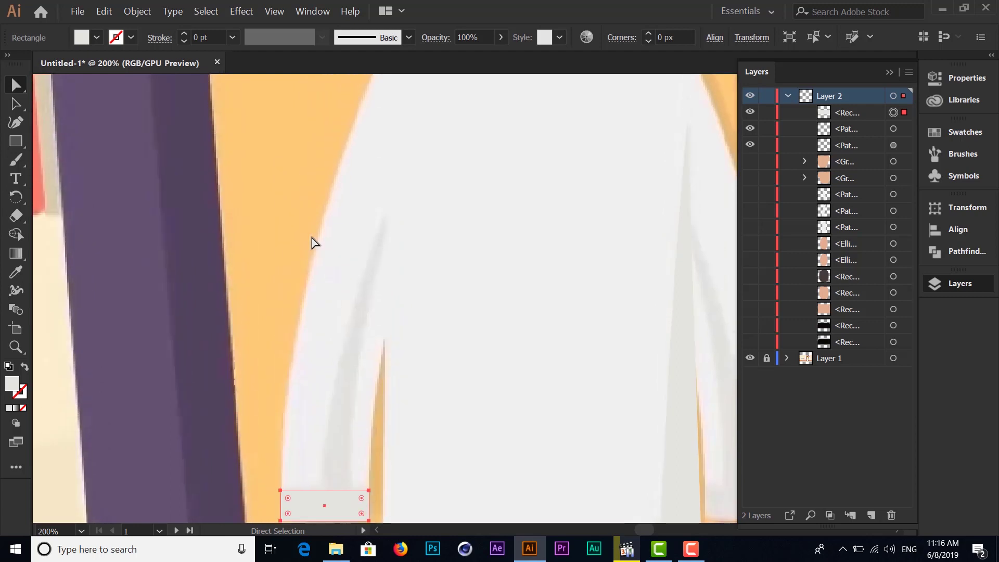
{"action": "scroll", "coordinate": [385, 287], "scroll_direction": "down", "scroll_amount": 2}
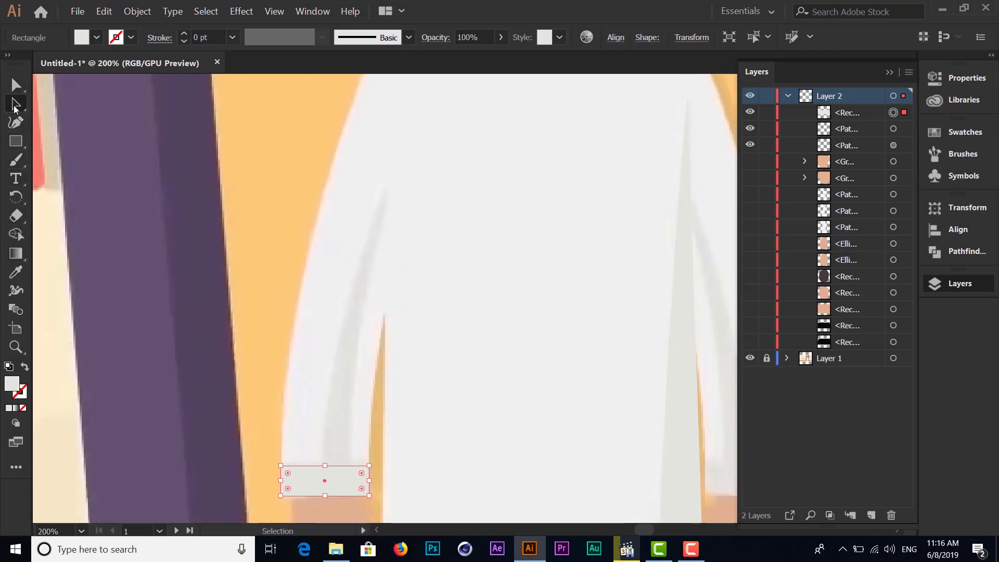
Draw a thin closed triangle from the upper sleeve down to the cuff with the Pen tool.
{"action": "left_click_drag", "start_coordinate": [15, 106], "coordinate": [78, 104]}
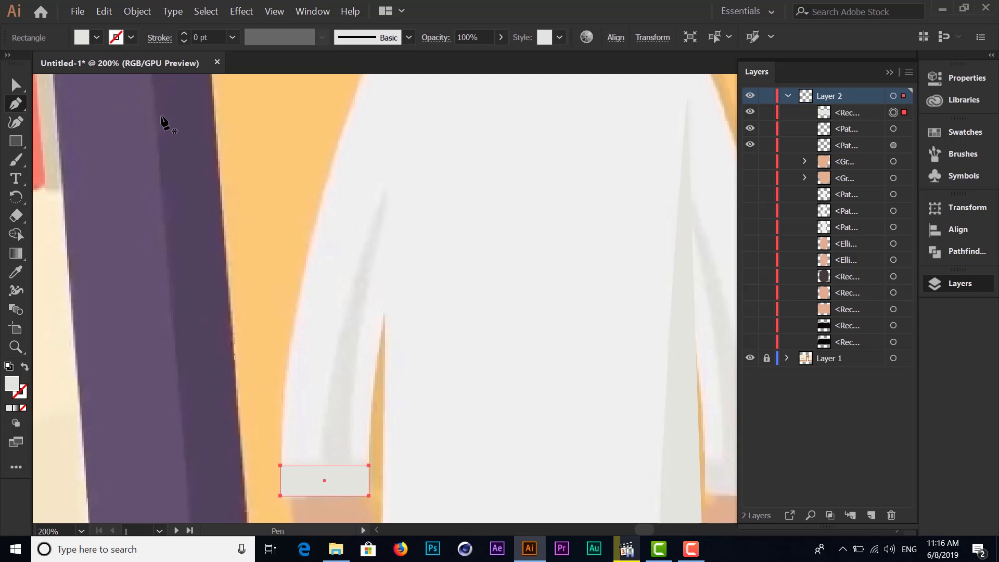
{"action": "left_click", "coordinate": [386, 192]}
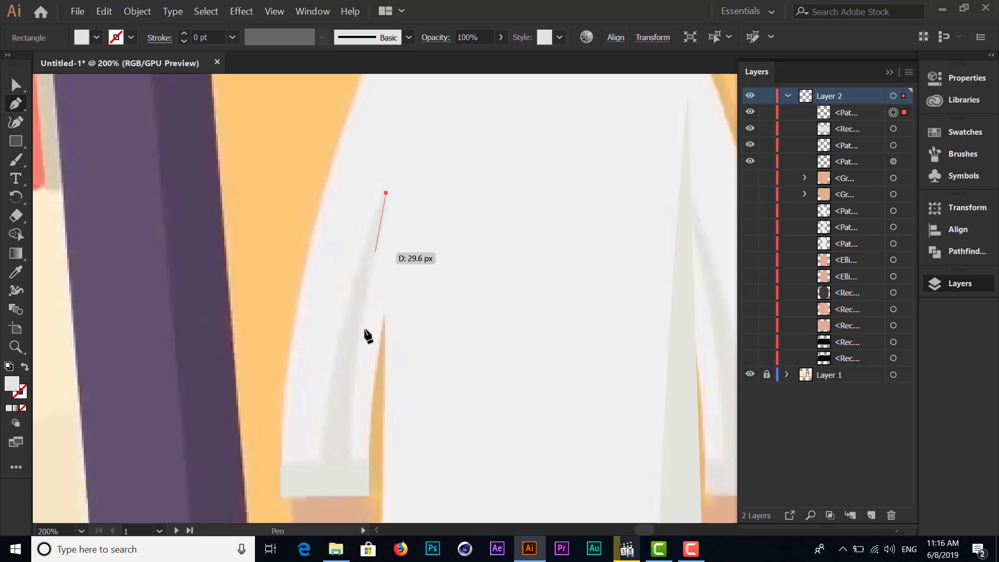
{"action": "left_click", "coordinate": [349, 468]}
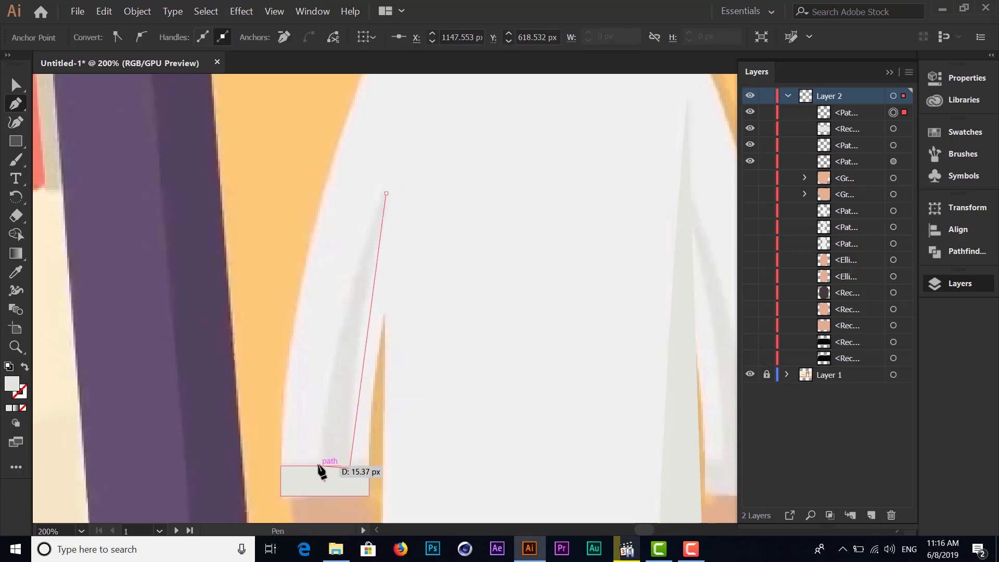
{"action": "left_click", "coordinate": [317, 466]}
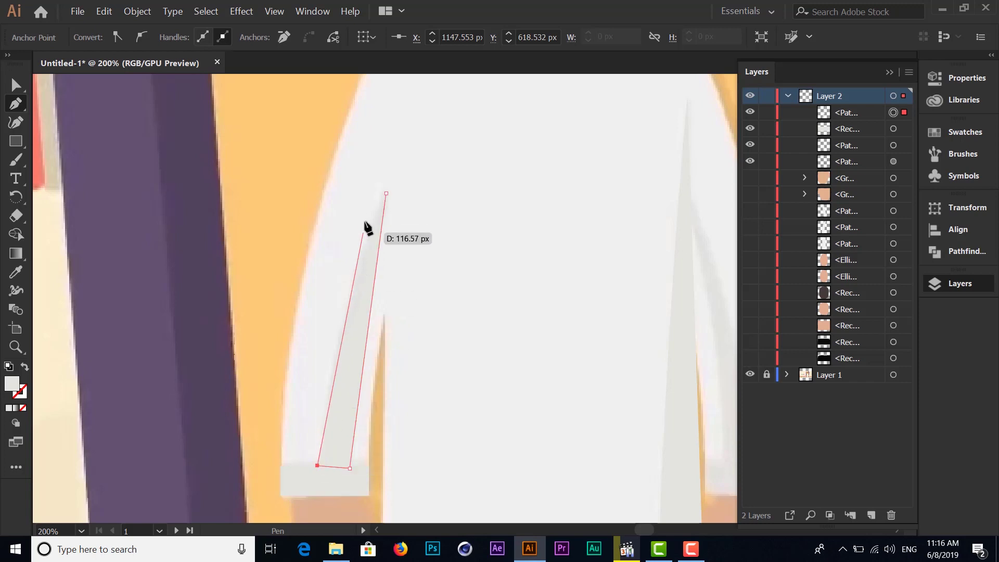
{"action": "left_click", "coordinate": [385, 193]}
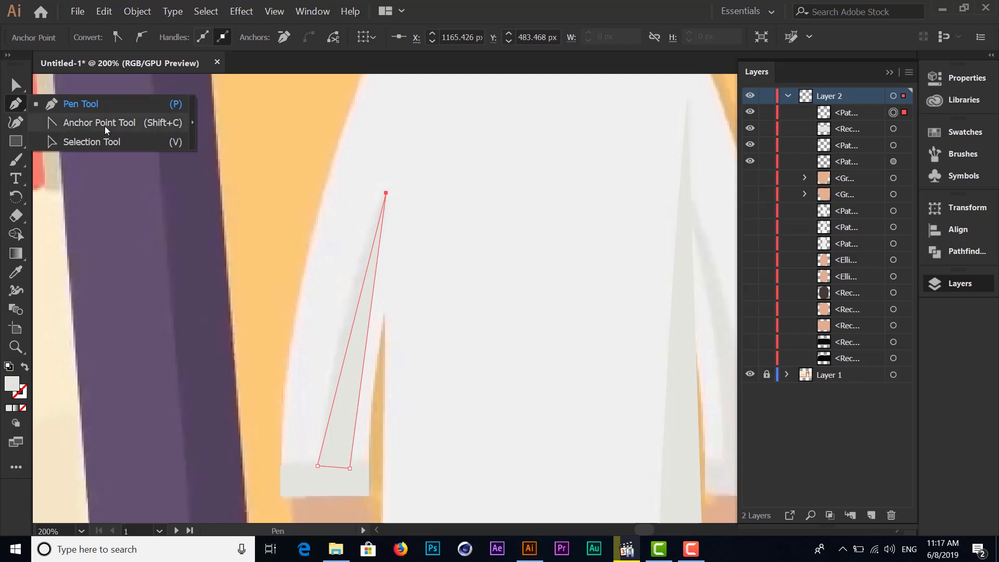
Curve the sleeve fold's left edge and fill it with the cuff's light grey.
{"action": "left_click_drag", "start_coordinate": [18, 105], "coordinate": [104, 125]}
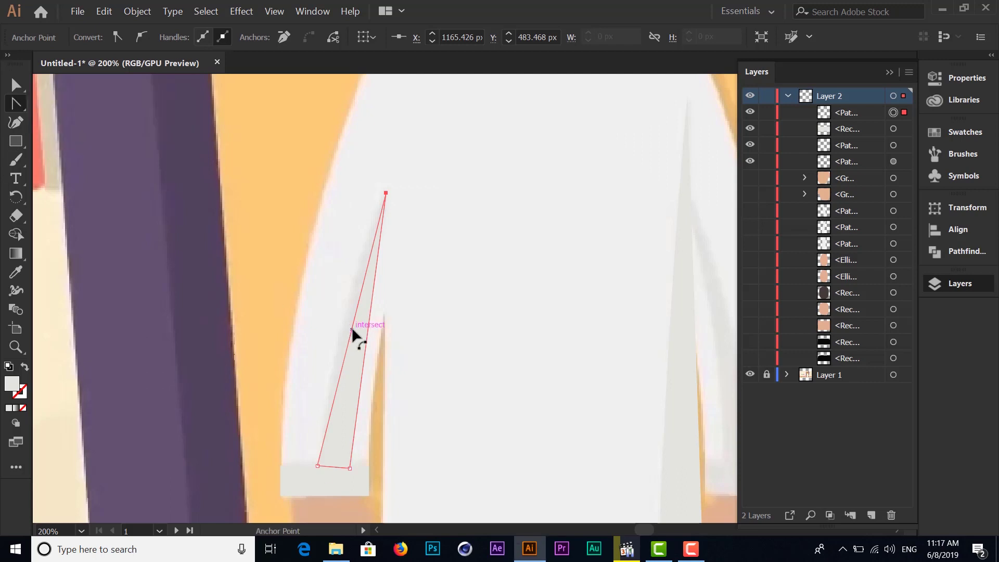
{"action": "left_click_drag", "start_coordinate": [349, 331], "coordinate": [344, 333]}
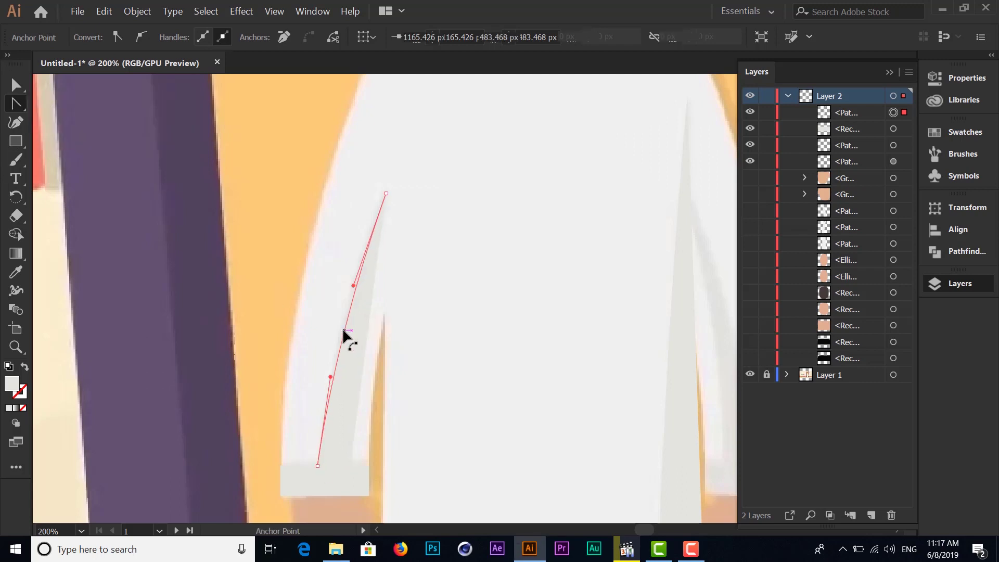
{"action": "left_click", "coordinate": [16, 272]}
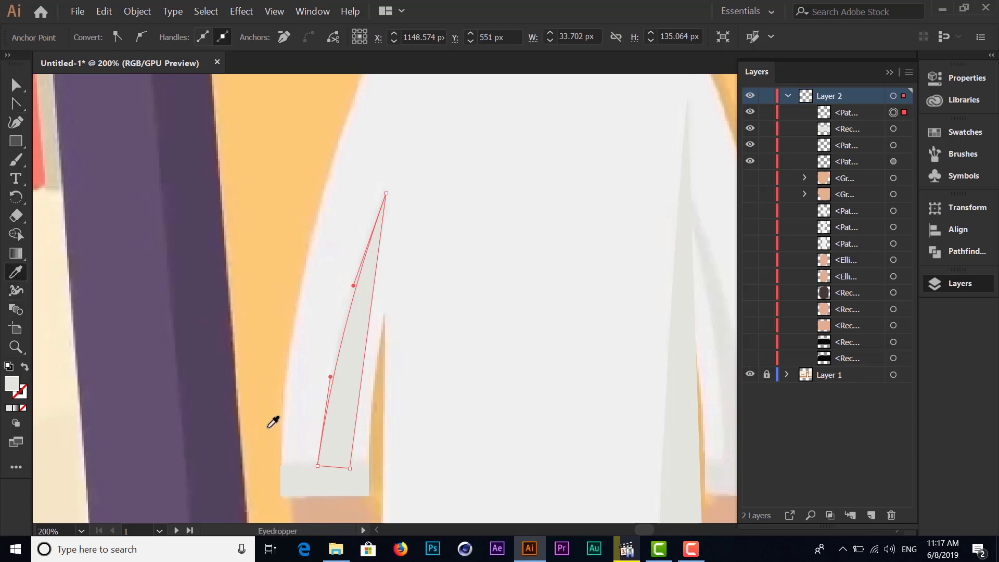
{"action": "left_click", "coordinate": [16, 85]}
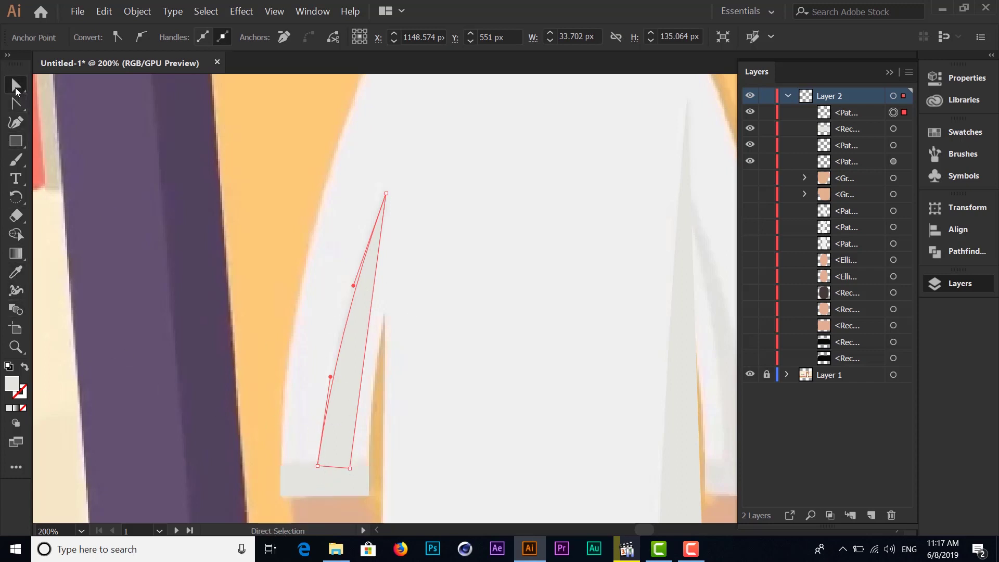
{"action": "left_click", "coordinate": [14, 105]}
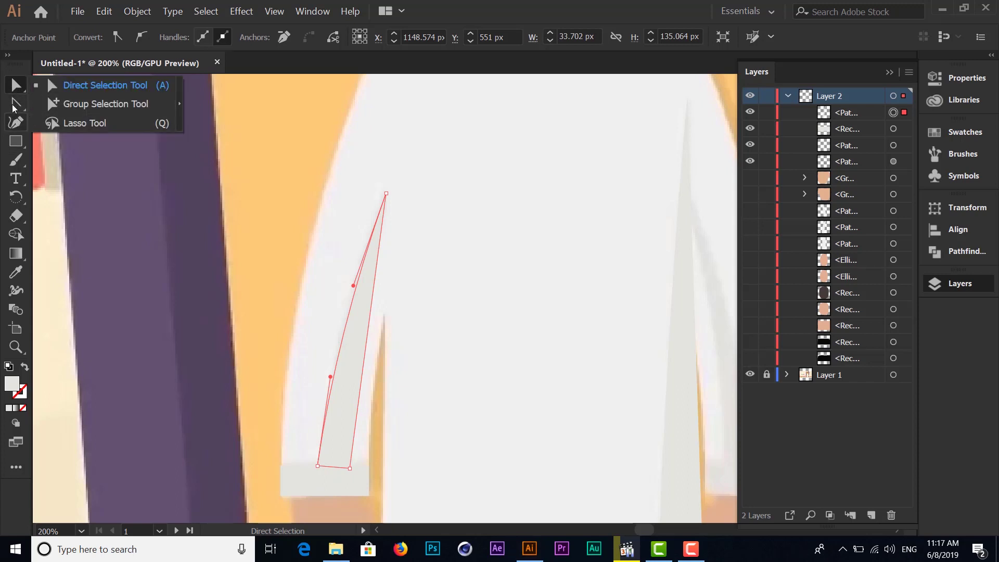
{"action": "left_click", "coordinate": [91, 140]}
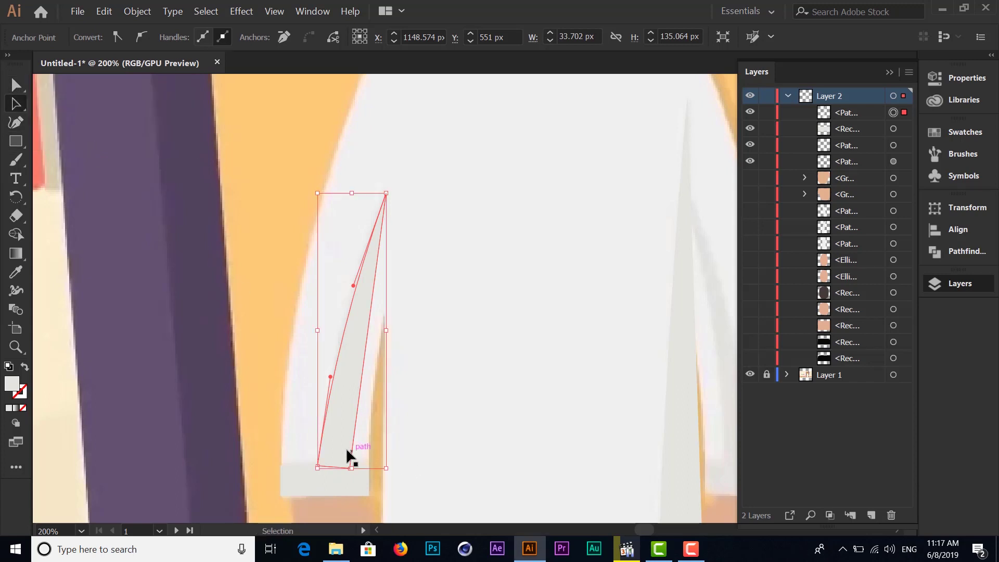
Group the fold and cuff, reflect a copy vertically, and move it onto the right sleeve.
{"action": "left_click", "coordinate": [305, 479], "text": "shift"}
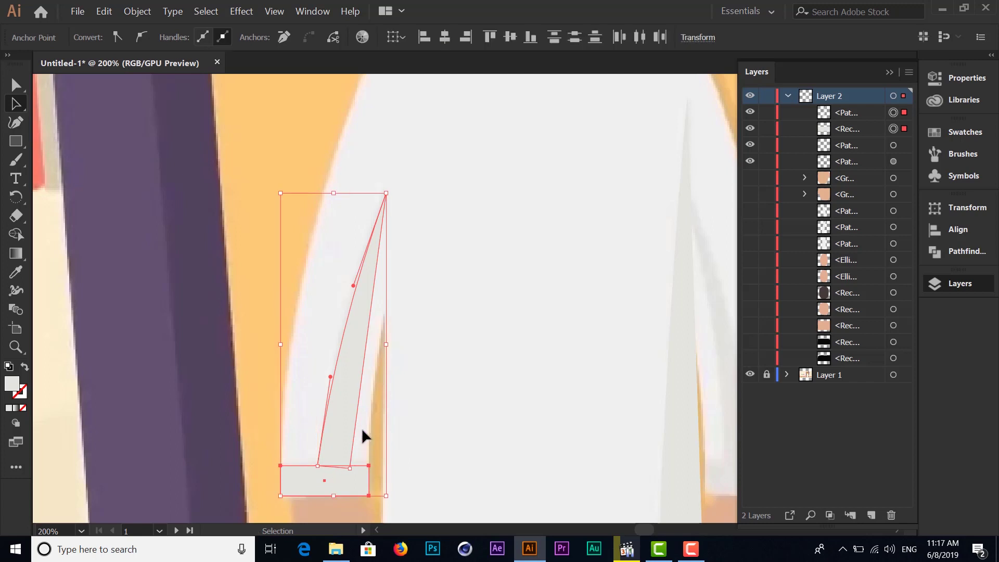
{"action": "right_click", "coordinate": [341, 426]}
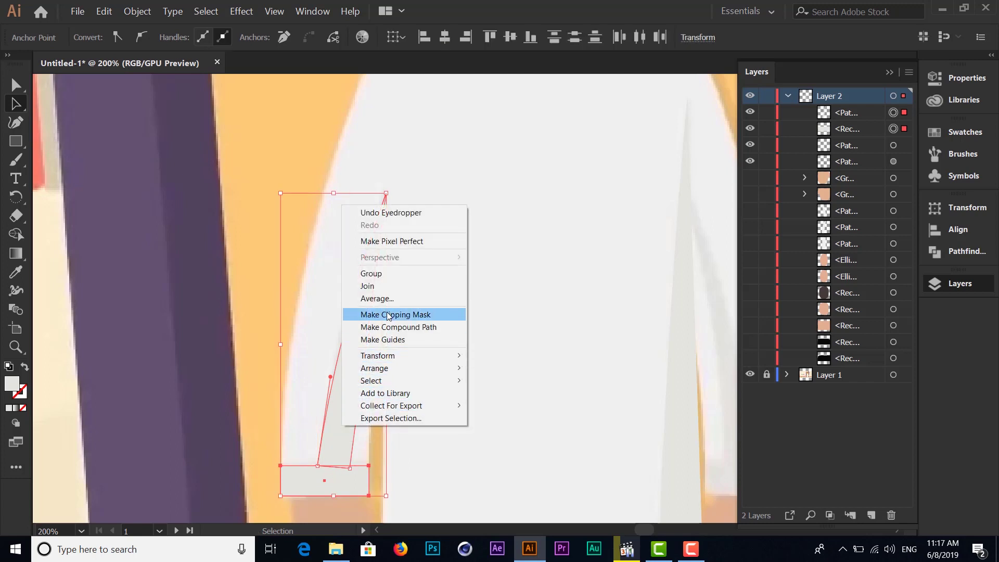
{"action": "left_click", "coordinate": [387, 273]}
{"action": "right_click", "coordinate": [333, 426]}
{"action": "mouse_move", "coordinate": [370, 357]}
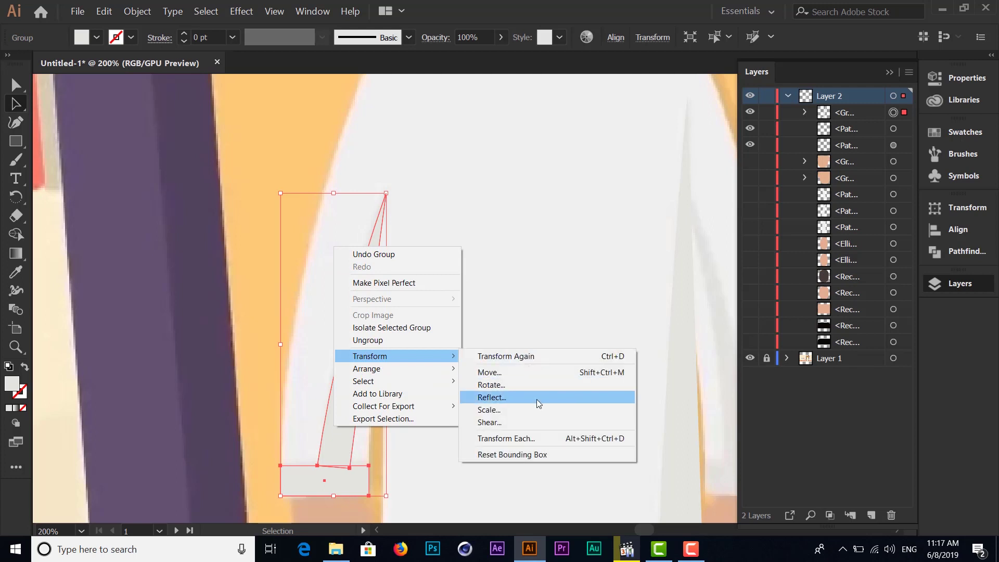
{"action": "left_click", "coordinate": [538, 401]}
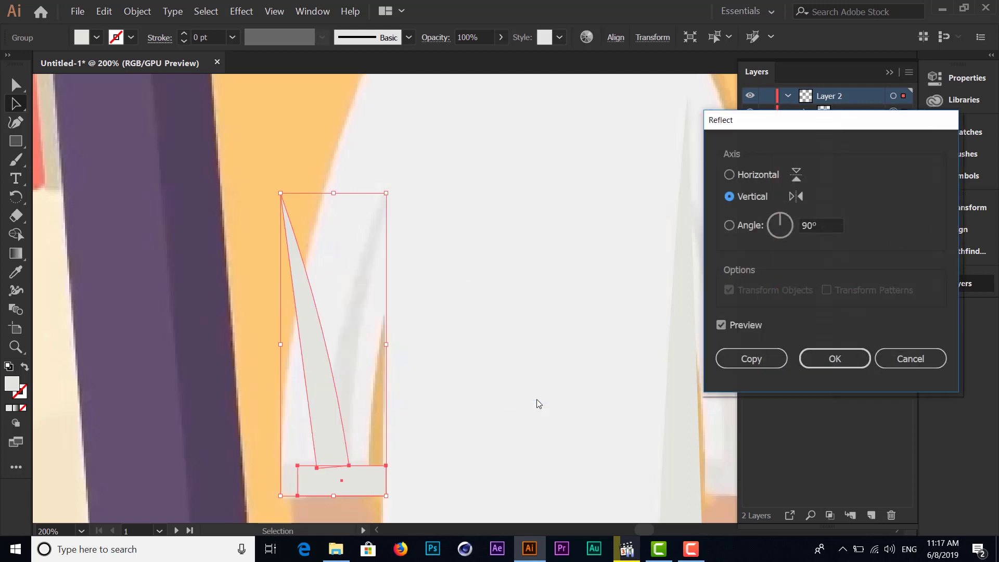
{"action": "left_click", "coordinate": [758, 361]}
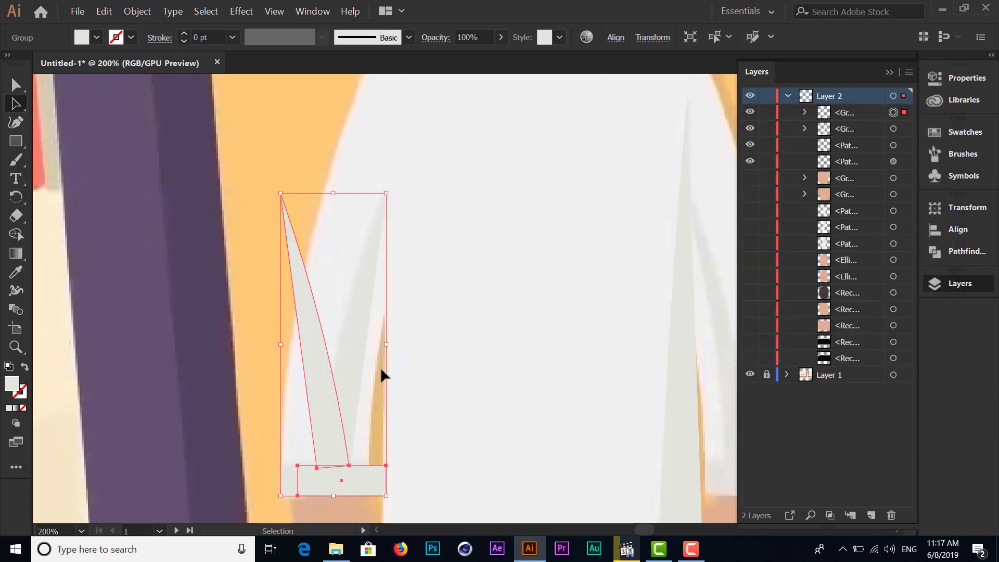
{"action": "mouse_move", "coordinate": [334, 423]}
{"action": "left_mouse_down"}
{"action": "mouse_move", "coordinate": [182, 333]}
{"action": "mouse_move", "coordinate": [596, 376]}
{"action": "mouse_move", "coordinate": [580, 382]}
{"action": "left_mouse_up"}
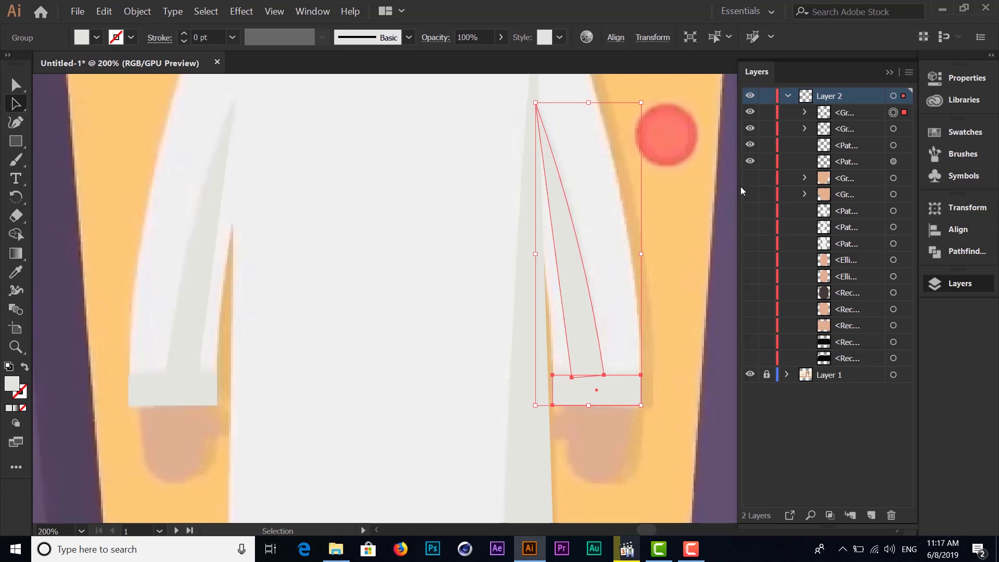
Unhide all figure layers, hide the Layer 1 background, and deselect everything.
{"action": "left_click_drag", "start_coordinate": [750, 178], "coordinate": [750, 358]}
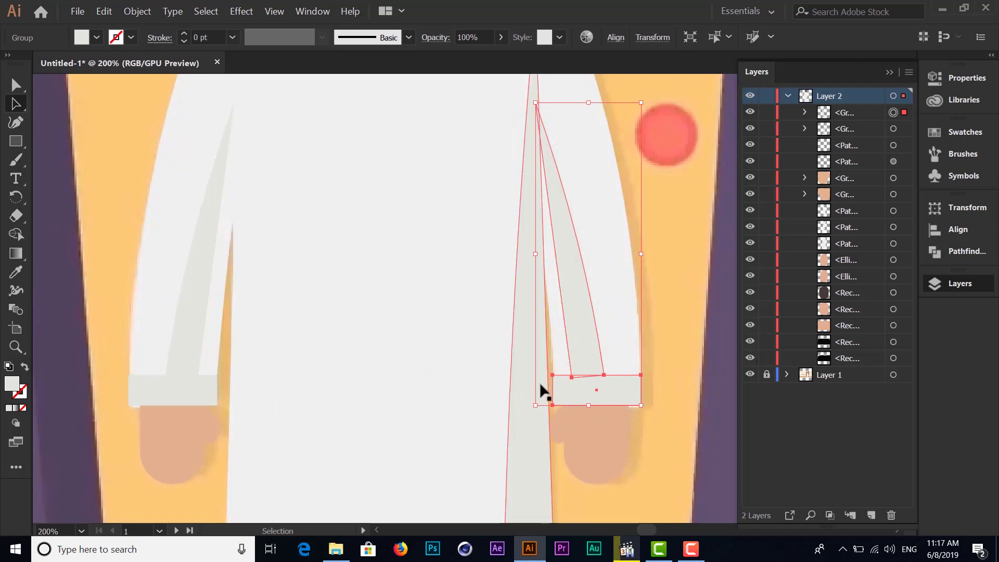
{"action": "left_click", "coordinate": [750, 375]}
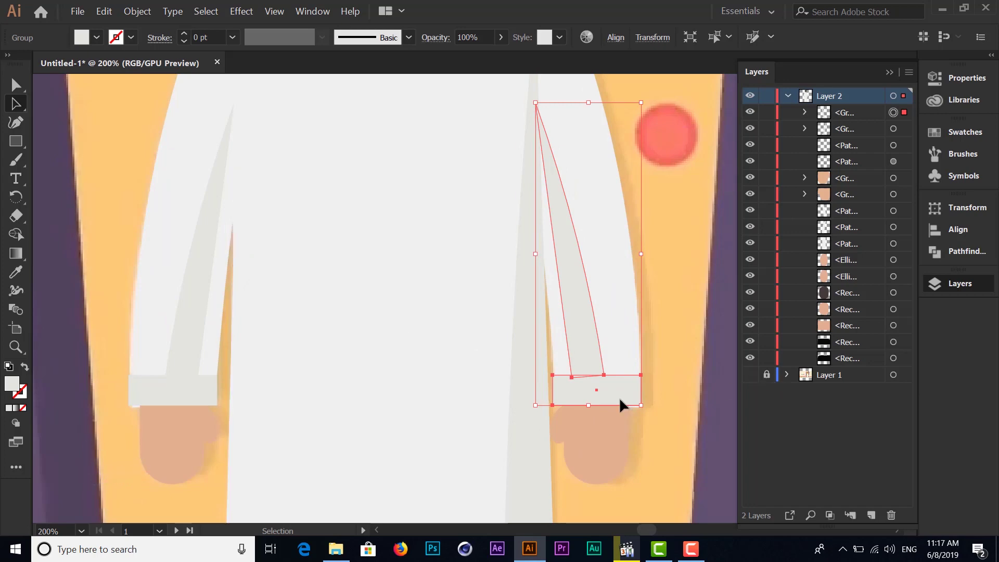
{"action": "left_click", "coordinate": [693, 255]}
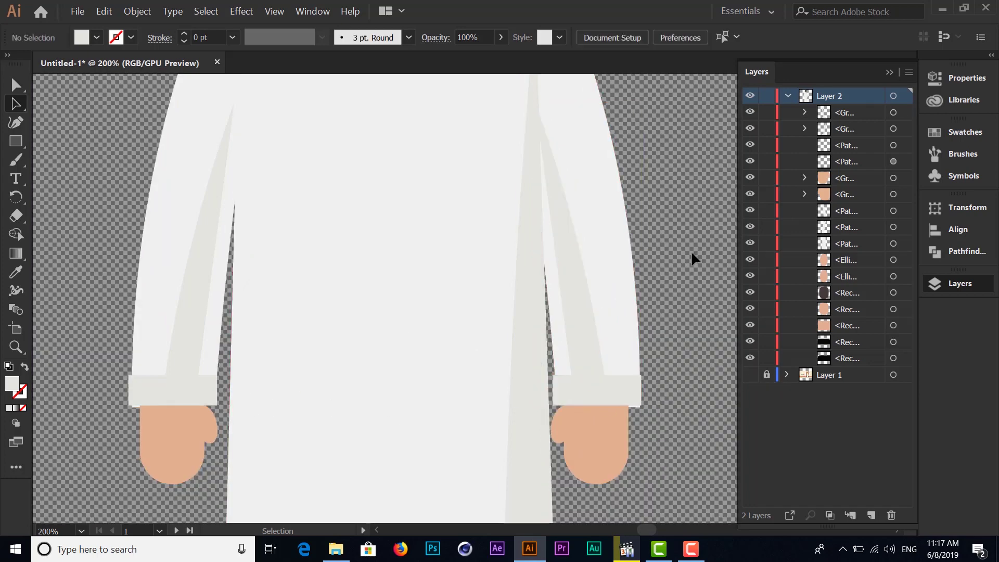
{"action": "key", "text": "ctrl+minus"}
{"action": "key", "text": "ctrl+minus"}
{"action": "key", "text": "ctrl+minus"}
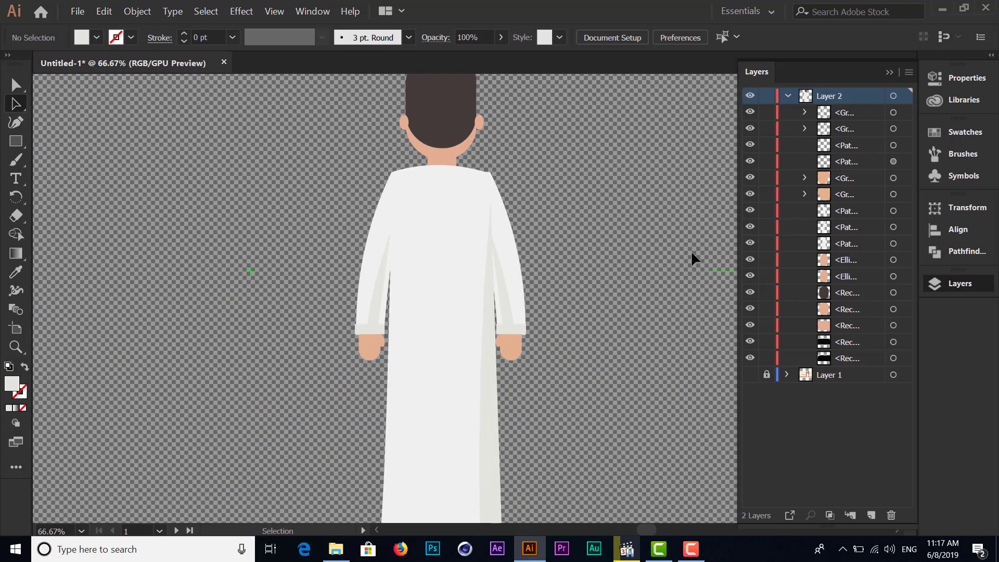
{"action": "key", "text": "ctrl+minus"}
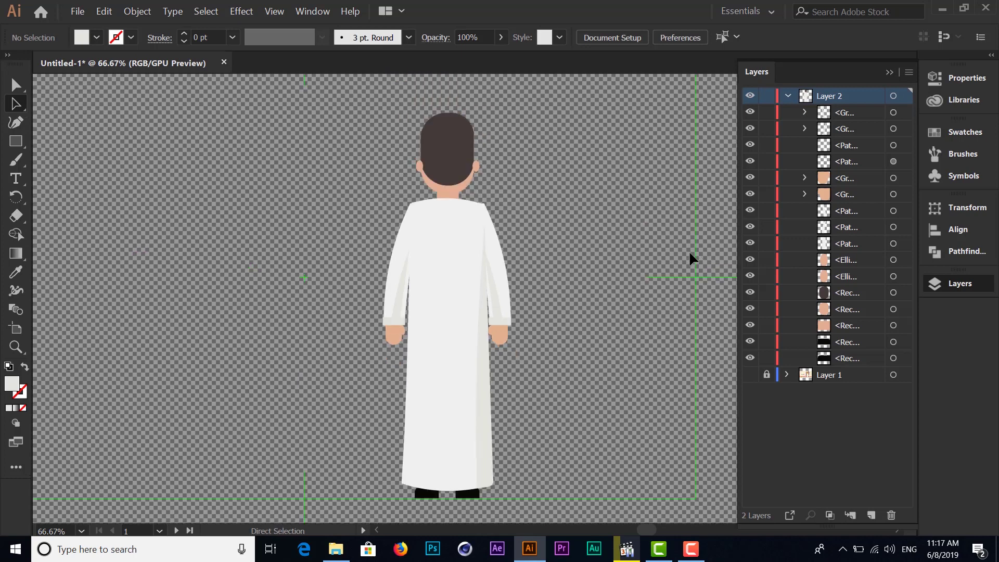
{"action": "scroll", "coordinate": [538, 317], "scroll_direction": "down", "scroll_amount": 1}
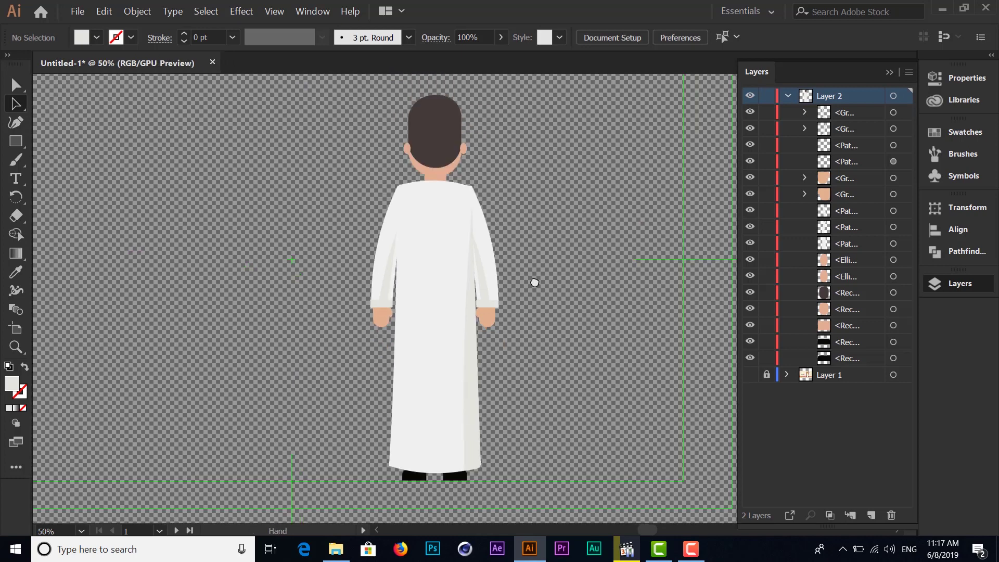
{"action": "scroll", "coordinate": [533, 281], "scroll_direction": "right", "scroll_amount": 2}
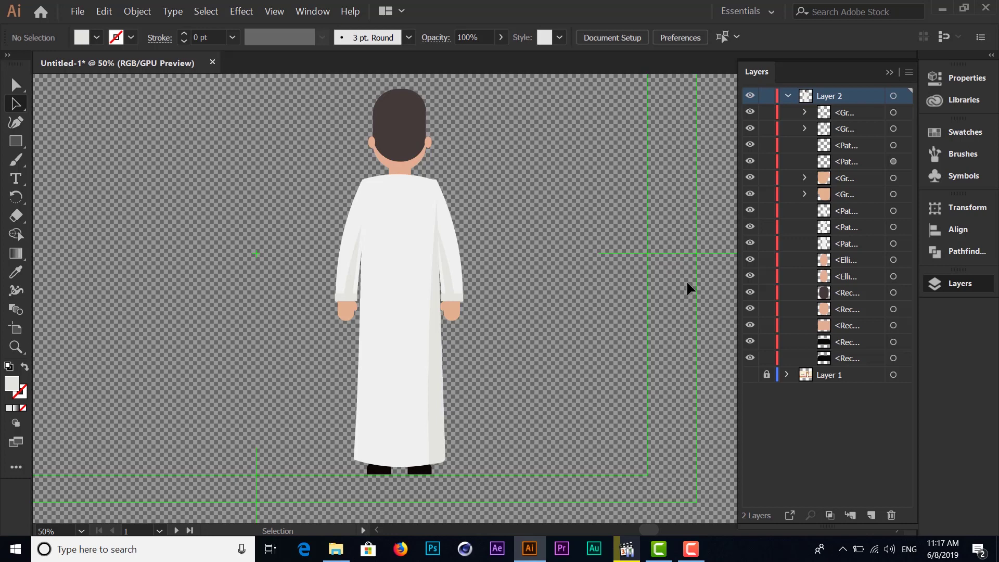
{"action": "left_click", "coordinate": [749, 376]}
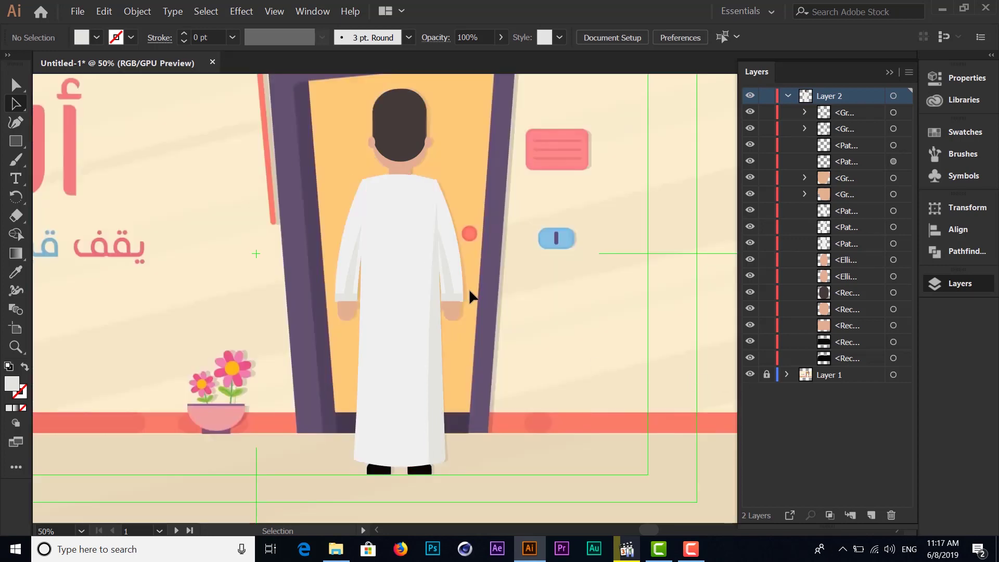
{"action": "scroll", "coordinate": [470, 297], "scroll_direction": "down", "scroll_amount": 1}
{"action": "scroll", "coordinate": [469, 296], "scroll_direction": "down", "scroll_amount": 1}
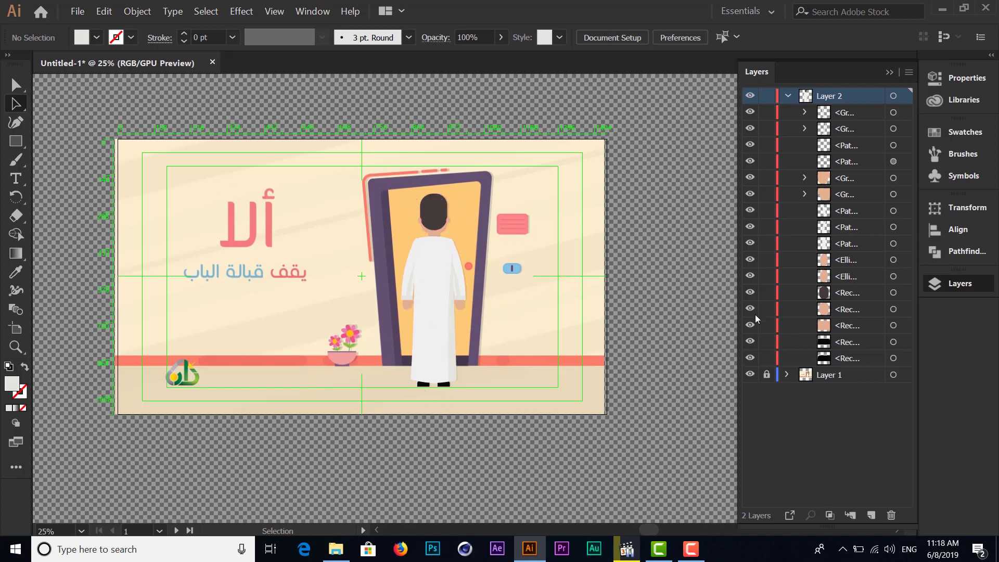
{"action": "left_click", "coordinate": [750, 374]}
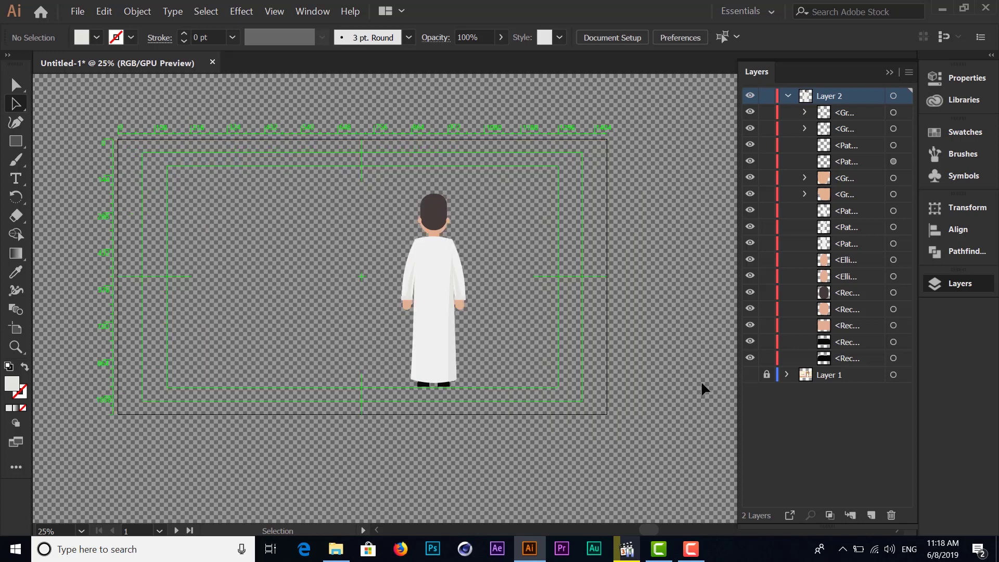
{"action": "left_click", "coordinate": [691, 550]}
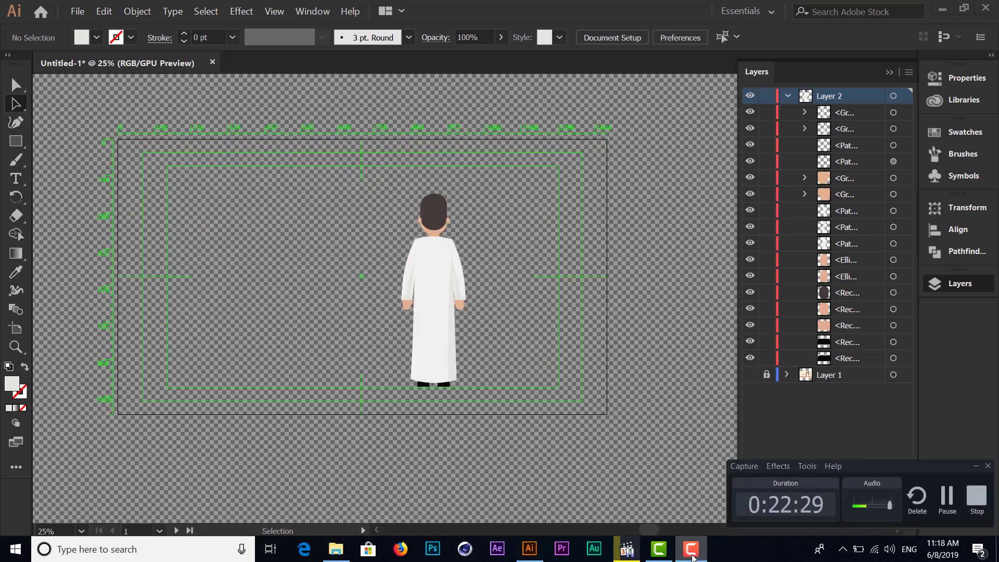
{"action": "left_click", "coordinate": [692, 553]}
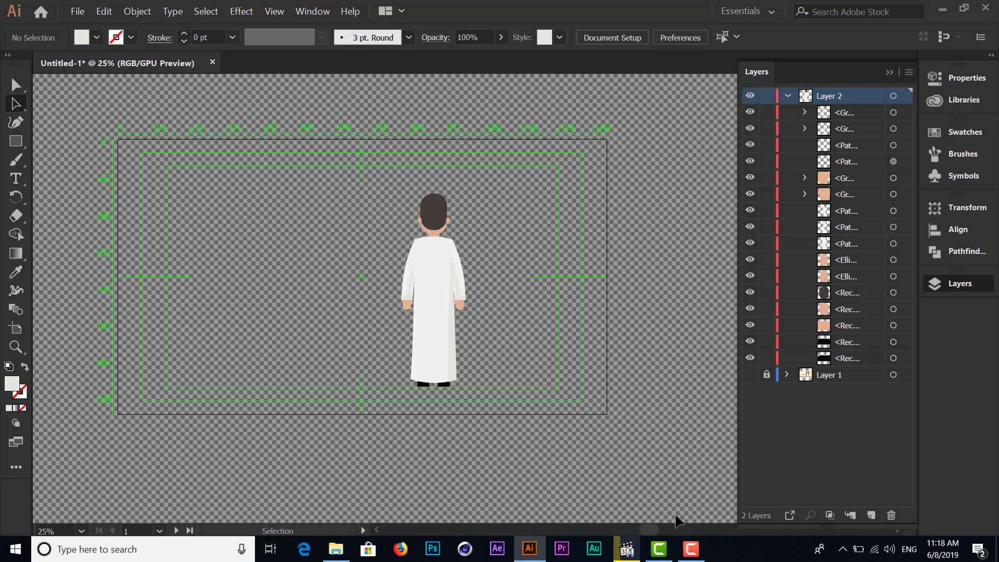
{"action": "left_click", "coordinate": [691, 549]}
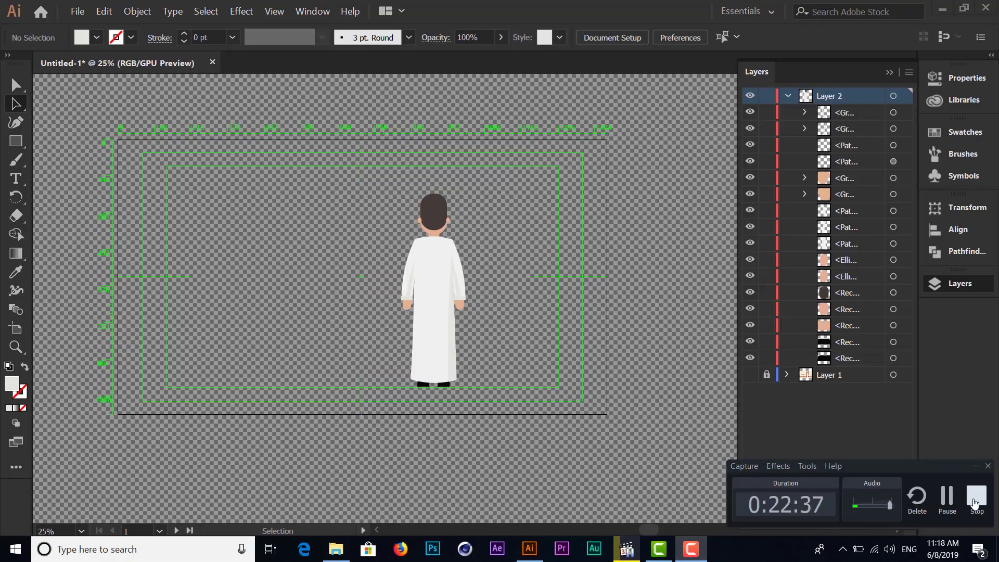